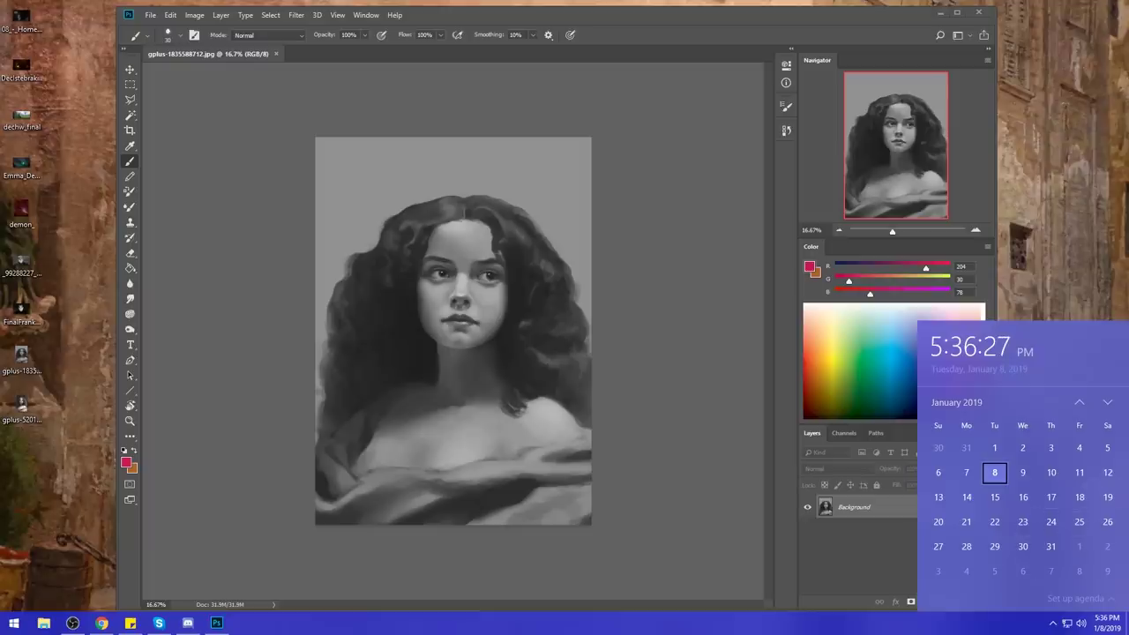
- Close the calendar and switch to the browser to show the Google+ art community and the r/istebrak subreddit
key("Escape")
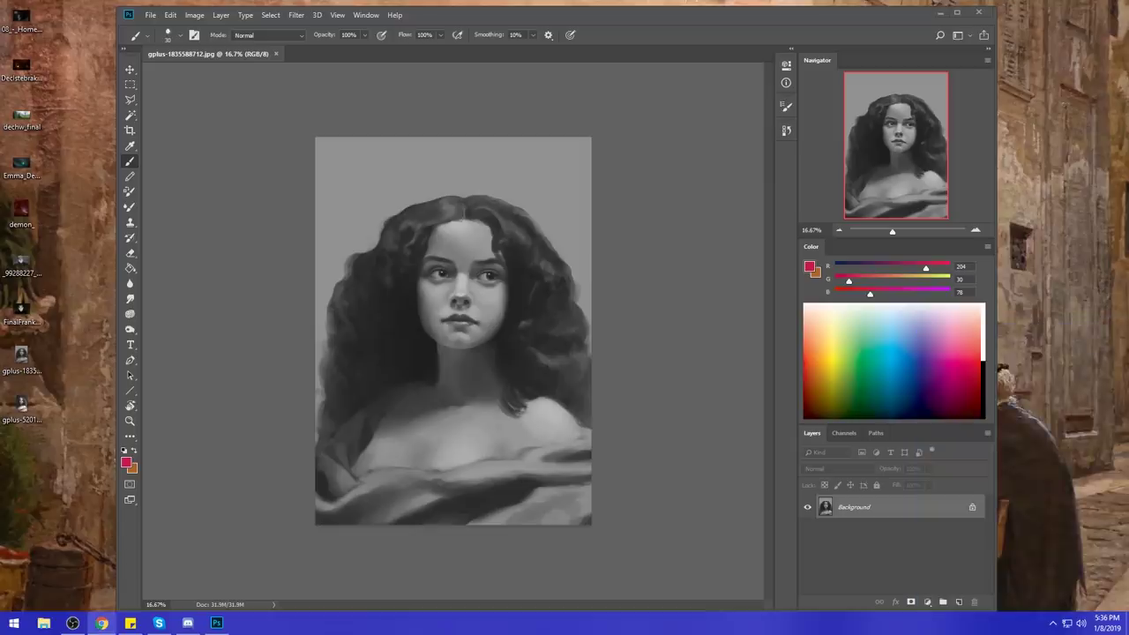
left_click_drag(1128, 60, 424, 55)
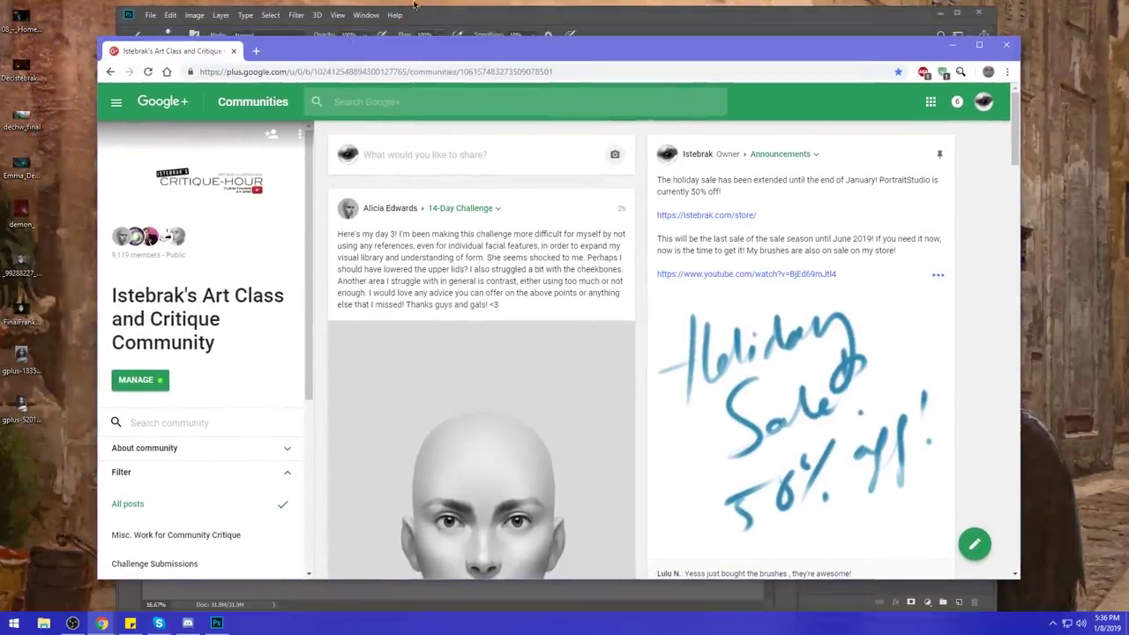
left_click(104, 16)
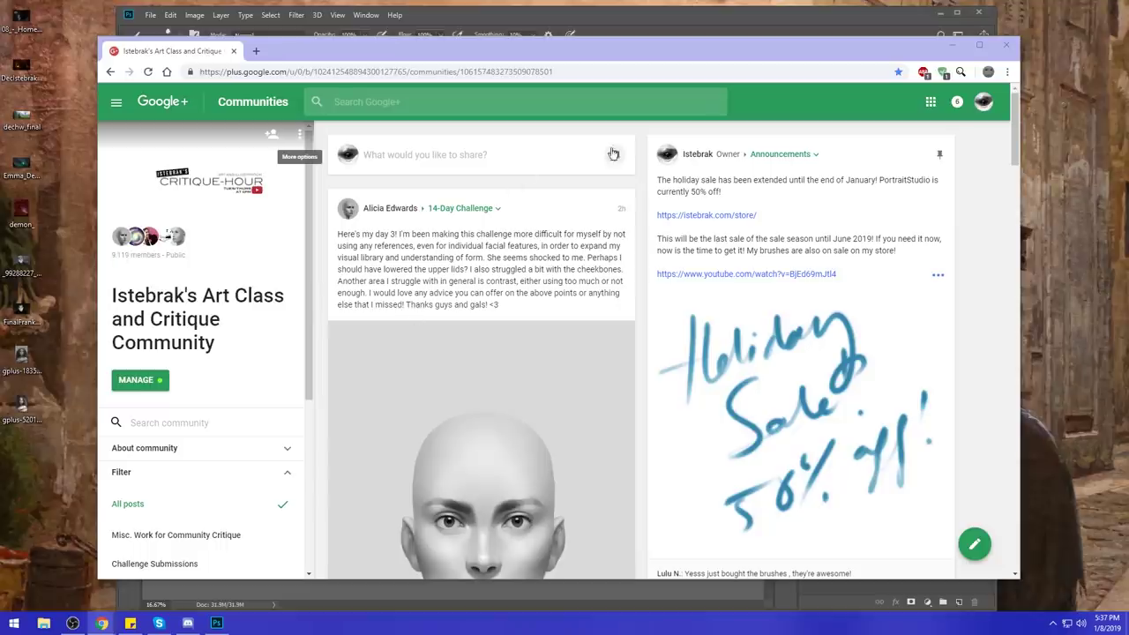
left_click(638, 155)
left_click_drag(1128, 46, 316, 67)
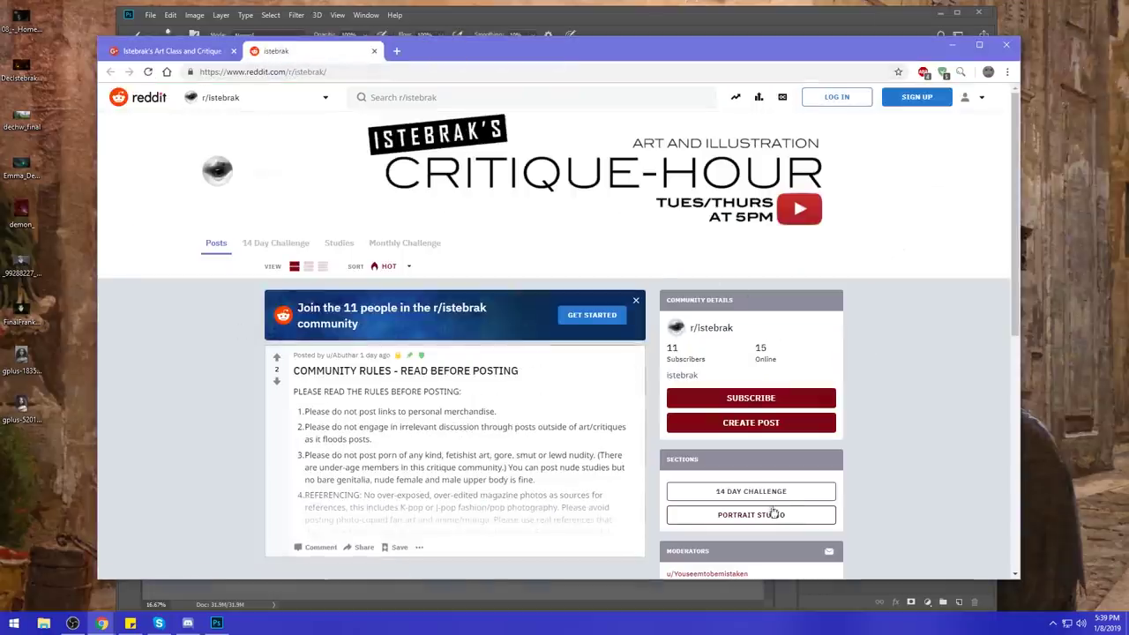
- View the 14 Day Challenge section of the r/istebrak subreddit and return to the Google+ community page
scroll(950, 348, "down", 2)
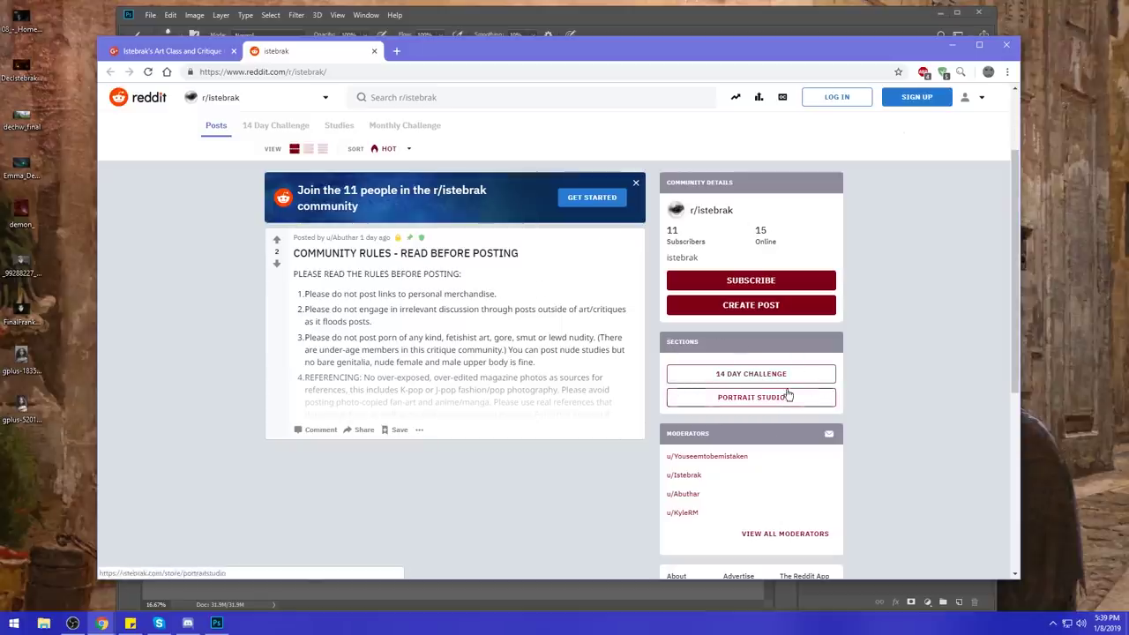
left_click(742, 376)
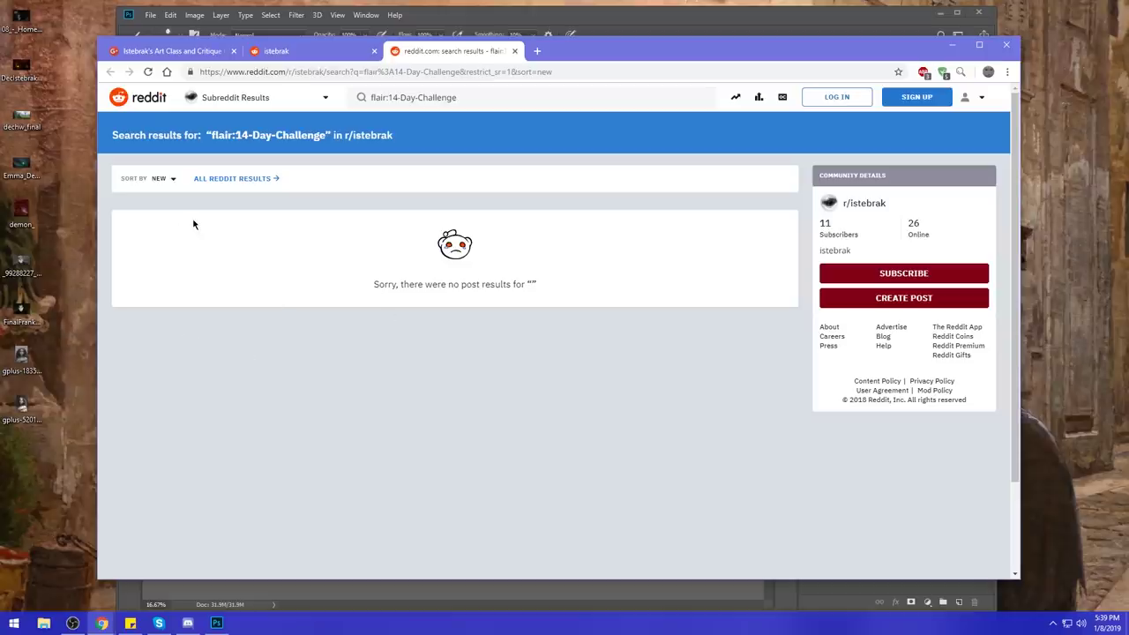
left_click(309, 51)
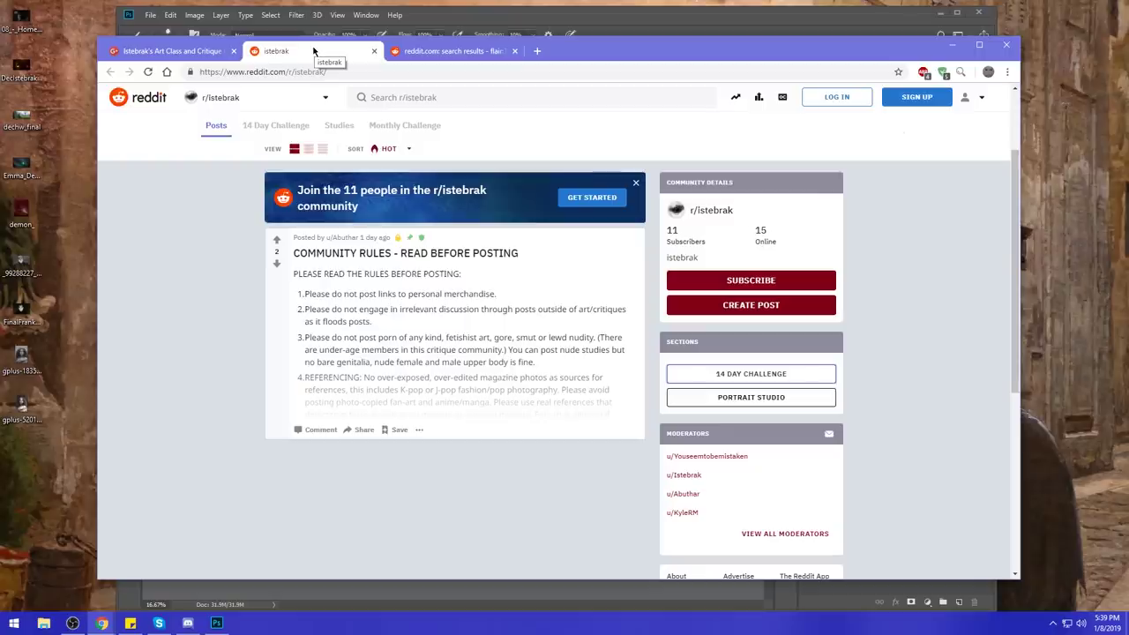
left_click(188, 52)
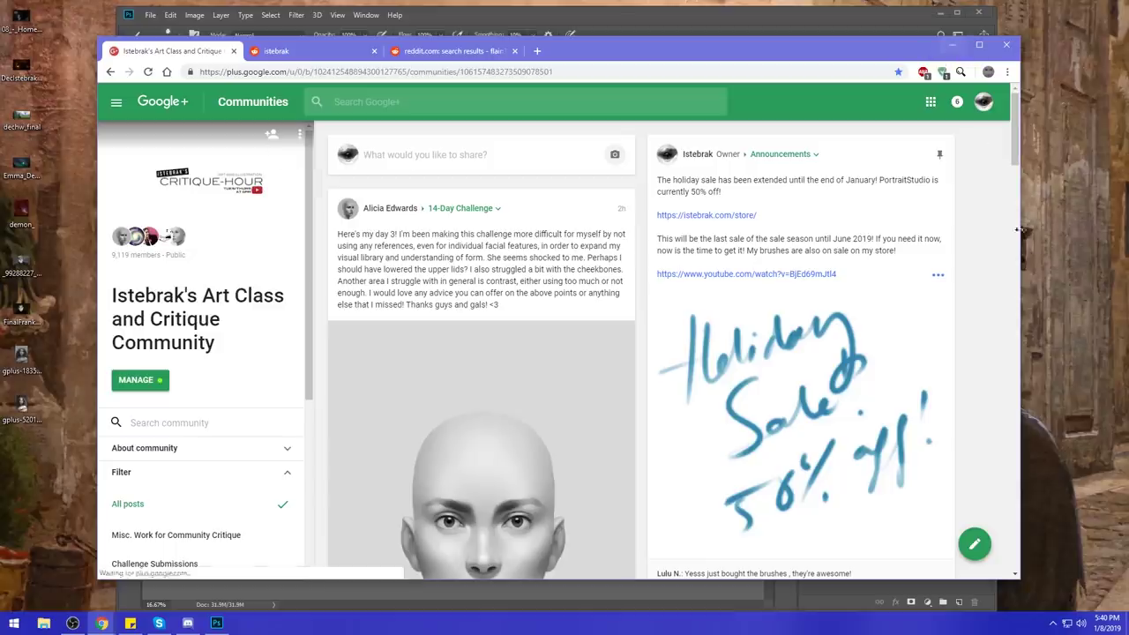
- Look through the system calendar for January and February 2019
left_click(1119, 625)
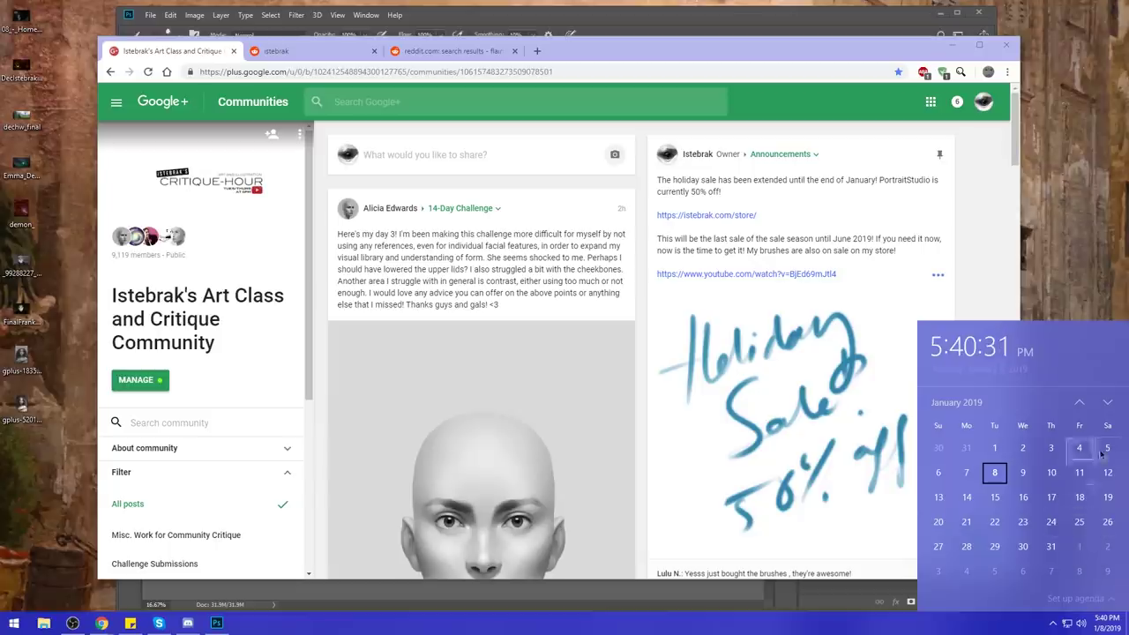
left_click(1108, 404)
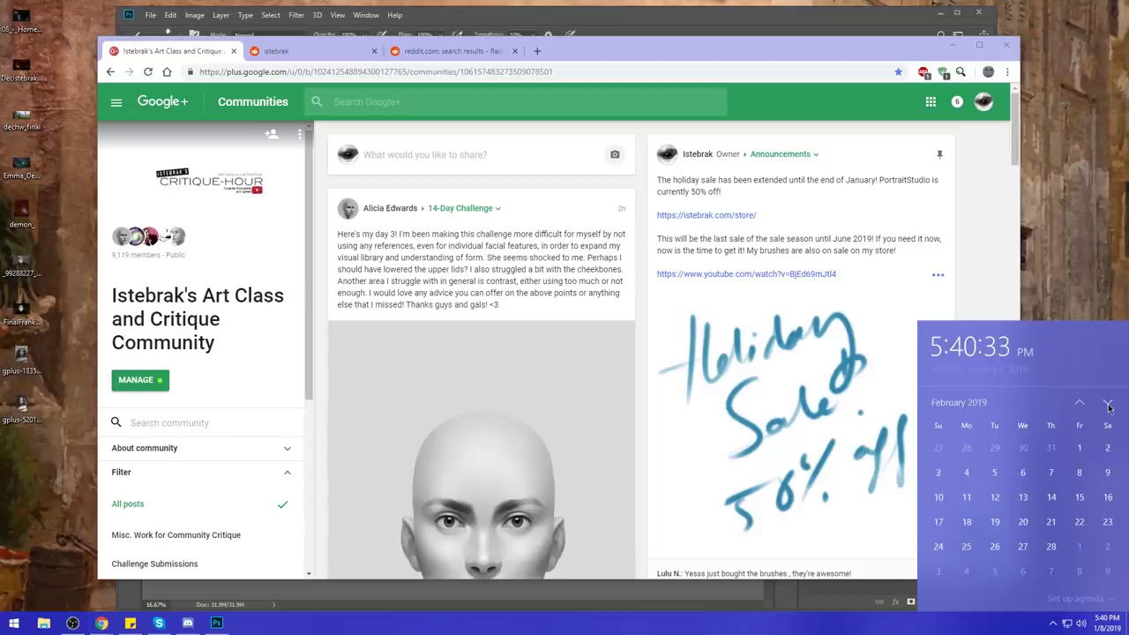
left_click(1079, 404)
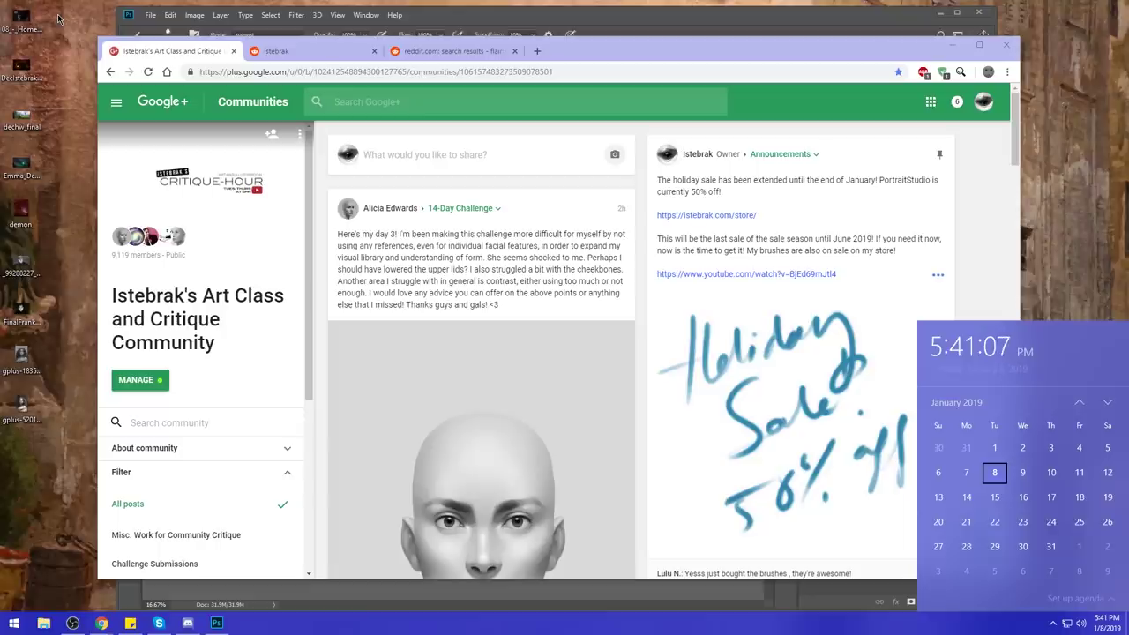
- Close the browser and open the reference photo gplus-520167269.jpg in the Photos app
left_click(1009, 45)
left_click(1008, 45)
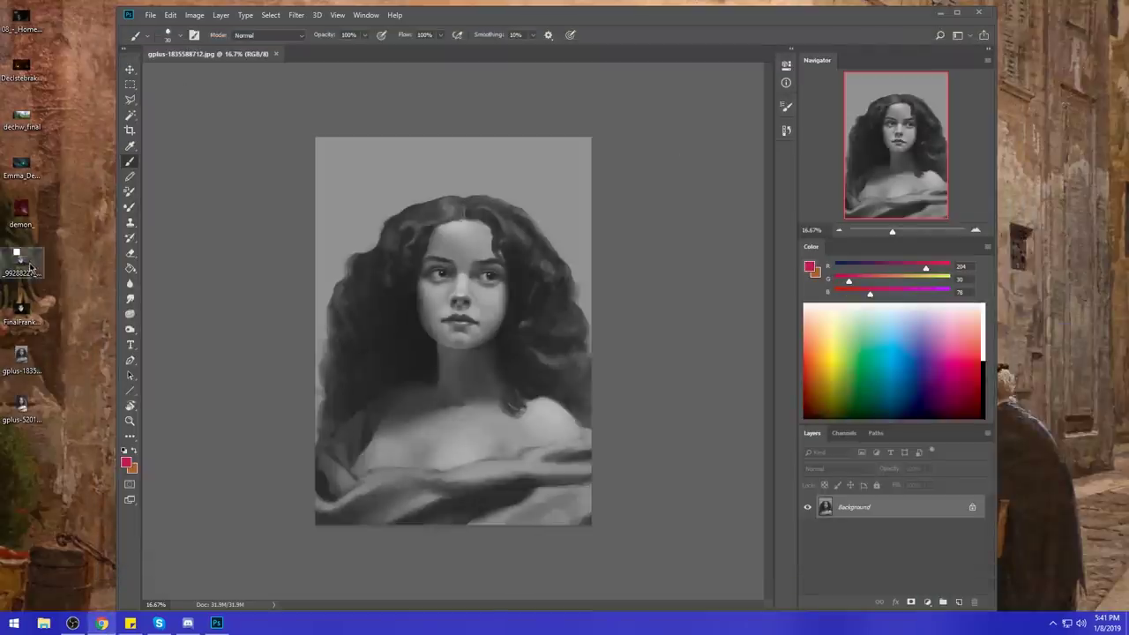
left_click(23, 411)
double_click(24, 411)
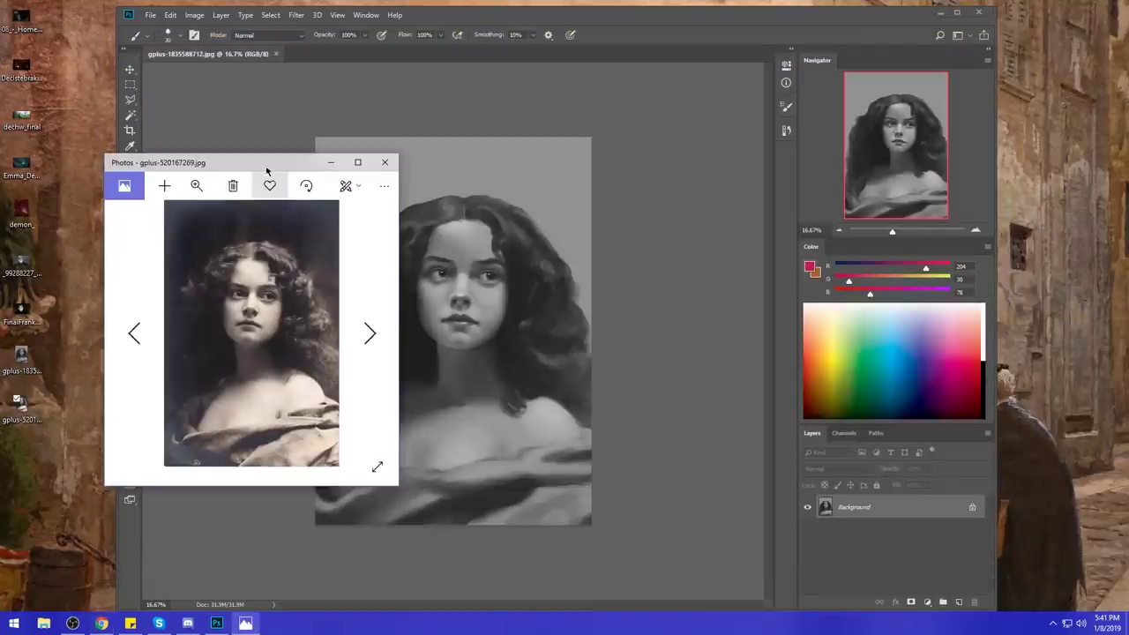
- Arrange the reference photo beside Photoshop, moving and narrowing the Photoshop window so both images are uncovered
left_click_drag(256, 167, 172, 133)
left_click_drag(571, 21, 698, 20)
left_click_drag(150, 133, 136, 117)
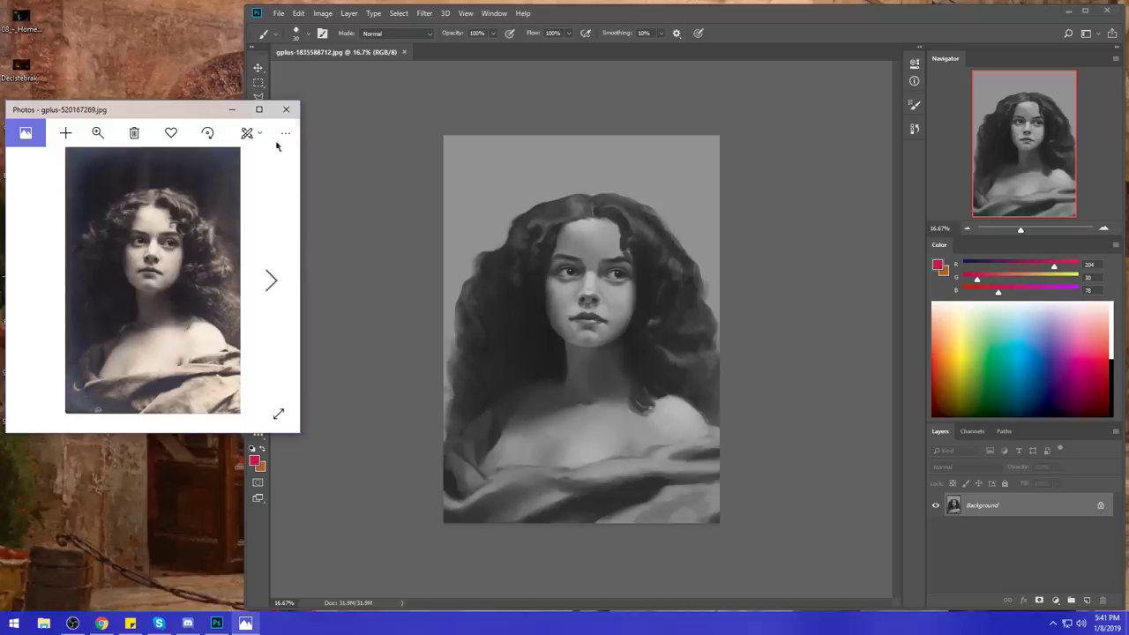
left_click_drag(247, 92, 306, 92)
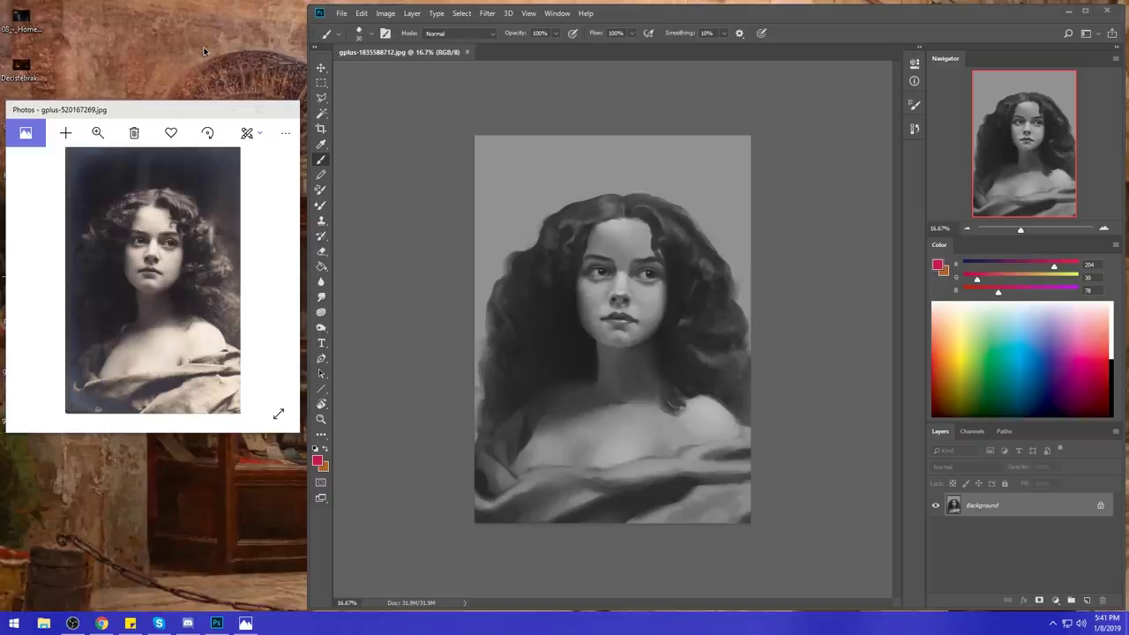
- Sample gray values across the painted forehead and hairline in the foreground color picker to compare their tones
left_click(643, 273)
left_click(938, 264)
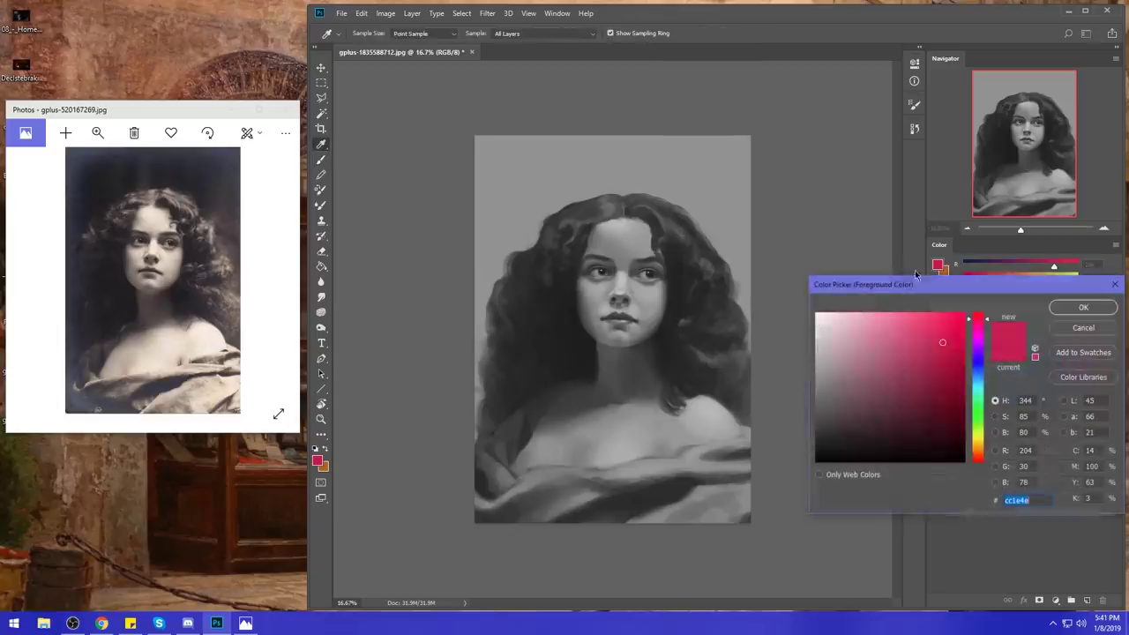
left_click(609, 243)
left_click(620, 250)
left_click(641, 248)
left_click(616, 240)
left_click(652, 255)
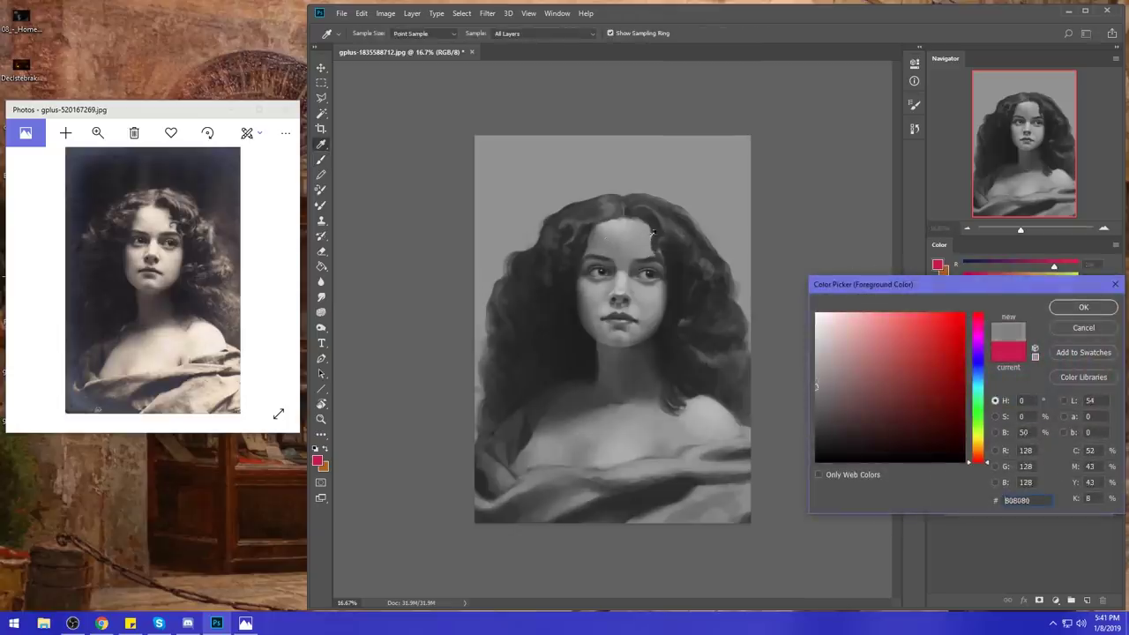
left_click(604, 250)
left_click_drag(604, 250, 658, 256)
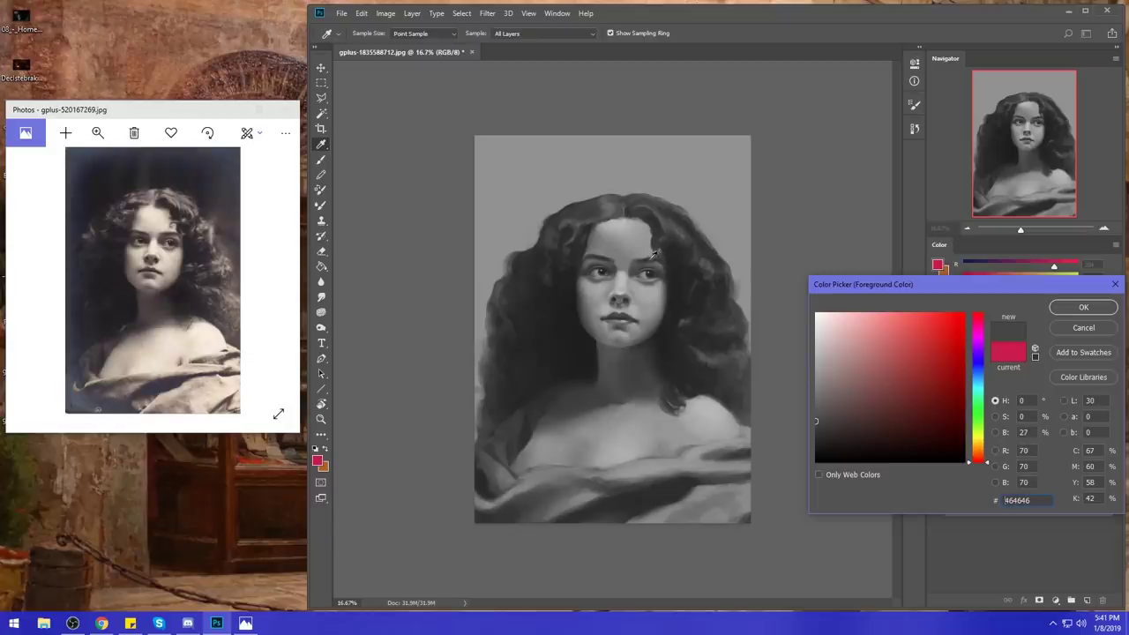
left_click_drag(612, 254, 605, 232)
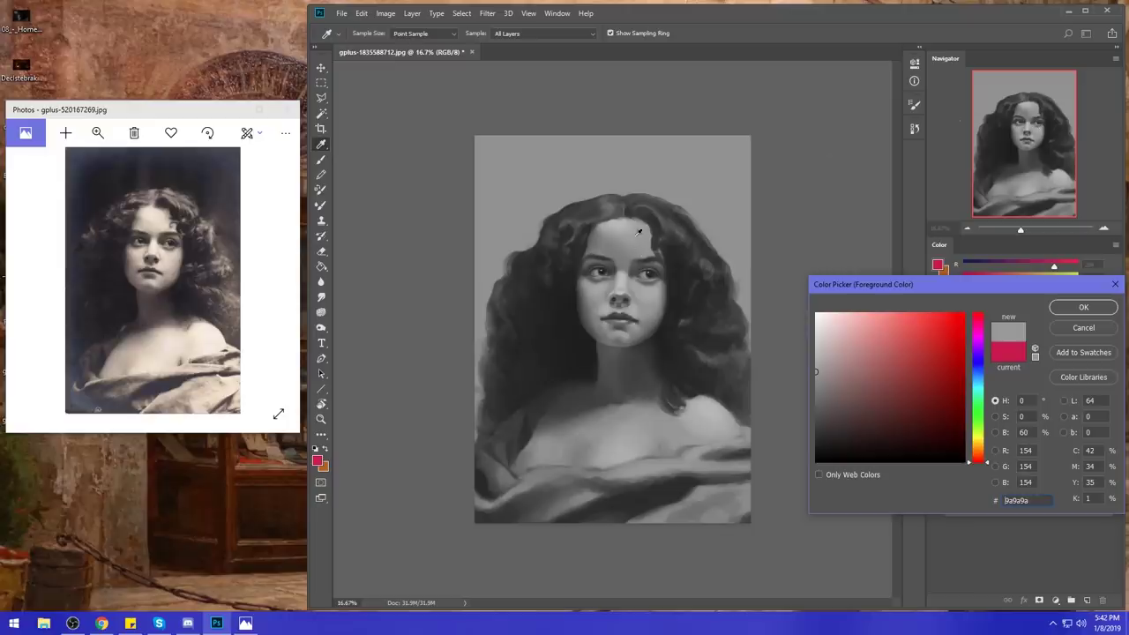
left_click(1084, 327)
- Paint light gray (RGB 184) across the forehead with an Istebrak's Dry-Oil brush enlarged to 200 px
right_click(632, 177)
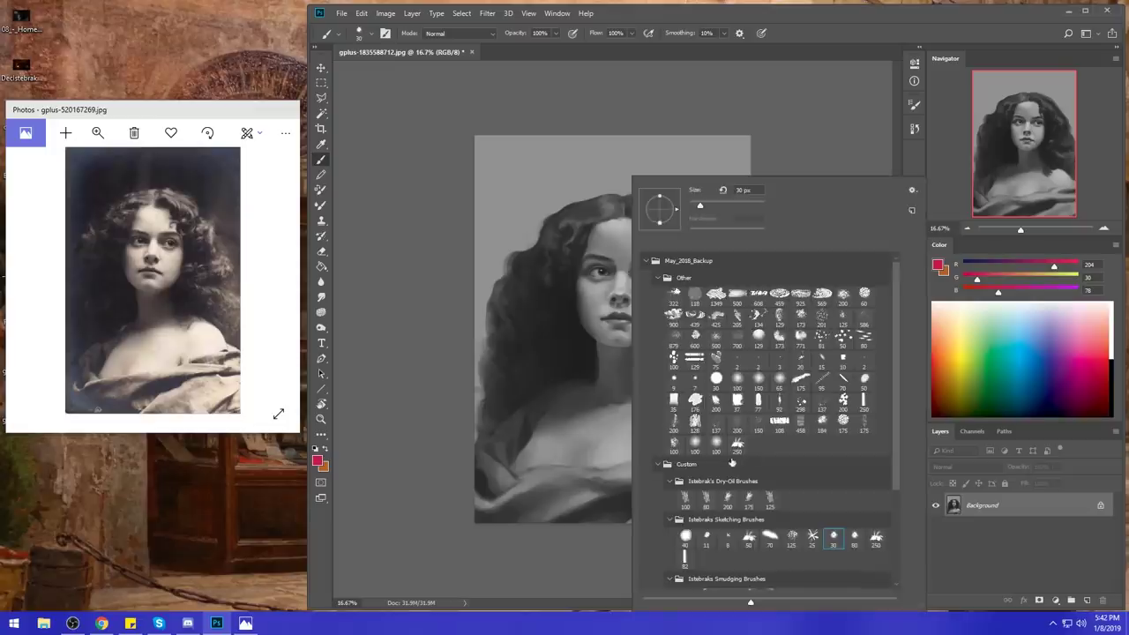
left_click(707, 501)
left_click(815, 161)
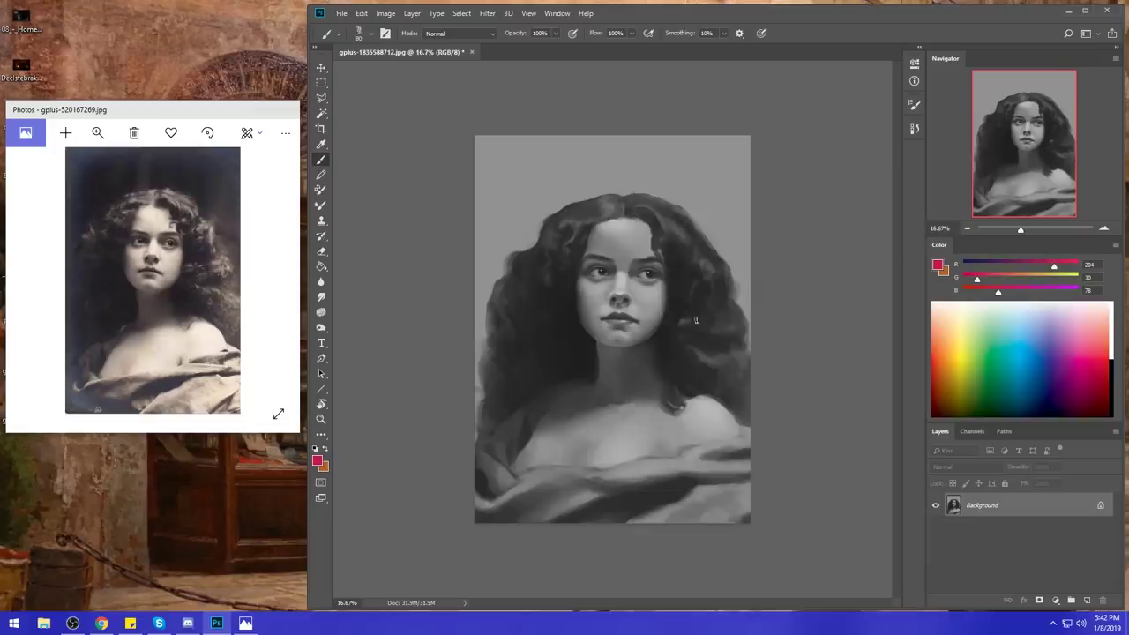
key("bracketright")
key("bracketright")
key("bracketright")
left_click(618, 223, "alt")
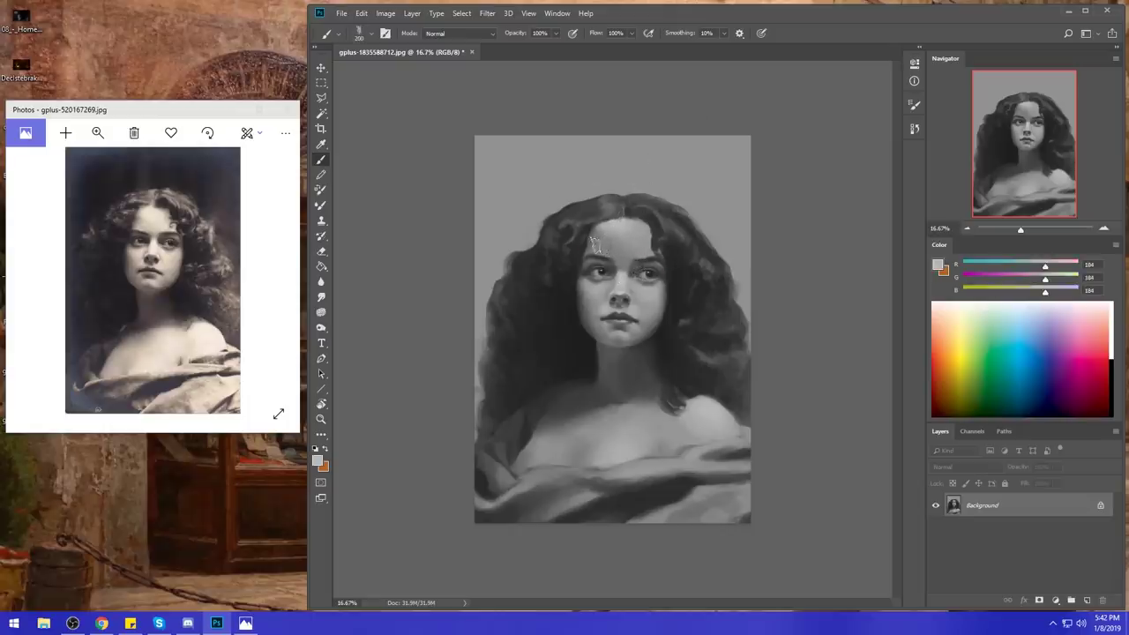
left_click_drag(600, 245, 625, 245)
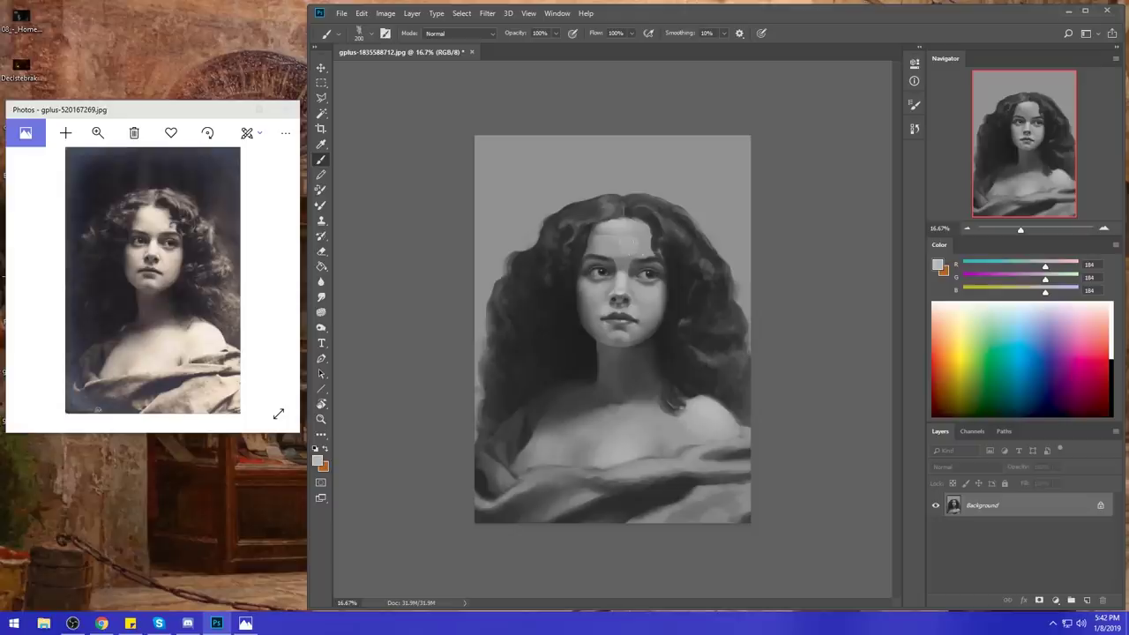
mouse_move(645, 248)
left_mouse_down()
mouse_move(634, 235)
mouse_move(592, 251)
left_mouse_up()
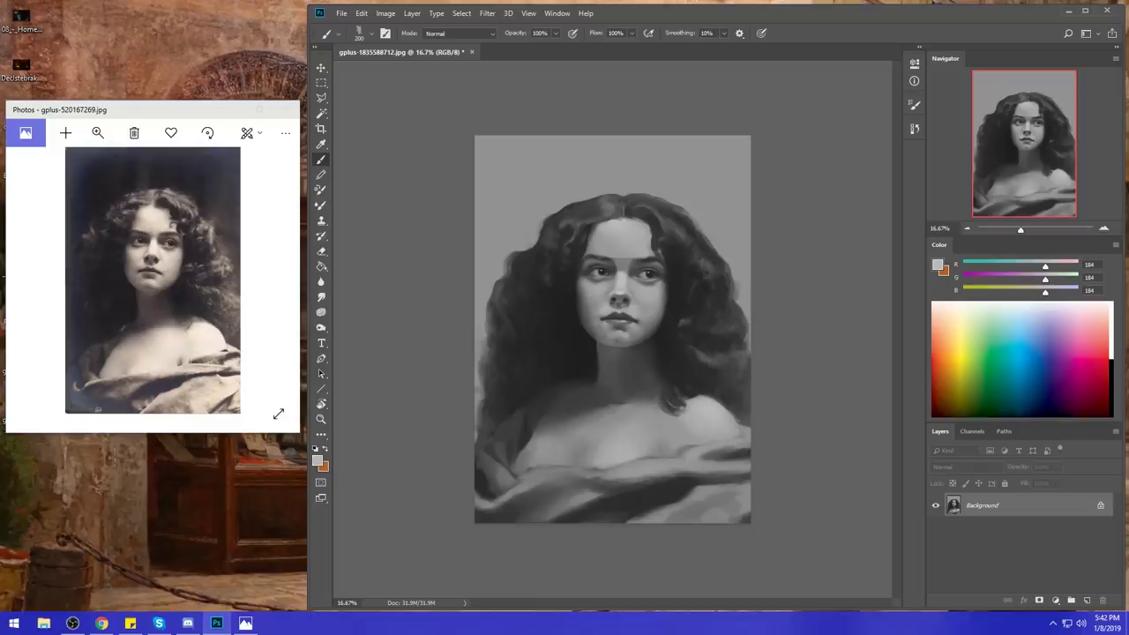
- Set the foreground color to a near-white gray (RGB 230) and brighten the forehead above the brows with it
left_click(938, 266)
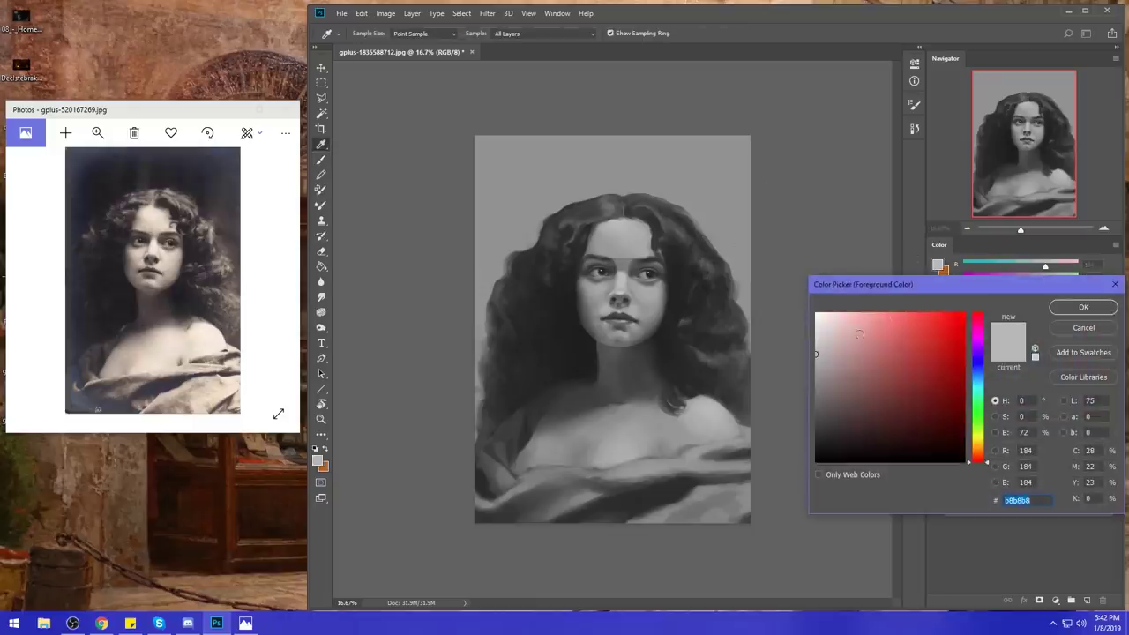
left_click_drag(842, 334, 815, 327)
left_click(1083, 307)
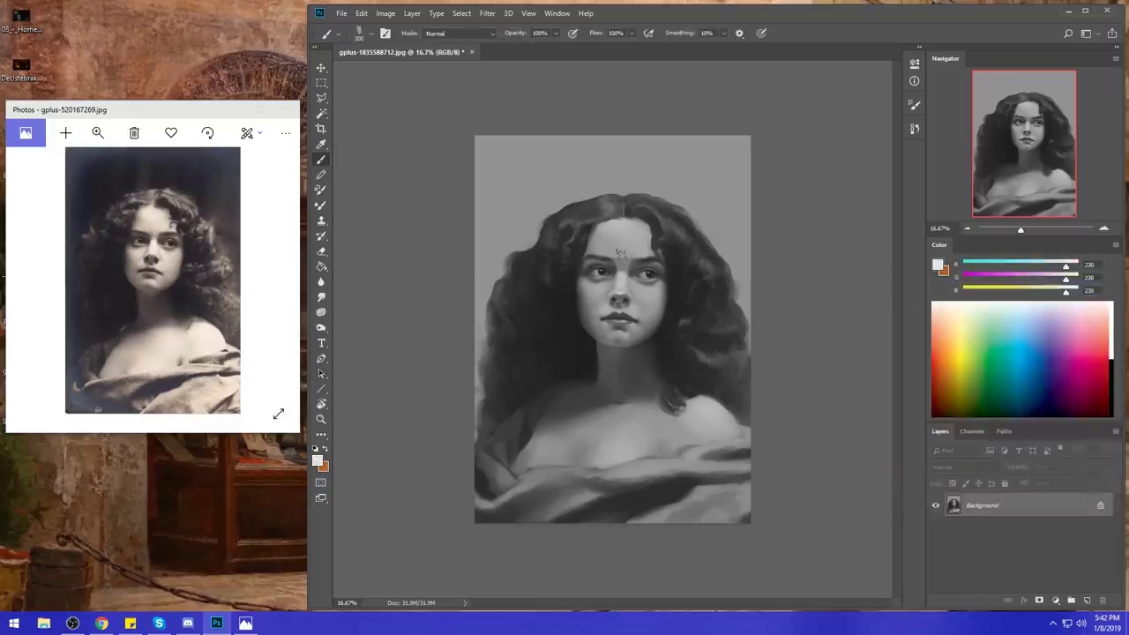
mouse_move(617, 247)
left_mouse_down()
mouse_move(632, 247)
mouse_move(618, 247)
left_mouse_up()
left_click_drag(653, 259, 598, 262)
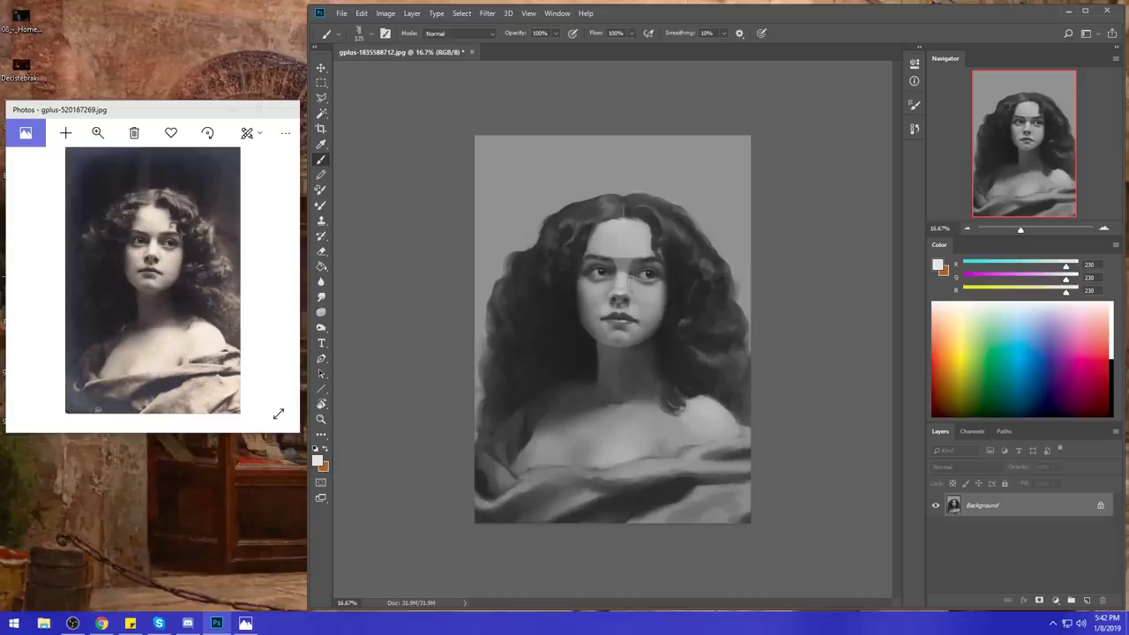
key("bracketright")
key("bracketright")
left_click(159, 162)
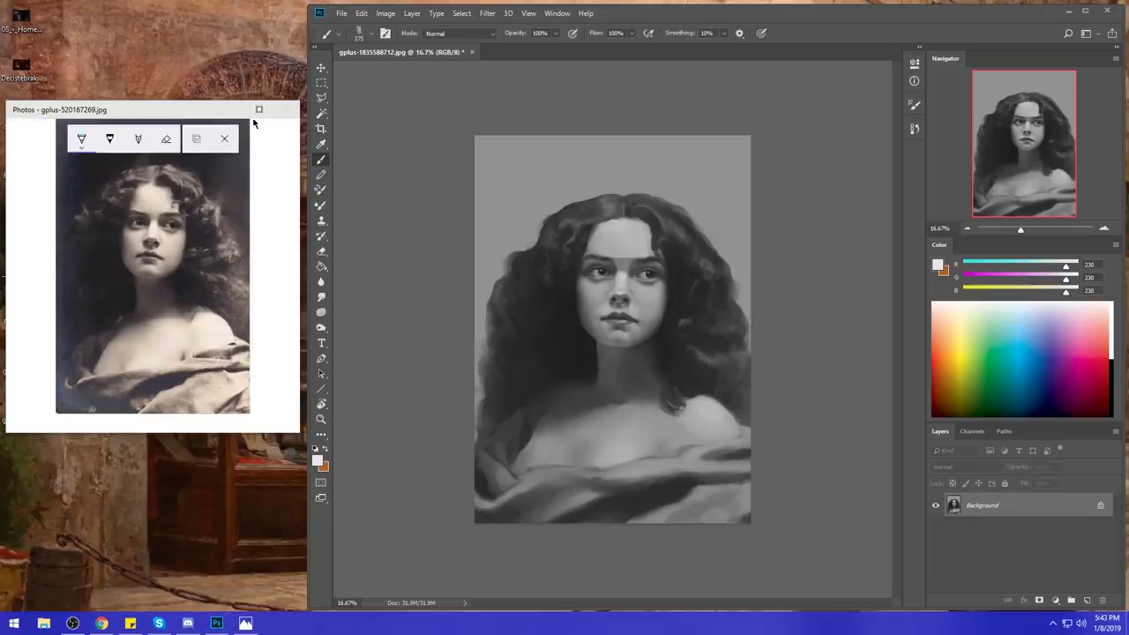
left_click(224, 167)
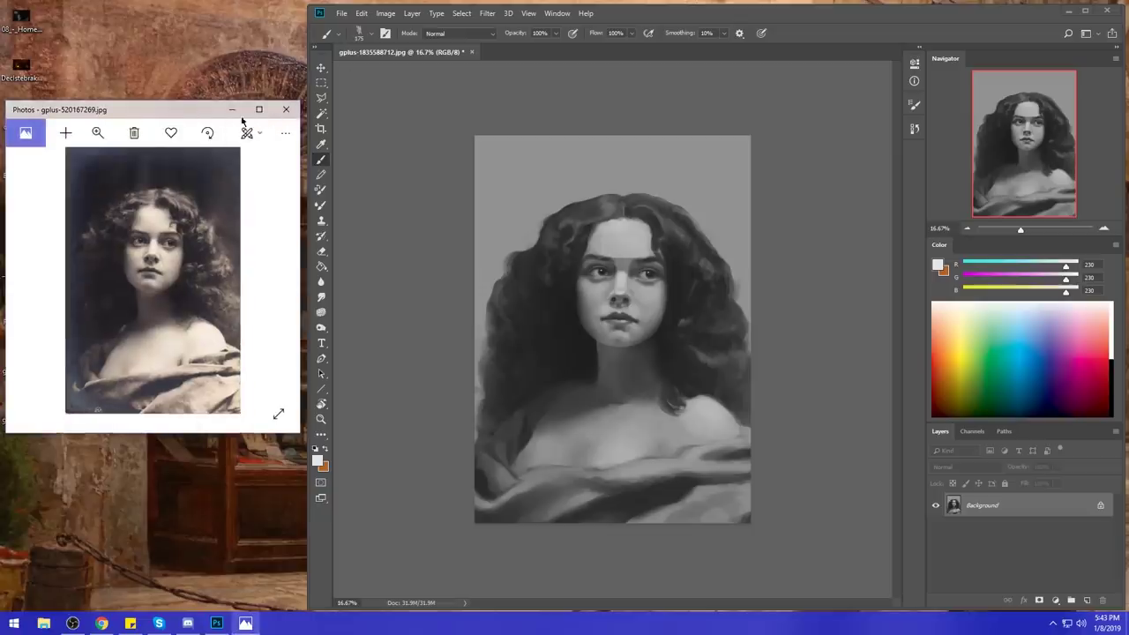
left_click(225, 141)
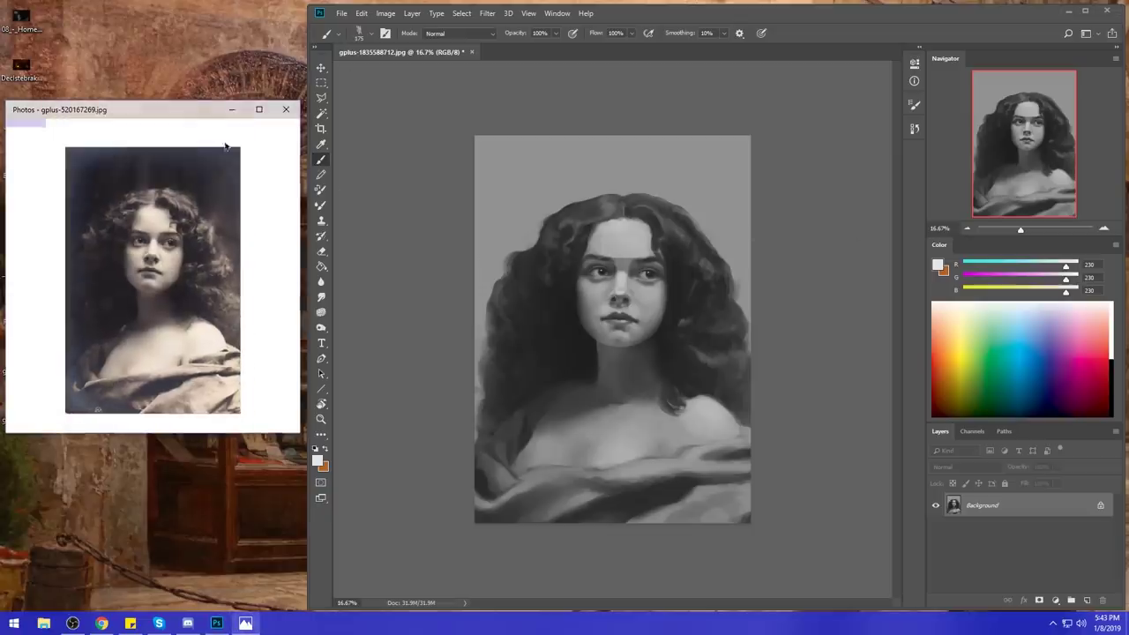
- Add light highlights to the face and chin with a smaller brush in the RGB 230 gray
left_click(597, 291)
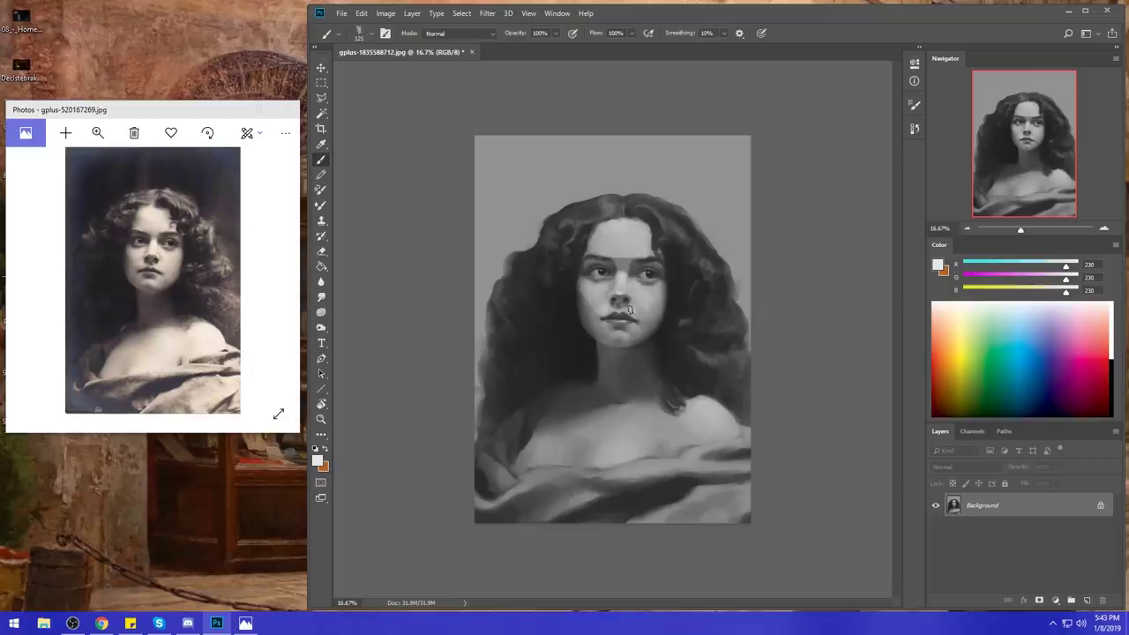
key("bracketleft")
key("bracketleft")
key("bracketleft")
left_click_drag(627, 336, 627, 332)
- Sample grays from the face, including RGB 174 and 128, and repaint the area between the brows and the upper nose bridge
key("bracketright")
key("bracketright")
key("bracketright")
left_click(628, 256, "alt")
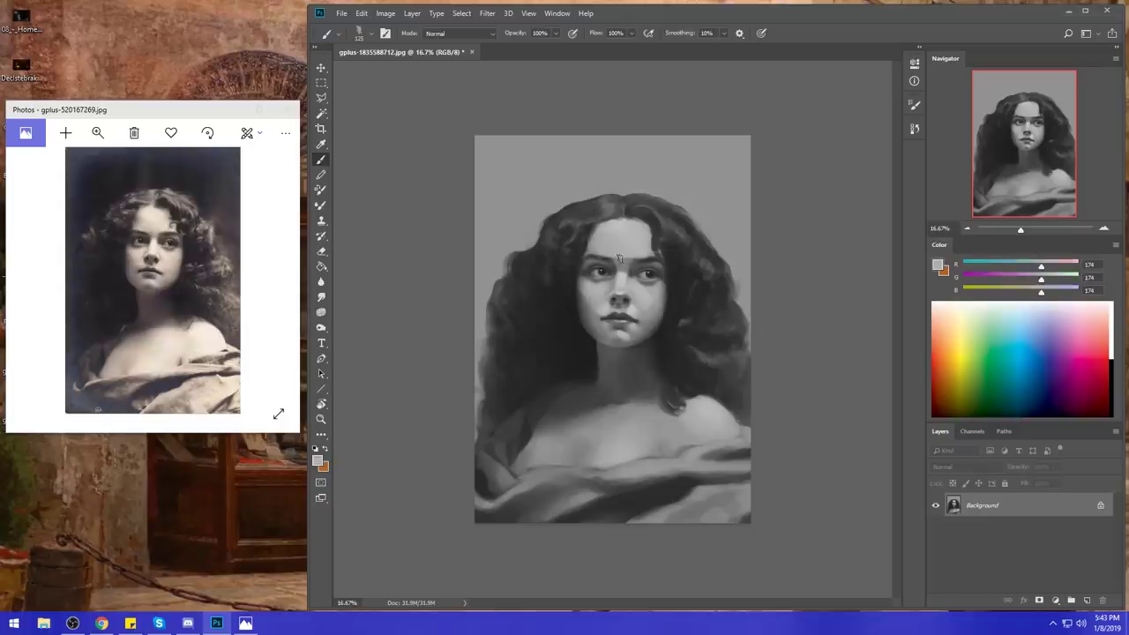
left_click_drag(624, 258, 621, 265)
left_click(589, 266, "alt")
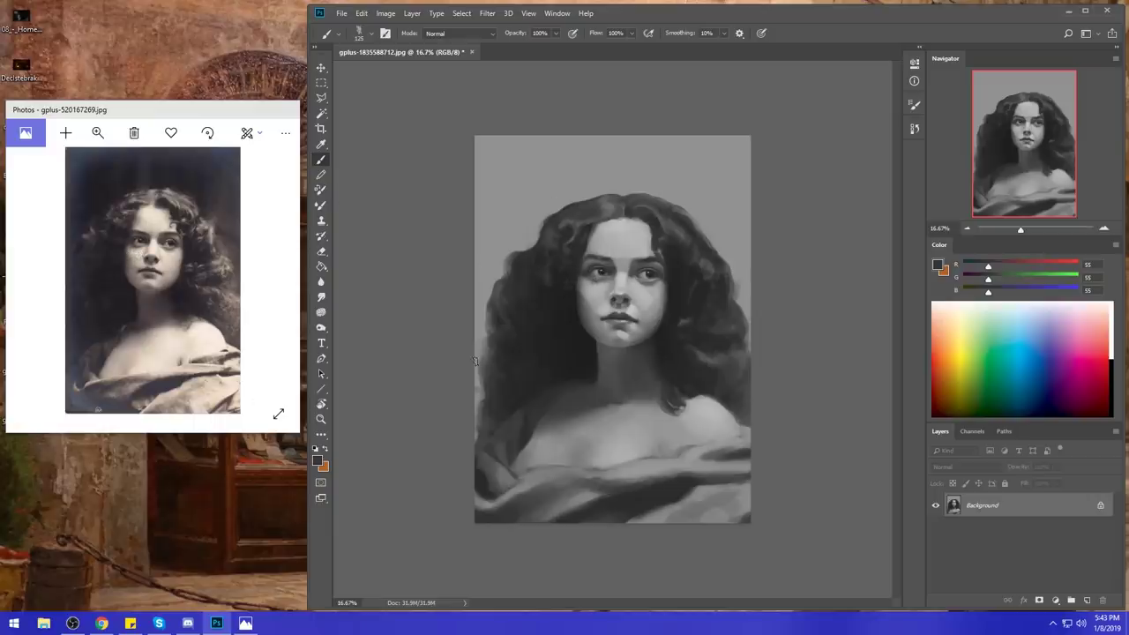
left_click(628, 271, "alt")
left_click_drag(628, 271, 628, 267)
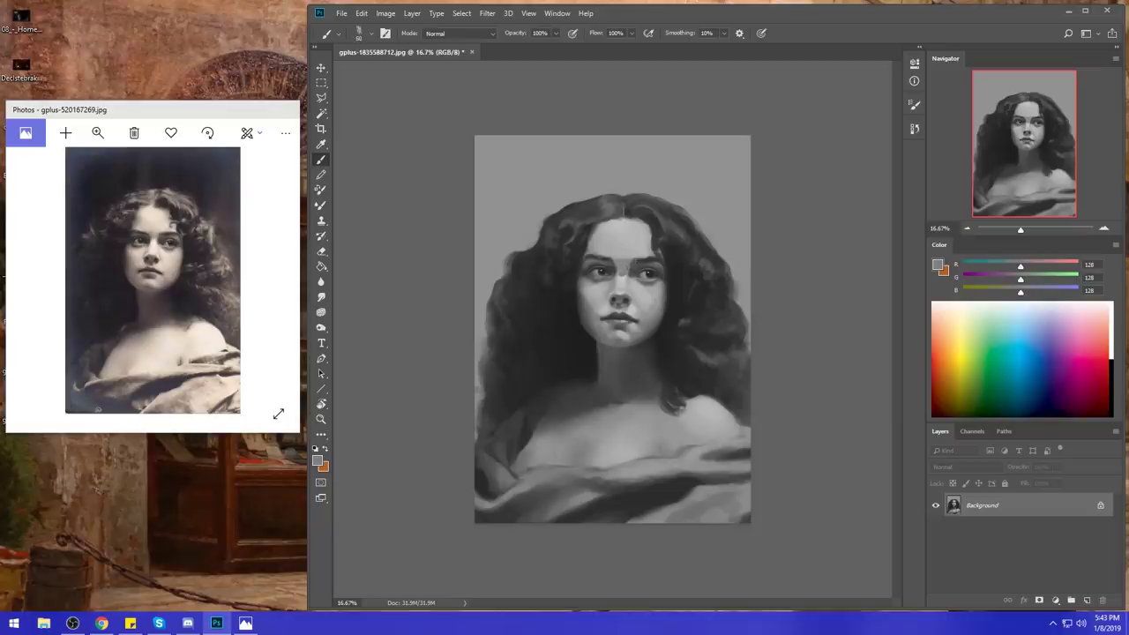
left_click(473, 36)
left_click(464, 46)
left_click(556, 35)
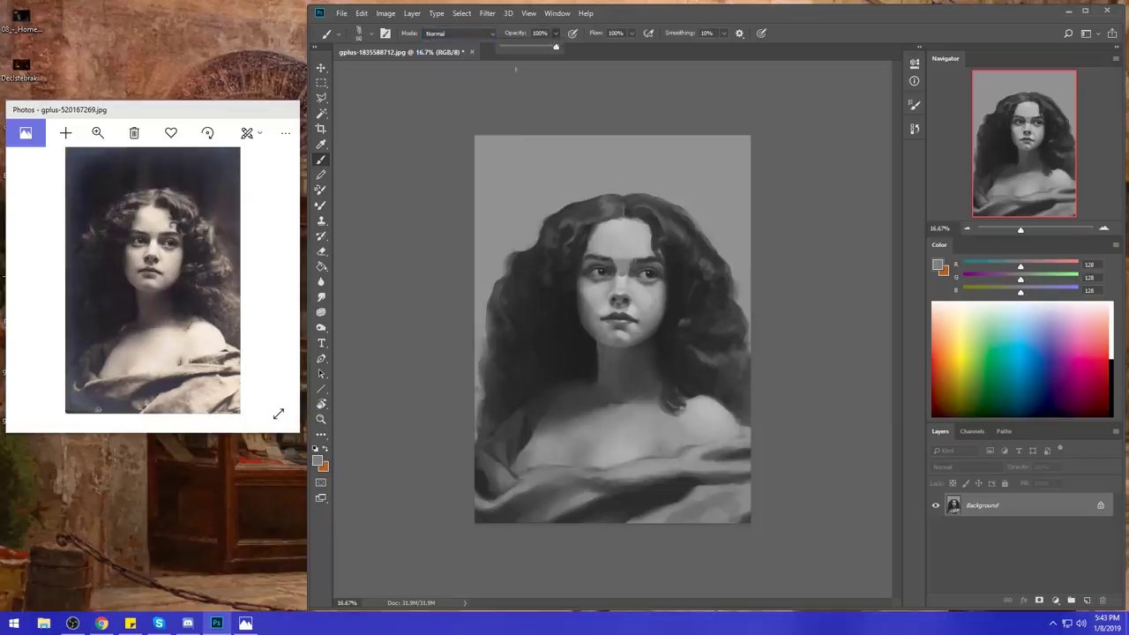
left_click(824, 195)
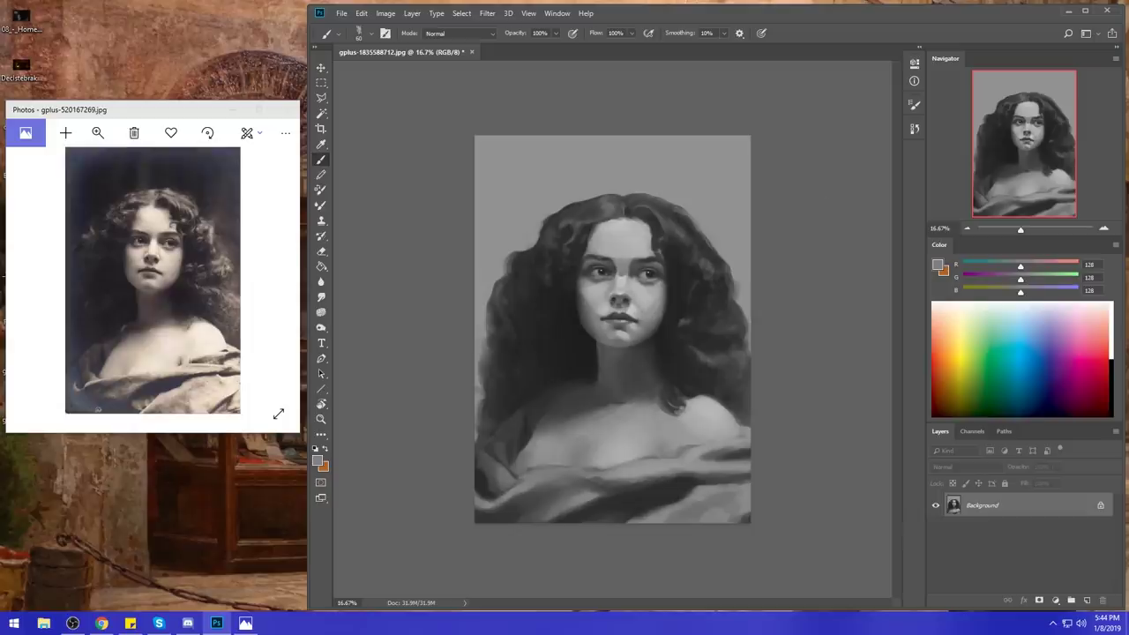
- Sample grays RGB 192 and 70 from the face and touch up the upper nose bridge between the eyes
left_click(626, 271, "alt")
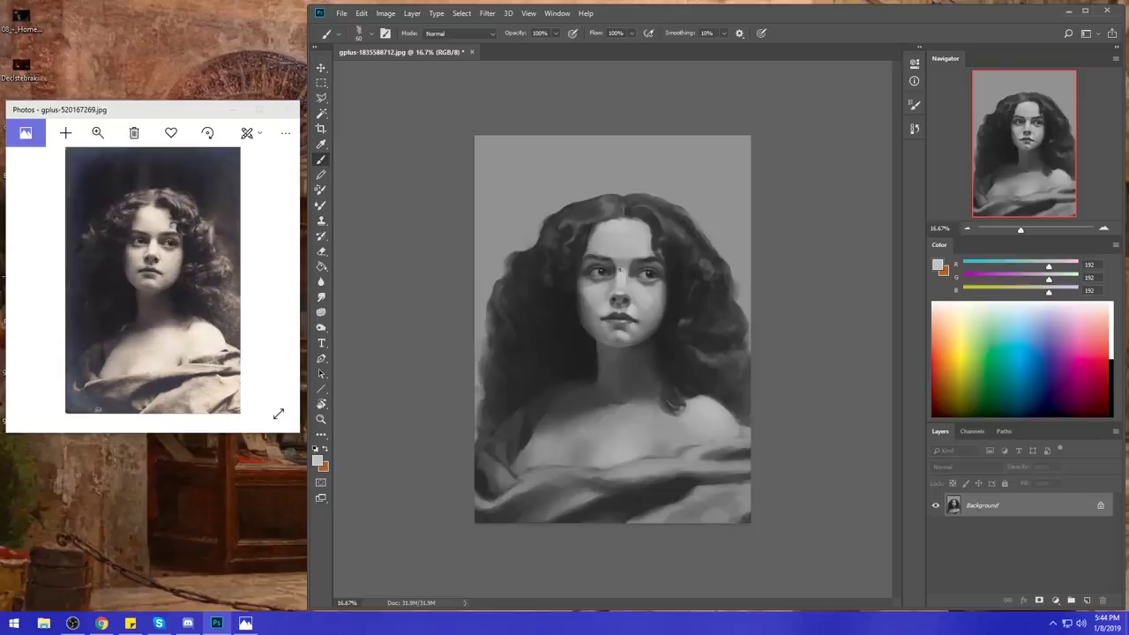
left_click(641, 265, "alt")
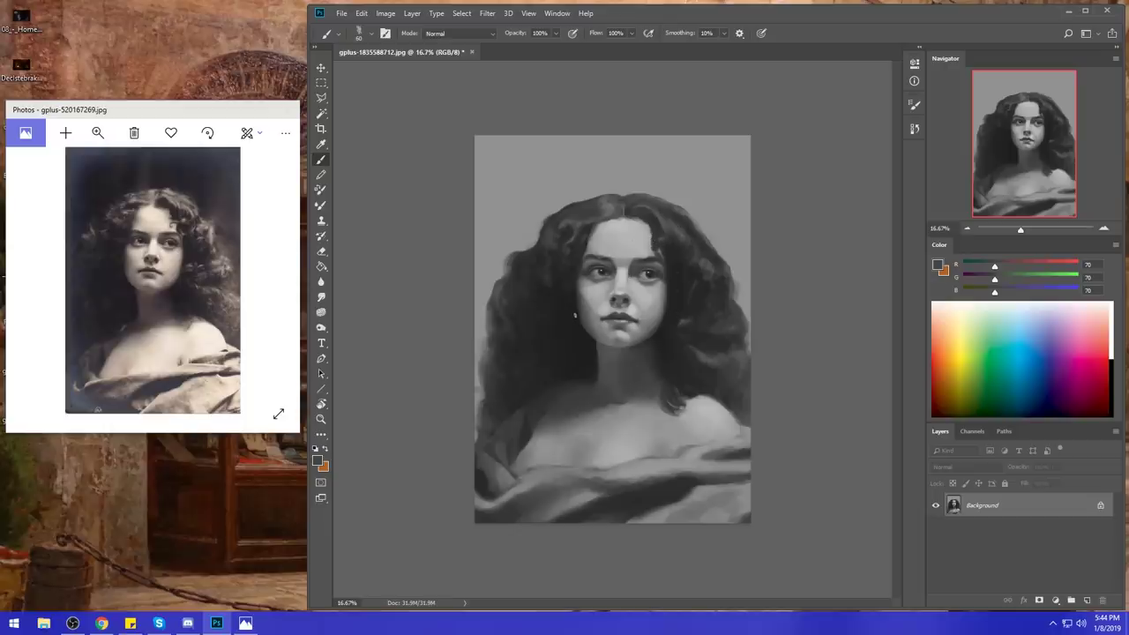
- Set the foreground color to light gray (RGB 219) and brighten the forehead with the brush enlarged to 175 px
left_click(941, 264)
left_click_drag(818, 316, 775, 334)
left_click(1086, 308)
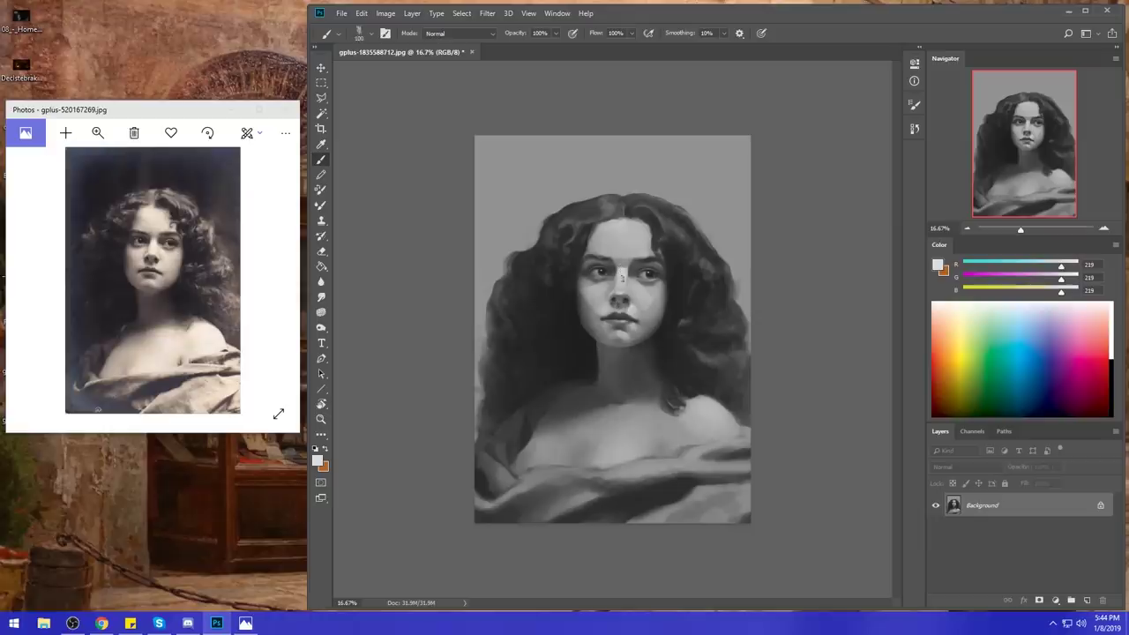
key("bracketright")
key("bracketright")
key("bracketright")
key("bracketright")
mouse_move(626, 227)
left_mouse_down()
mouse_move(640, 251)
mouse_move(627, 229)
mouse_move(605, 231)
mouse_move(640, 233)
mouse_move(605, 235)
left_mouse_up()
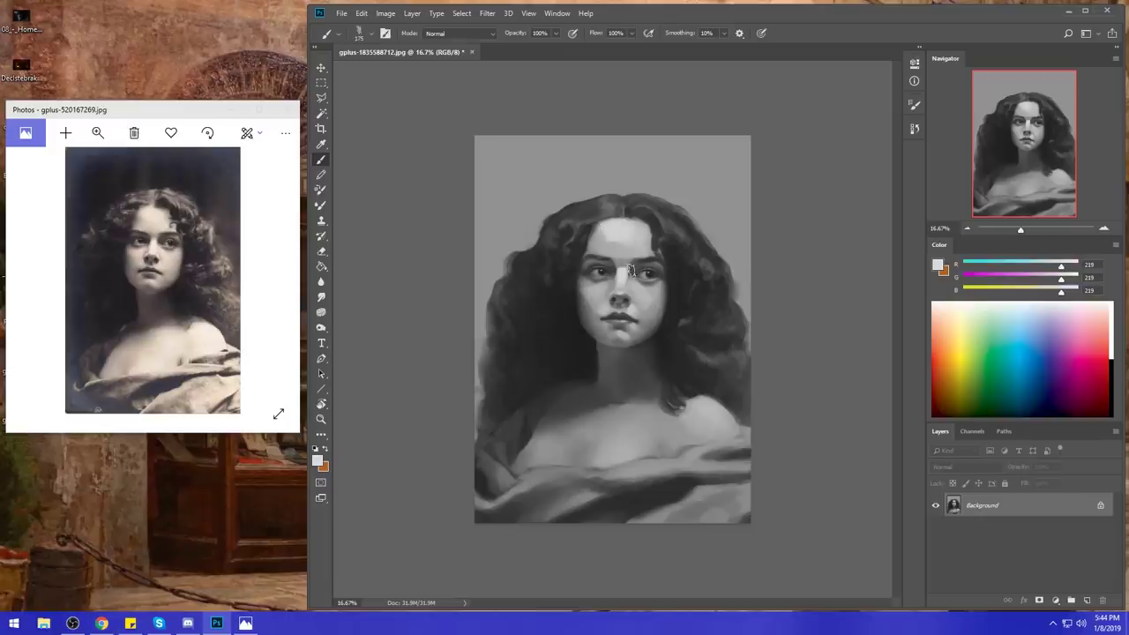
- Reduce the brush to 125 px and paint the RGB 219 gray down the side of the nose bridge
key("bracketleft")
key("bracketleft")
left_click_drag(633, 279, 634, 291)
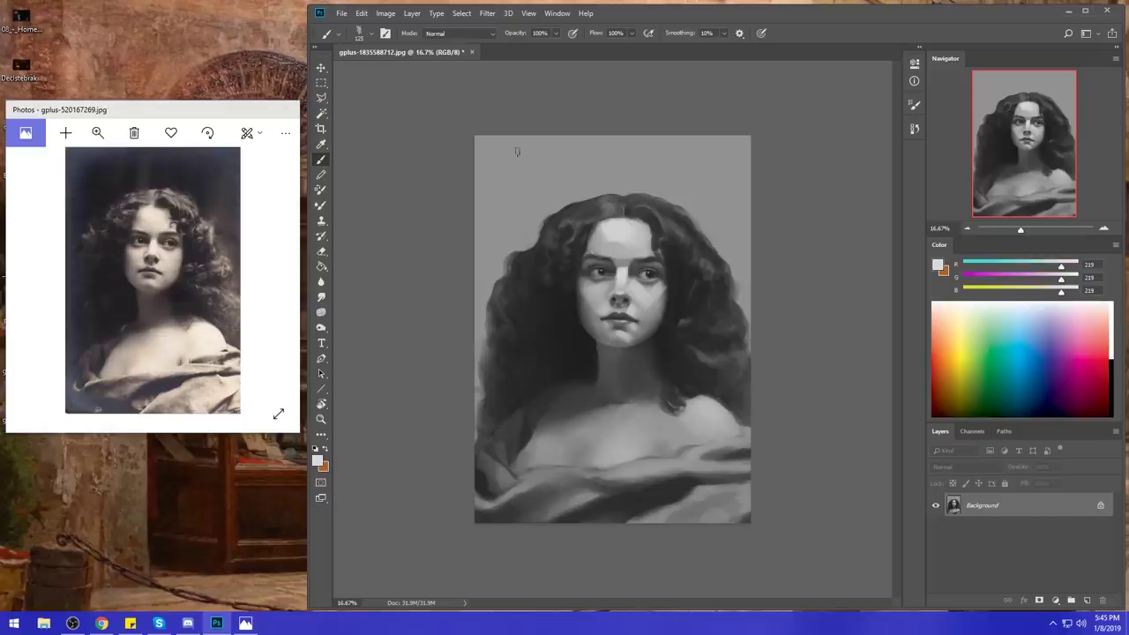
- Sample dark gray (RGB 34) near the eye and deepen the eye area, enlarging the brush to 200 px
left_click(608, 265, "alt")
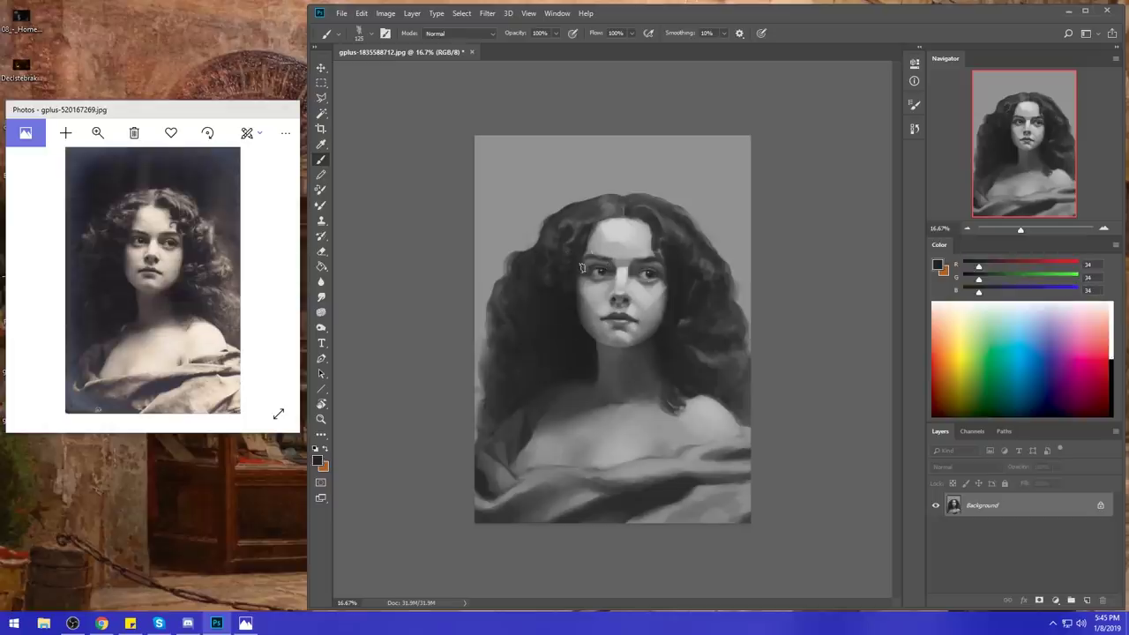
key("bracketright")
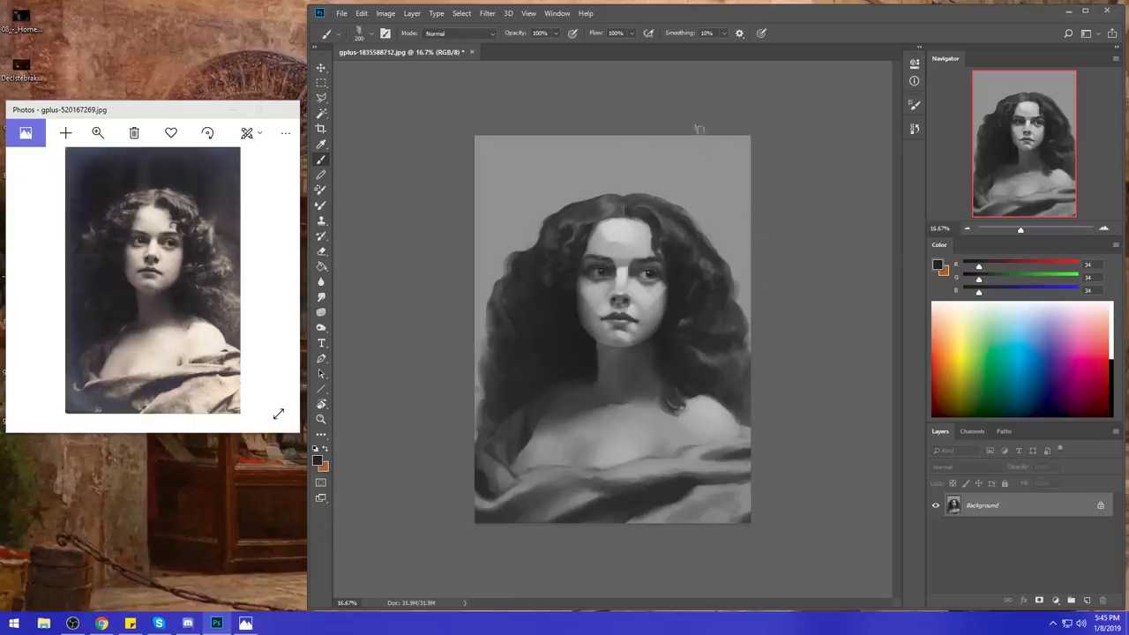
- Sample light gray (RGB 194) from the nose and paint thin highlights along both lower eyelids with a 20 px brush
scroll(627, 280, "up", 4)
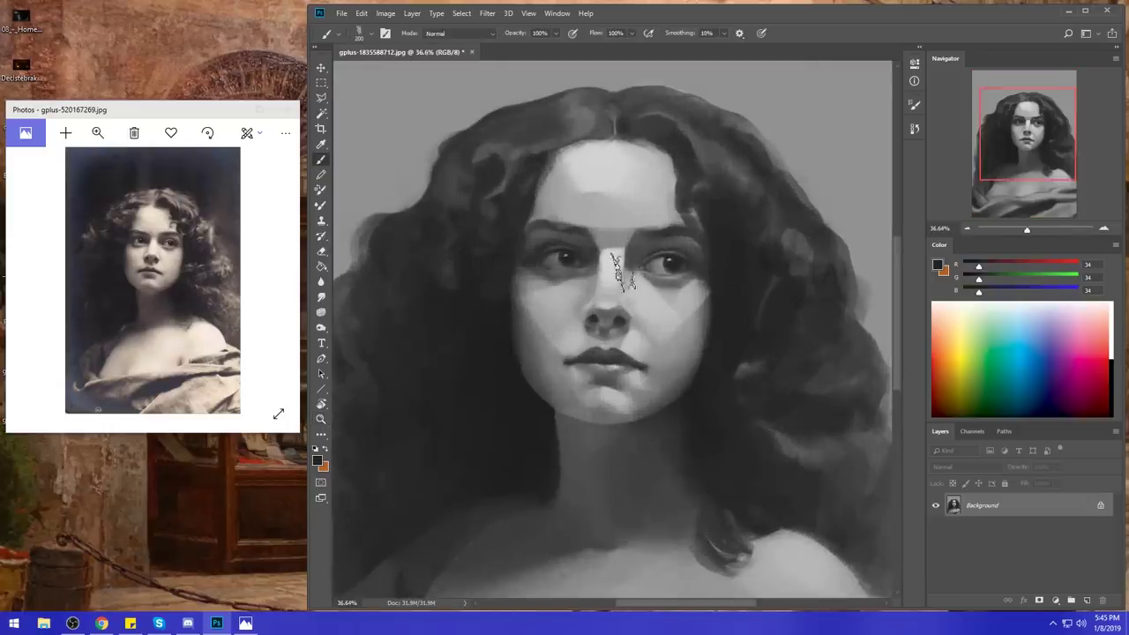
left_click(623, 273, "alt")
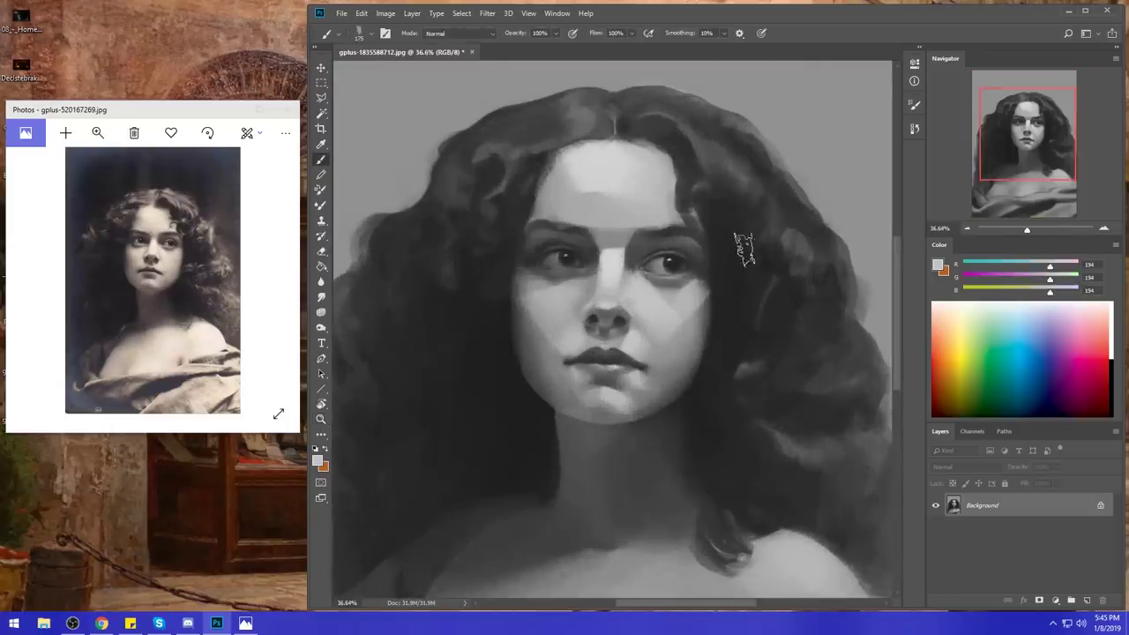
left_click_drag(685, 275, 663, 279)
left_click_drag(578, 270, 548, 270)
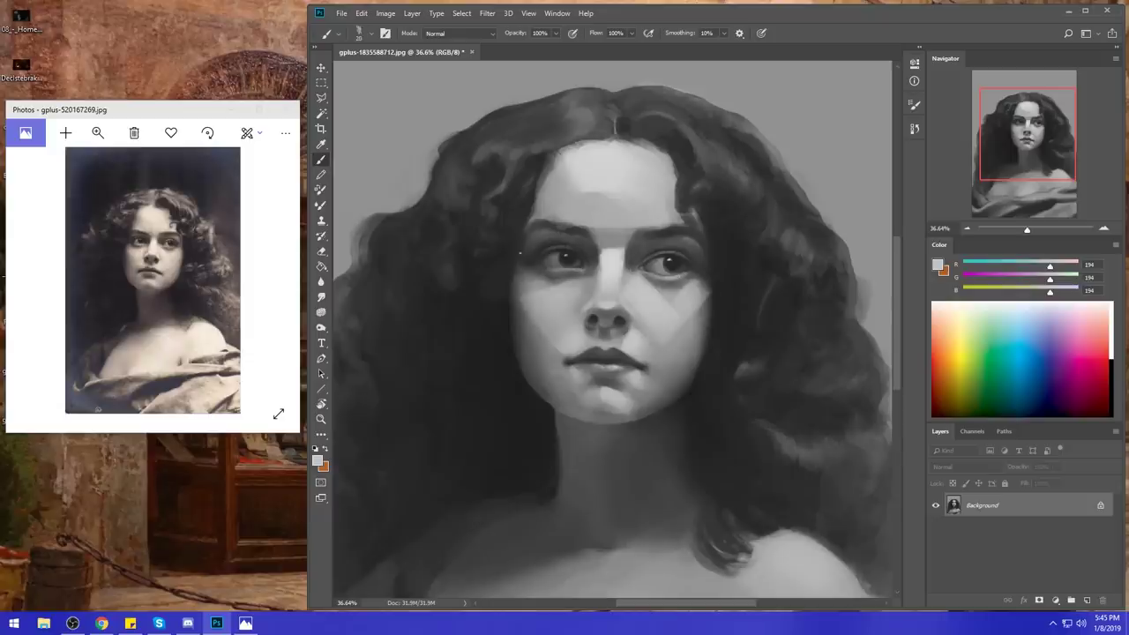
key("ctrl+z")
left_click_drag(582, 270, 547, 270)
scroll(684, 256, "down", 3)
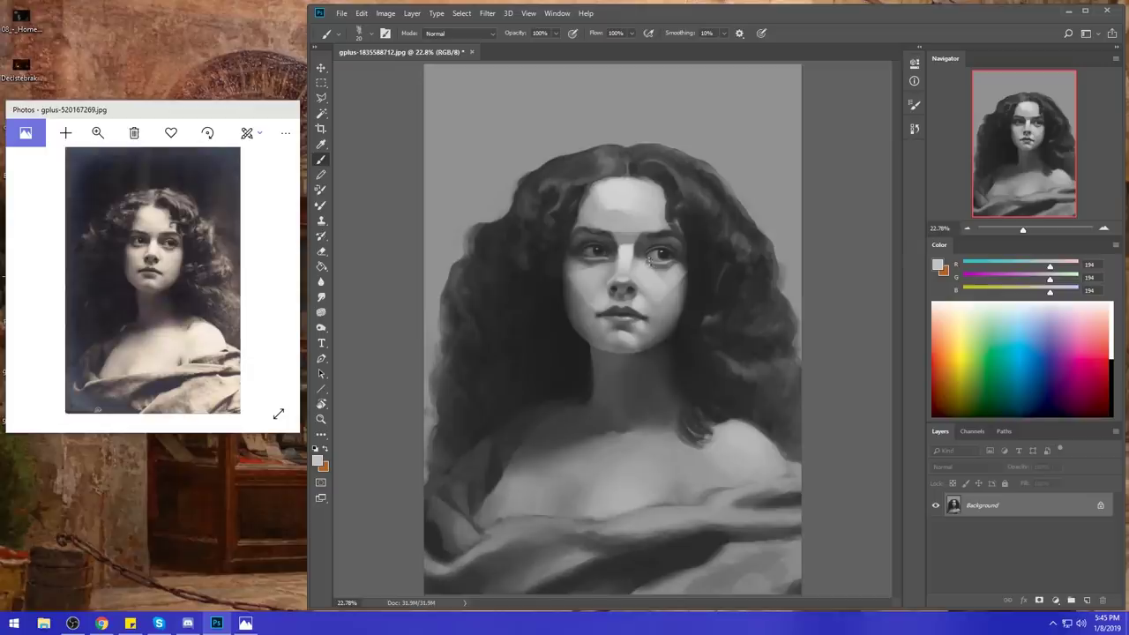
left_click(628, 256, "alt")
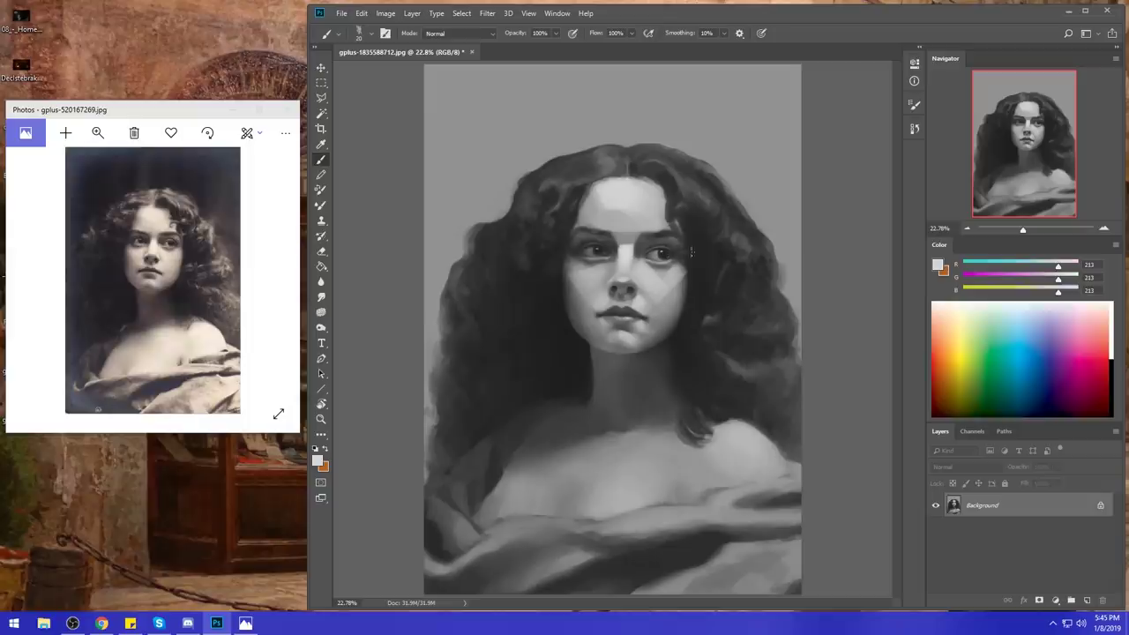
- Sample grays between the brows, including RGB 57 and 147, and repaint the shading at the top of the nose bridge
left_click(321, 297)
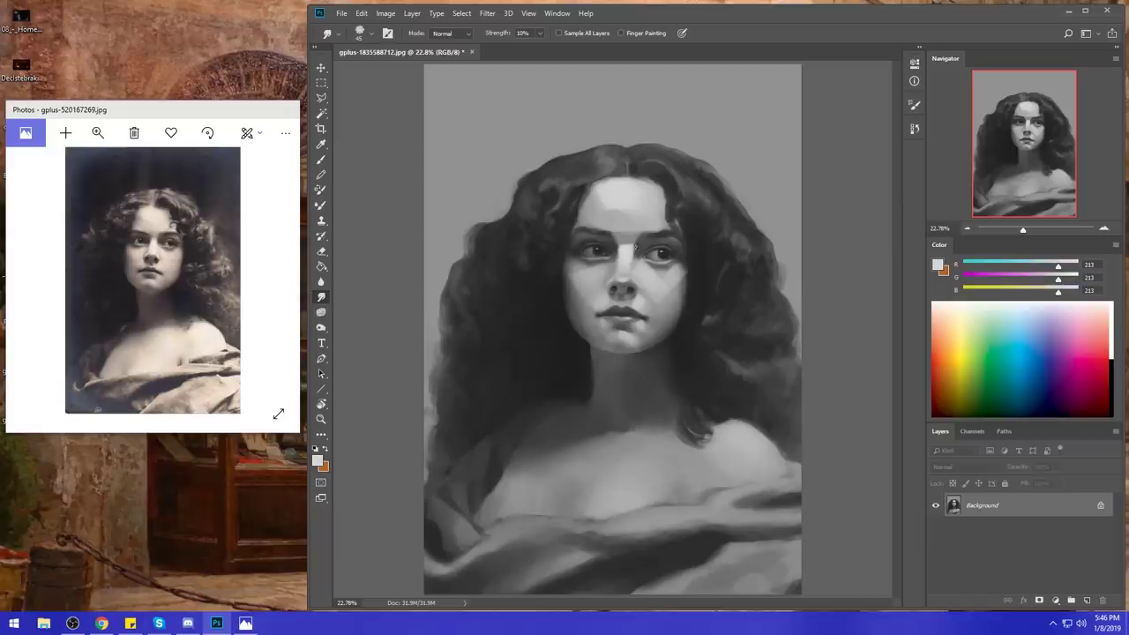
key("b")
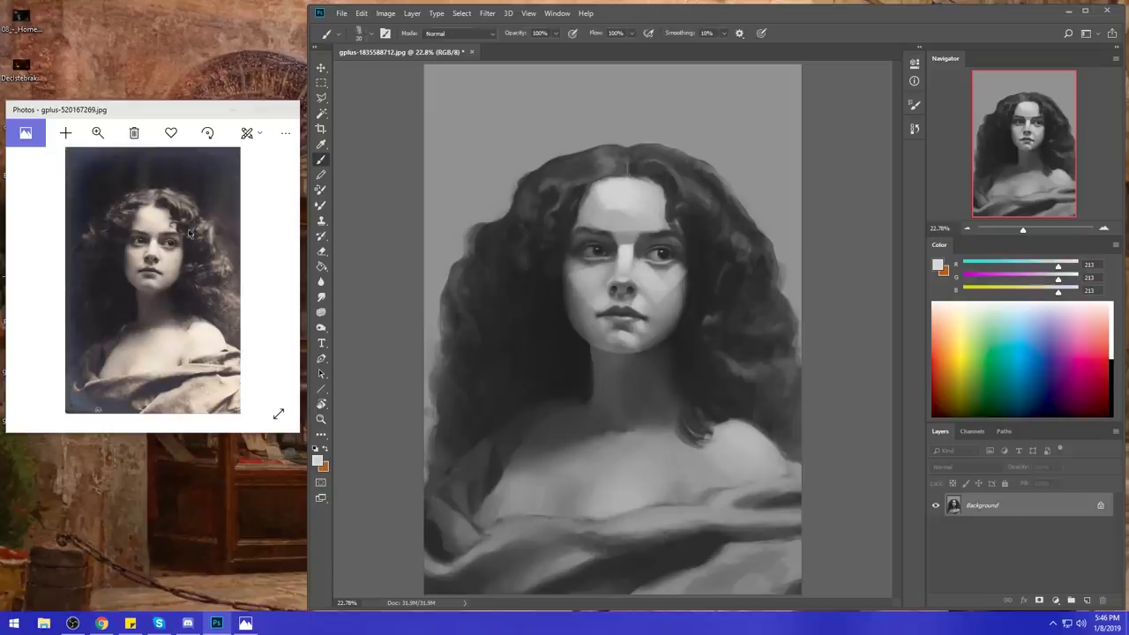
left_click(634, 242, "alt")
left_click_drag(636, 246, 631, 255)
left_click(621, 249, "alt")
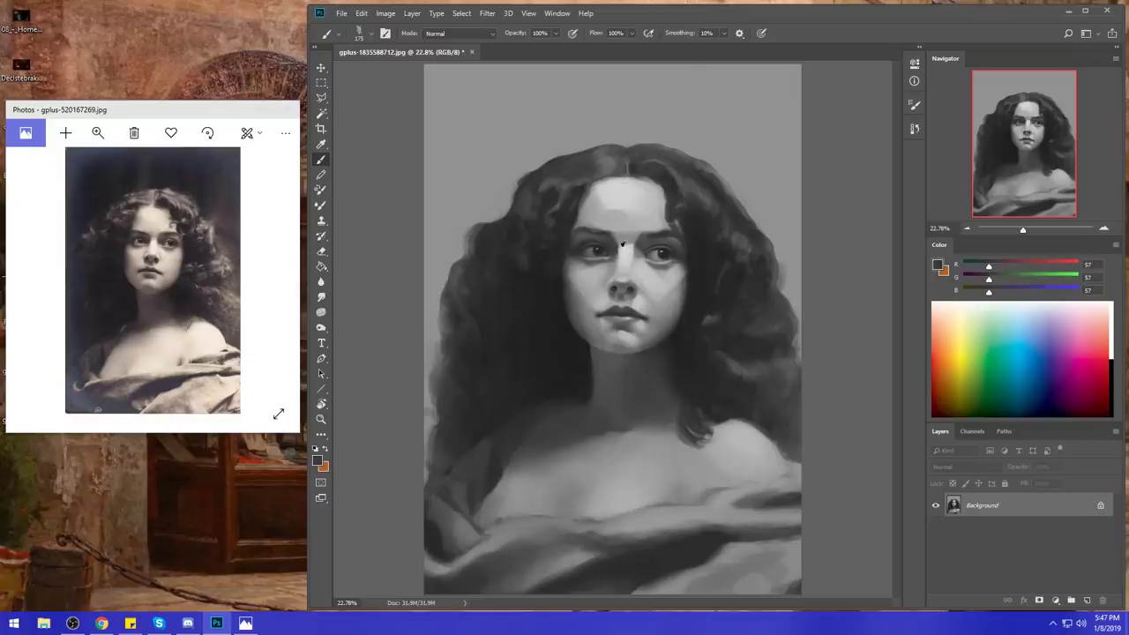
left_click(623, 255, "alt")
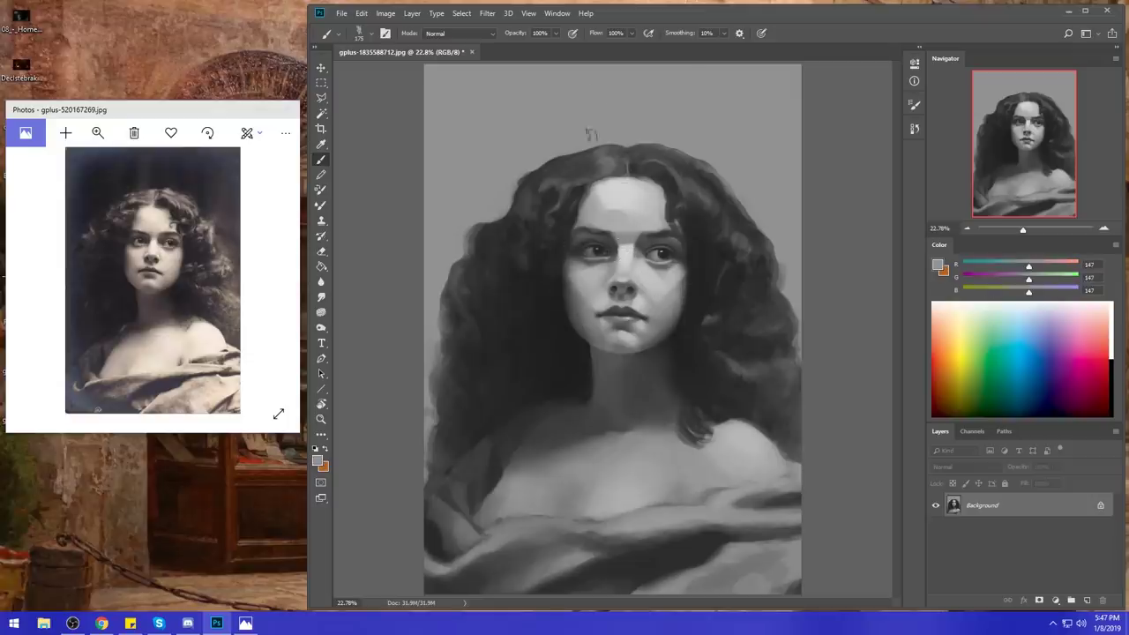
left_click_drag(630, 251, 617, 265)
left_click(619, 261, "alt")
left_click(628, 247, "alt")
left_click_drag(621, 250, 621, 262)
left_click(617, 242, "alt")
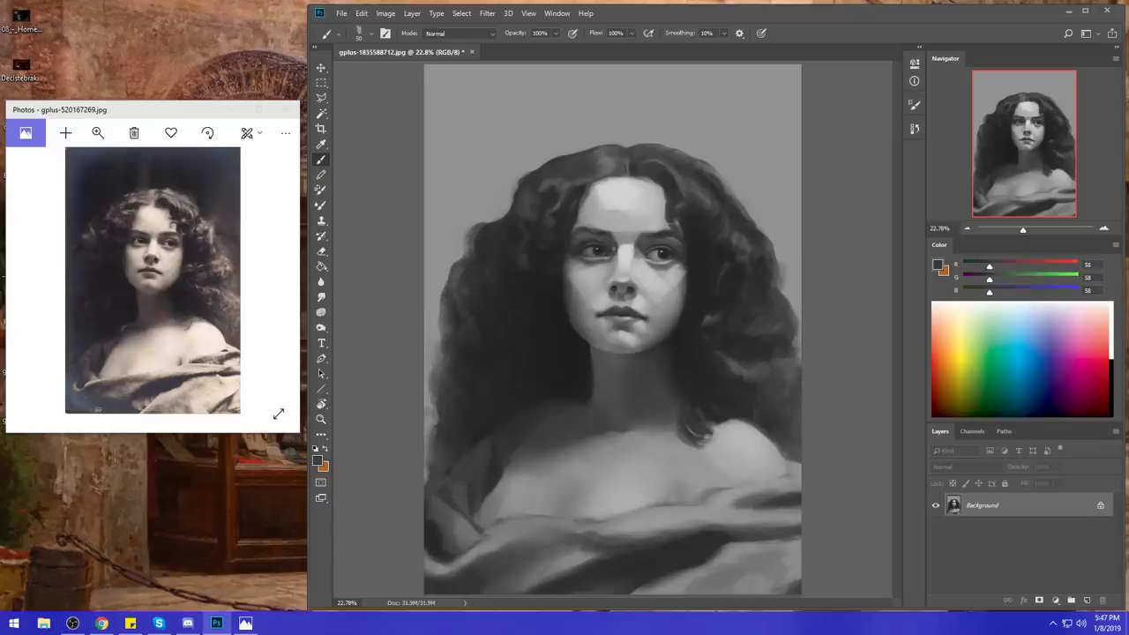
- Sample light grays RGB 169 and 172 and retouch the area under the eye on the face's shadowed side
left_click(608, 261, "alt")
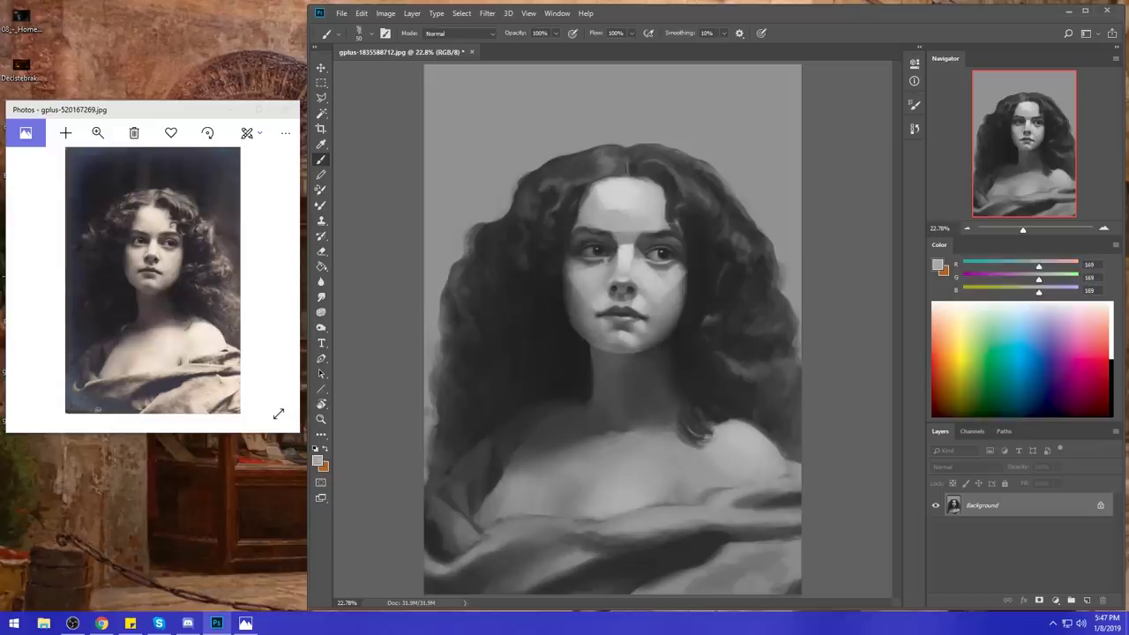
left_click(605, 261, "alt")
left_click(599, 264, "alt")
left_click(572, 264, "alt")
key("ctrl+minus")
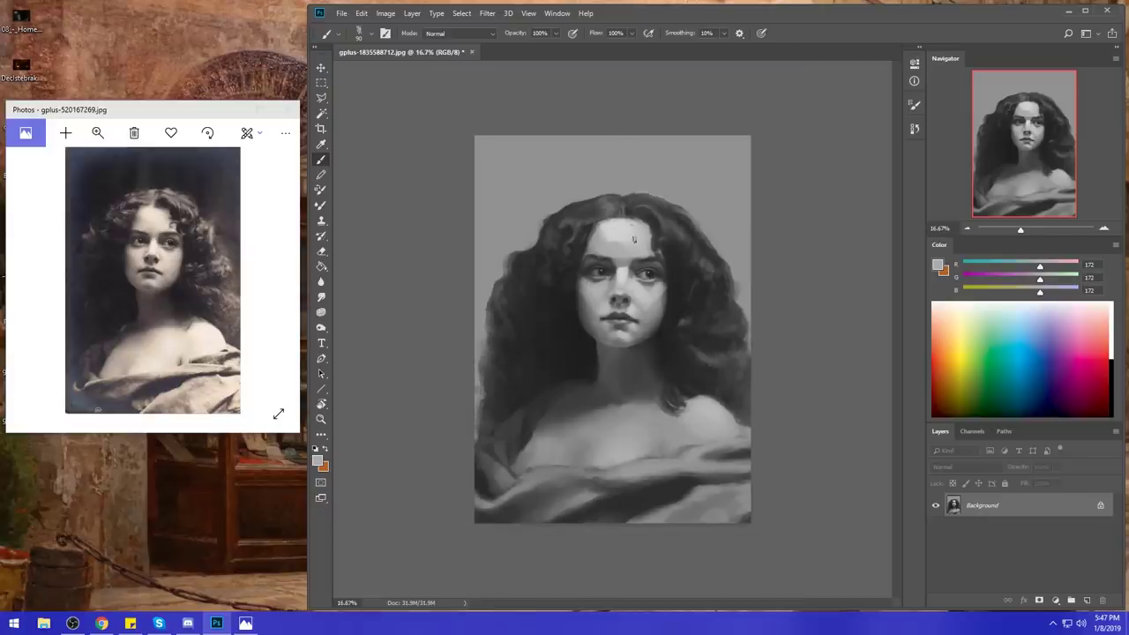
- Sample grays RGB 212, 172 and 210 around the nose and refine the nose bridge and the plane beside it
left_click(631, 264, "alt")
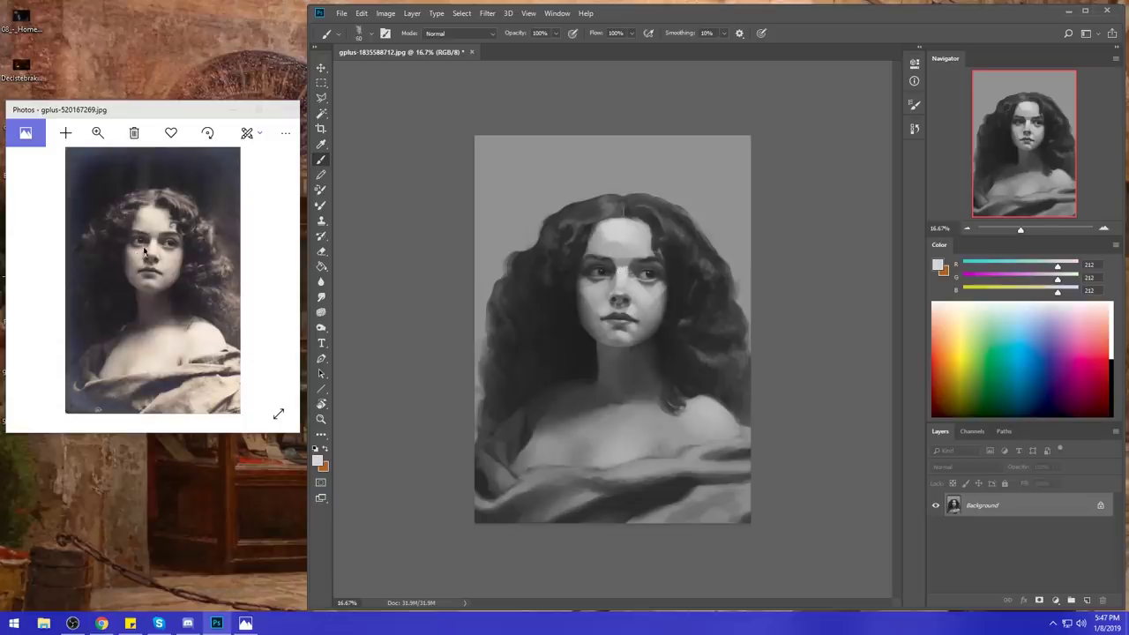
mouse_move(614, 272)
left_mouse_down("alt")
mouse_move(592, 262)
mouse_move(588, 277)
mouse_move(647, 251)
left_mouse_up("alt")
left_click(608, 282, "alt")
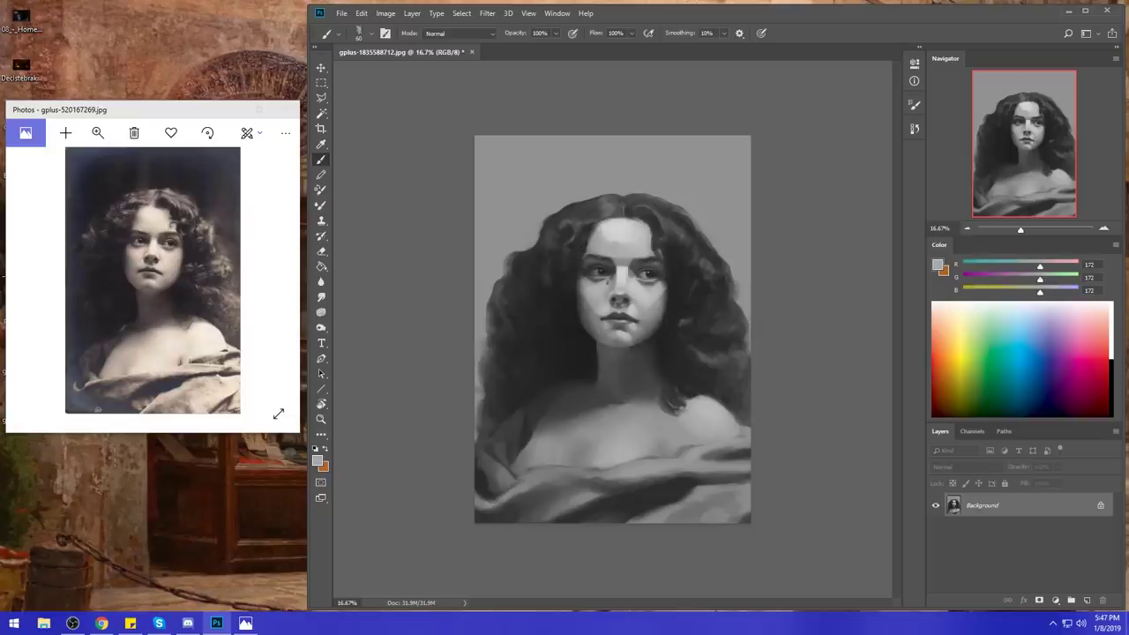
left_click(628, 268, "alt")
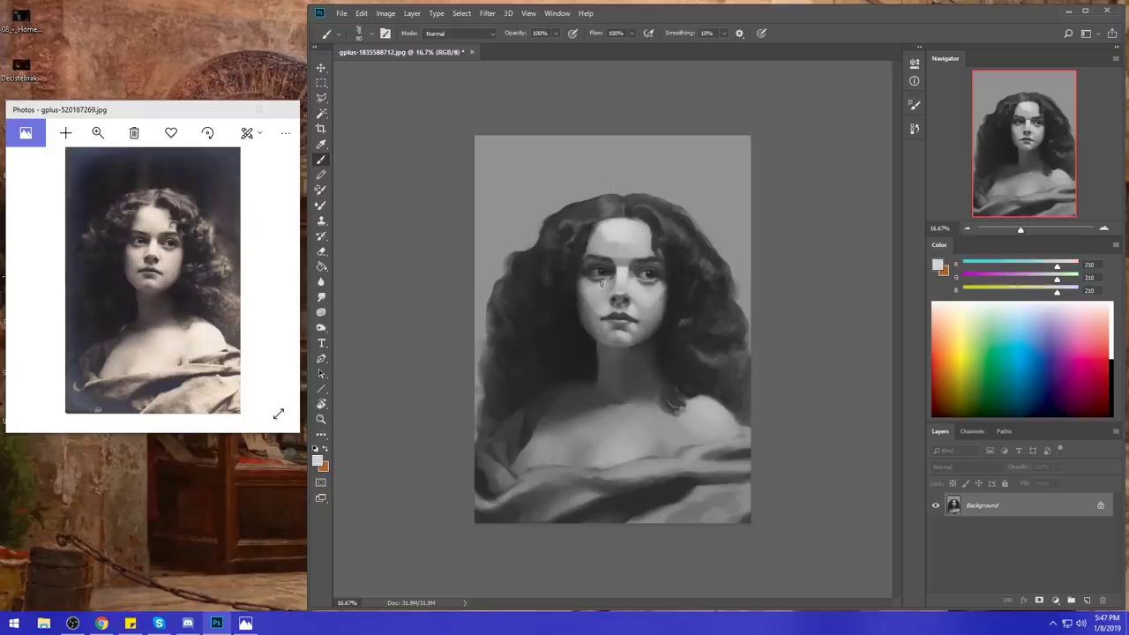
- Set the foreground color to near-white gray (RGB 233) and brighten the forehead and nose bridge with a brush of about 175 px
key("bracketright")
key("bracketright")
key("bracketright")
key("bracketright")
key("bracketright")
key("bracketright")
left_click(938, 265)
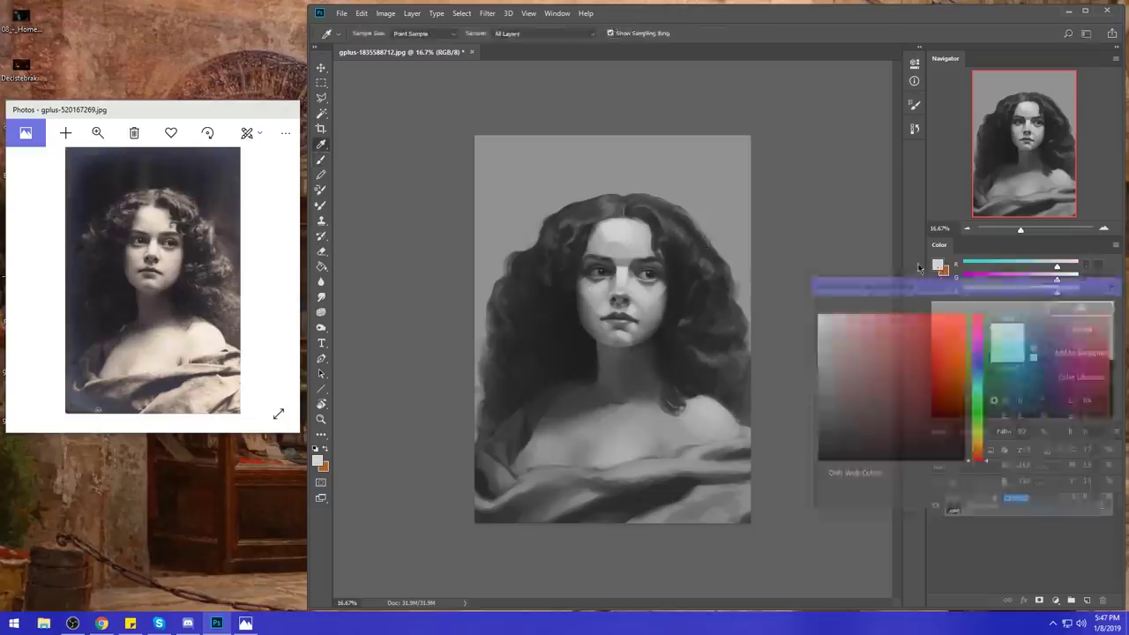
left_click(816, 325)
left_click(1084, 306)
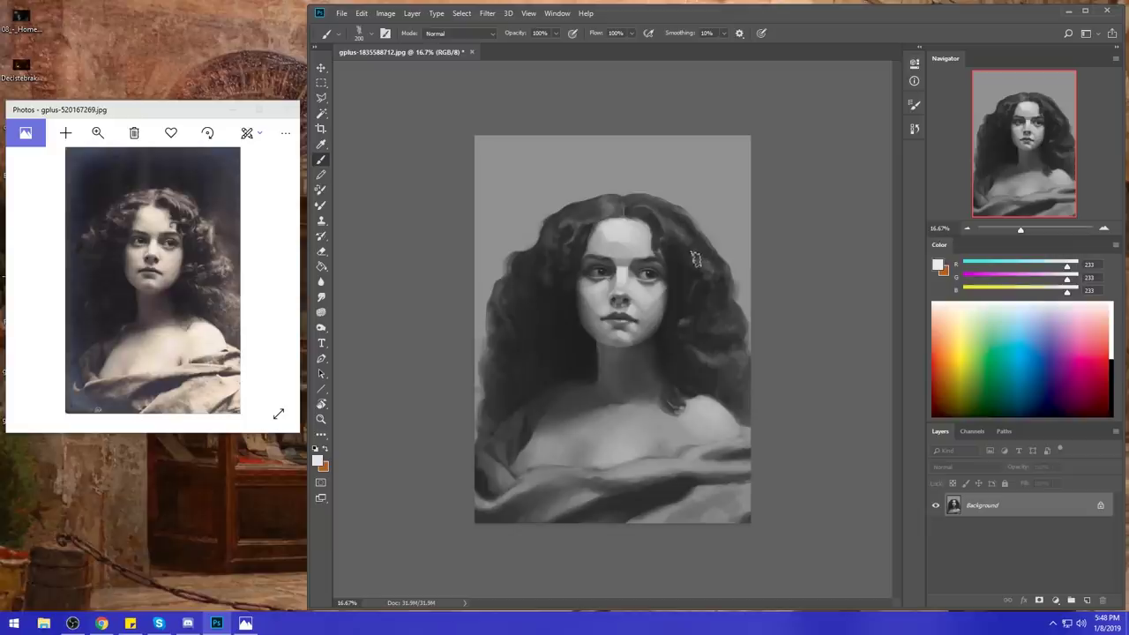
key("bracketleft")
mouse_move(630, 234)
left_mouse_down()
mouse_move(602, 237)
mouse_move(628, 227)
left_mouse_up()
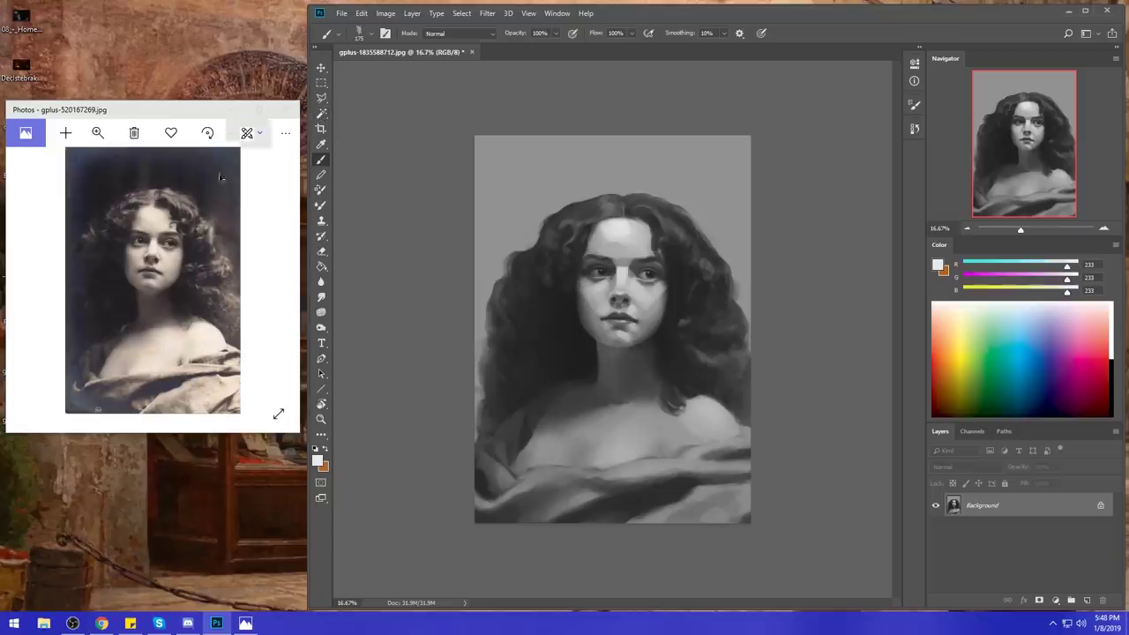
key("bracketleft")
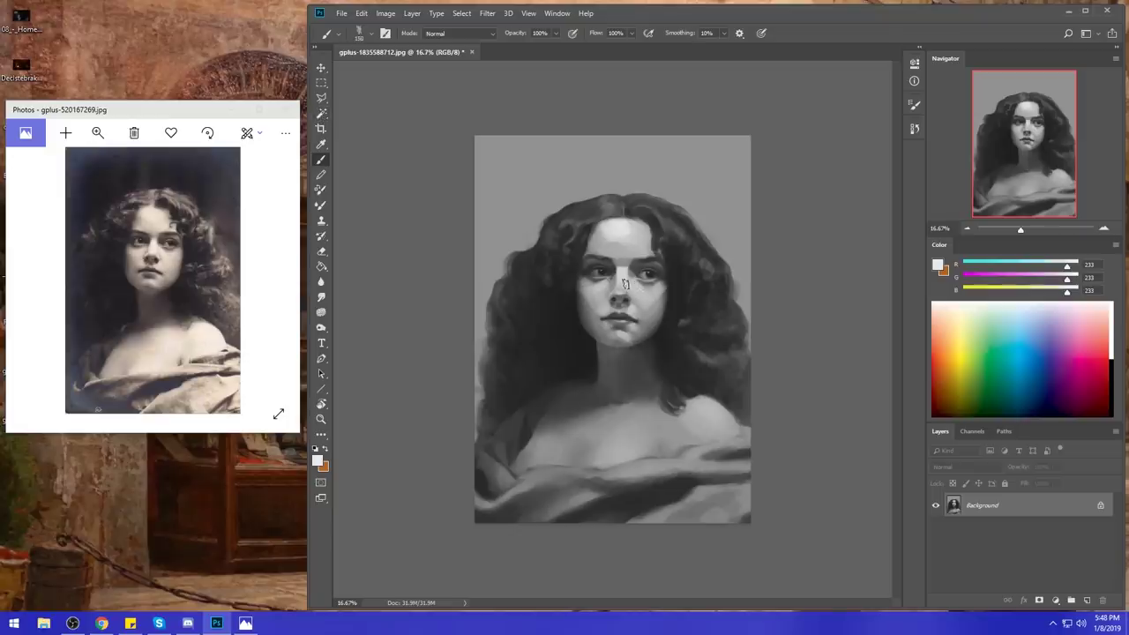
key("bracketright")
- Switch to a different brush, sample grays RGB 30, 75 and 128, and shade the cheek and jaw on the shadowed side
right_click(634, 313)
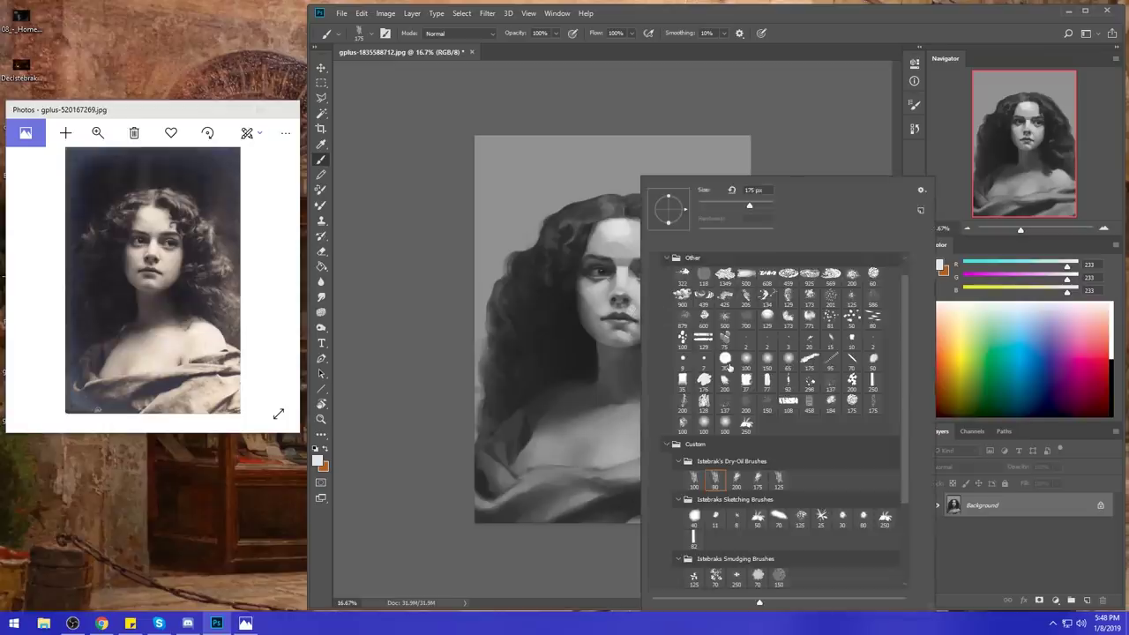
double_click(716, 481)
left_click(573, 323, "alt")
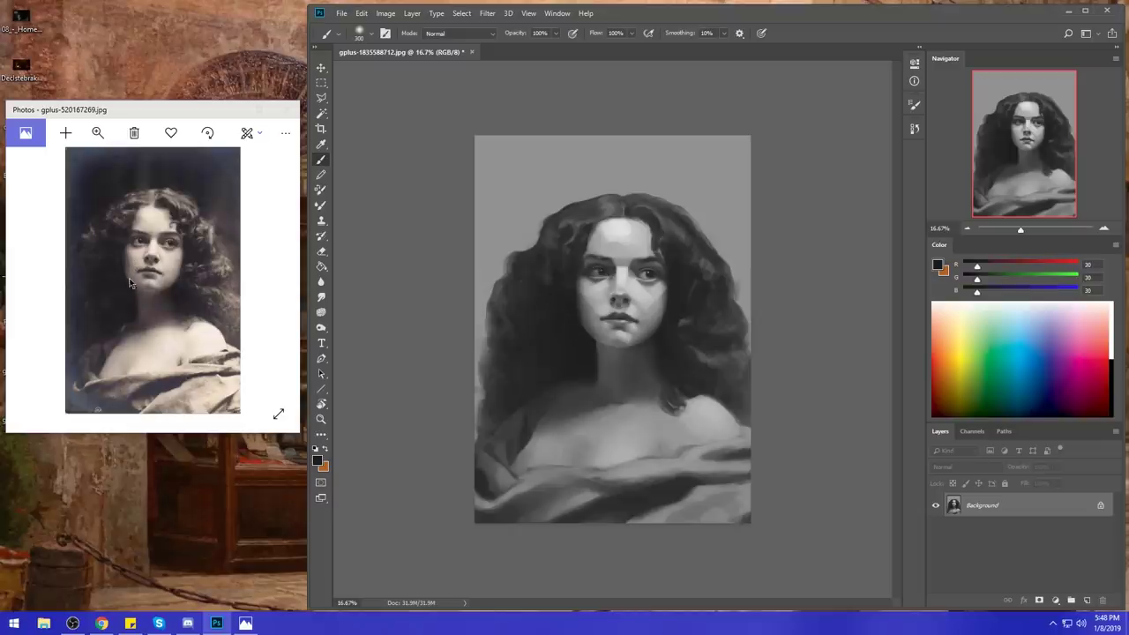
left_click(591, 320, "alt")
left_click_drag(595, 316, 592, 312)
left_click(593, 313, "alt")
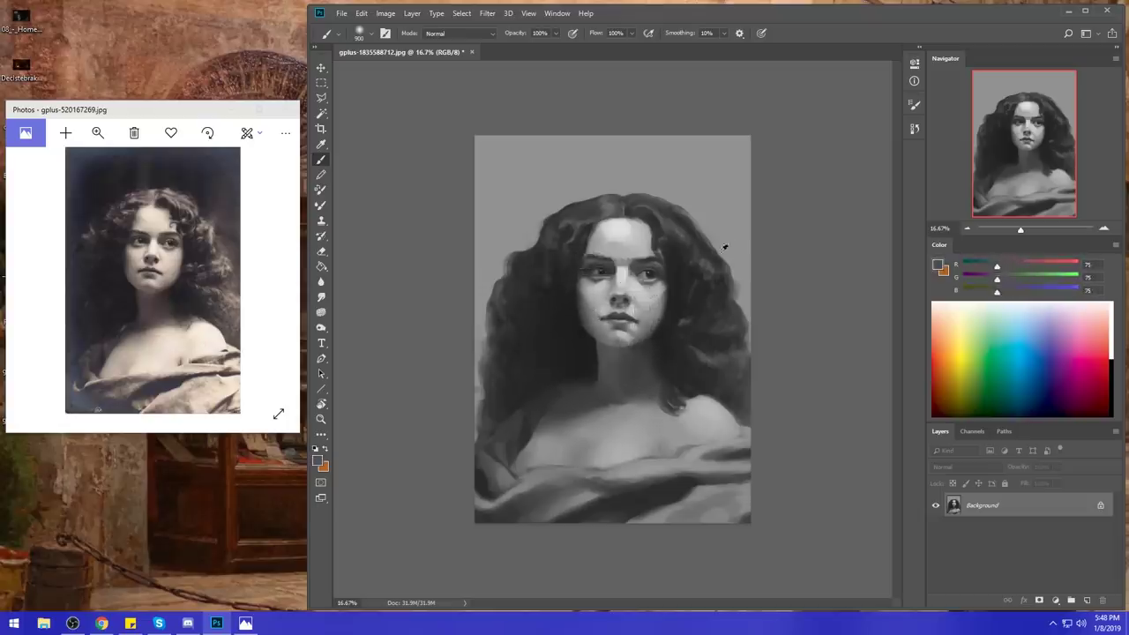
left_click(600, 313, "alt")
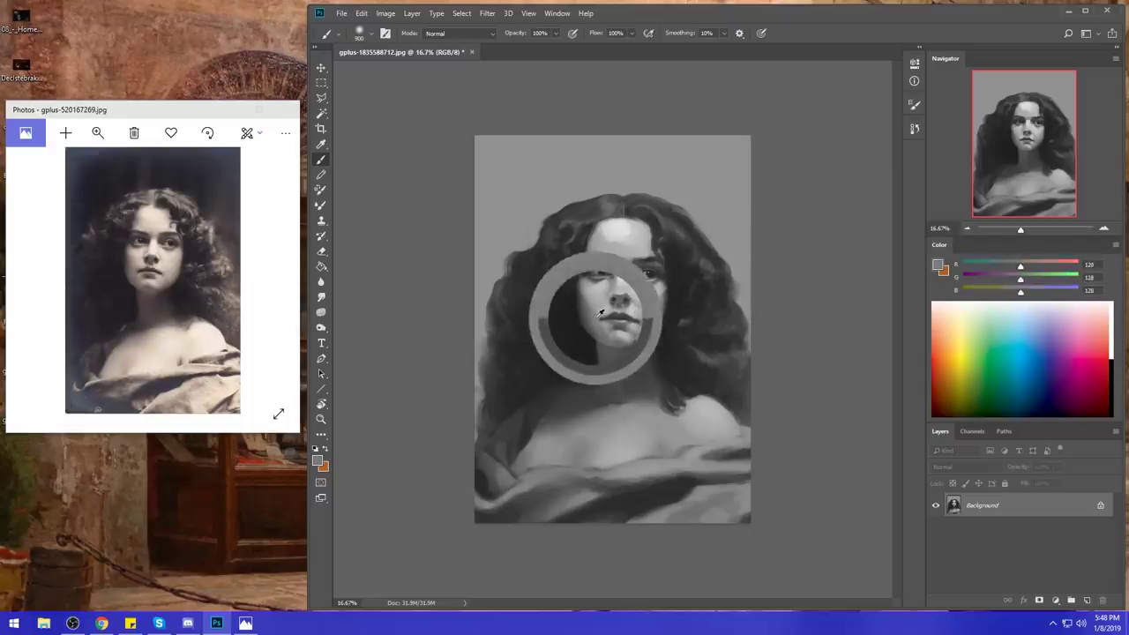
- Blend the face with the Smudge tool at 10% strength and retouch beside the mouth in sampled gray RGB 197 with a 250 px brush
left_click(320, 297)
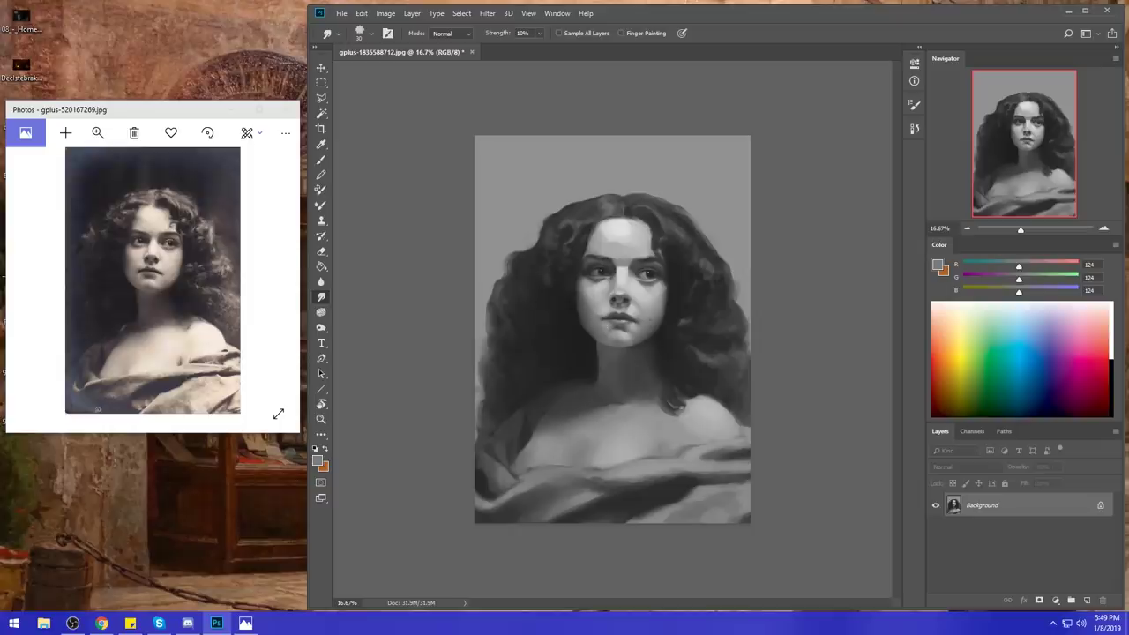
key("b")
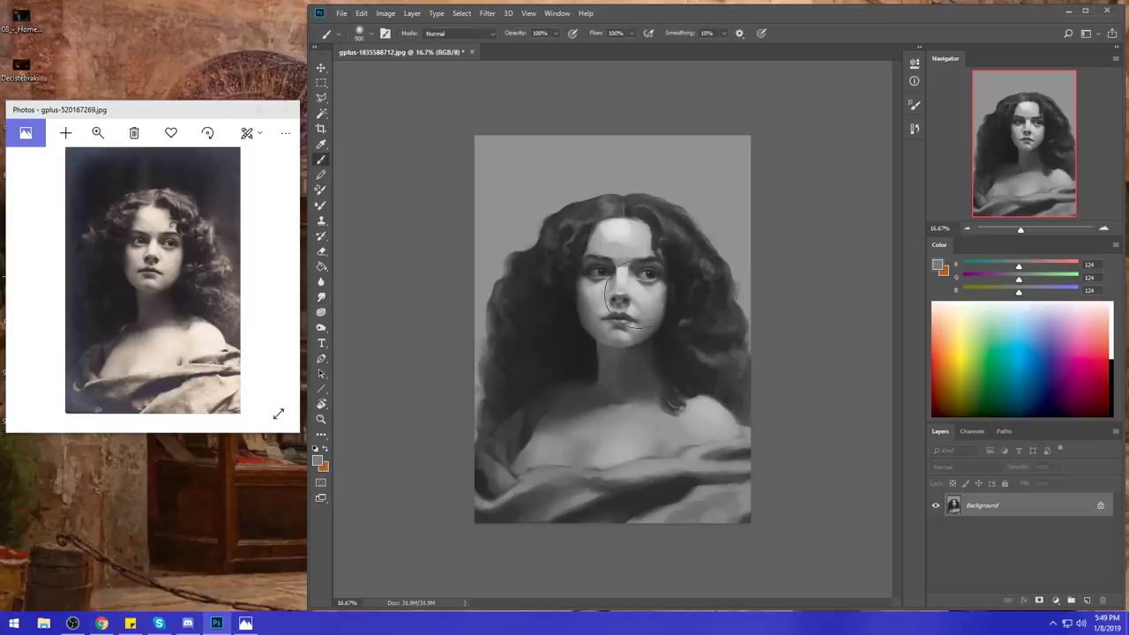
left_click(632, 304, "alt")
key("[")
key("[")
key("[")
key("[")
key("[")
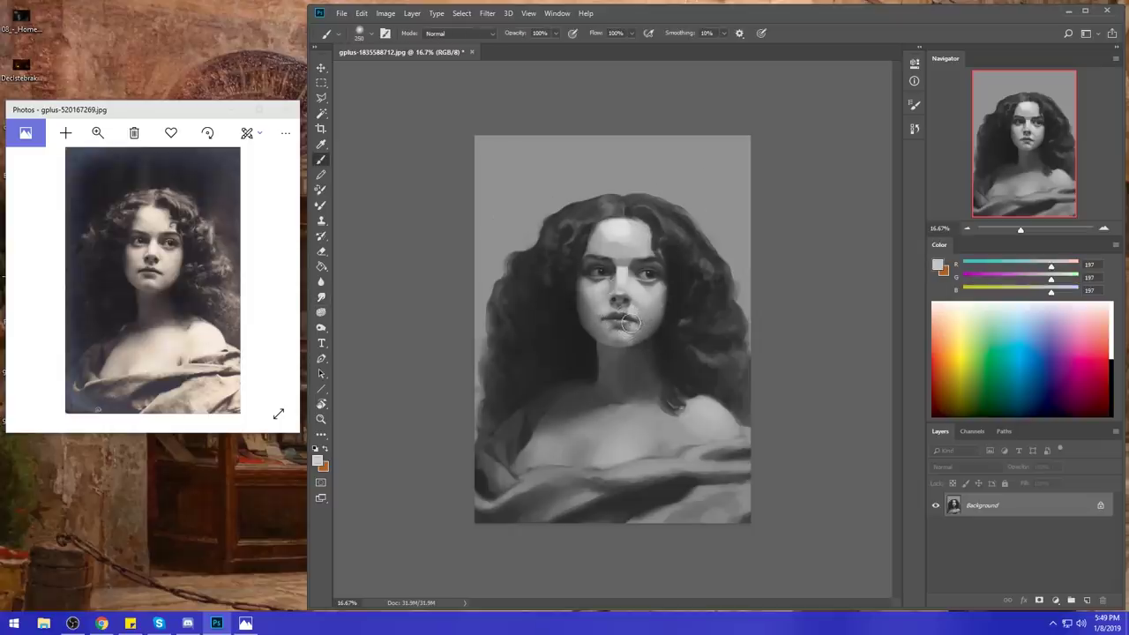
- Enlarge the brush to 500 px and refine the mouth and shadowed cheek with sampled grays RGB 68, 193, 157 and 139
key("]")
key("]")
key("]")
left_click(628, 313, "alt")
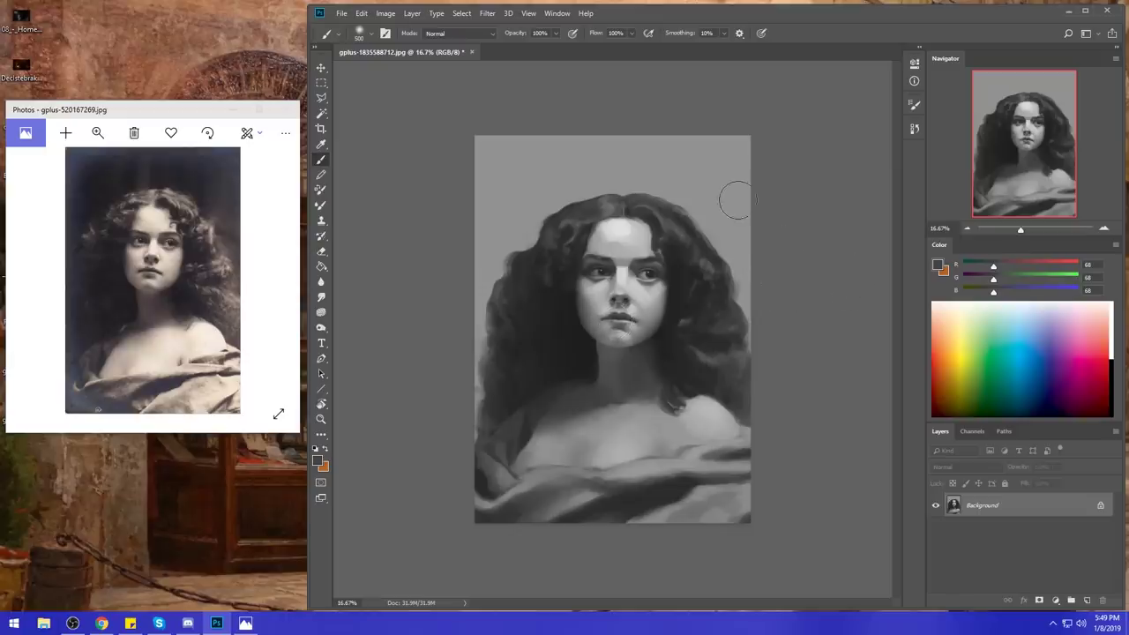
left_click(645, 291, "alt")
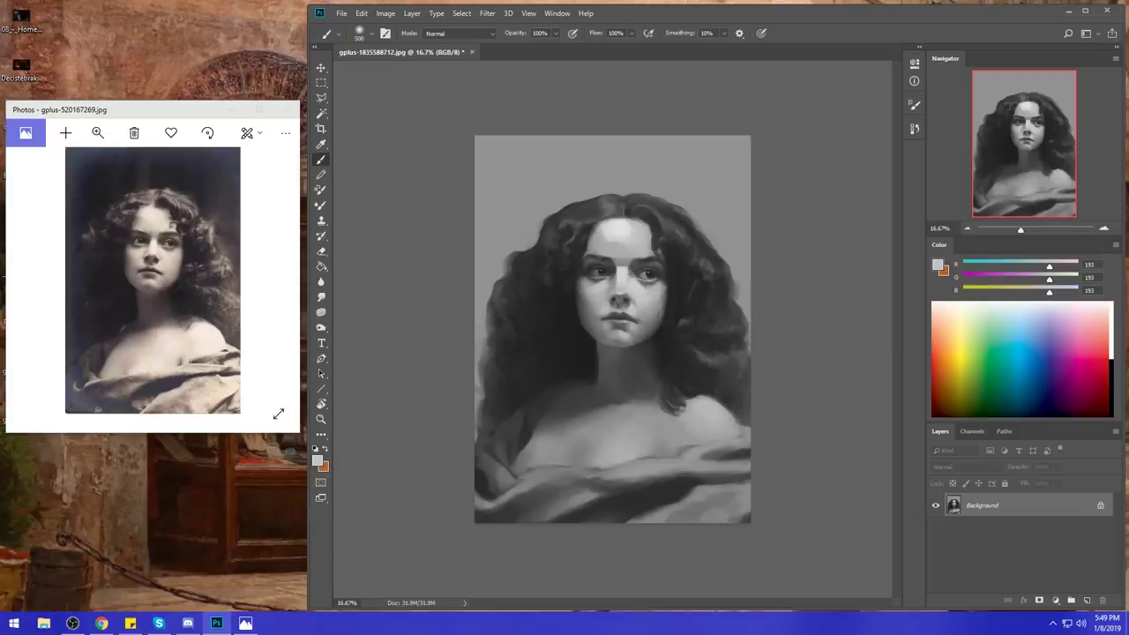
left_click(636, 300, "alt")
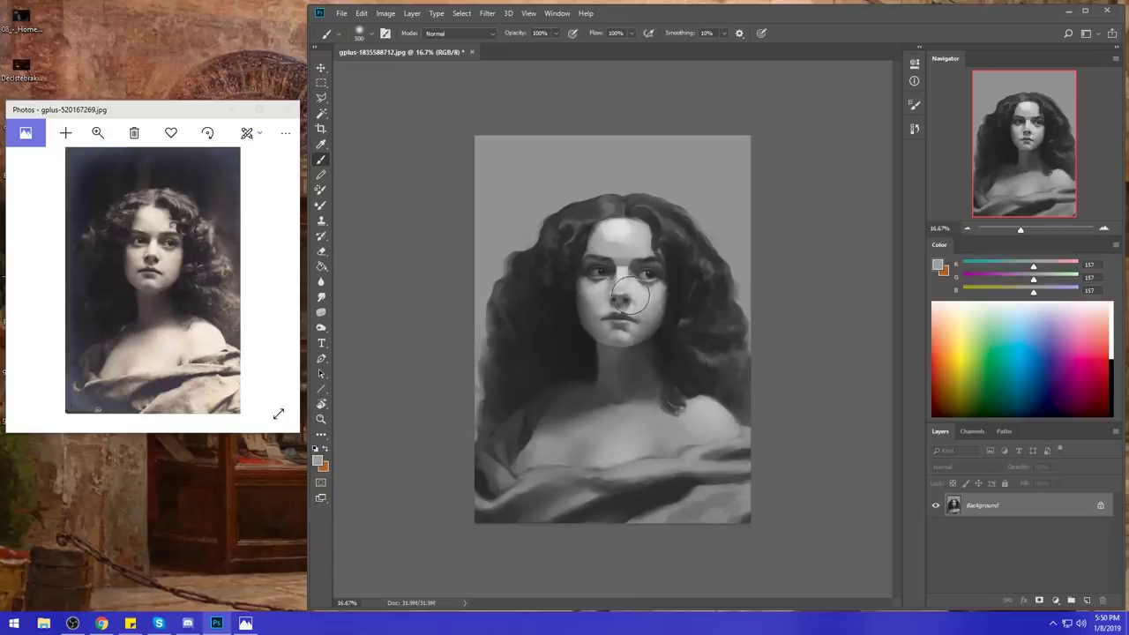
left_click(628, 302, "alt")
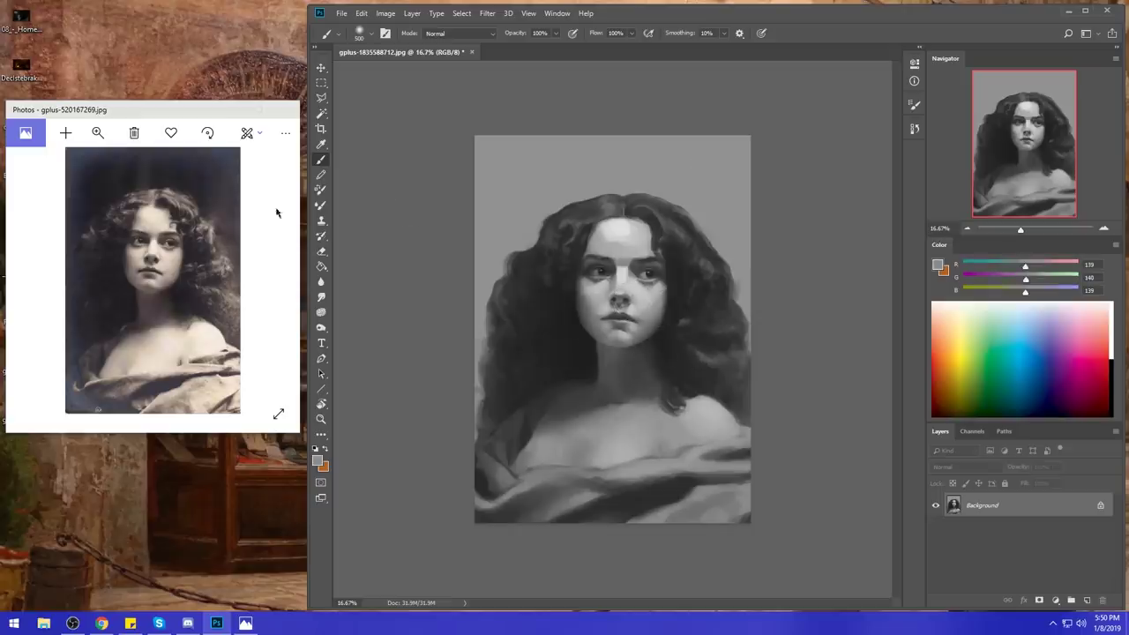
- Shade around the mouth with sampled dark gray RGB 65, blend with the Smudge tool, and undo the last stroke
left_click(322, 297)
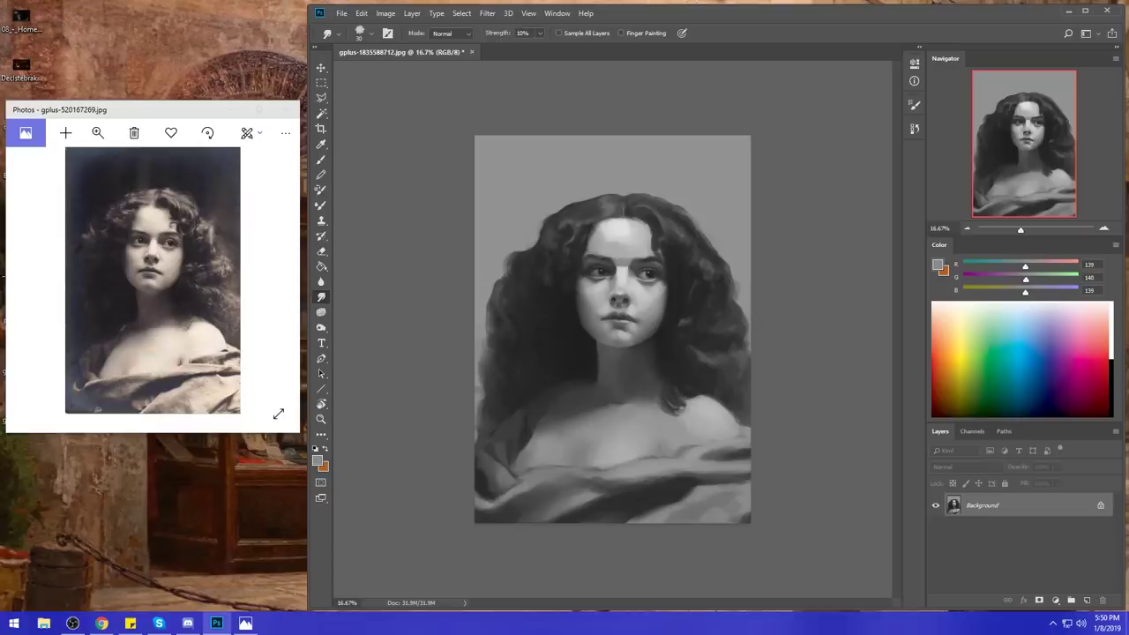
key("b")
left_click(603, 320, "alt")
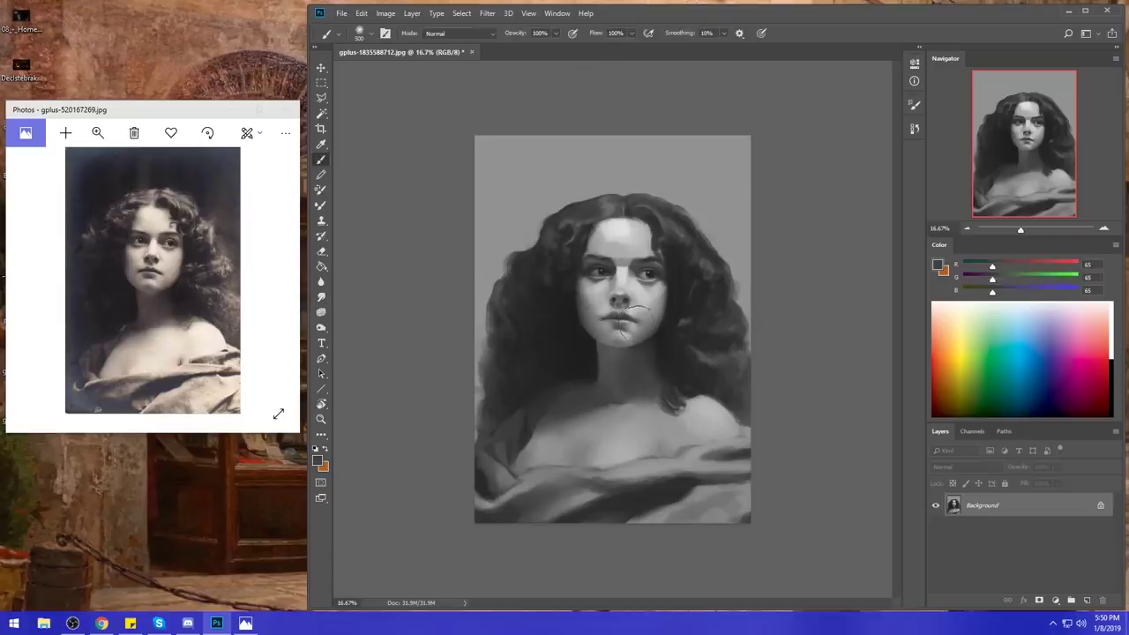
left_click(322, 299)
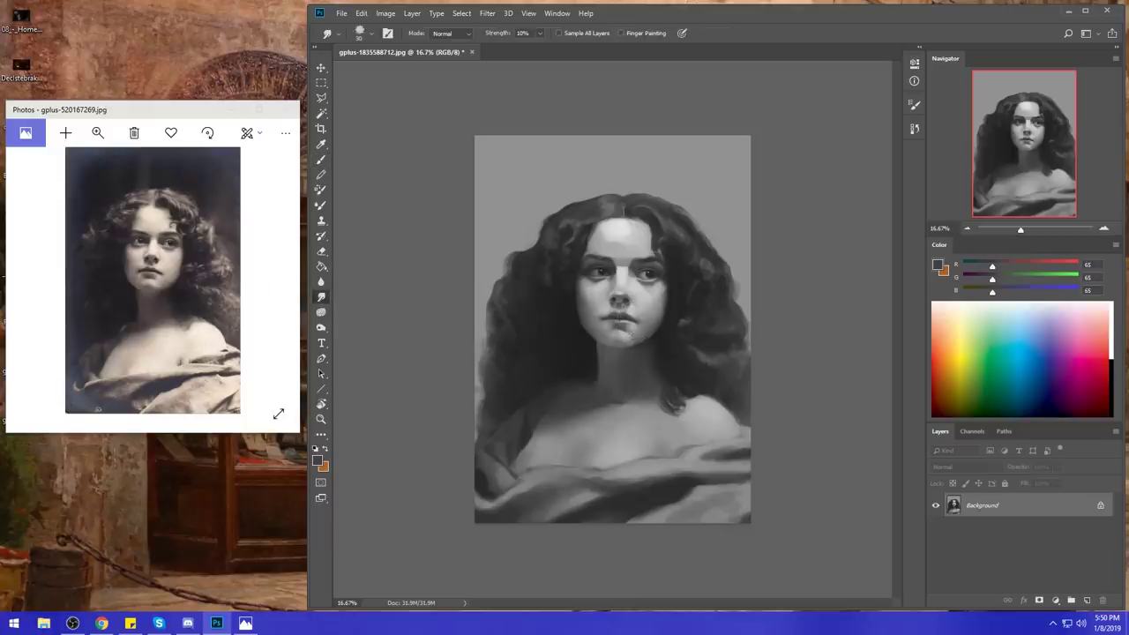
key("ctrl+z")
key("b")
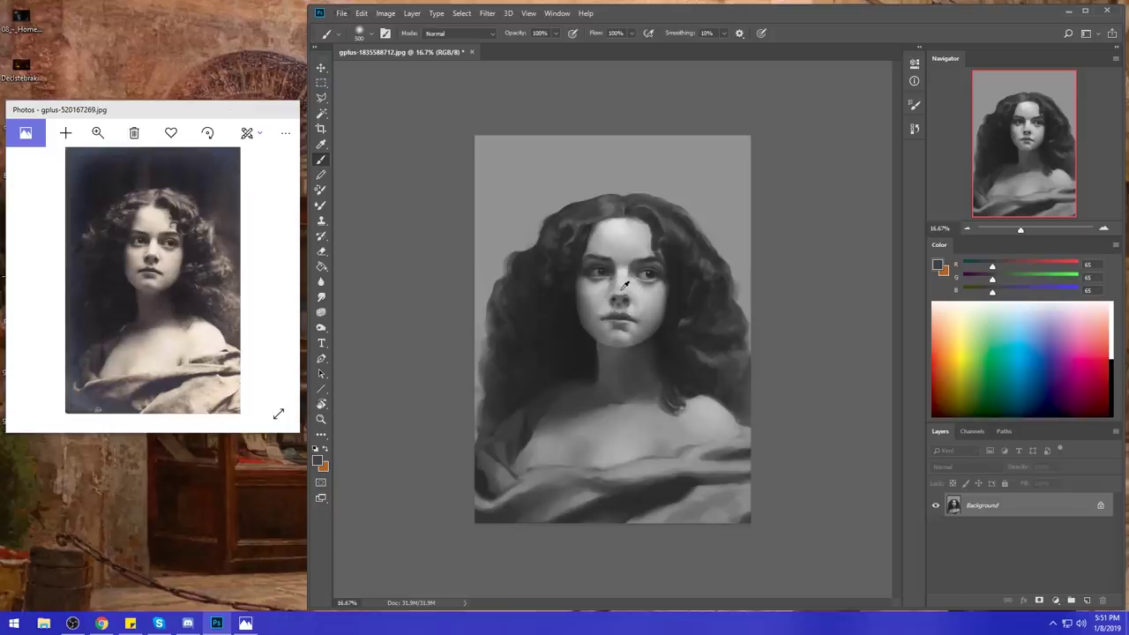
- Sample grays RGB 179, 213 and 100, retouch the nose and the shadowed eye area, and blend with the Smudge tool
left_click(620, 280, "alt")
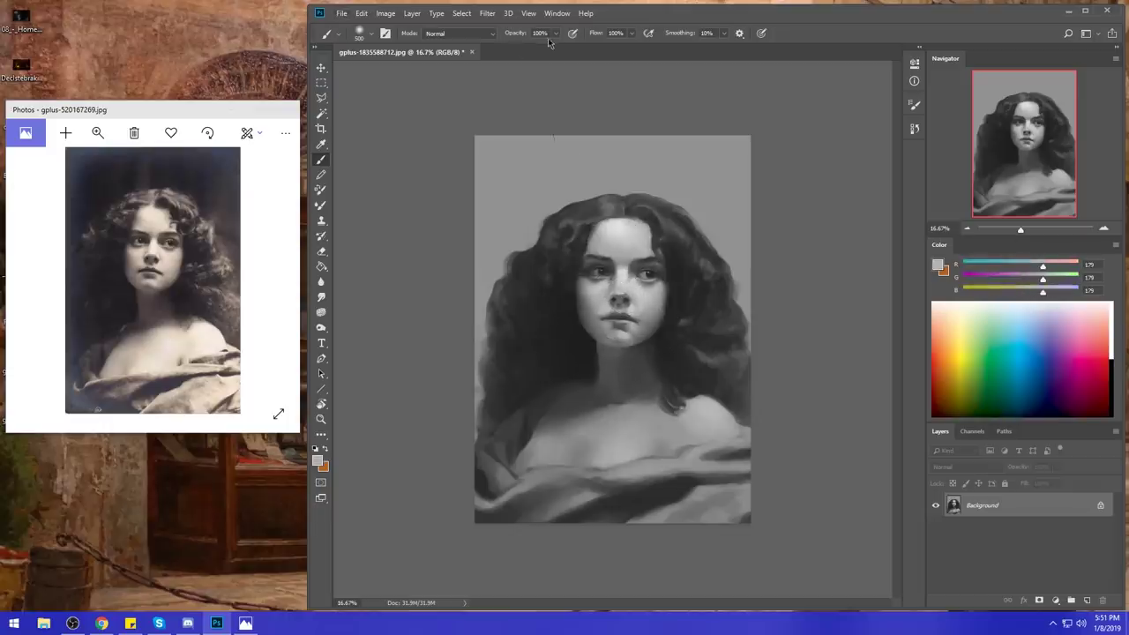
left_click(623, 279, "alt")
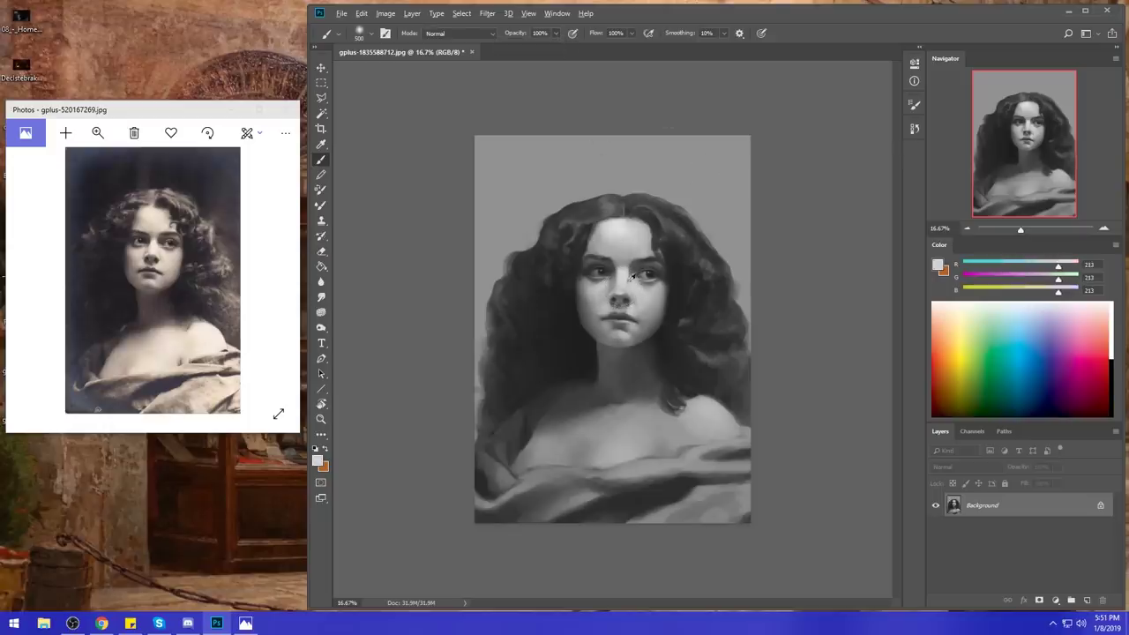
left_click(630, 296, "alt")
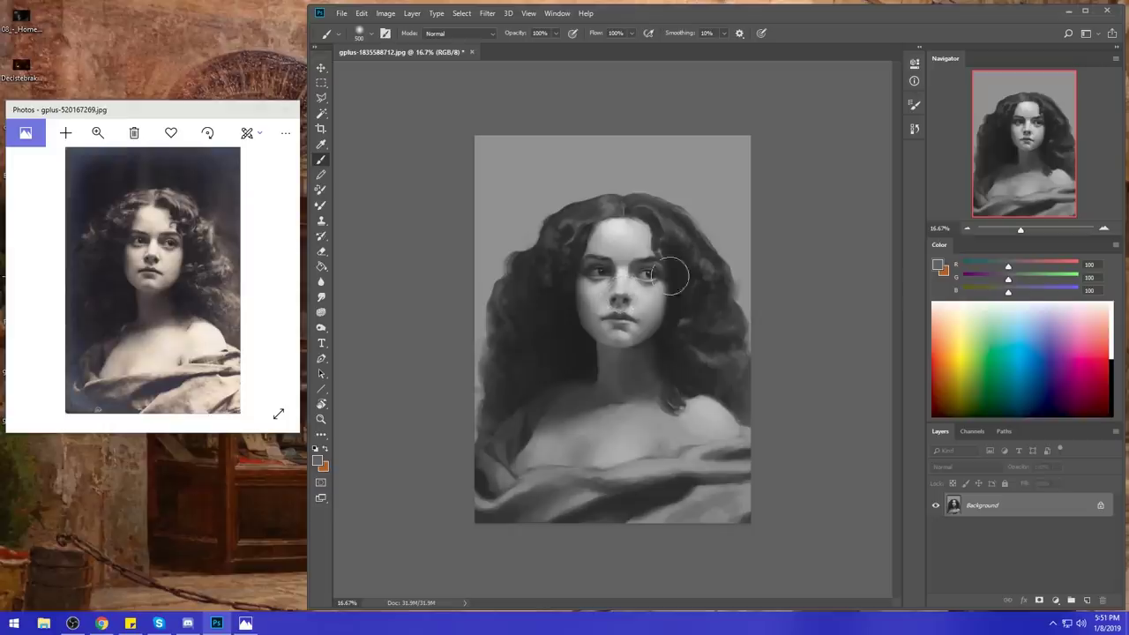
left_click(321, 297)
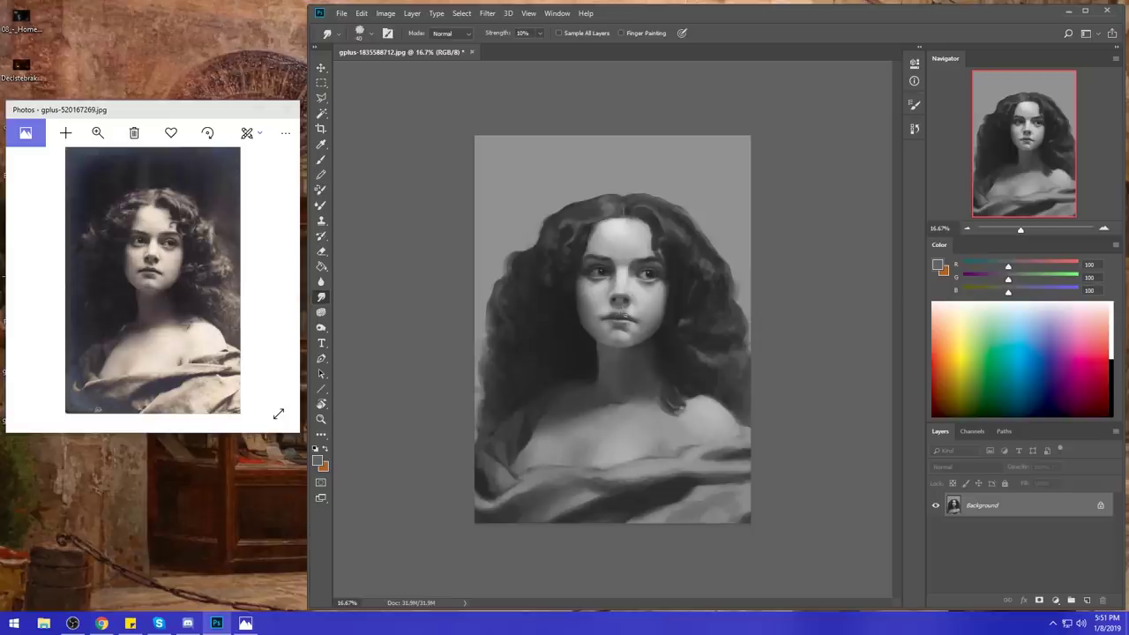
key("b")
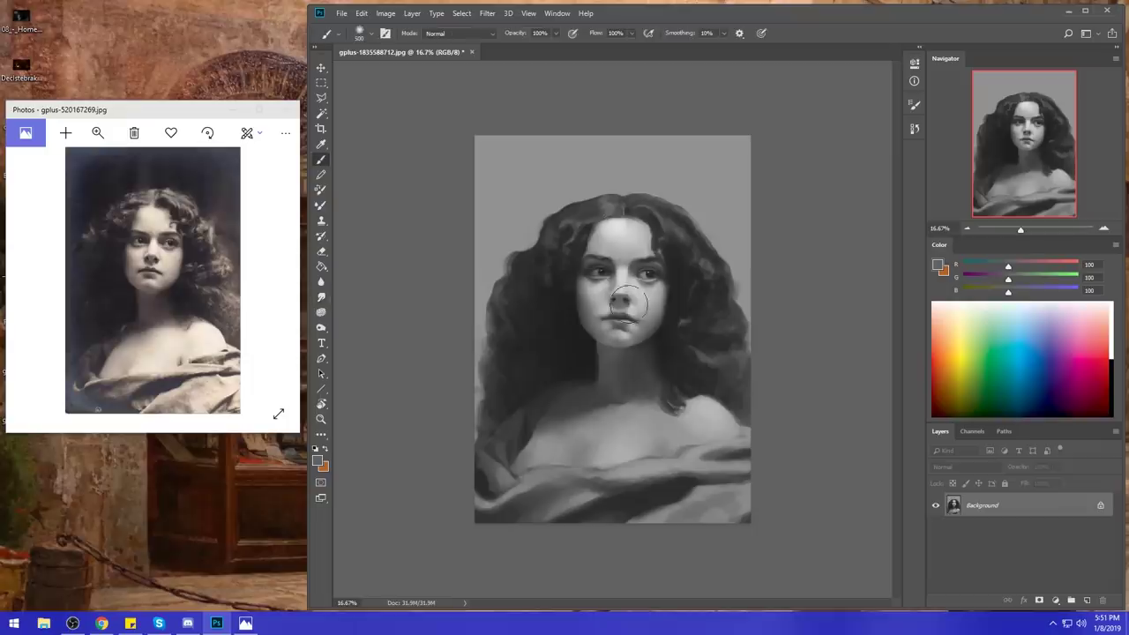
- Retouch the lower lip and chin with sampled light gray RGB 180 and smudge the eyebrow on the lit side
left_click(622, 320, "alt")
left_click(628, 337, "alt")
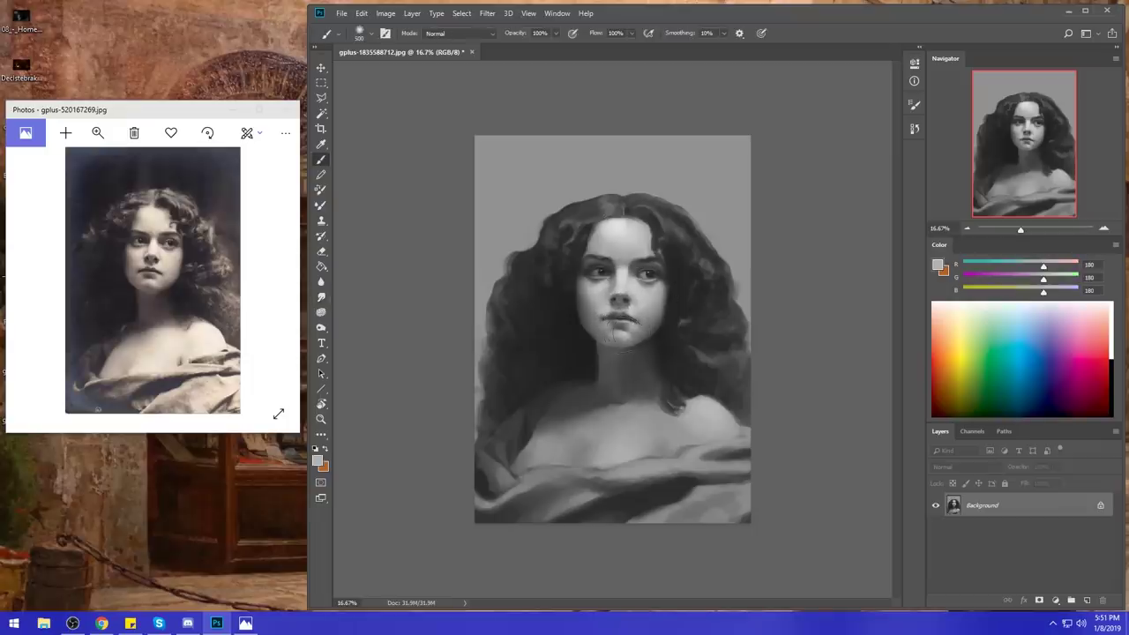
left_click(321, 297)
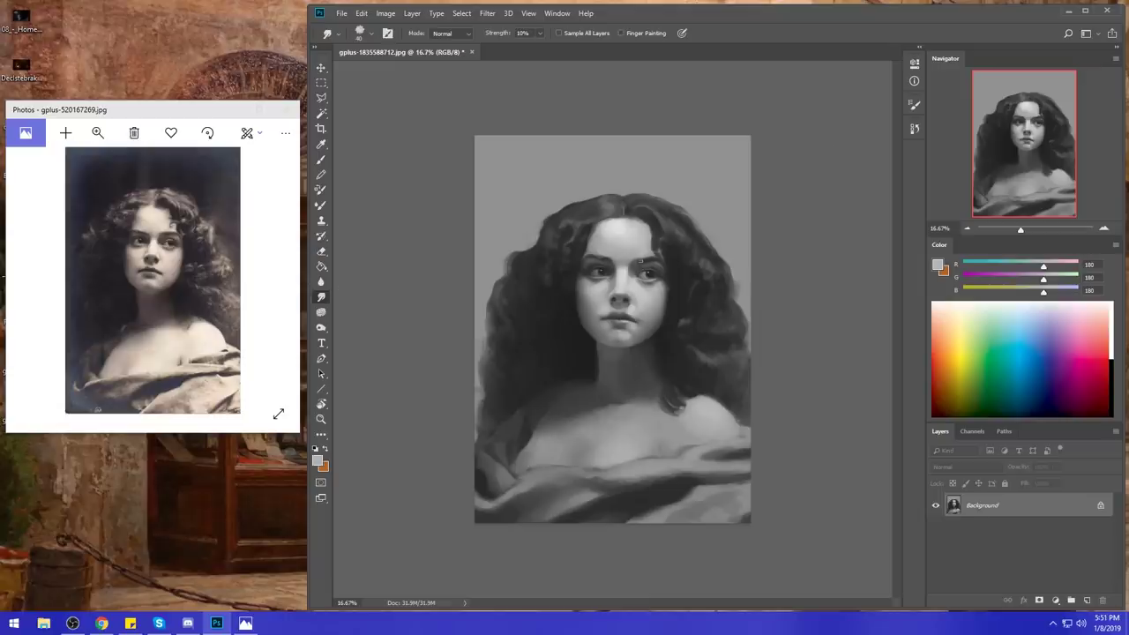
left_click_drag(597, 256, 609, 258)
key("b")
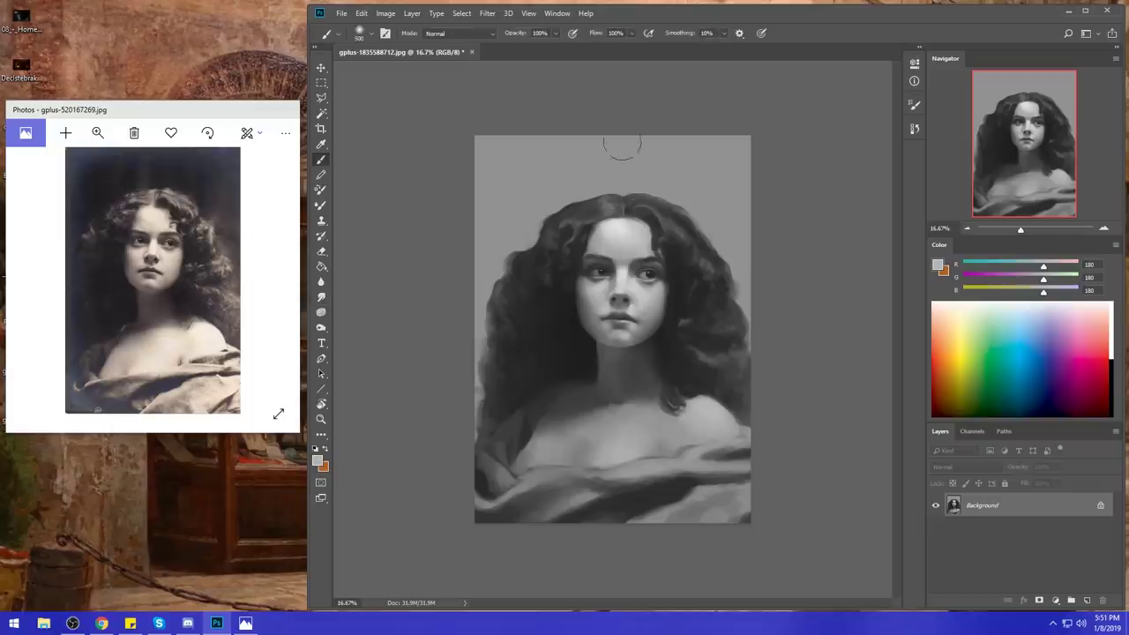
- Switch to a dry-oil brush in Darken mode, enlarge it to 175 px, and deepen the lit-side brow and eye socket with sampled grays RGB 46 and 78
left_click(603, 248, "alt")
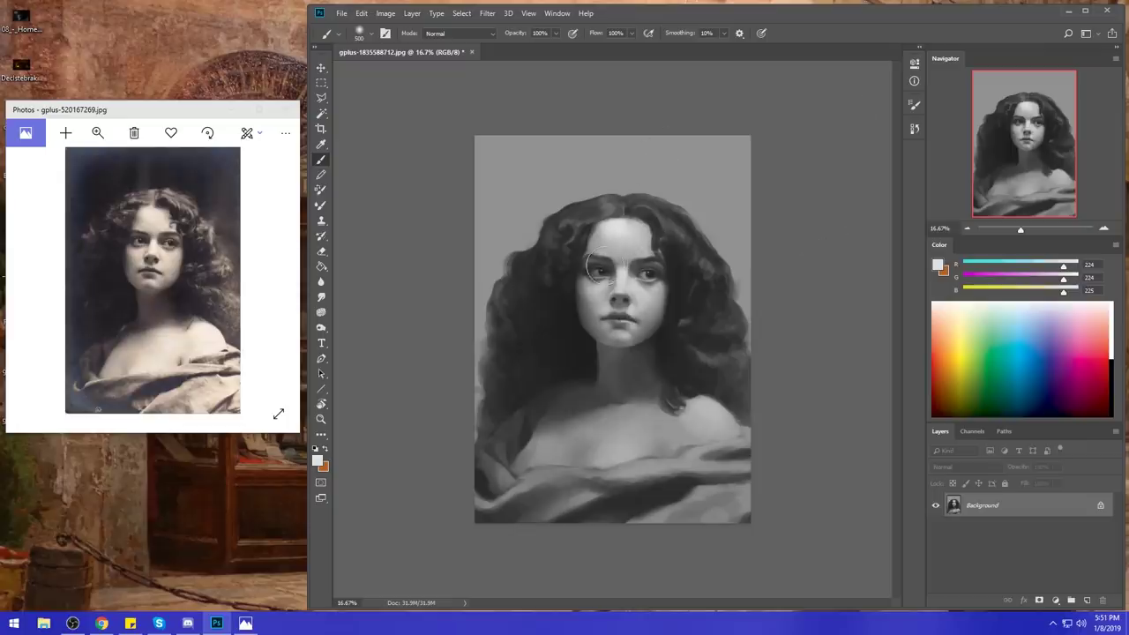
right_click(615, 267)
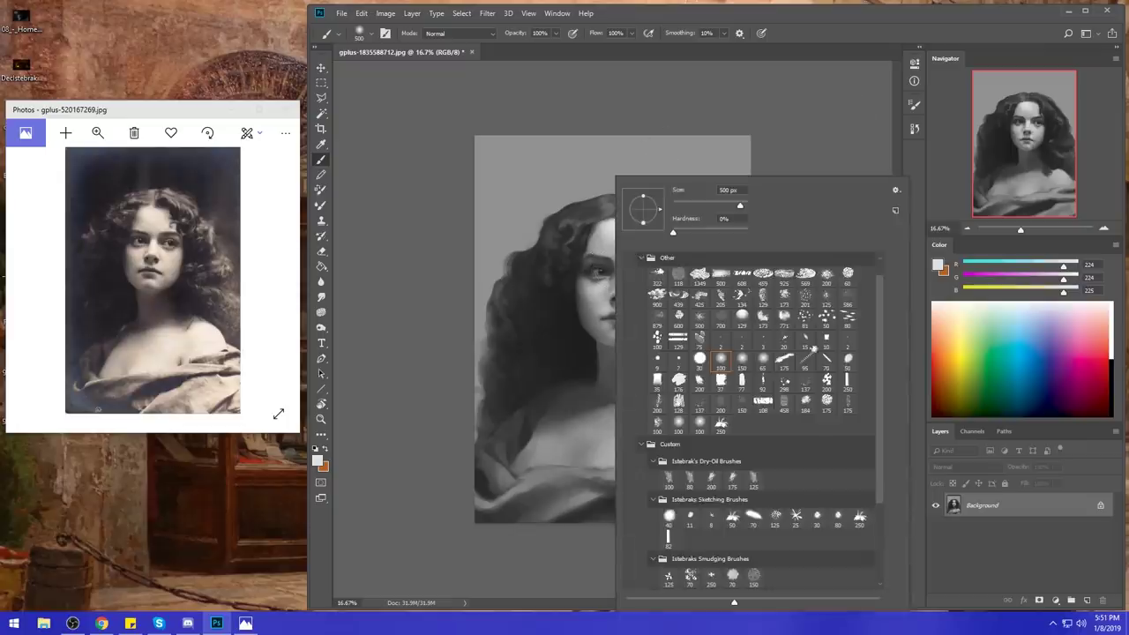
left_click(810, 82)
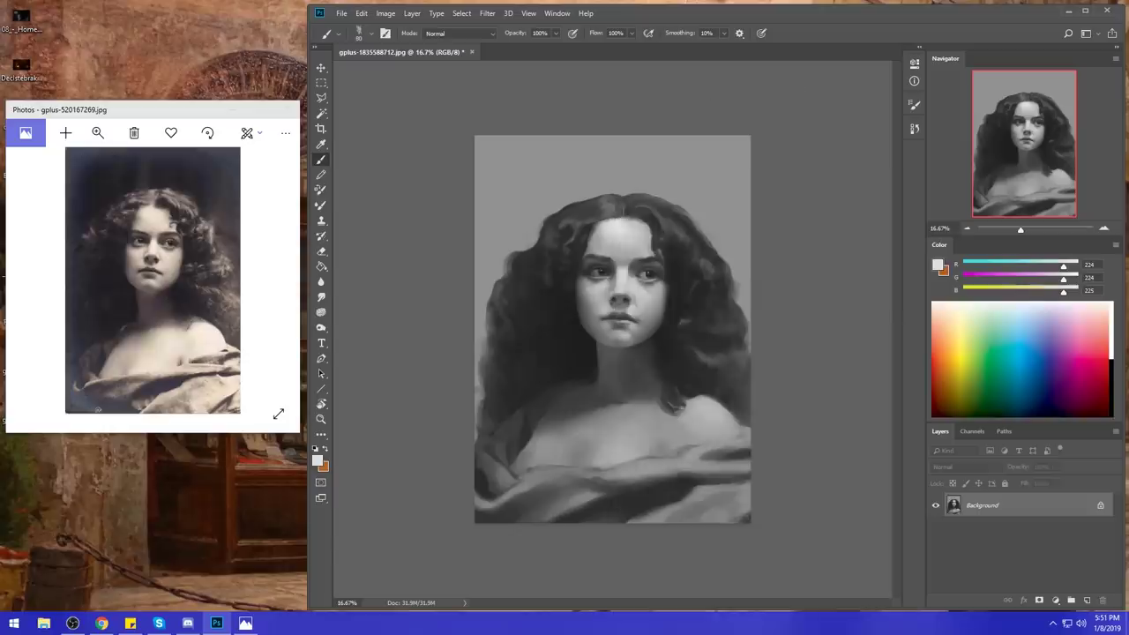
left_click(594, 257, "alt")
left_click(454, 33)
left_click(454, 89)
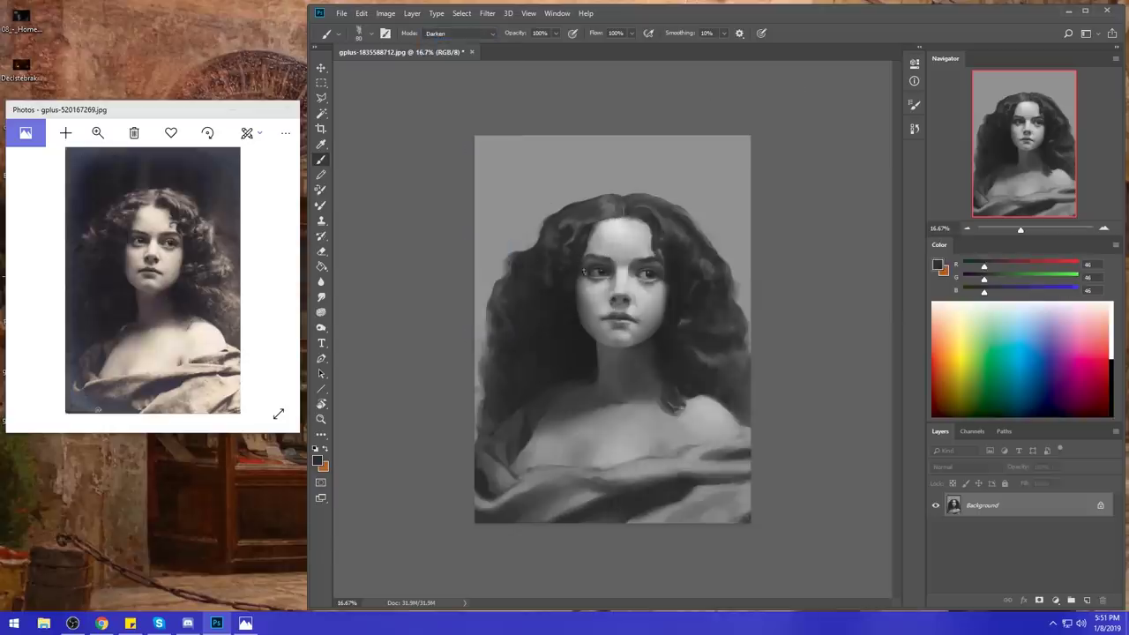
key("bracketright")
key("bracketright")
key("bracketright")
key("bracketright")
key("bracketright")
left_click(586, 261, "alt")
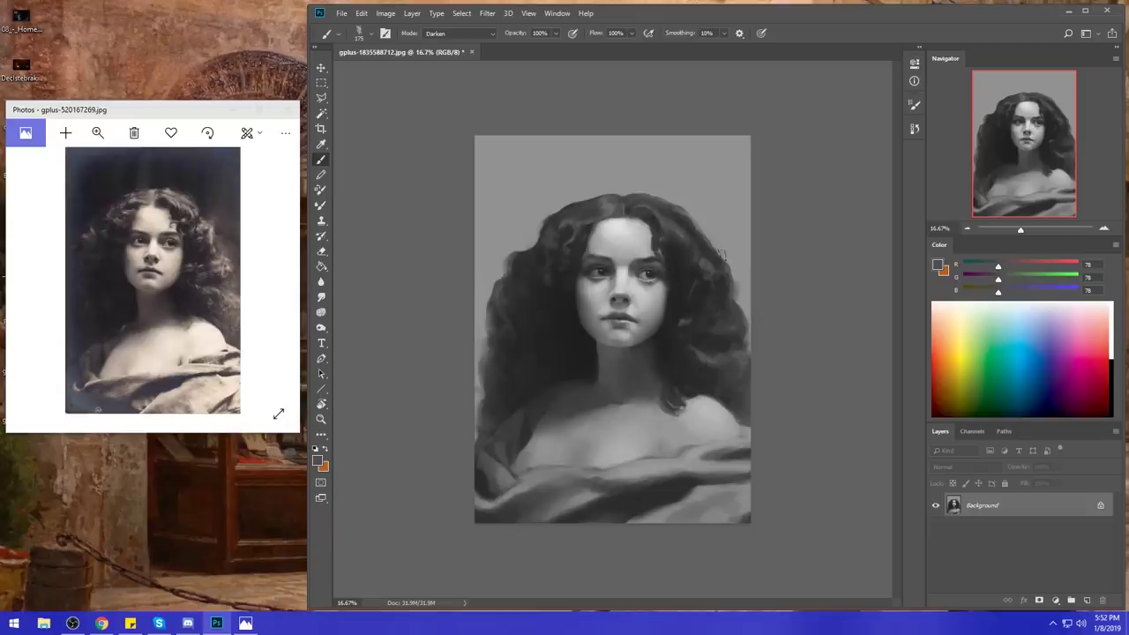
- Switch to the soft round brush and darken the outer corner of the shadowed eye with dark gray RGB 37 sampled from the hair
right_click(662, 275)
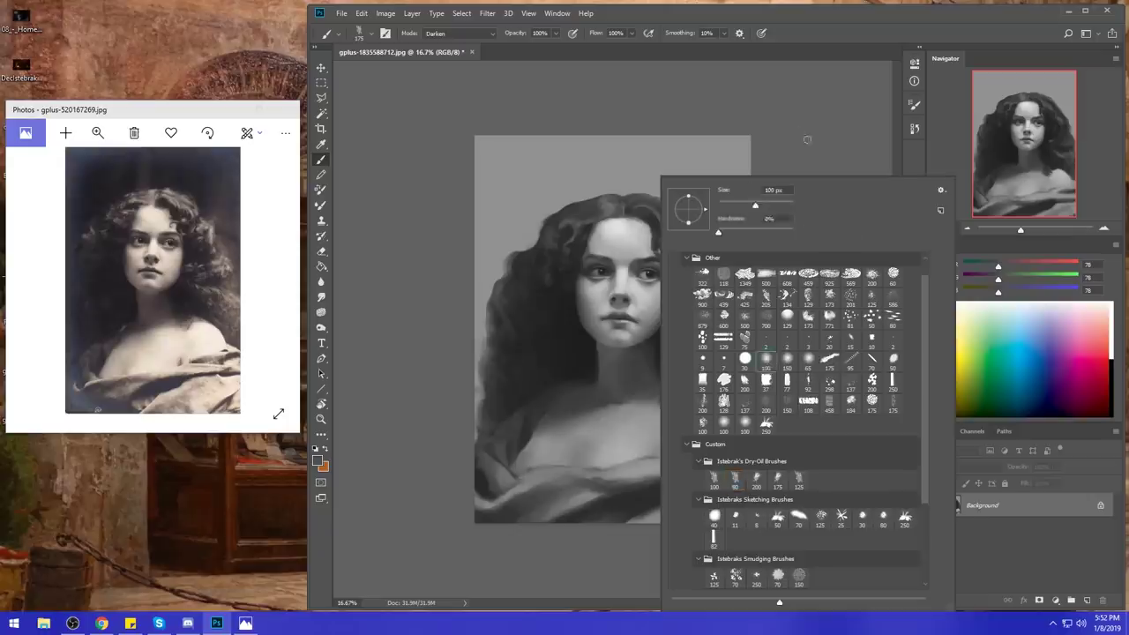
double_click(765, 360)
left_click(681, 256, "alt")
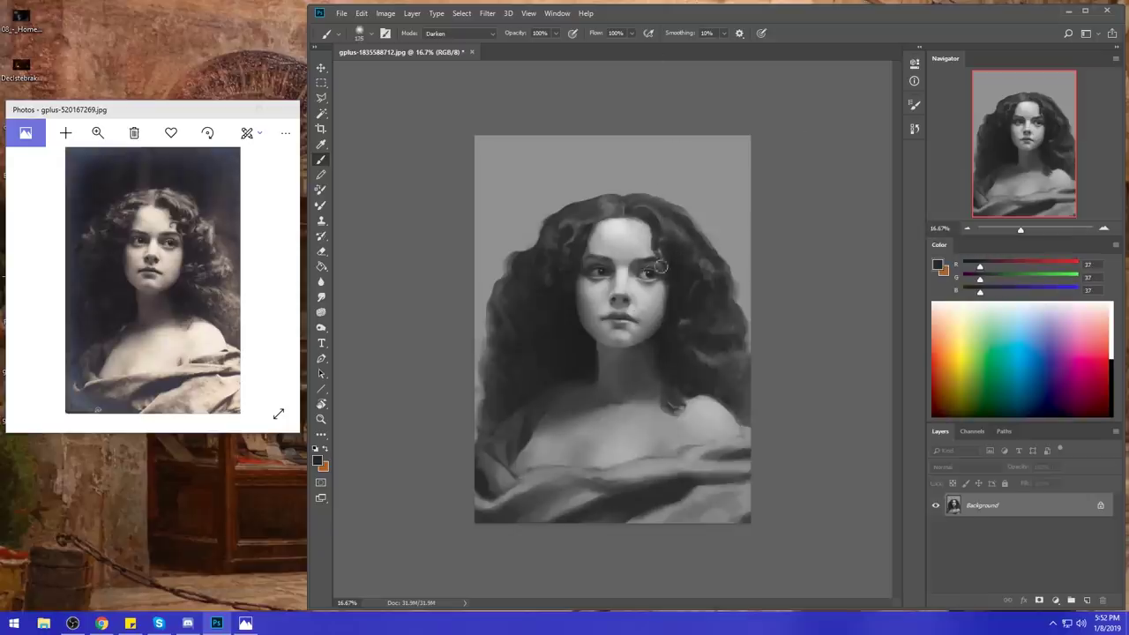
key("[")
- Sample light gray RGB 200, 199, 204 from the forehead and soften the face in Normal mode at 56% opacity with a 600 px brush
left_click(623, 231, "alt")
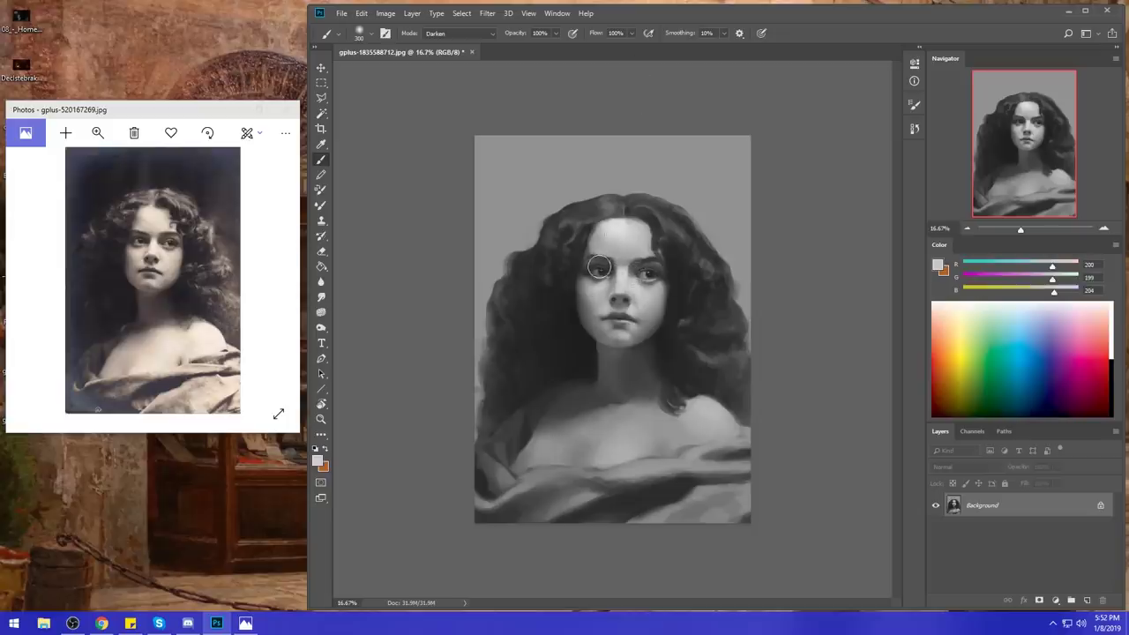
left_click(468, 33)
left_click(459, 48)
key("bracketright")
key("bracketright")
key("bracketright")
left_click_drag(557, 37, 535, 48)
key("bracketright")
key("bracketright")
key("bracketright")
key("bracketleft")
key("bracketleft")
key("bracketleft")
key("bracketleft")
key("bracketleft")
key("bracketleft")
key("bracketright")
key("bracketright")
key("bracketright")
key("bracketright")
key("bracketright")
- Switch back to a dry-oil brush, refine the area under the eyes with sampled grays RGB 200 and 191, and blend with the Smudge tool
right_click(657, 256)
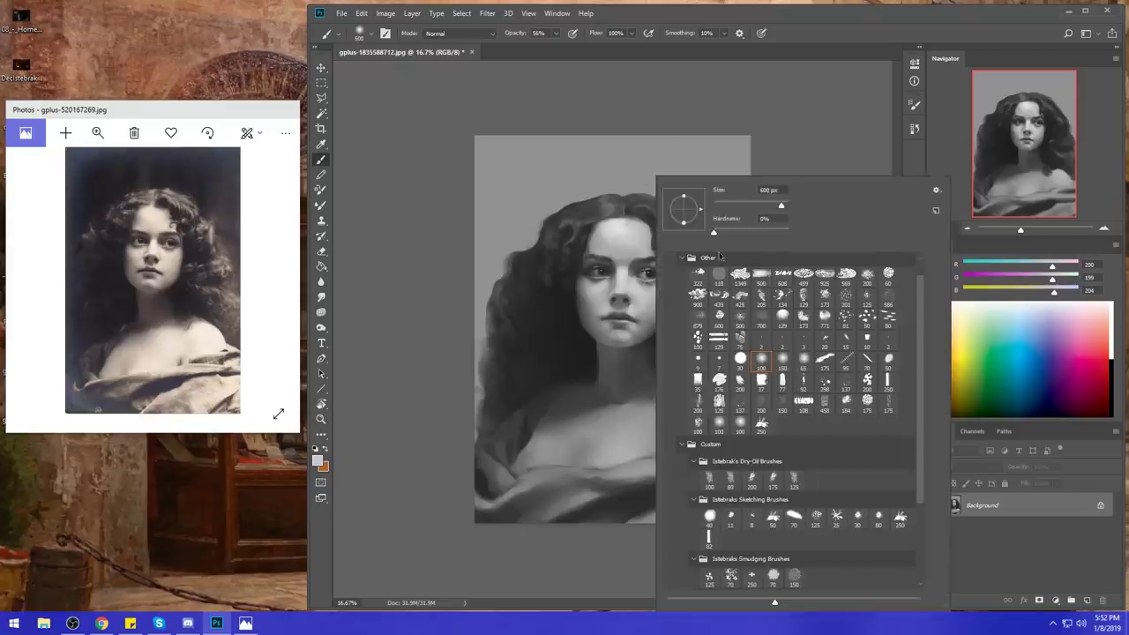
left_click(725, 483)
left_click(774, 136)
left_click(646, 288, "alt")
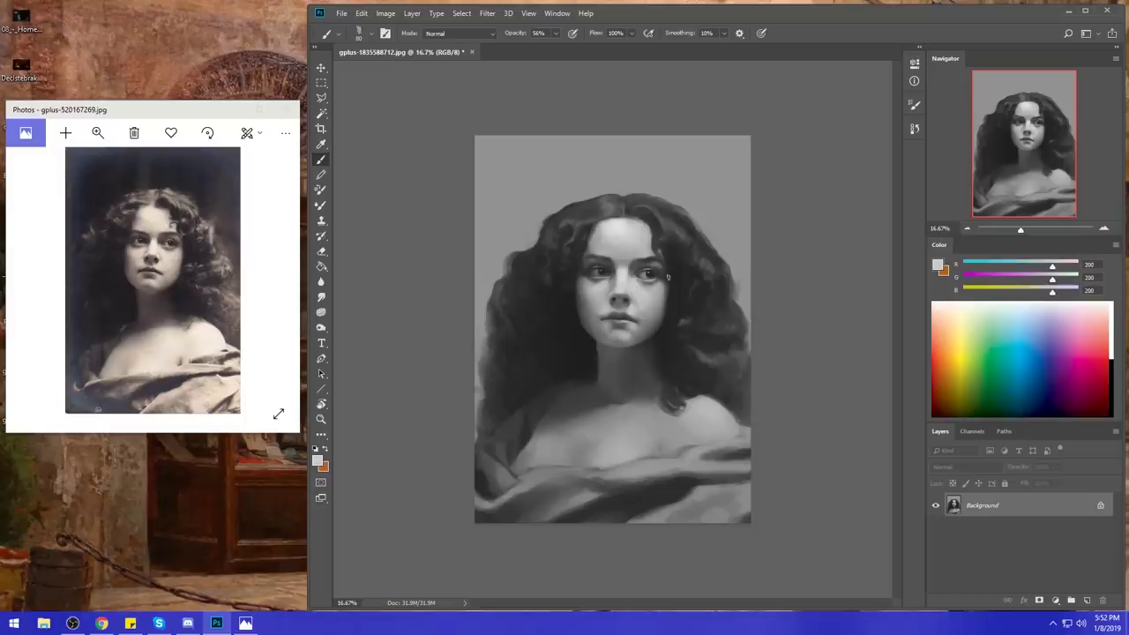
left_click(604, 284, "alt")
left_click(321, 298)
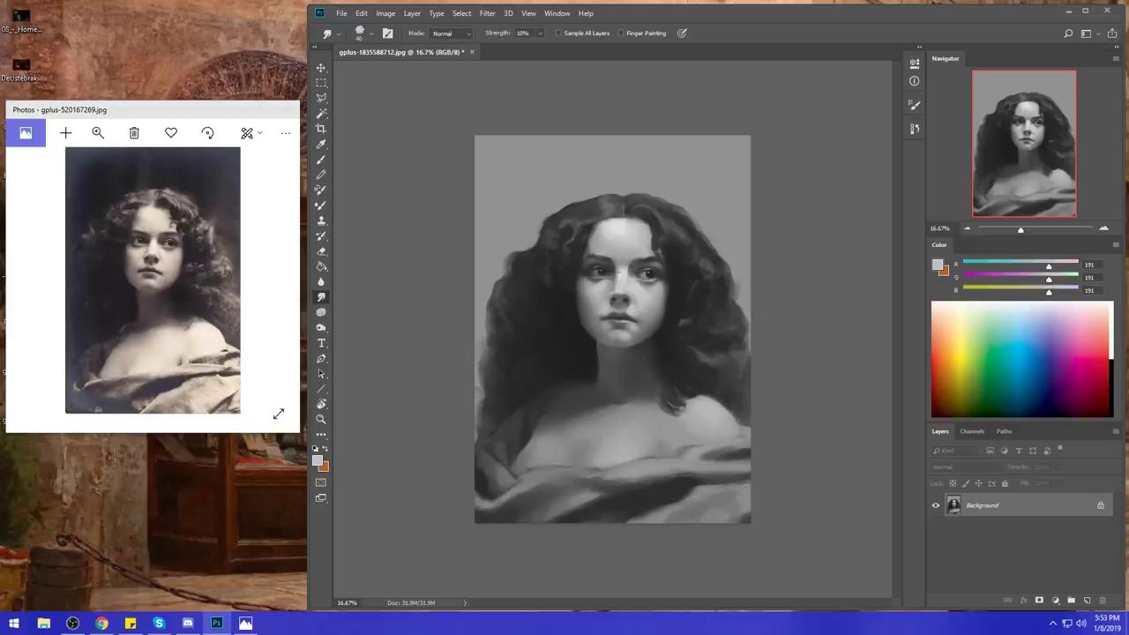
- Refine the nose bridge with sampled light gray RGB 209, 207, 206 and blend the strokes with the Smudge tool at 10% strength
key("b")
left_click(627, 277, "alt")
left_click(620, 281, "alt")
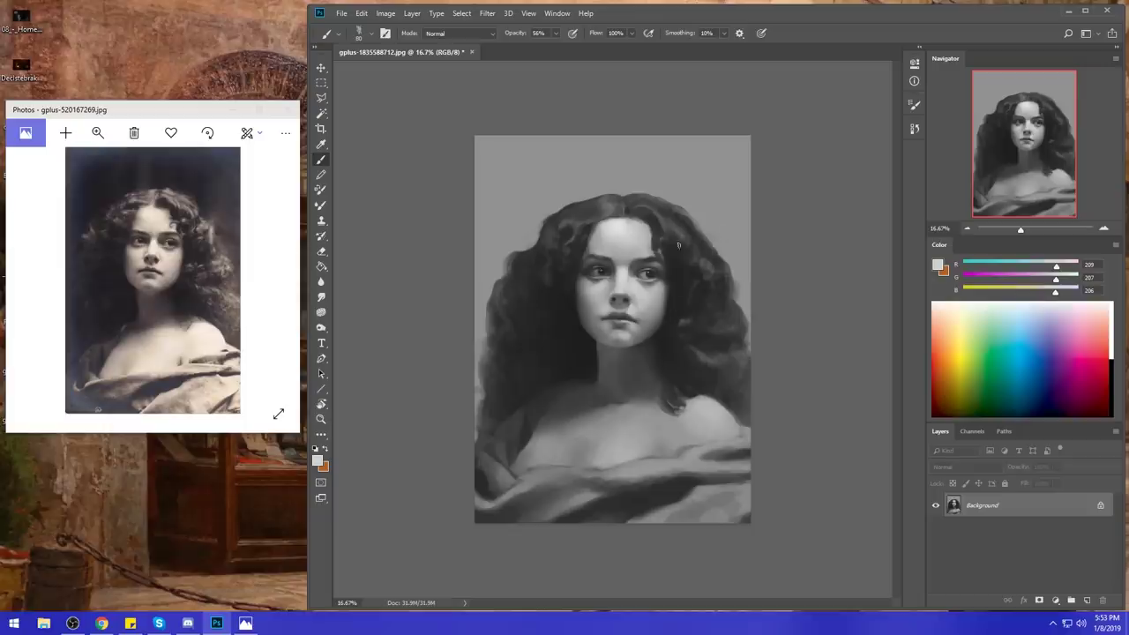
left_click(321, 296)
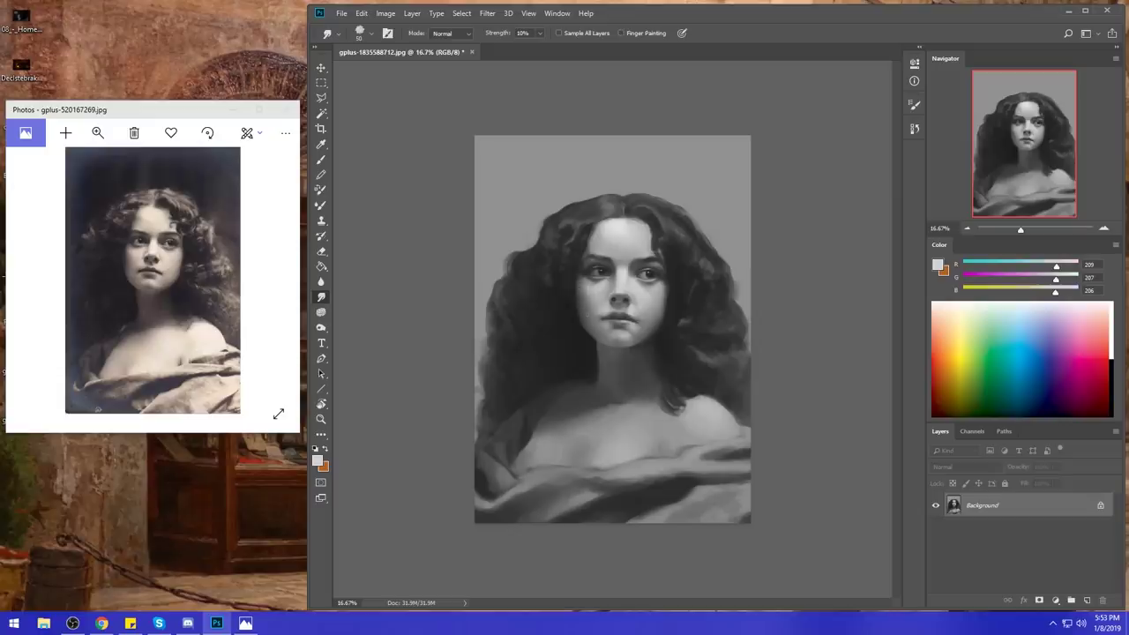
- Darken the hair shadow beside the jaw with a 1200 px soft round brush in Darken mode, using dark gray RGB 30 sampled from the hair
key("b")
right_click(606, 305)
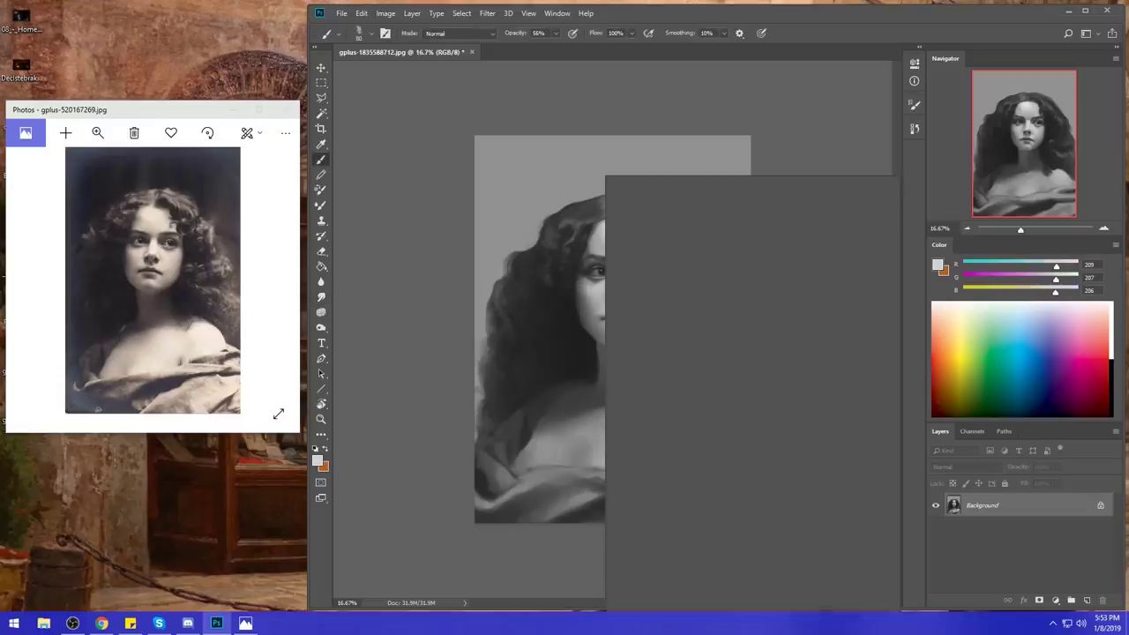
left_click(710, 356)
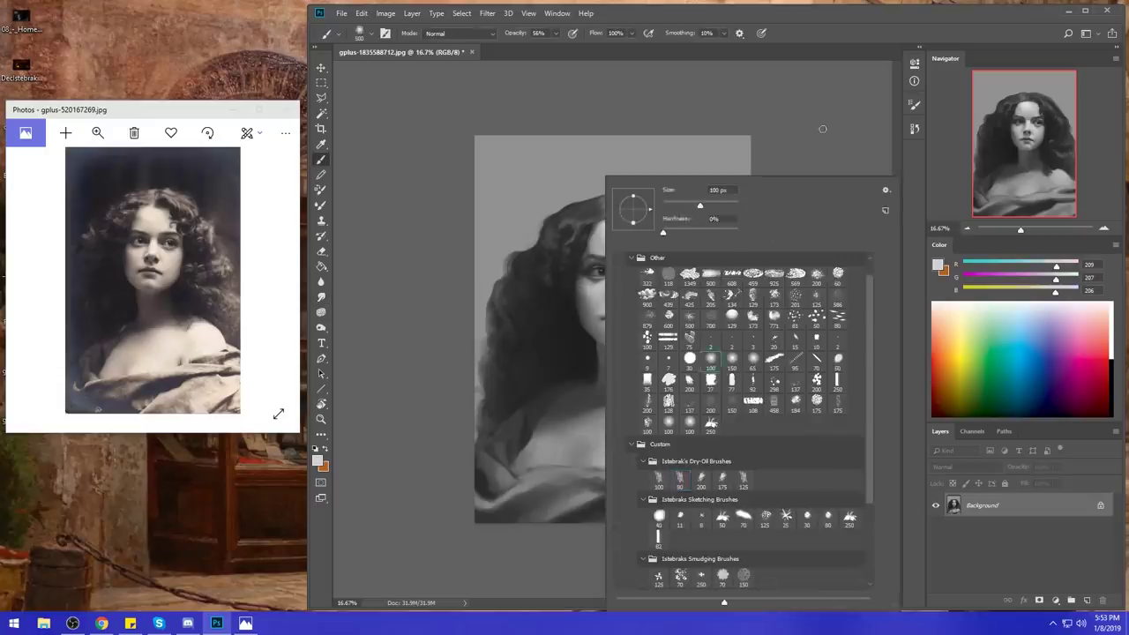
left_click(821, 130)
key("bracketright")
key("bracketright")
key("bracketright")
key("bracketright")
key("bracketright")
key("bracketright")
key("bracketright")
key("bracketright")
key("bracketright")
key("bracketright")
key("bracketright")
key("bracketright")
key("bracketright")
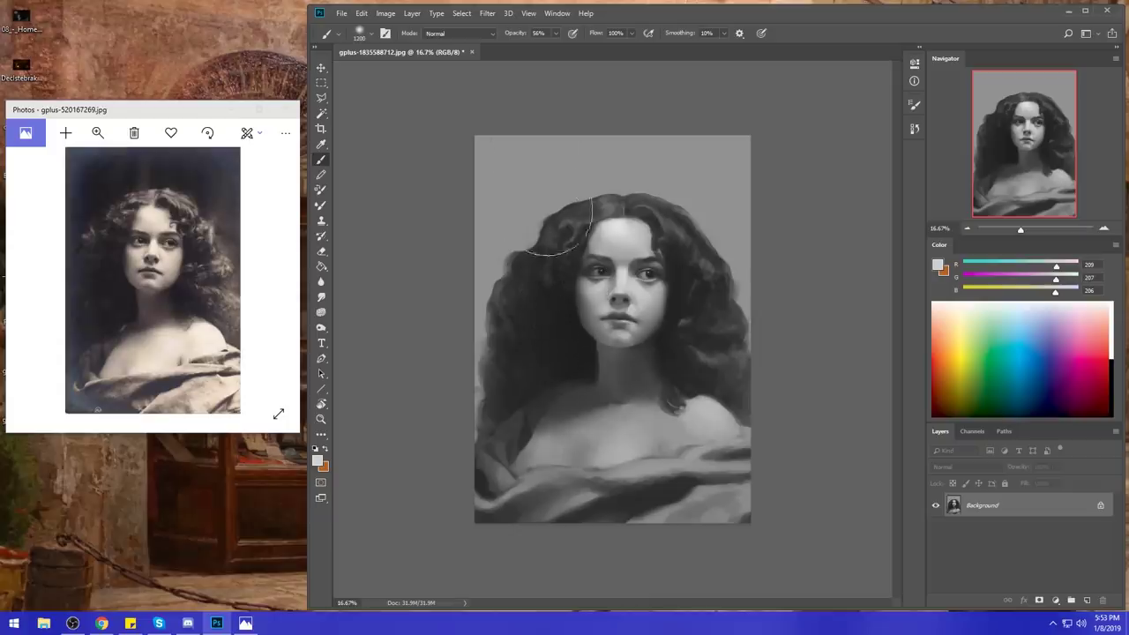
left_click(475, 34)
left_click(436, 89)
left_click(561, 265, "alt")
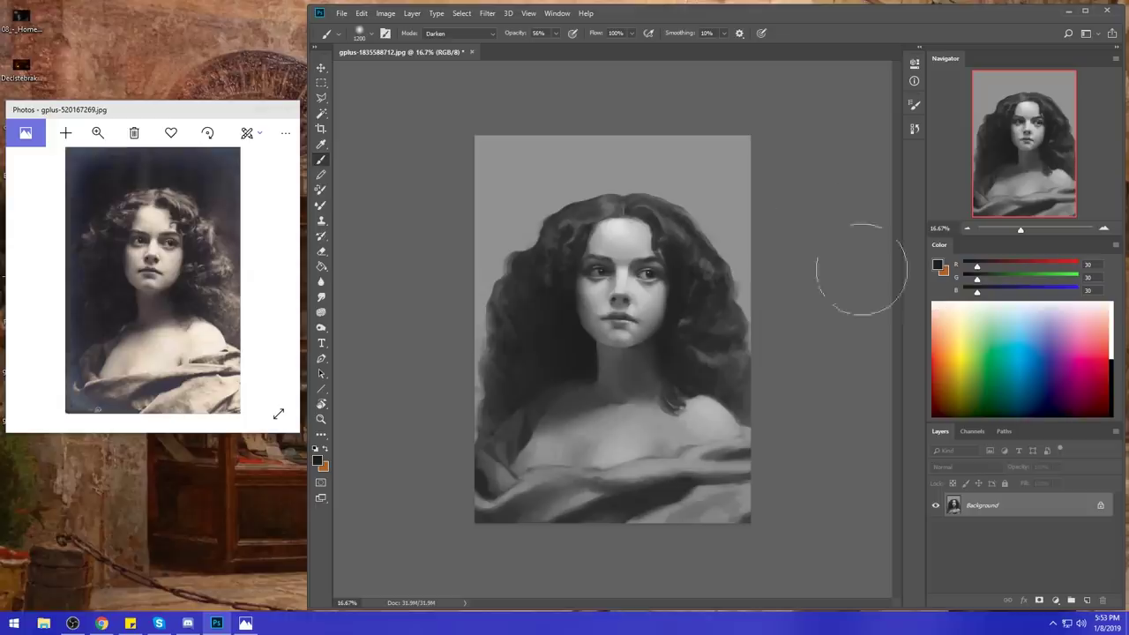
left_click_drag(578, 345, 588, 351)
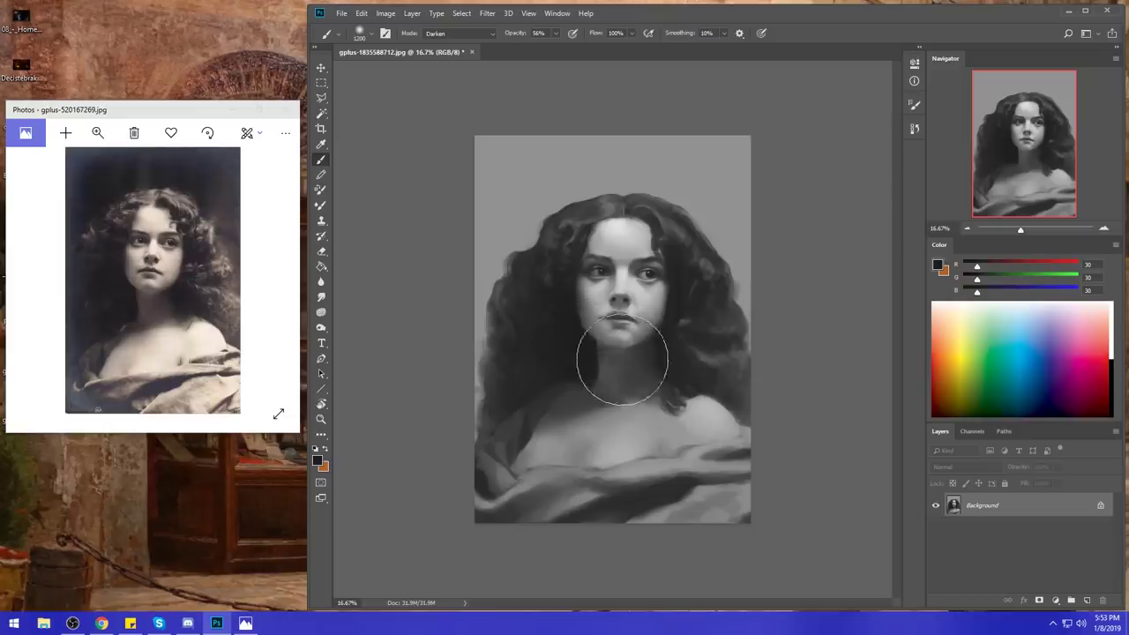
- Set a 400 px dry-oil brush to 28% opacity and soften the jaw and neck transitions with the Smudge tool at 10% strength
left_click_drag(556, 37, 539, 44)
right_click(607, 174)
left_click(685, 478)
left_click(741, 111)
key("bracketright")
key("bracketright")
key("bracketright")
key("bracketright")
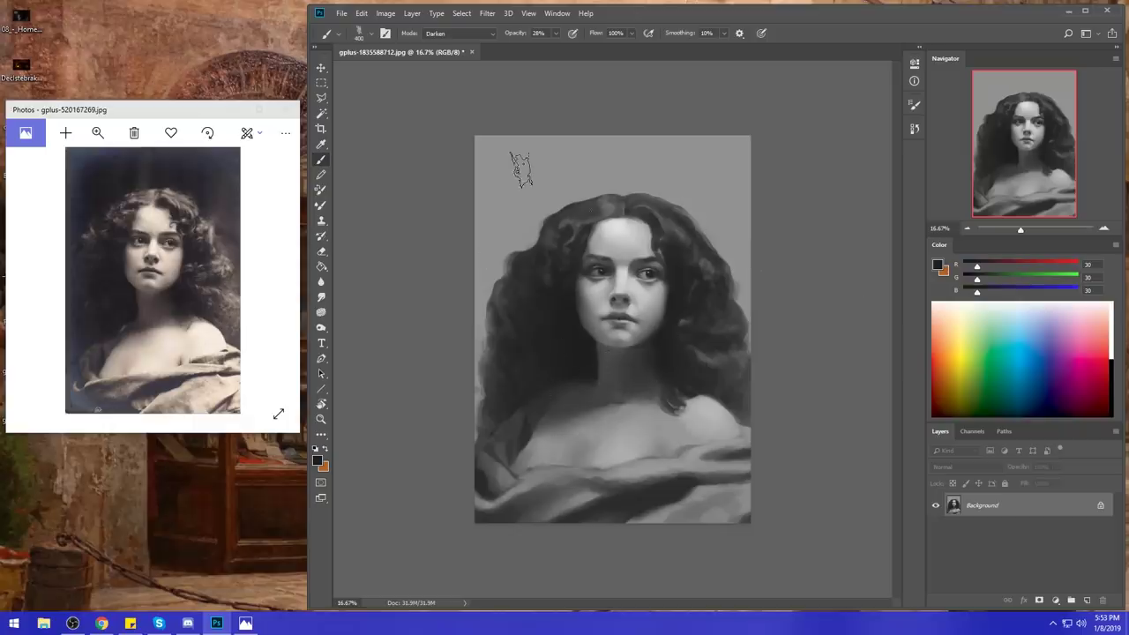
key("z")
mouse_move(517, 286)
left_mouse_down()
mouse_move(723, 388)
mouse_move(731, 403)
left_mouse_up()
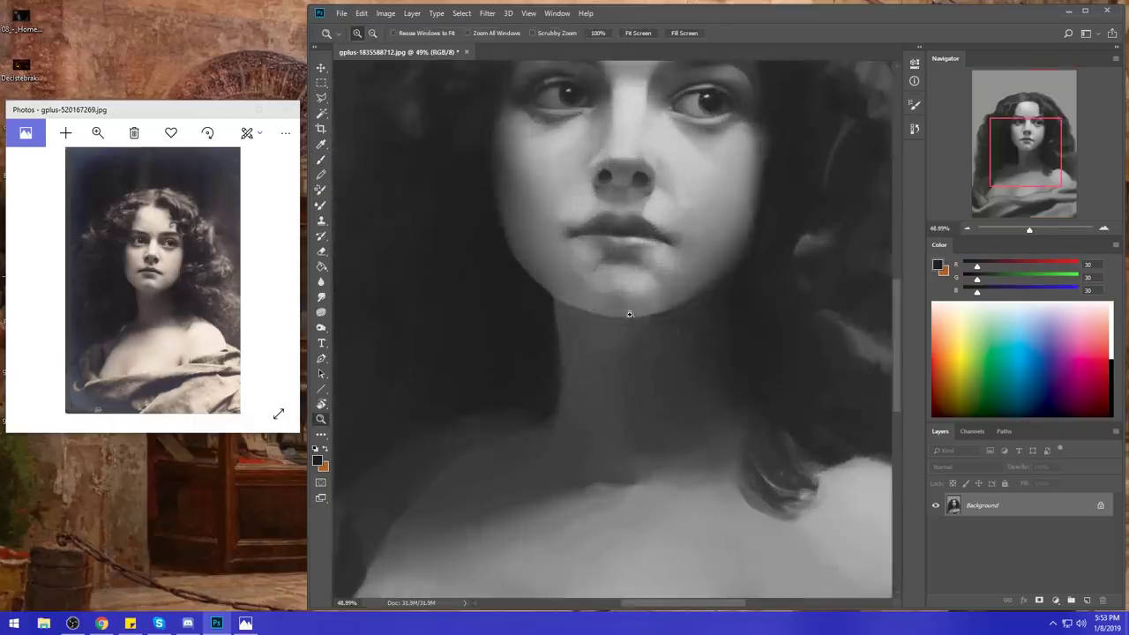
left_click(321, 296)
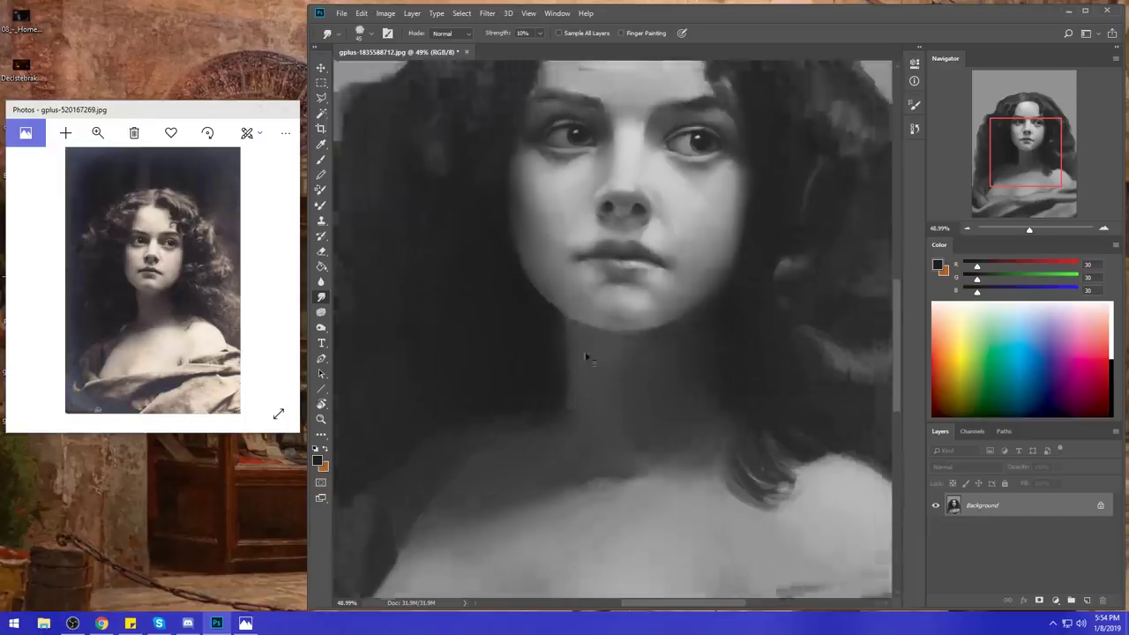
key("ctrl+0")
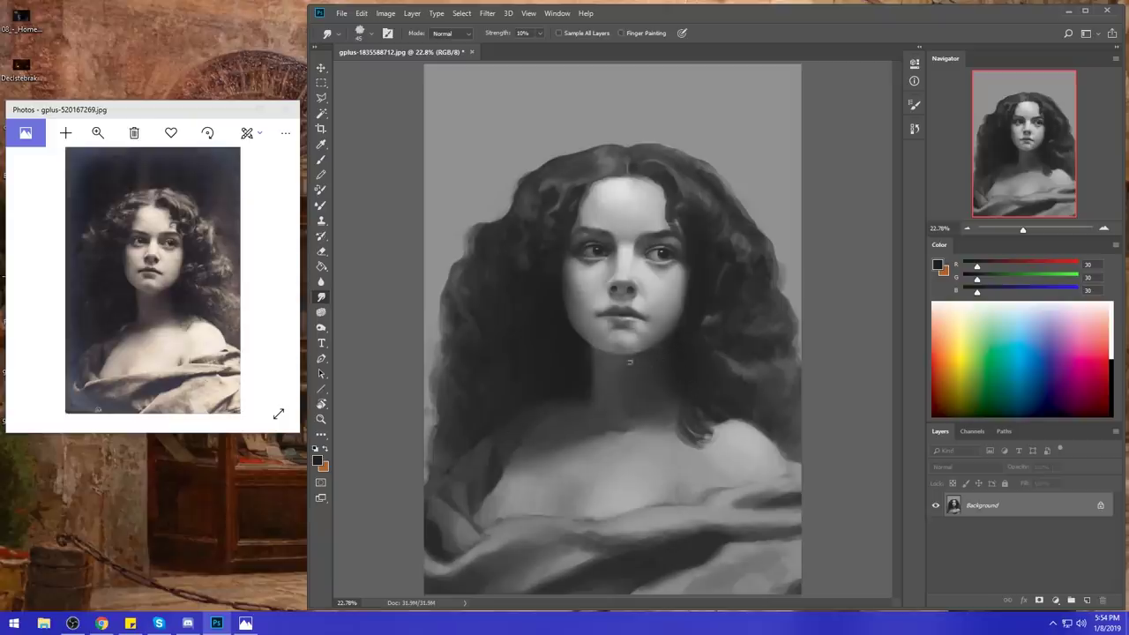
- Refine the shadow under the jaw with a 60 px dry-oil brush at 100% opacity, using sampled grays RGB 73 and 69
key("b")
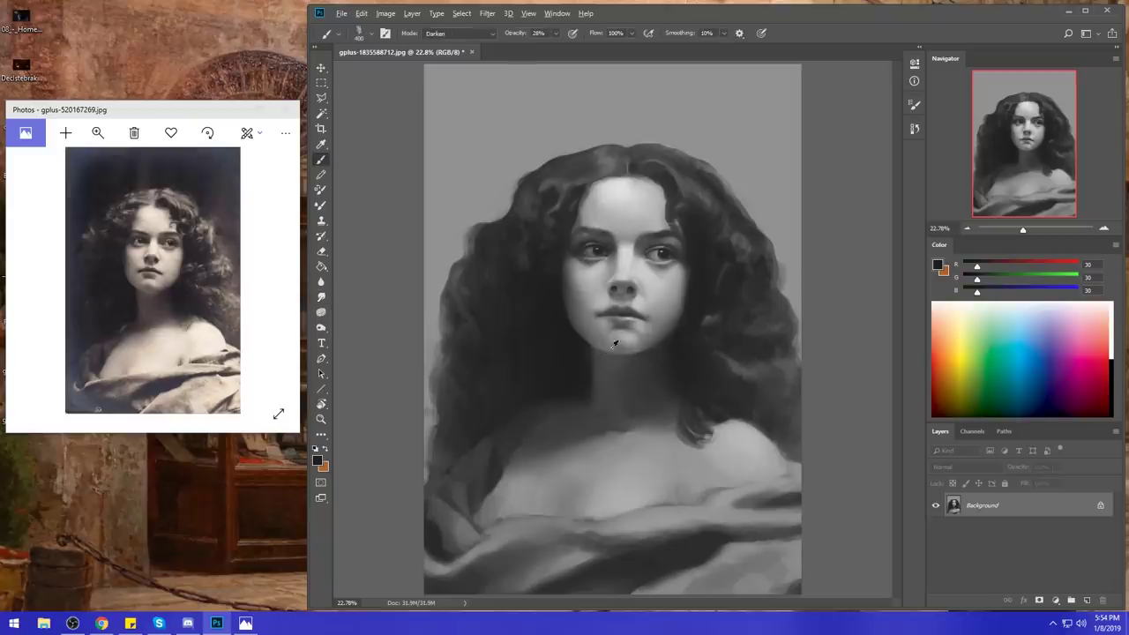
left_click(601, 342, "alt")
scroll(585, 341, "up", 5)
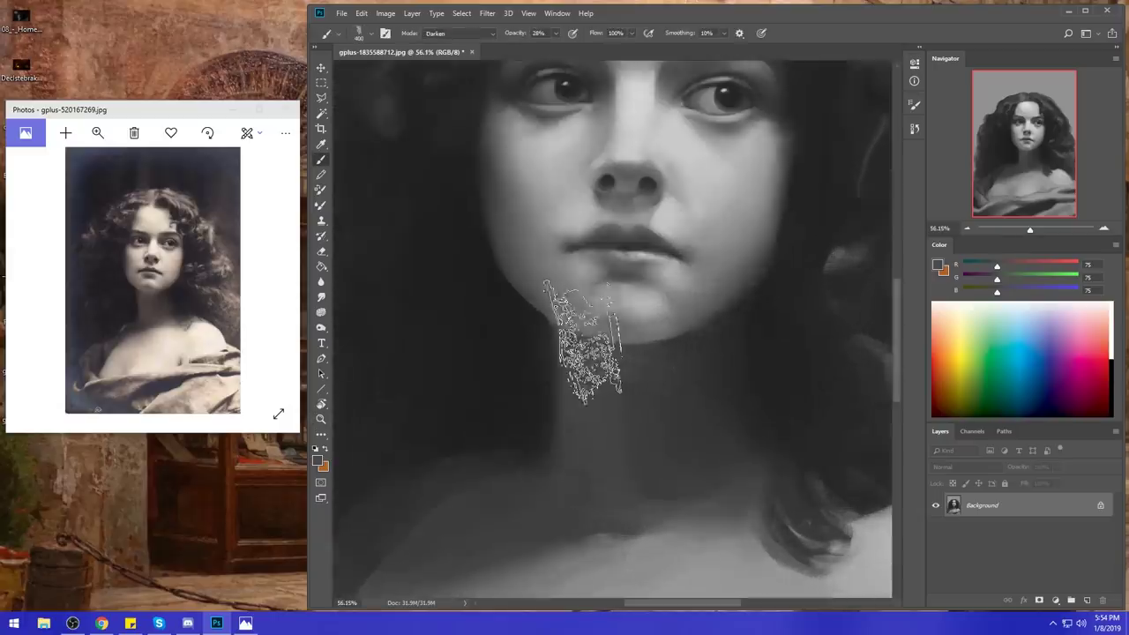
left_click(568, 338, "alt")
key("bracketleft")
key("bracketleft")
key("bracketleft")
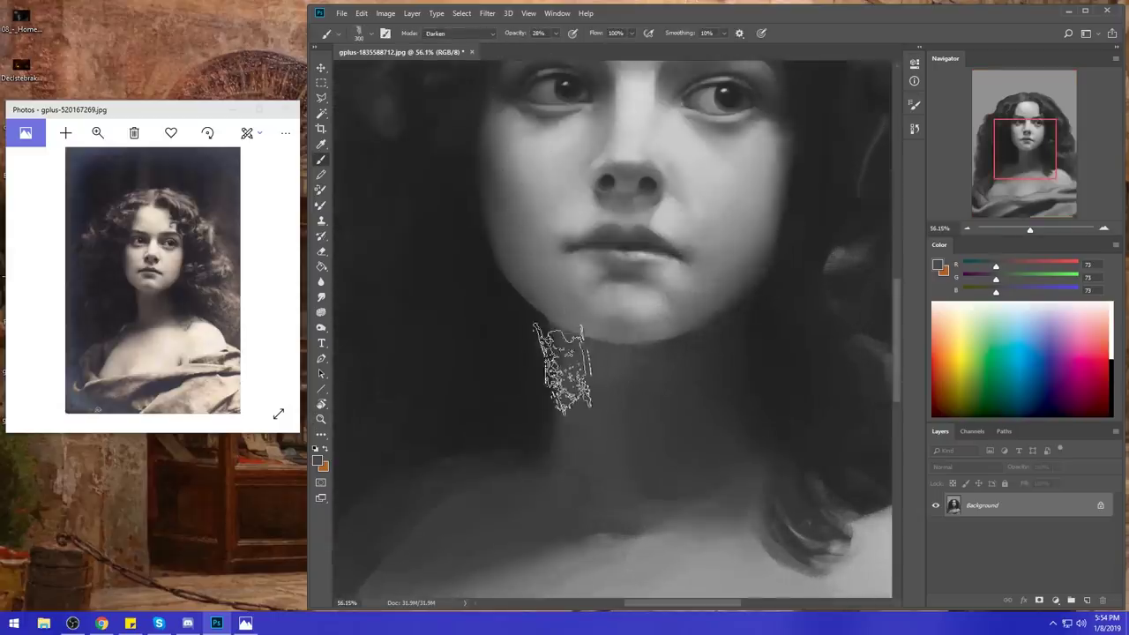
key("bracketleft")
key("bracketleft")
key("bracketleft")
key("bracketleft")
key("bracketleft")
key("bracketleft")
key("bracketleft")
key("bracketleft")
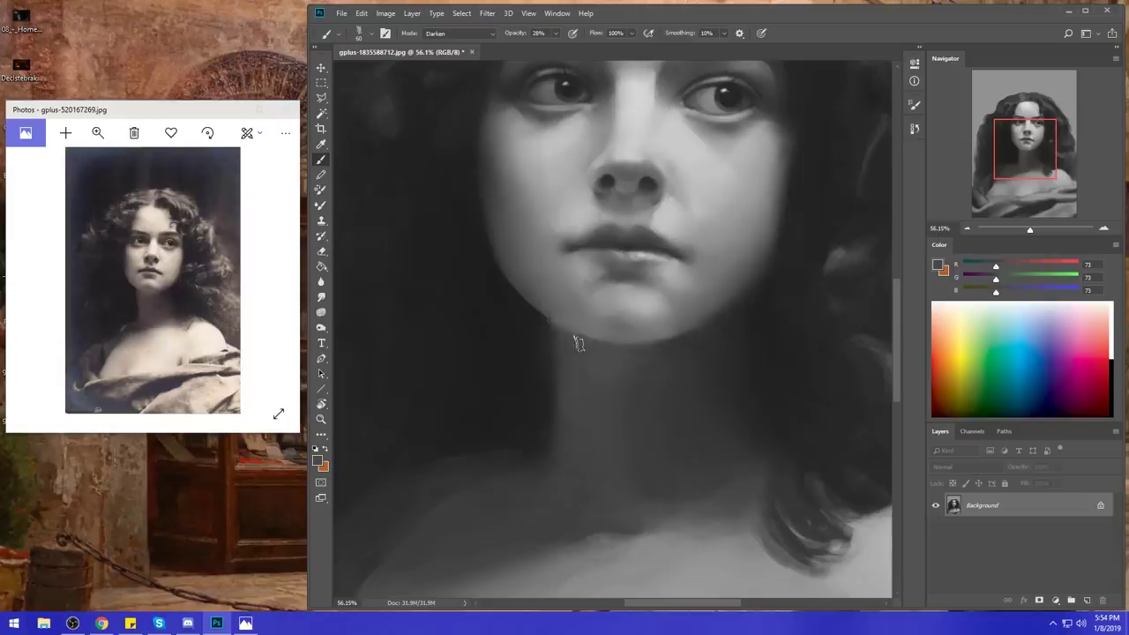
left_click(555, 33)
left_click_drag(555, 46, 603, 56)
left_click(575, 346, "alt")
- Soften the painted jawline with the Blur tool at 100% strength and the Smudge tool at 10%
left_click(321, 282)
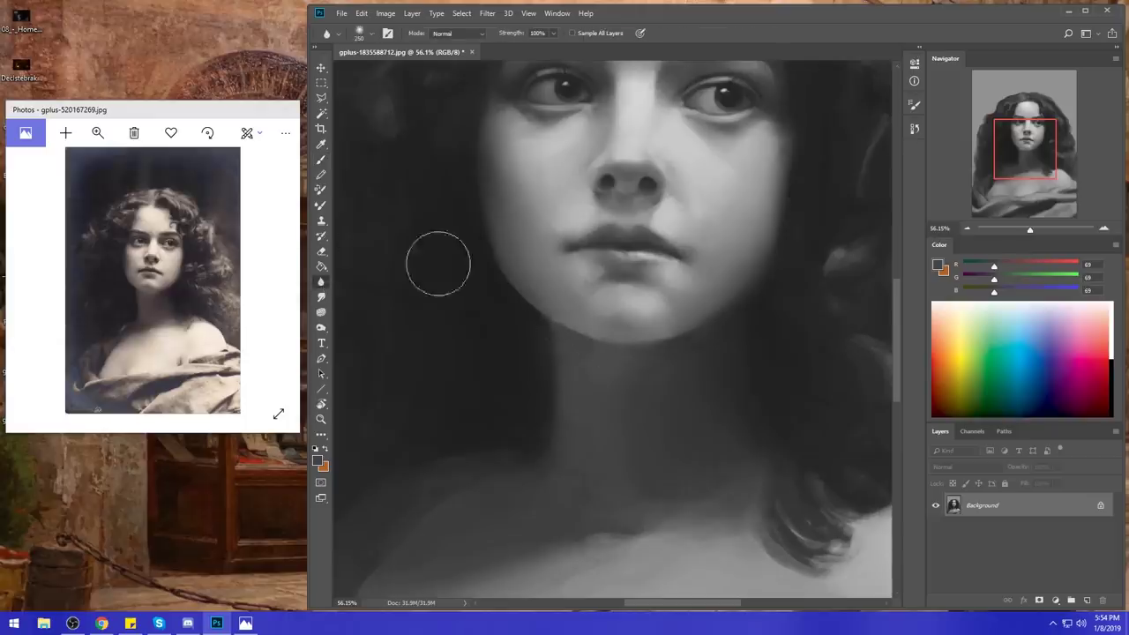
left_click(321, 297)
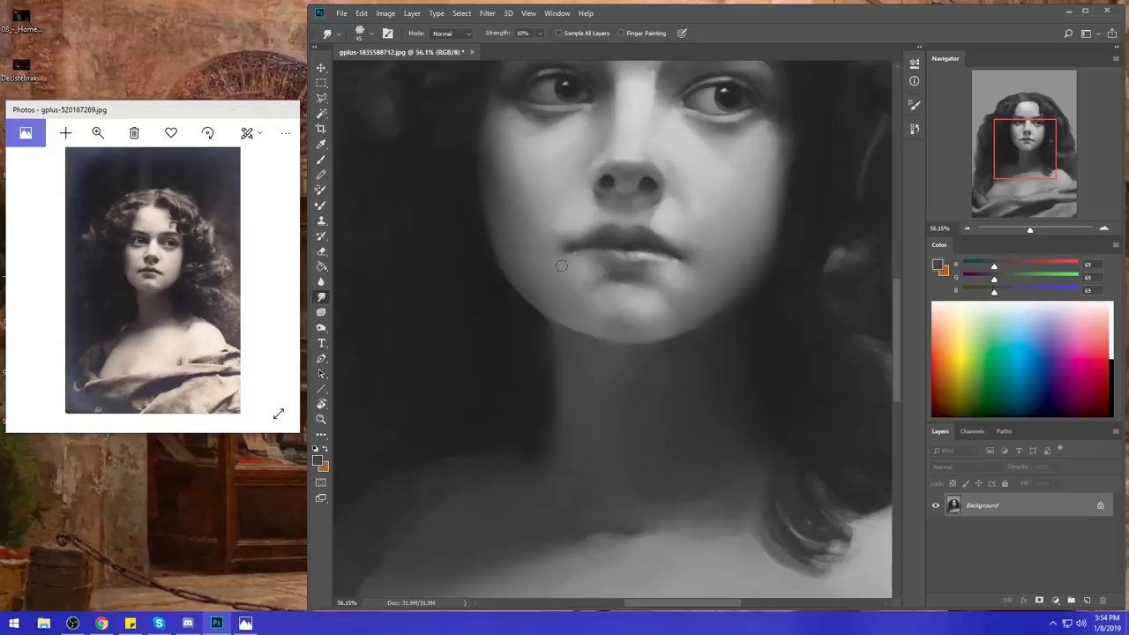
key("ctrl+0")
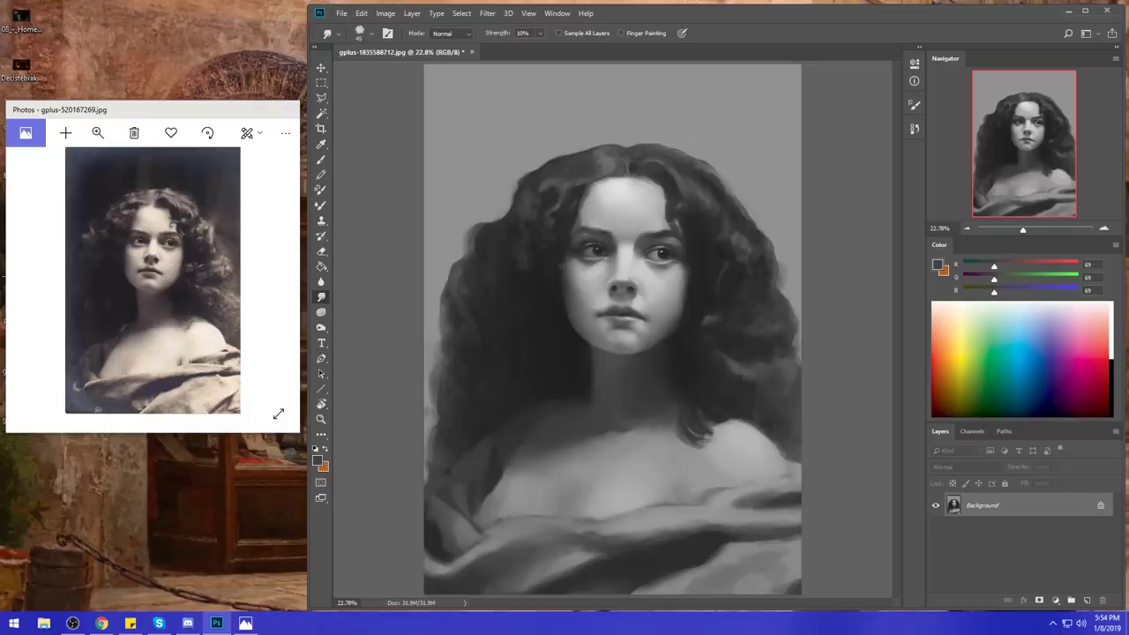
- Touch up the jaw and chin edges with sampled grays RGB 34 and 183 in Darken mode, then smudge the strokes at 10% strength
key("b")
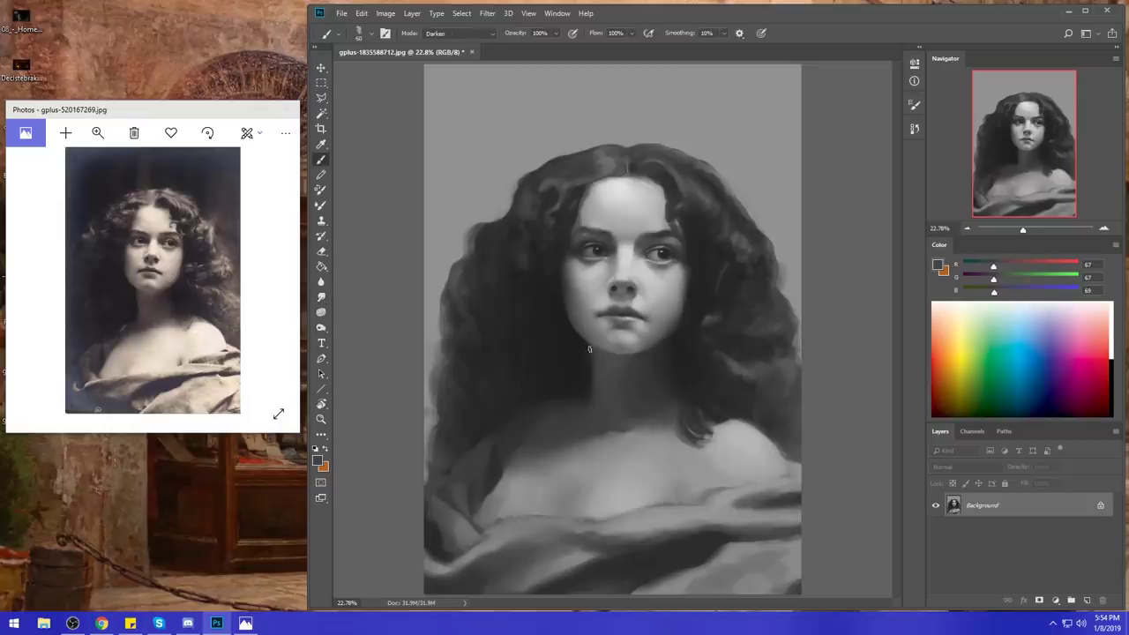
left_click(585, 345, "alt")
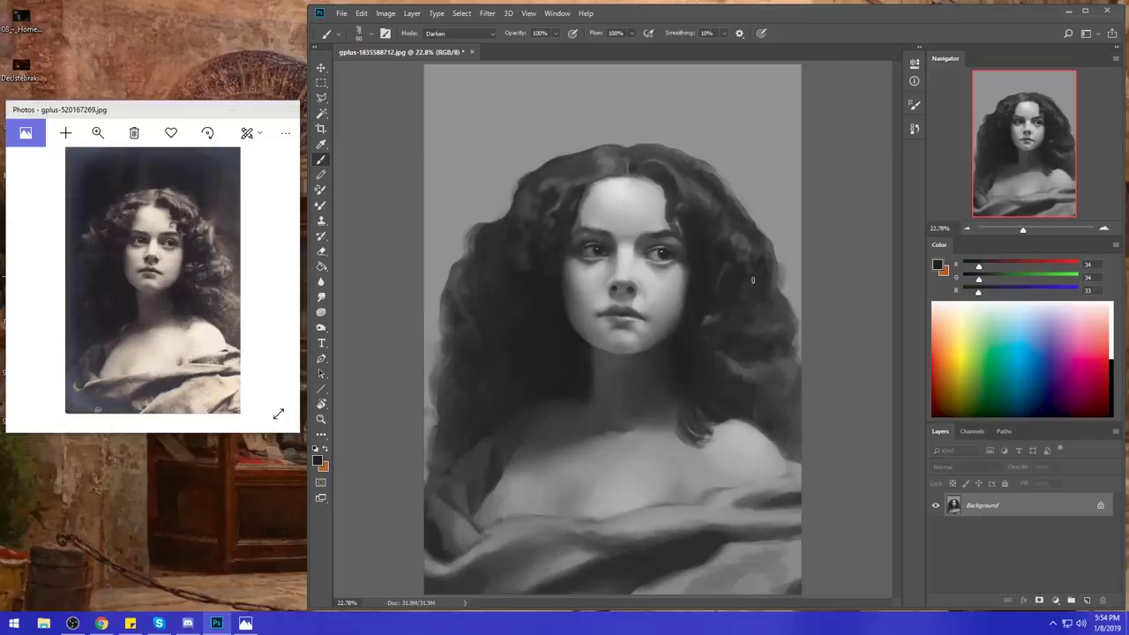
left_click(607, 301, "alt")
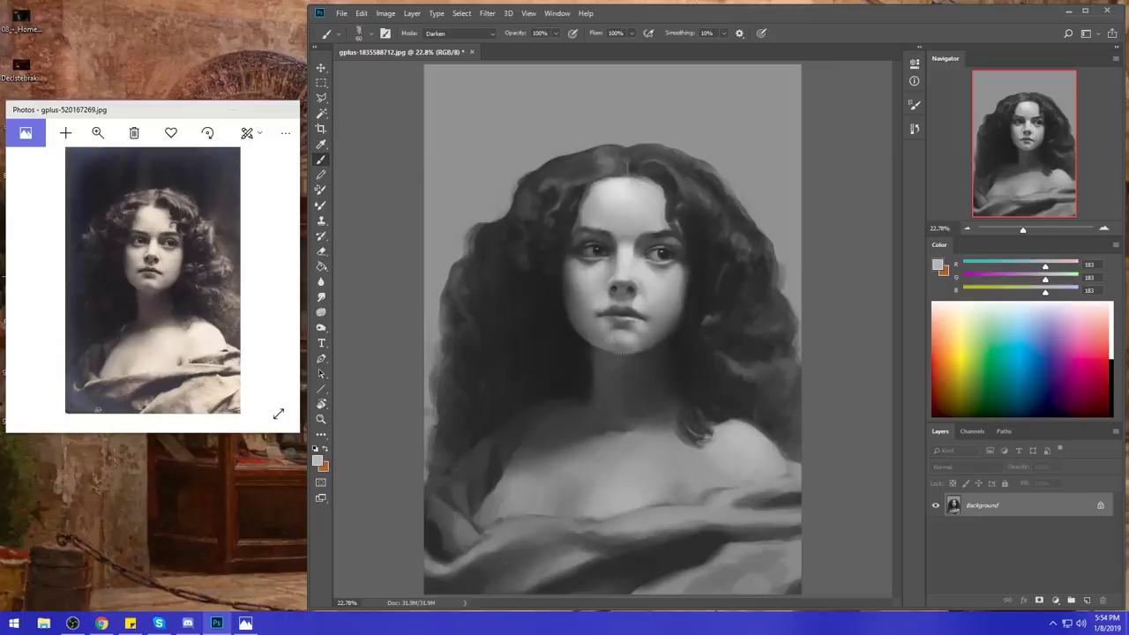
left_click(321, 297)
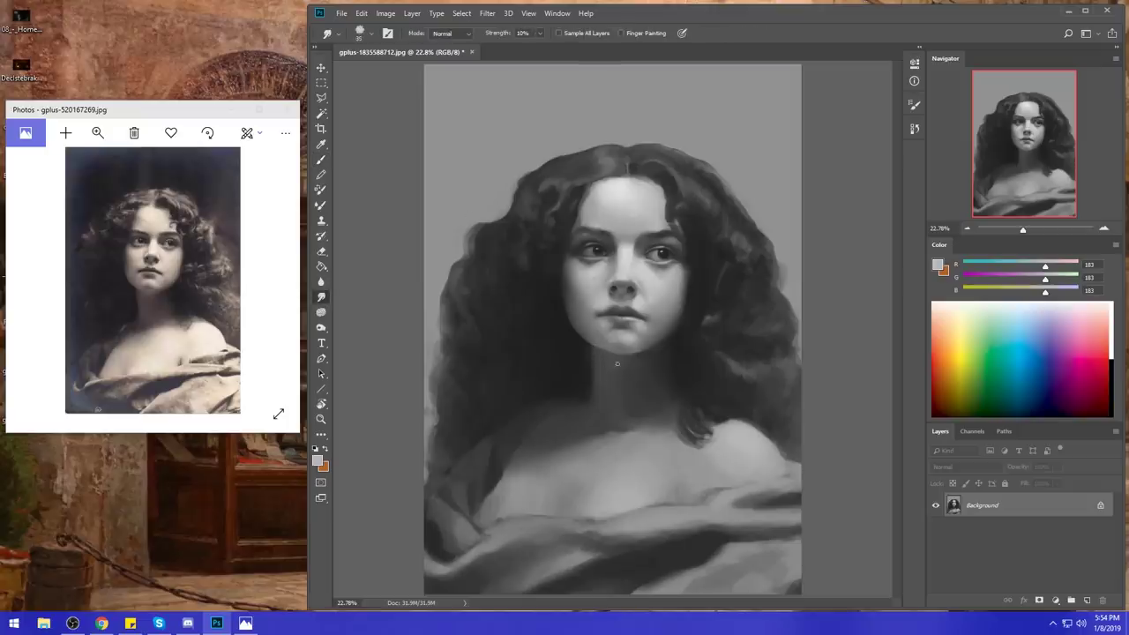
- Darken the area around the jaw and neck with a 2100 px soft round brush in Darken mode at 37% opacity, using sampled dark gray RGB 32
key("b")
right_click(660, 362)
left_click(765, 362)
left_click(861, 128)
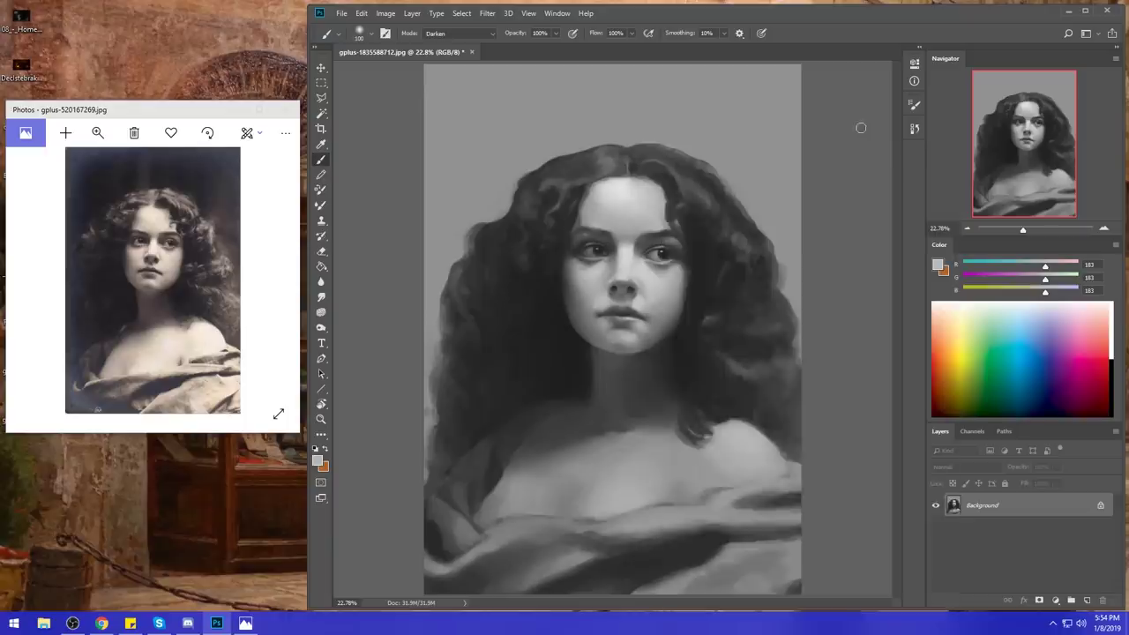
key("ctrl+minus")
key("ctrl+minus")
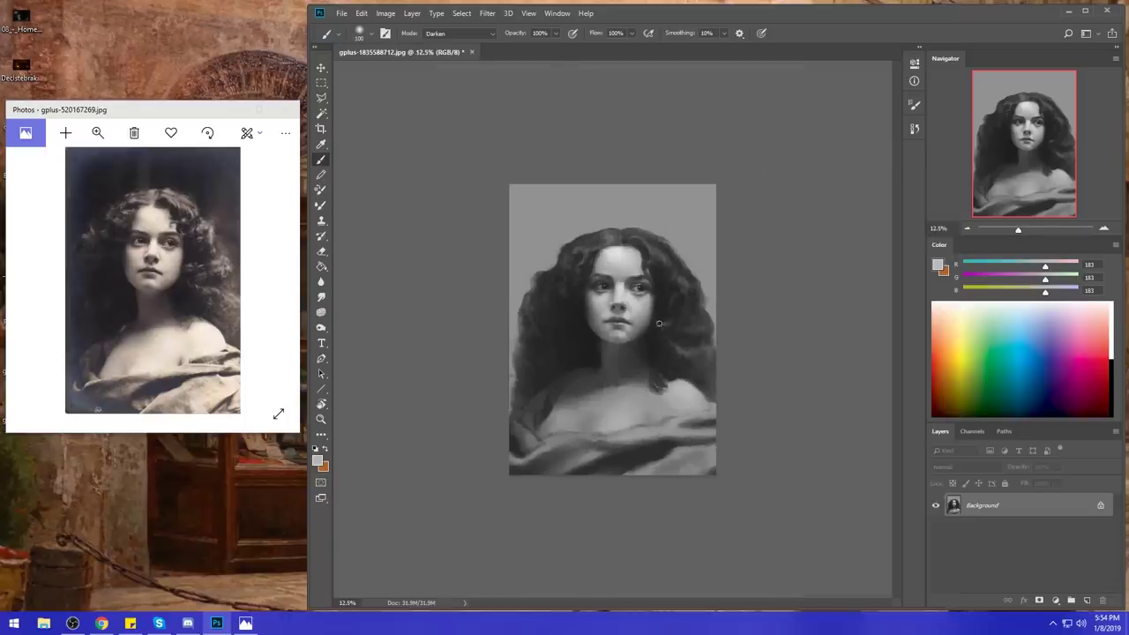
left_click(592, 336, "alt")
key("bracketright")
key("bracketright")
key("bracketright")
key("bracketright")
key("bracketright")
key("bracketright")
key("bracketright")
key("bracketright")
key("bracketright")
key("bracketright")
key("bracketright")
key("bracketright")
key("bracketright")
key("bracketright")
key("bracketright")
key("bracketright")
key("bracketright")
key("bracketright")
key("bracketright")
key("bracketright")
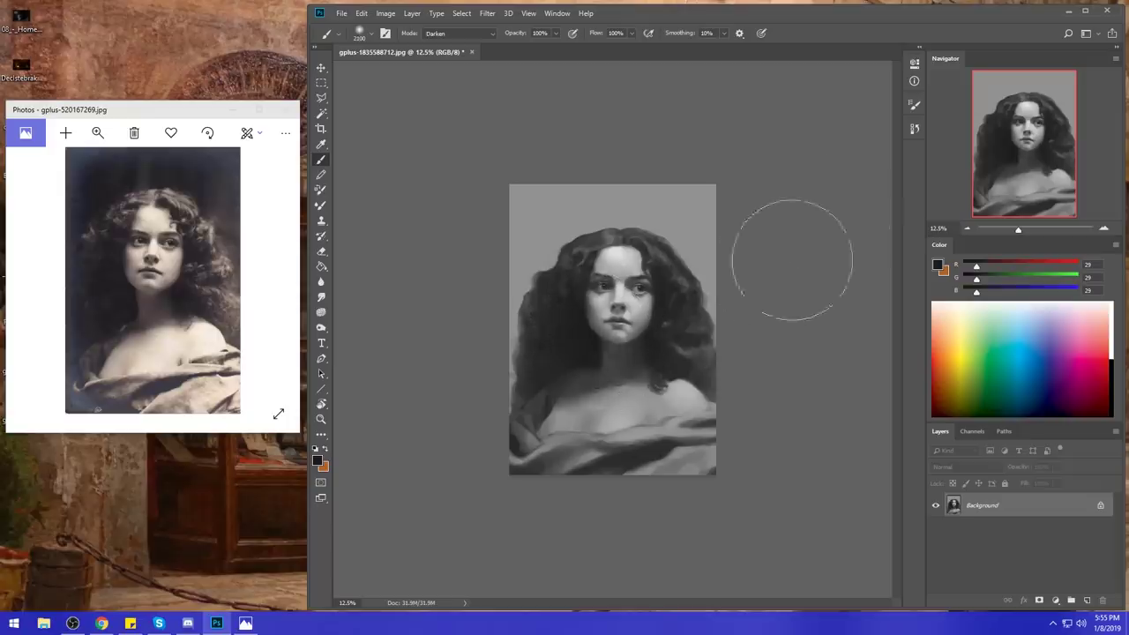
left_click(463, 33)
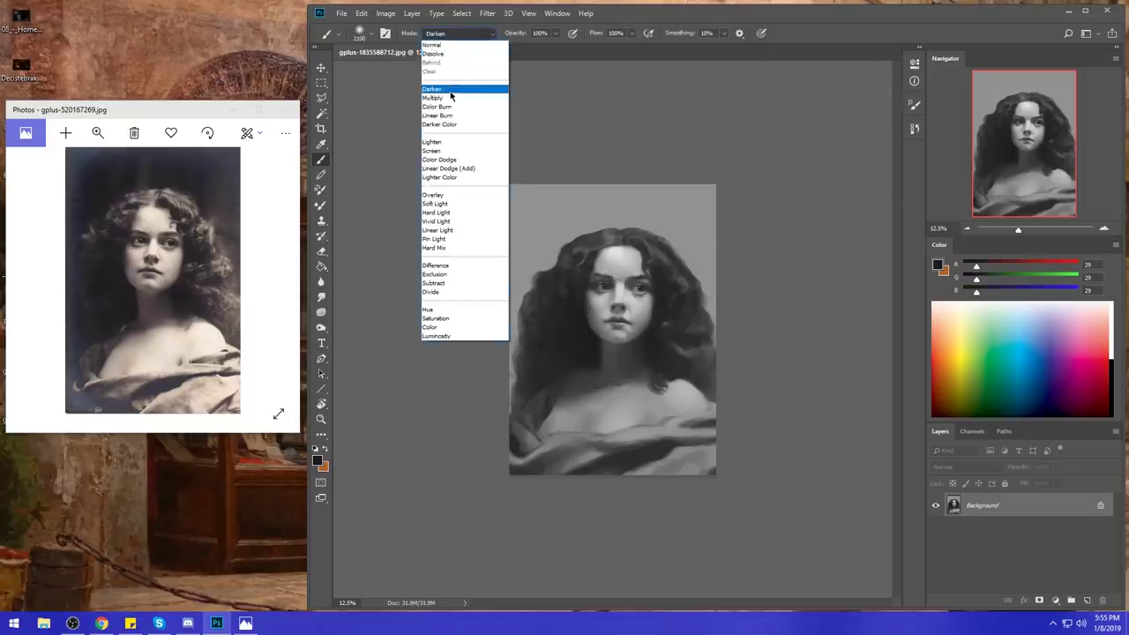
left_click(454, 92)
left_click(556, 33)
left_click(522, 48)
left_click(580, 353, "alt")
key("bracketleft")
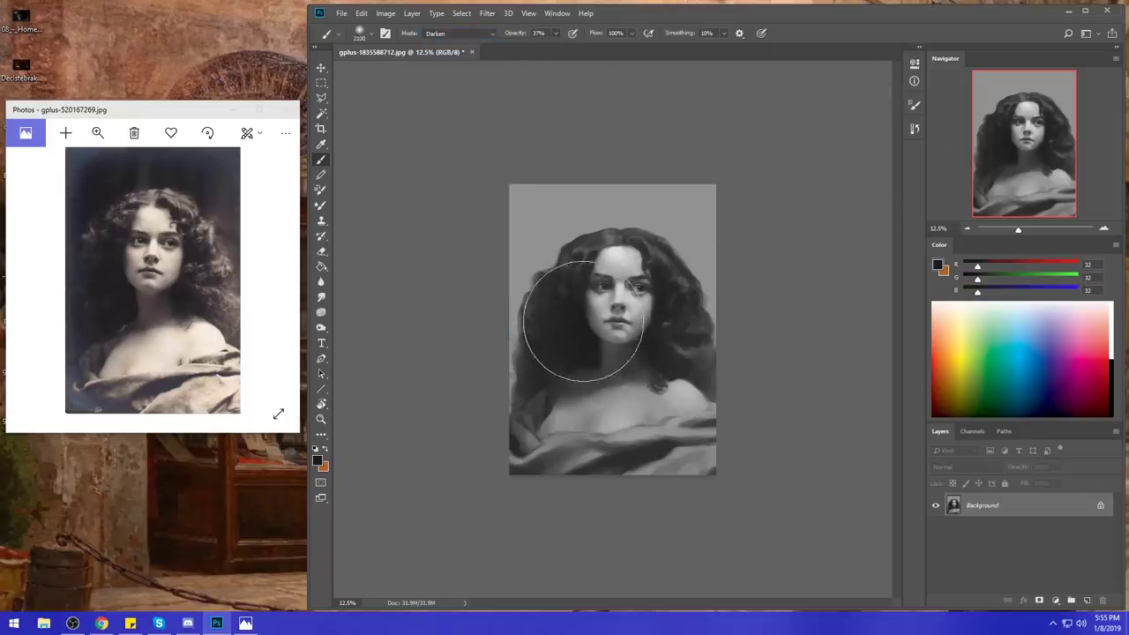
left_click(615, 352)
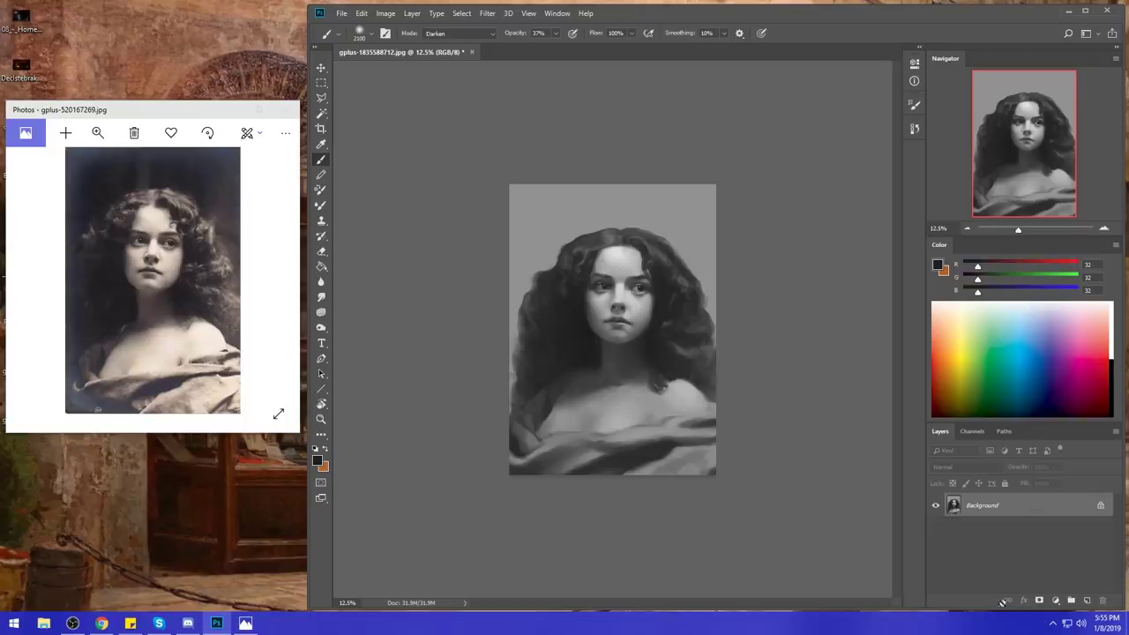
- Add a new layer and brush softly over the chin and upper neck in Darken mode with light gray RGB 198 sampled from the face
left_click(1087, 601)
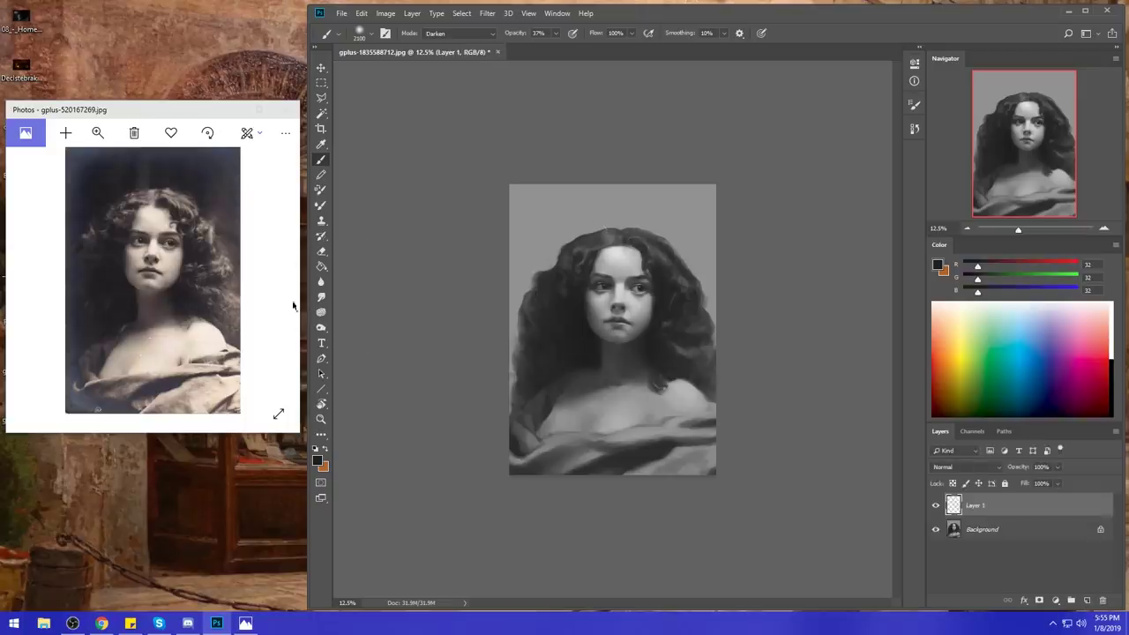
left_click(635, 301, "alt")
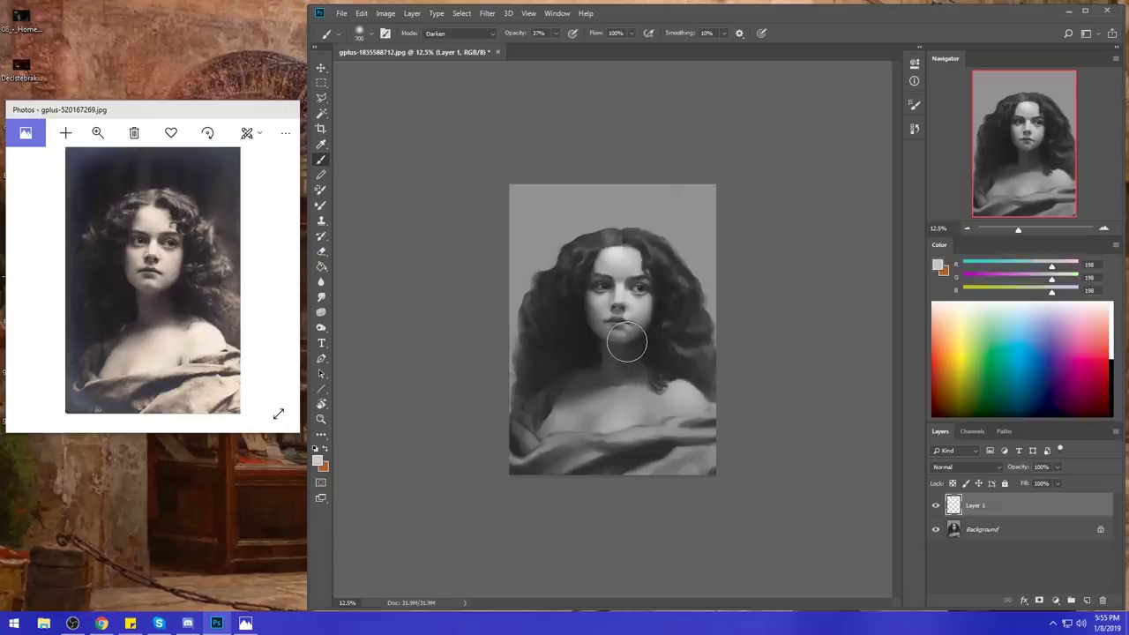
left_click_drag(630, 344, 608, 345)
key("[")
key("bracketright")
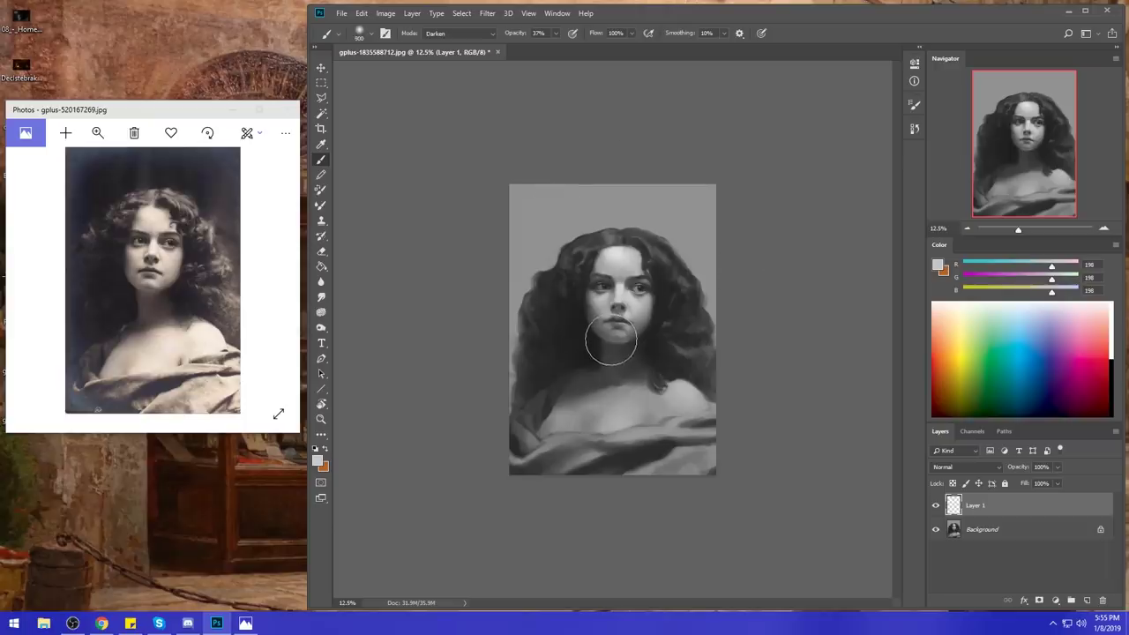
- Shade the underside of the chin on Layer 1 with a 200 px soft brush in gray RGB 103 sampled from the jaw area
key("z")
left_click_drag(611, 331, 666, 378)
key("b")
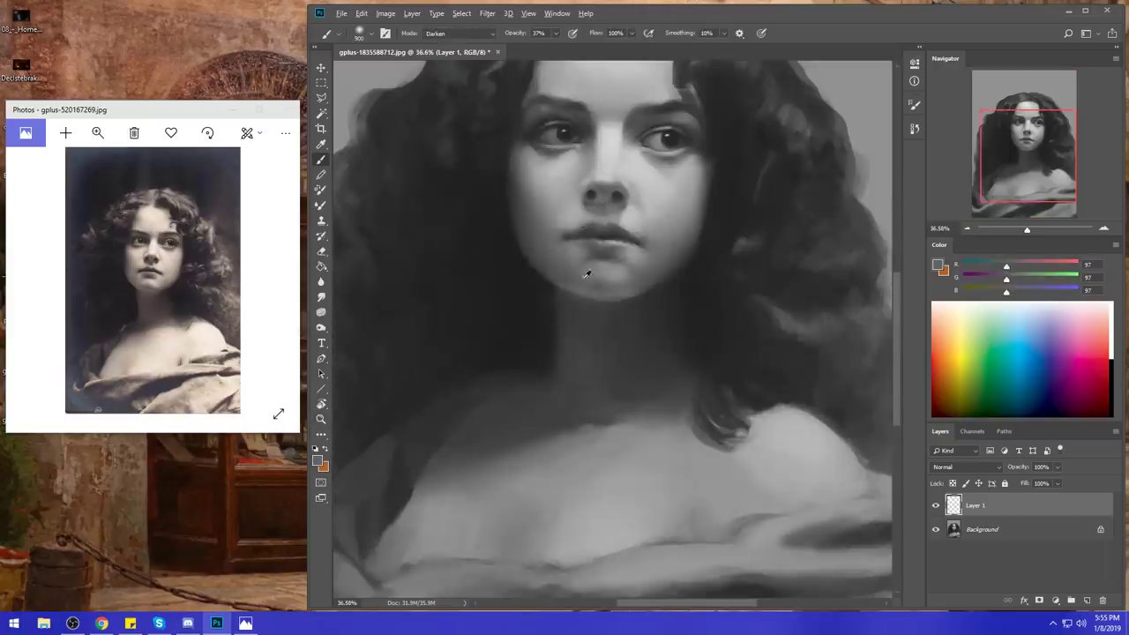
left_click(587, 289, "alt")
key("bracketleft")
key("bracketleft")
key("bracketleft")
key("bracketleft")
key("bracketleft")
key("bracketleft")
key("bracketleft")
key("bracketleft")
key("bracketleft")
key("bracketleft")
key("bracketright")
key("bracketright")
scroll(581, 125, "down", 5)
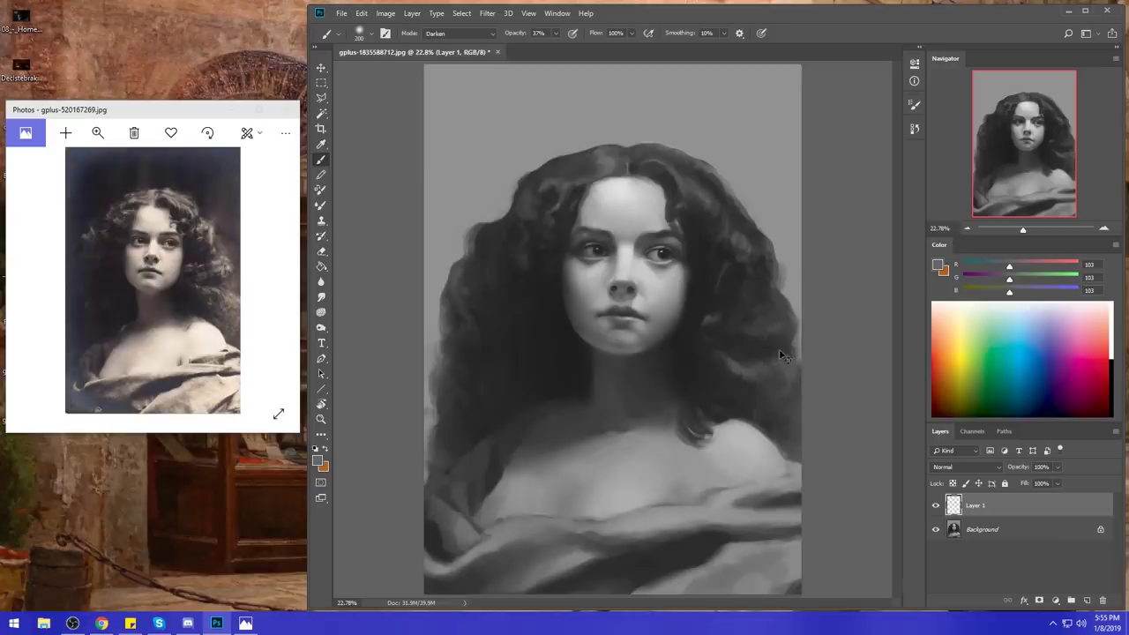
- Clean up the chin shading on Layer 1 with a dry-oil eraser and soften it with the Blur tool at 100% strength
key("ctrl+minus")
key("ctrl+minus")
key("e")
right_click(635, 305)
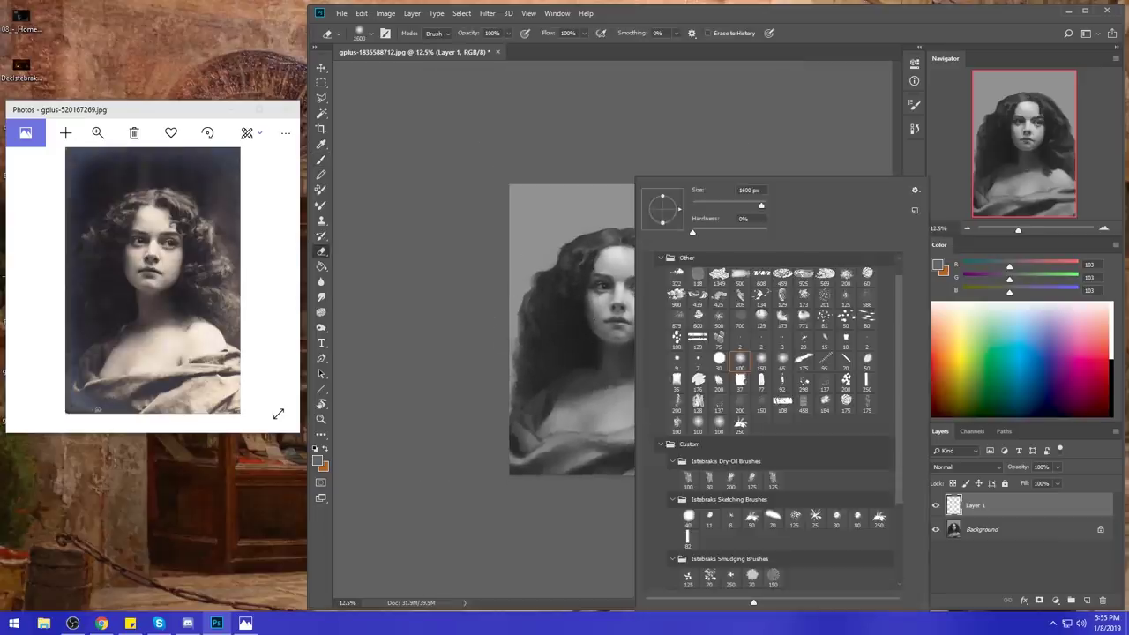
left_click(711, 481)
left_click(839, 96)
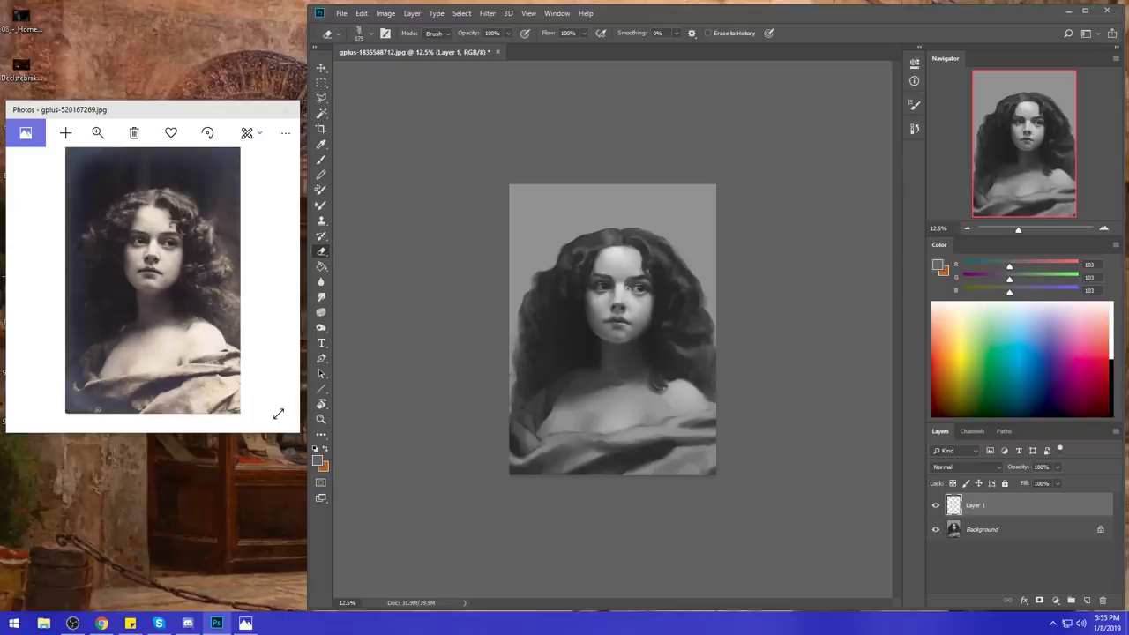
left_click(321, 282)
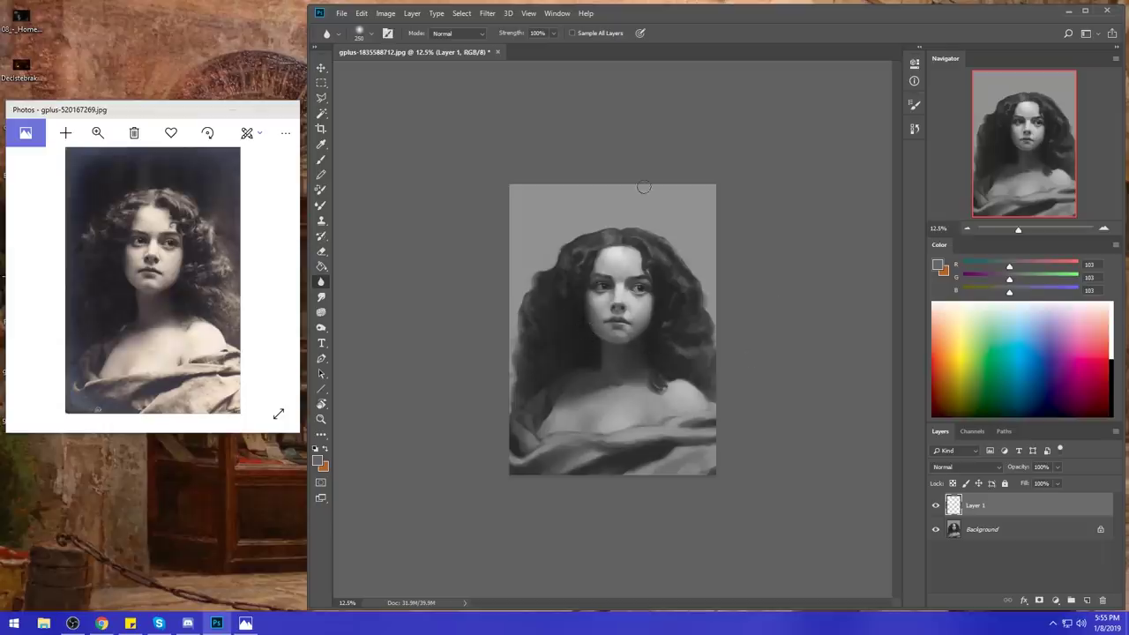
key("b")
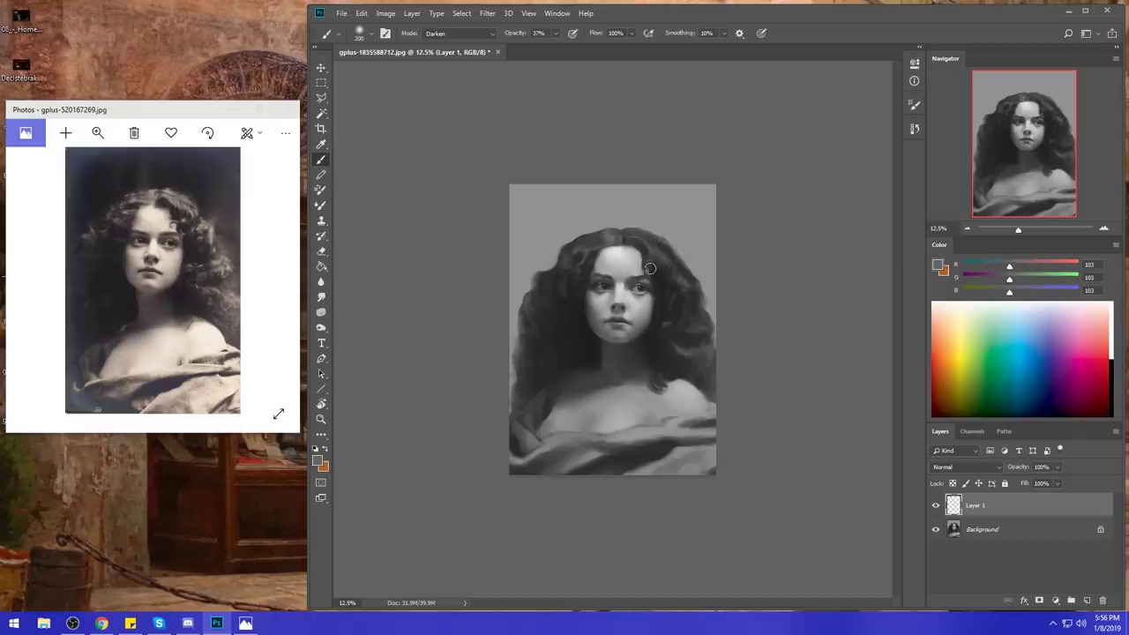
- Smudge the brow and temple area on Layer 1 at 10% strength and merge the layer down into the Background
left_click(636, 275, "alt")
left_click(321, 298)
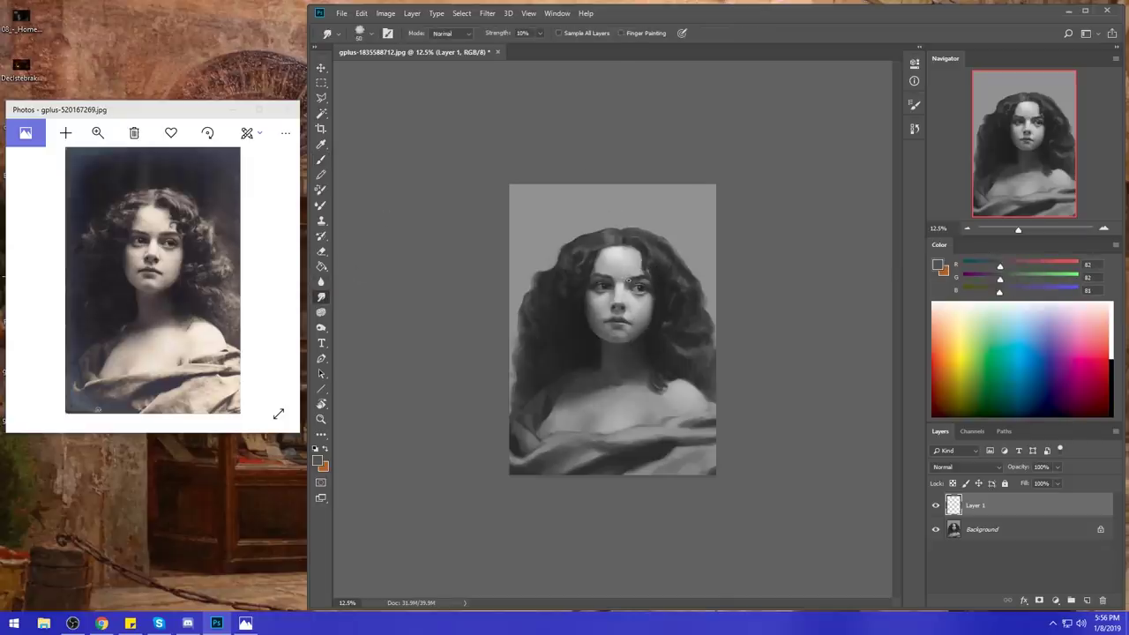
right_click(1001, 551)
left_click(996, 358)
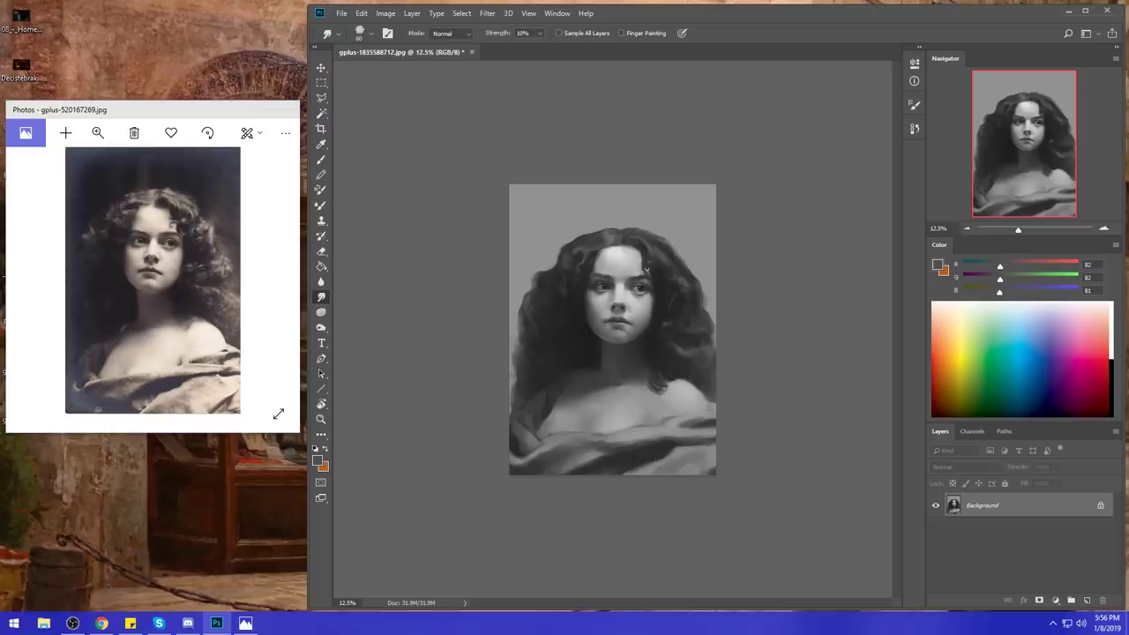
- Refine the dark accents around the brows with a small dry-oil brush in Darken mode at 37% opacity, using sampled grays RGB 51 and 35
key("b")
key("z")
left_click_drag(514, 237, 715, 358)
key("b")
key("b")
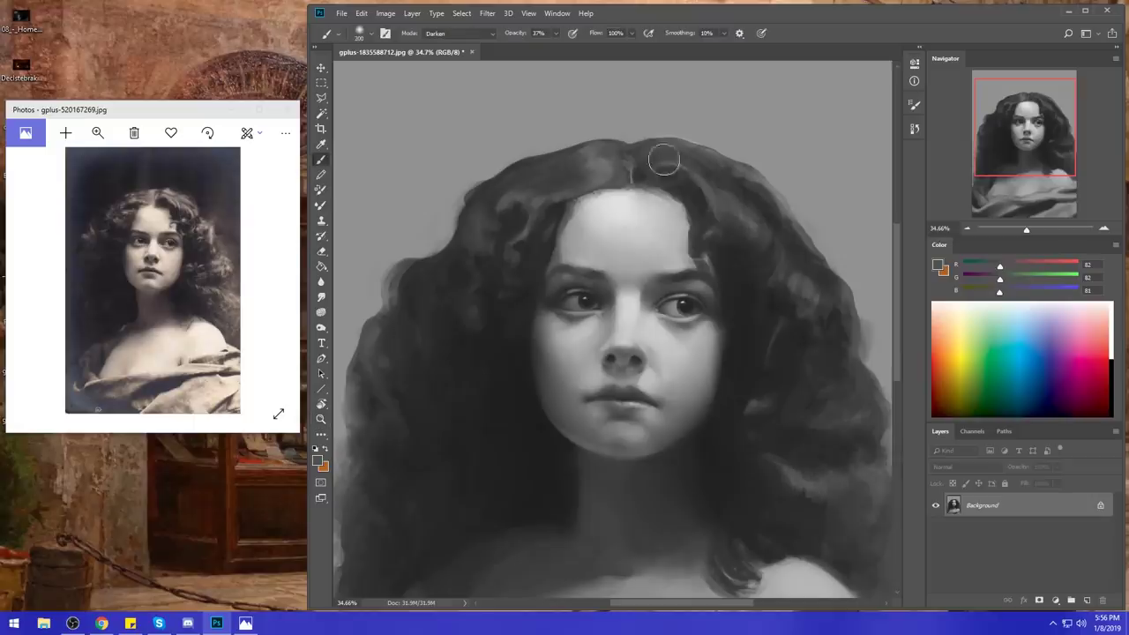
left_click(732, 257, "alt")
right_click(731, 256)
left_click(812, 480)
left_click(684, 276, "alt")
key("[")
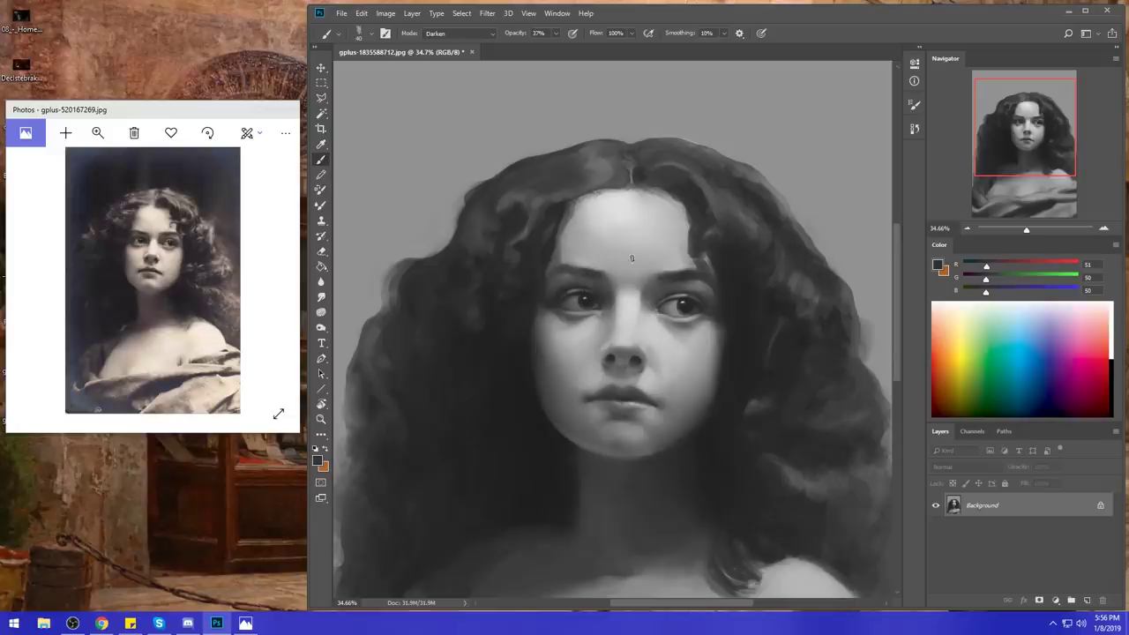
left_click(744, 330, "alt")
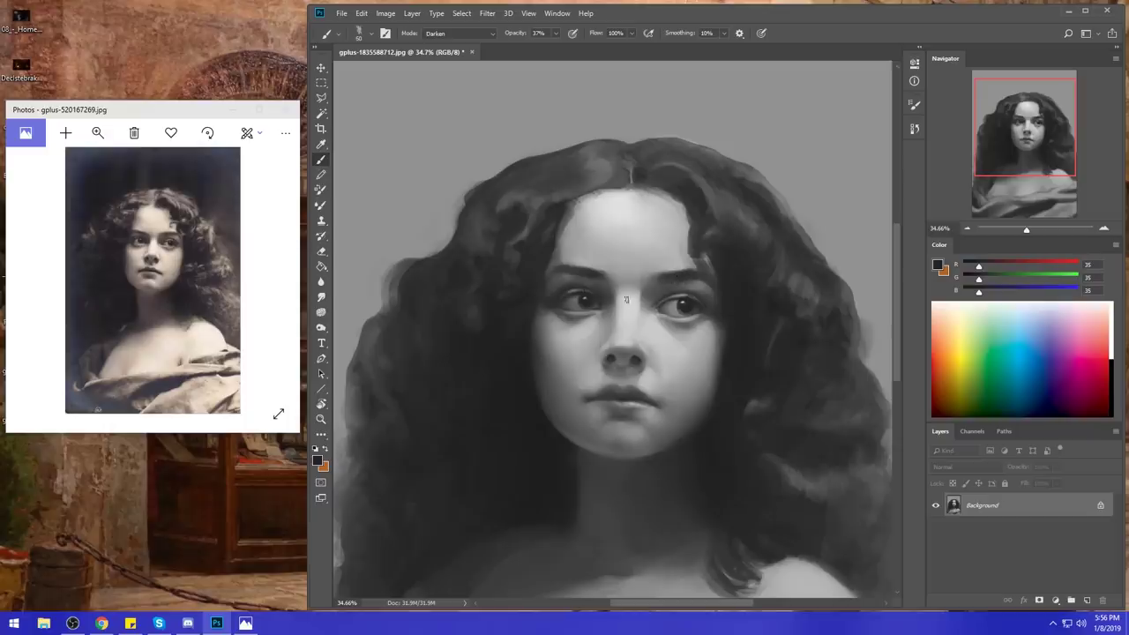
- Darken the hair edge beside the forehead with a 1200 px soft round brush in Darken mode, using sampled gray RGB 75
scroll(626, 300, "down", 4)
right_click(683, 299)
key("Escape")
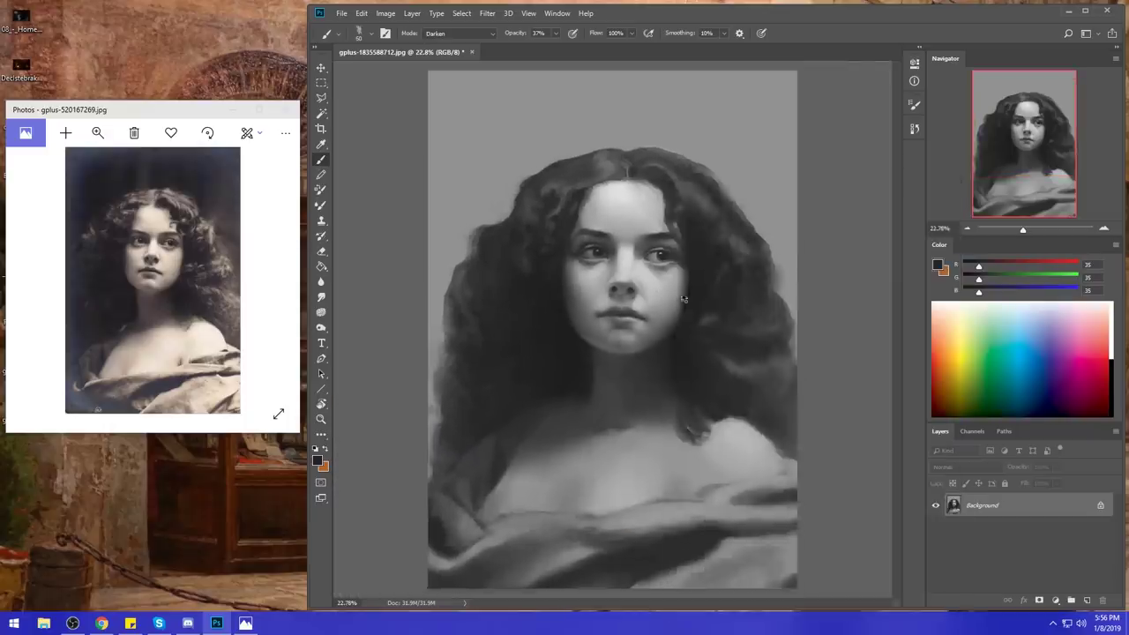
scroll(684, 300, "down", 3)
right_click(681, 300)
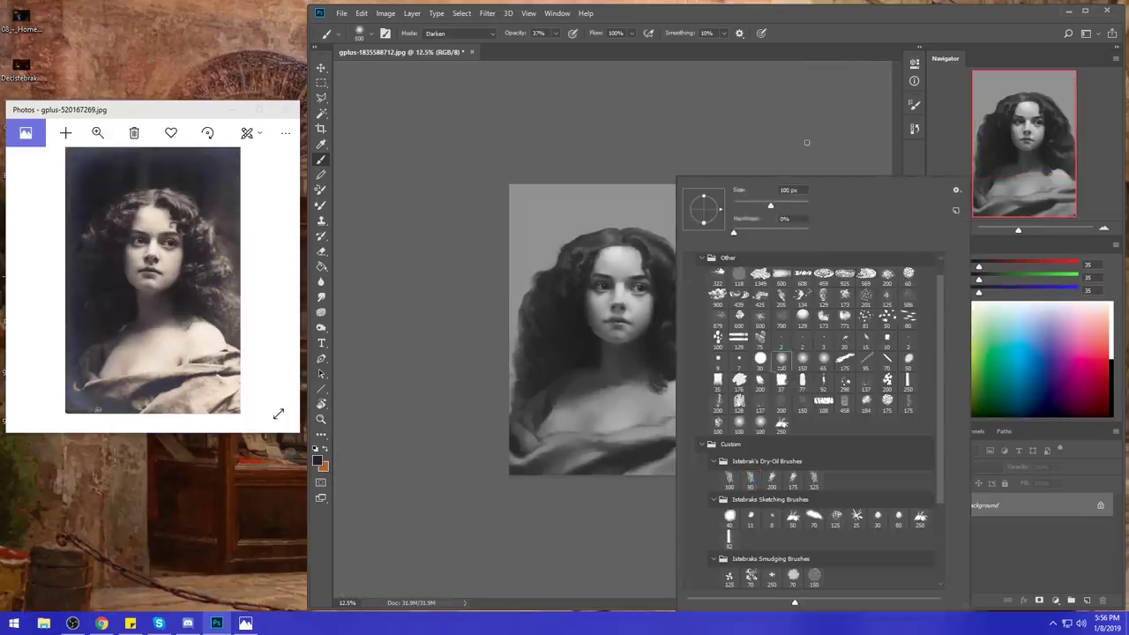
key("Escape")
left_click(645, 266, "alt")
key("bracketright")
key("bracketright")
key("bracketright")
key("bracketright")
key("bracketright")
key("bracketright")
key("bracketright")
key("bracketright")
key("bracketright")
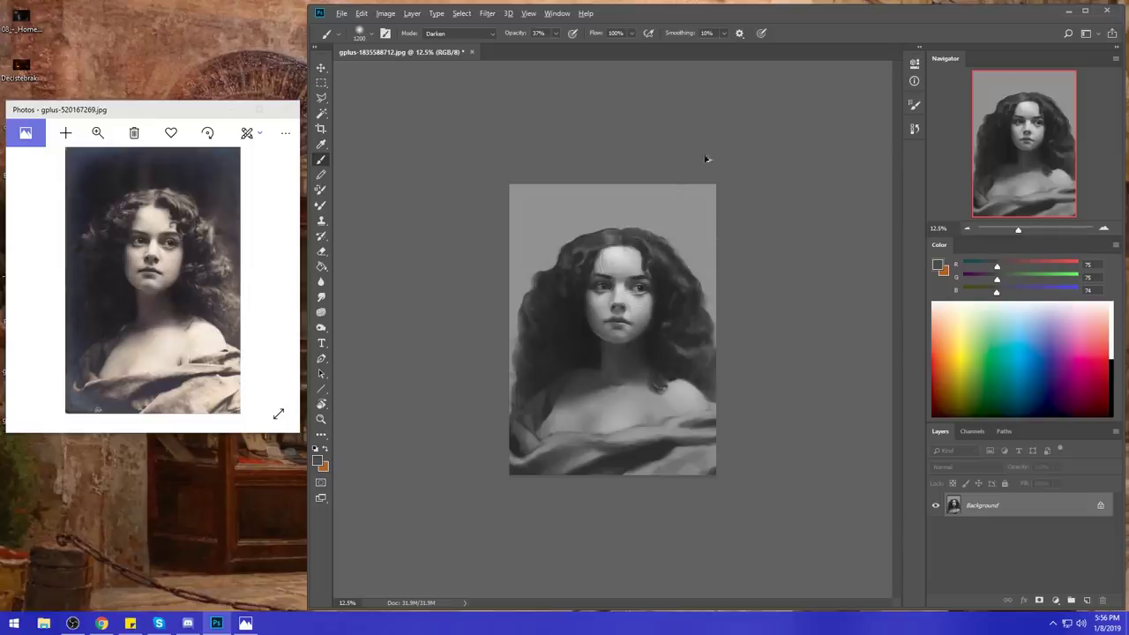
- Set the brush to Normal mode and lighten the face softly at 900 px with sampled light gray RGB 216
left_click(628, 280, "alt")
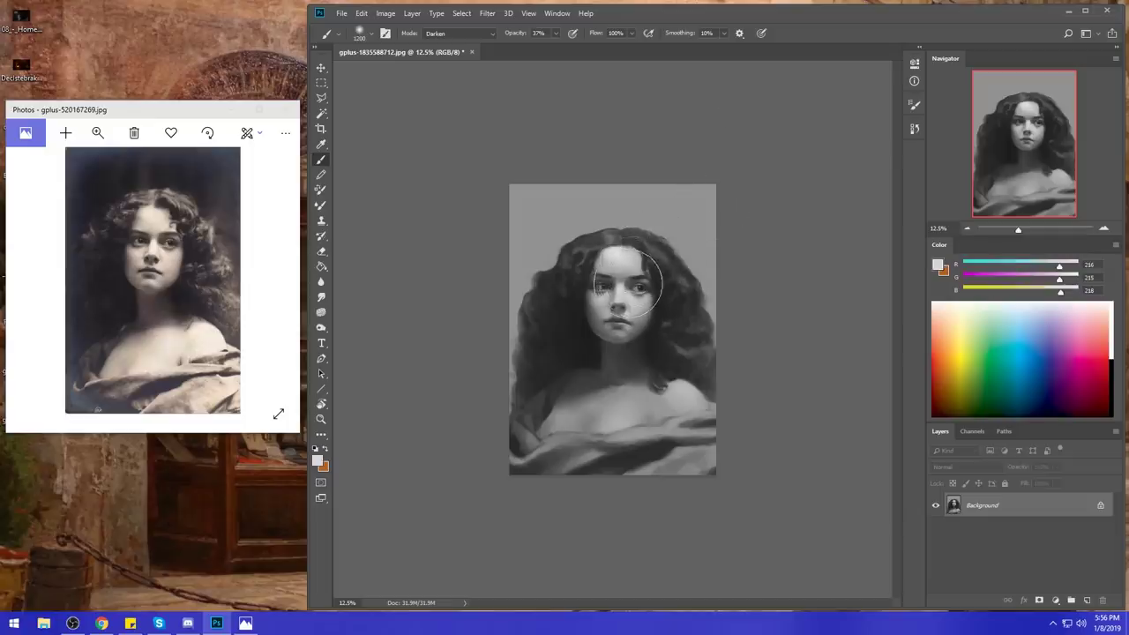
left_click(459, 33)
left_click(458, 51)
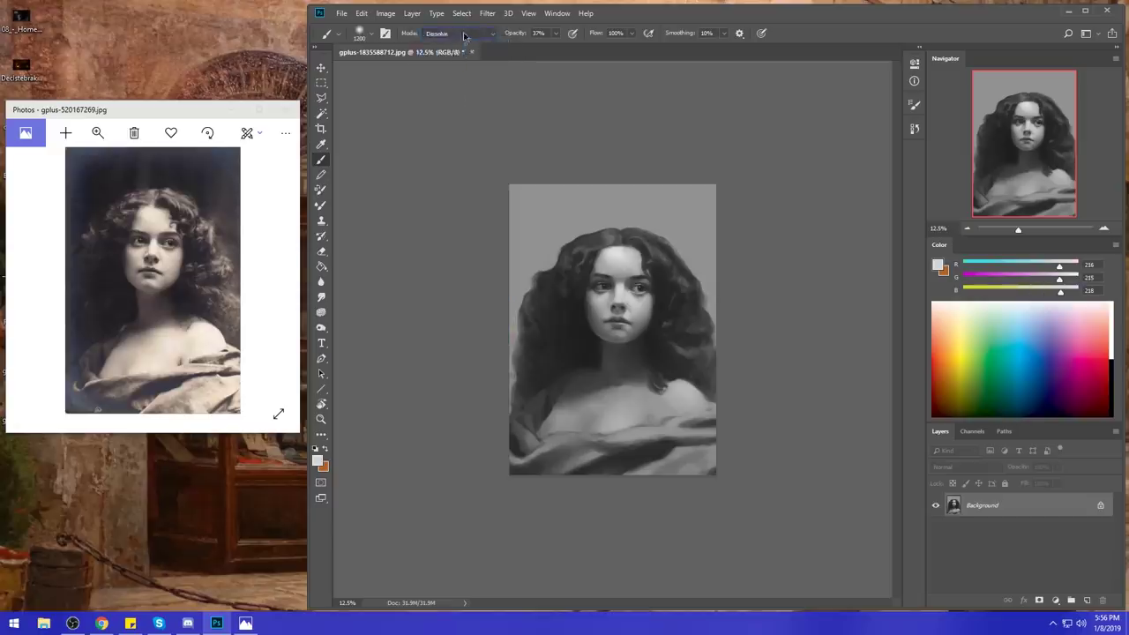
left_click(464, 34)
left_click(458, 42)
key("ctrl+plus")
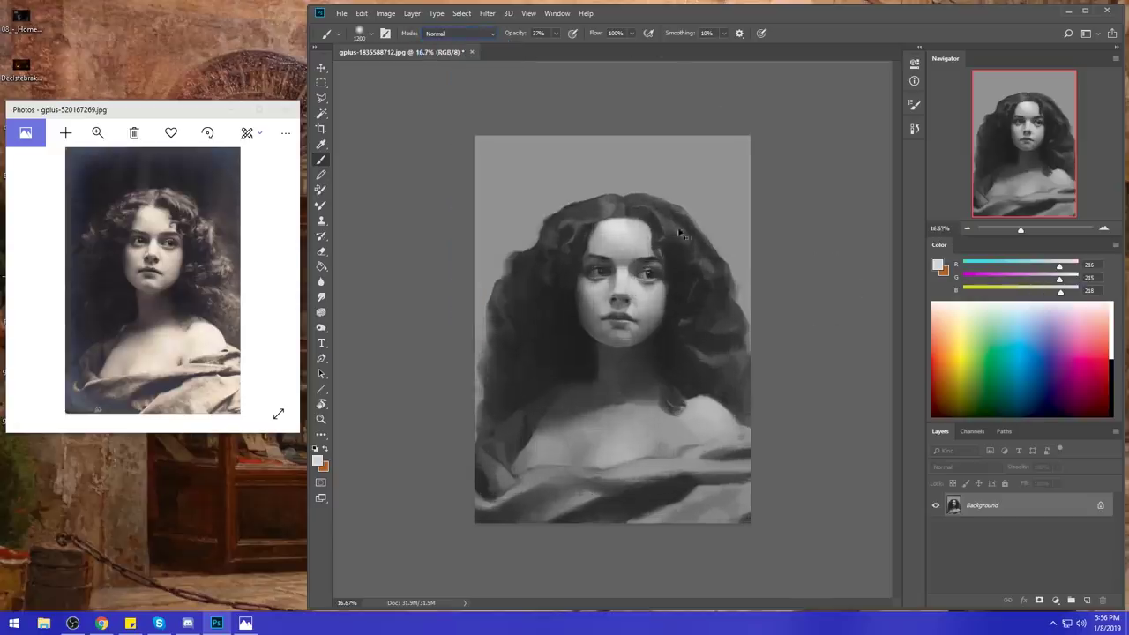
key("ctrl+plus")
key("bracketleft")
key("bracketleft")
key("bracketleft")
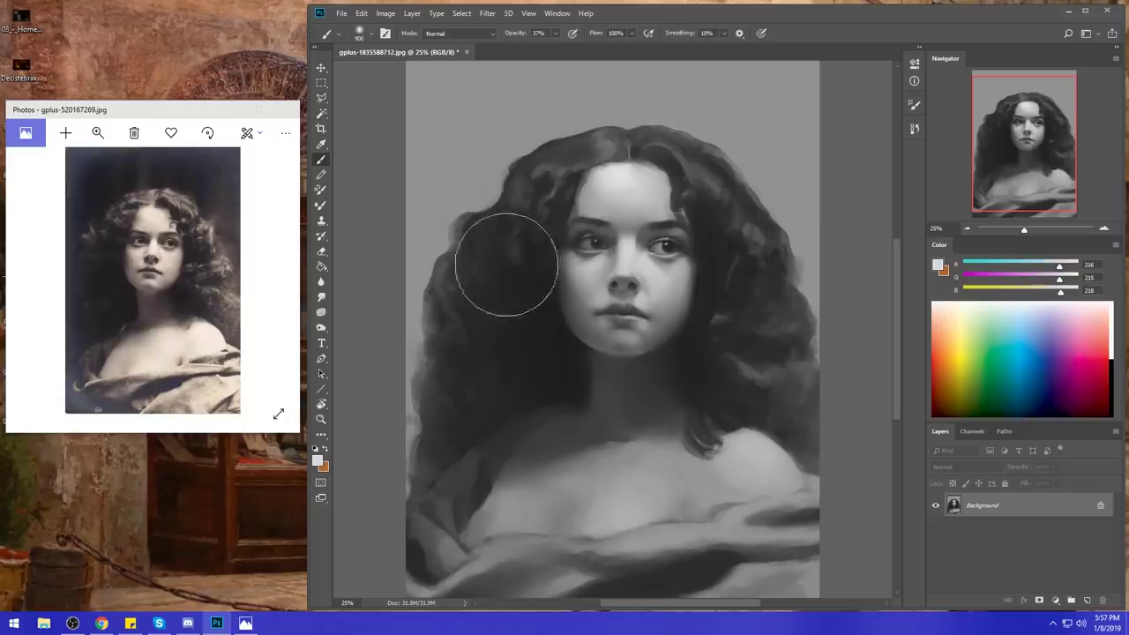
- Soften the hair shadows around the face with the 900 px soft brush in Normal mode, using sampled dark grays RGB 35 and 38
left_click(677, 221, "alt")
left_click(697, 225, "alt")
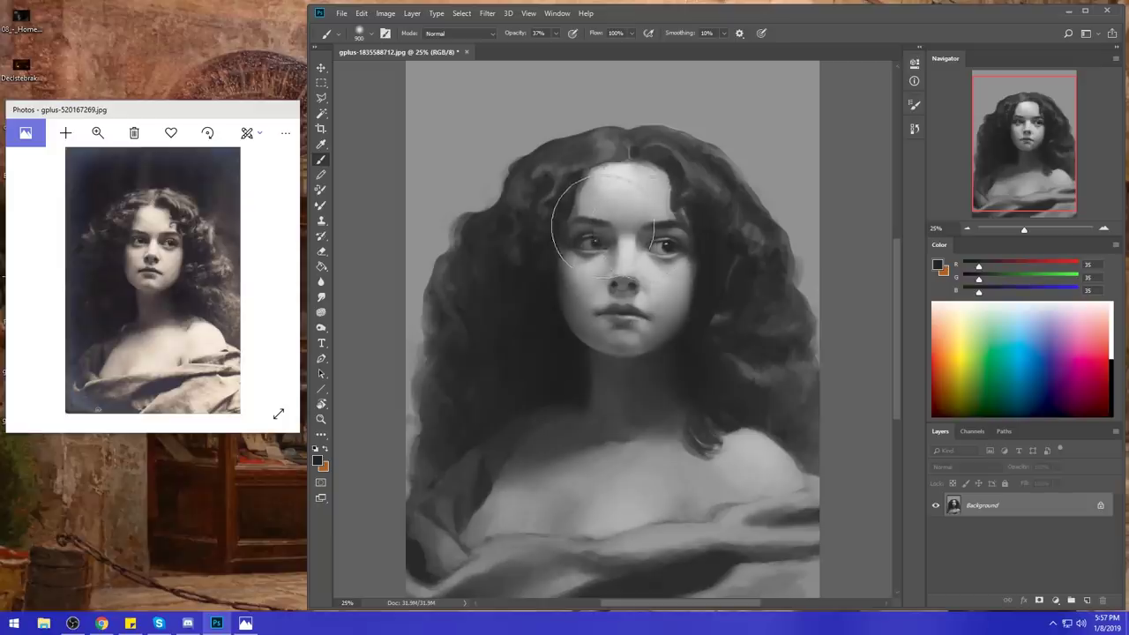
left_click(601, 238, "alt")
key("ctrl+minus")
key("ctrl+plus")
key("ctrl+plus")
key("ctrl+minus")
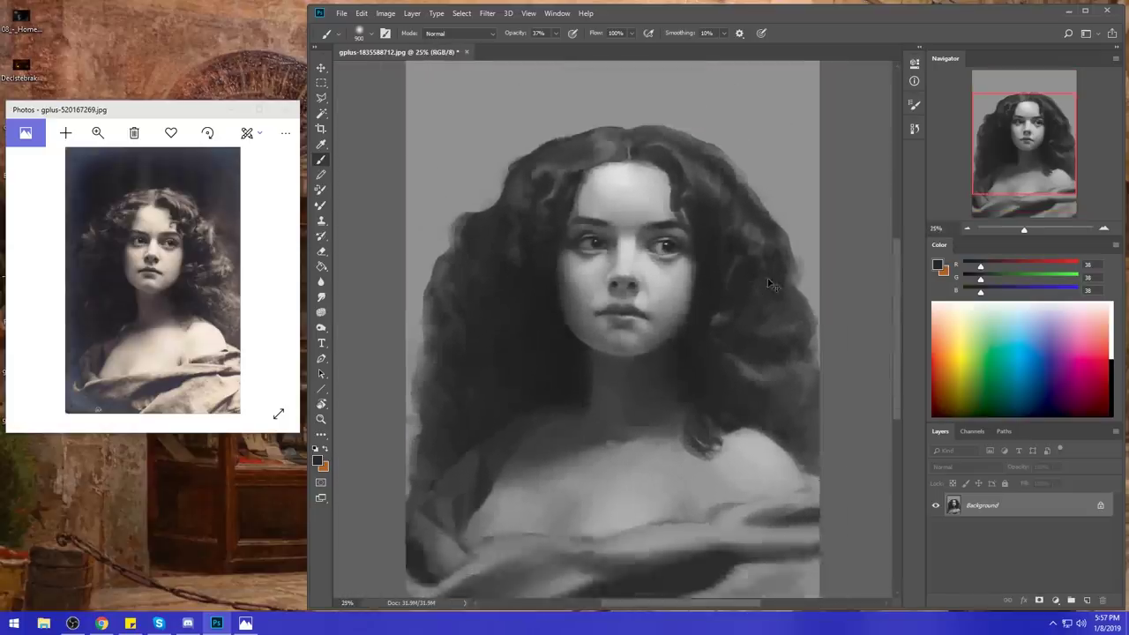
key("ctrl+minus")
left_click(658, 296, "alt")
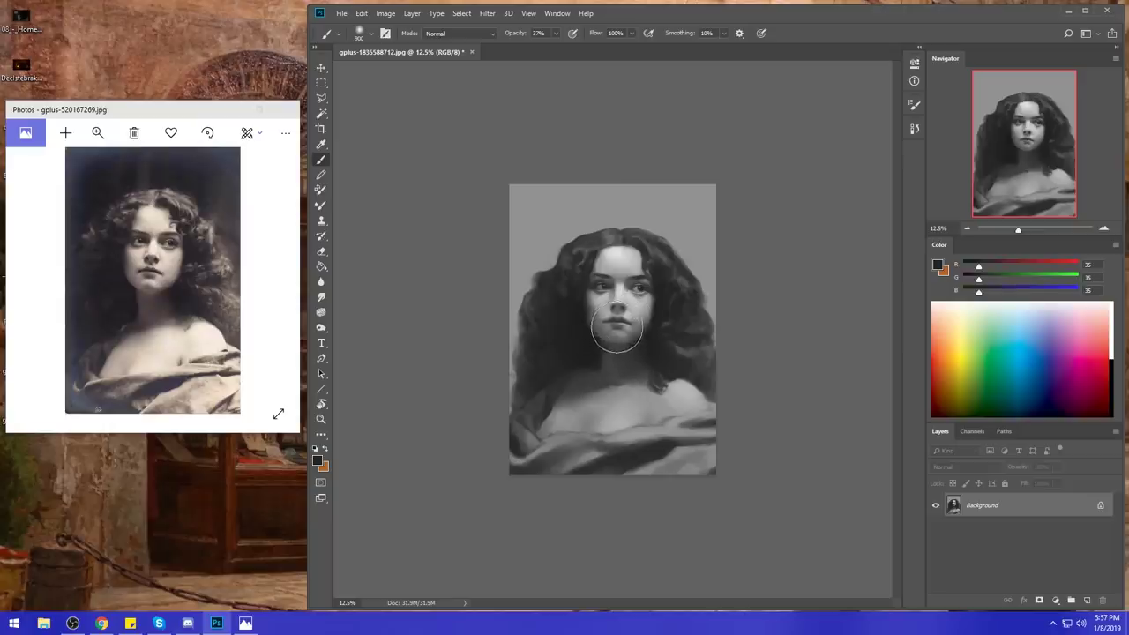
- Shade around the mouth with a 300 px soft brush at 52% opacity in sampled gray RGB 80, and blend it with the Smudge tool
left_click(558, 33)
left_click_drag(555, 47, 565, 47)
left_click(621, 324, "alt")
key("bracketleft")
key("bracketleft")
key("bracketleft")
key("bracketleft")
key("bracketleft")
key("bracketleft")
left_click_drag(611, 329, 615, 328)
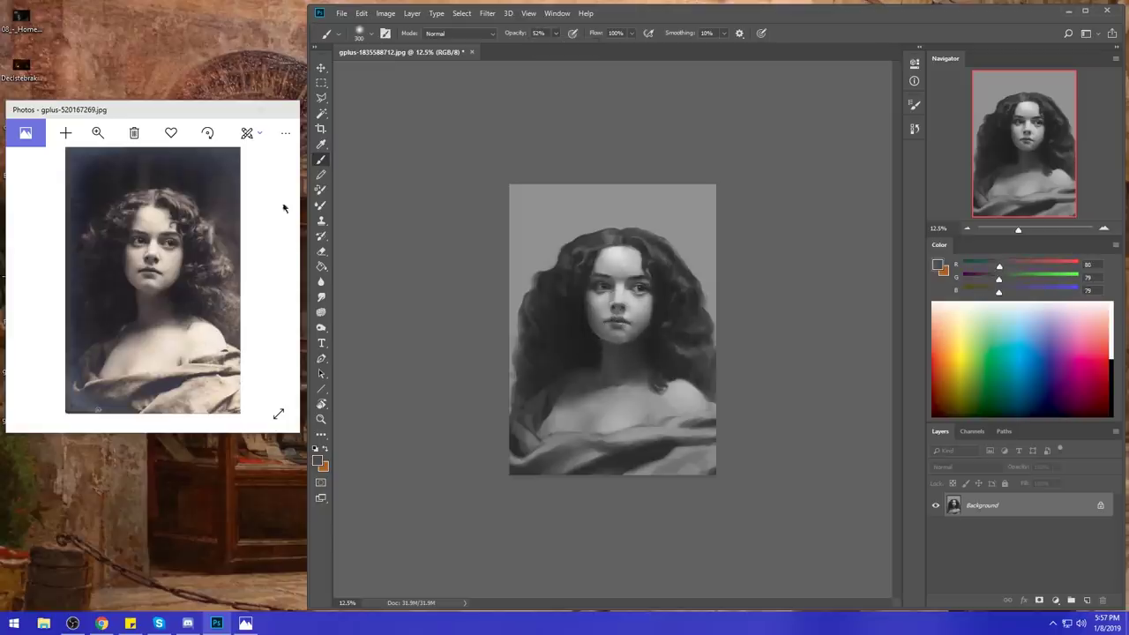
left_click(322, 298)
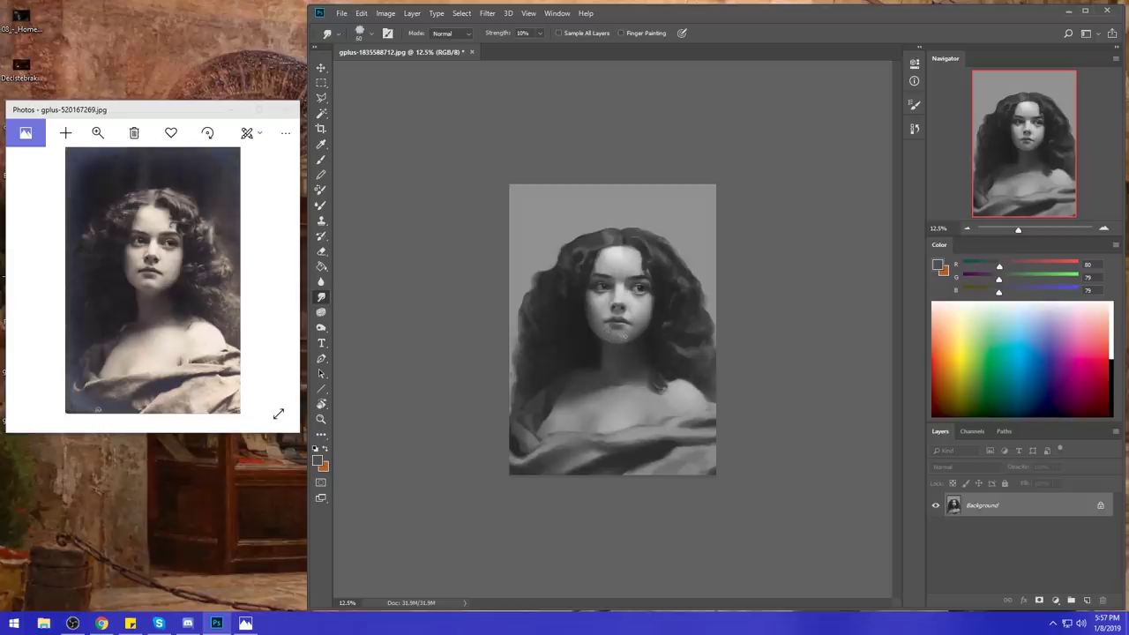
- Darken the left cheek, jaw and chin with a 1300 px soft brush in Darken mode at 52% opacity, using sampled gray RGB 87
key("b")
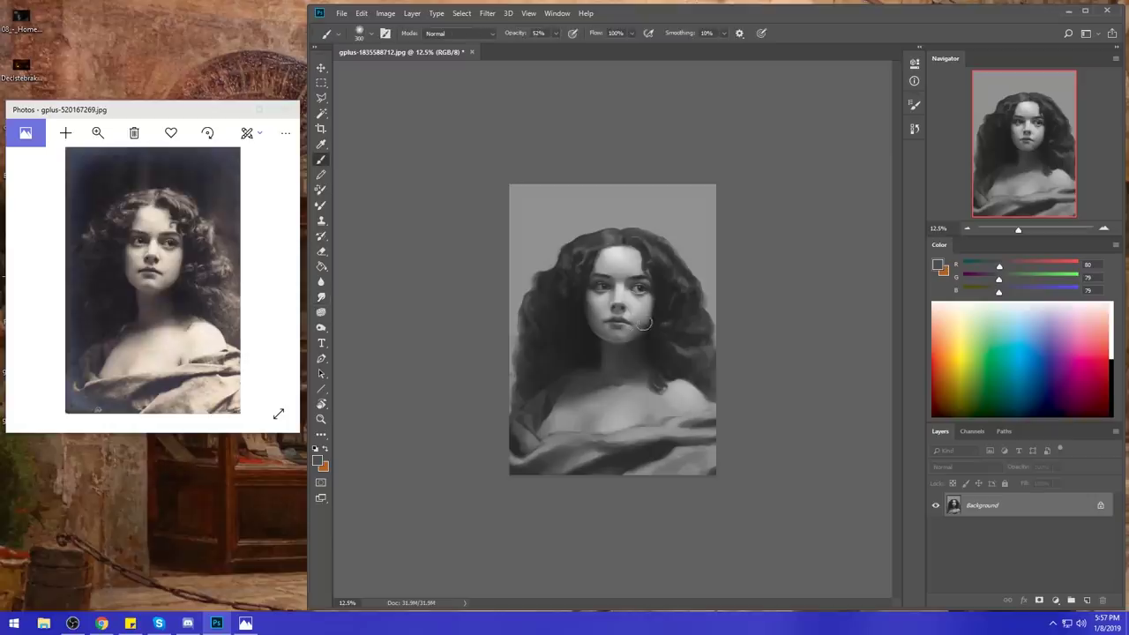
left_click(608, 193, "alt")
key("bracketright")
key("bracketright")
key("bracketright")
key("bracketright")
key("bracketright")
key("bracketright")
key("bracketright")
key("bracketright")
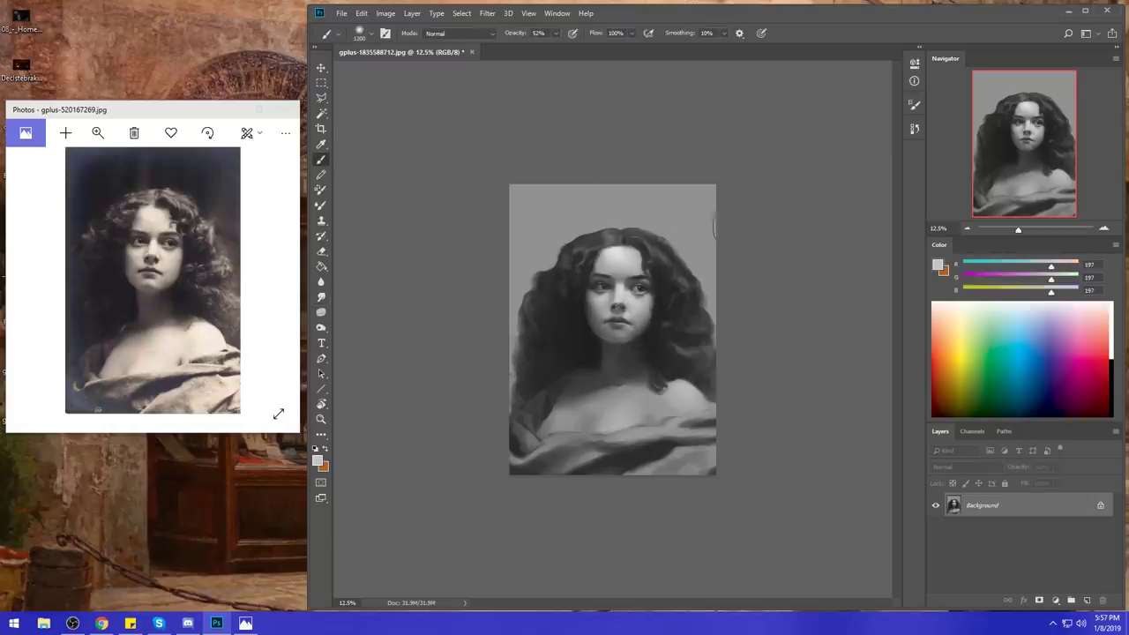
left_click(588, 332, "alt")
left_click(458, 32)
left_click(481, 72)
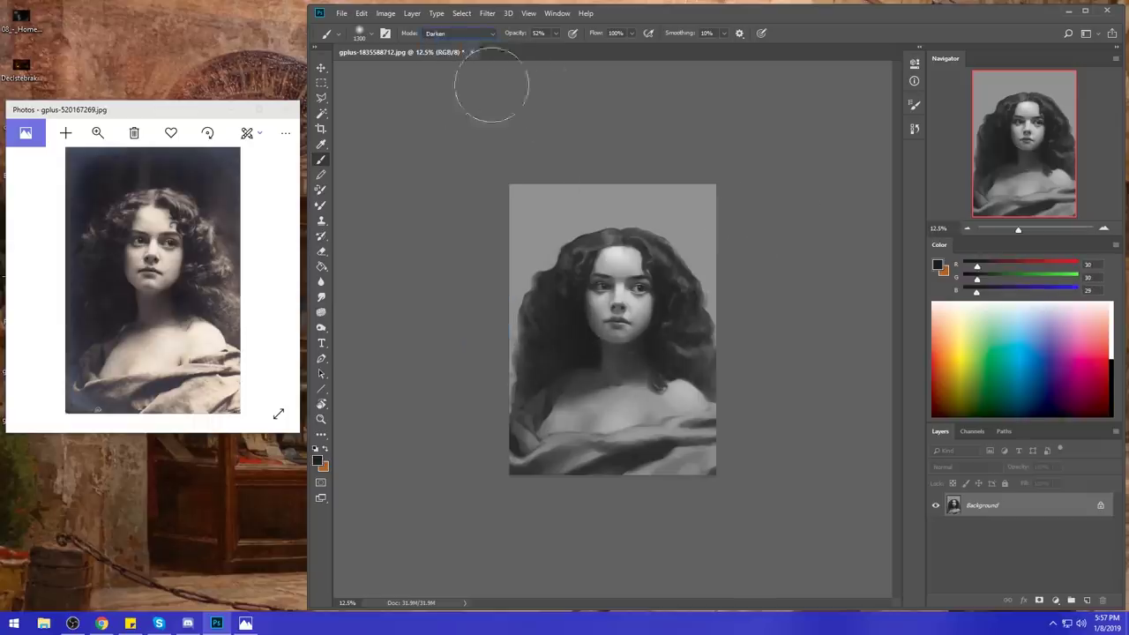
left_click(605, 325, "alt")
mouse_move(589, 319)
left_mouse_down()
mouse_move(574, 315)
mouse_move(581, 308)
left_mouse_up()
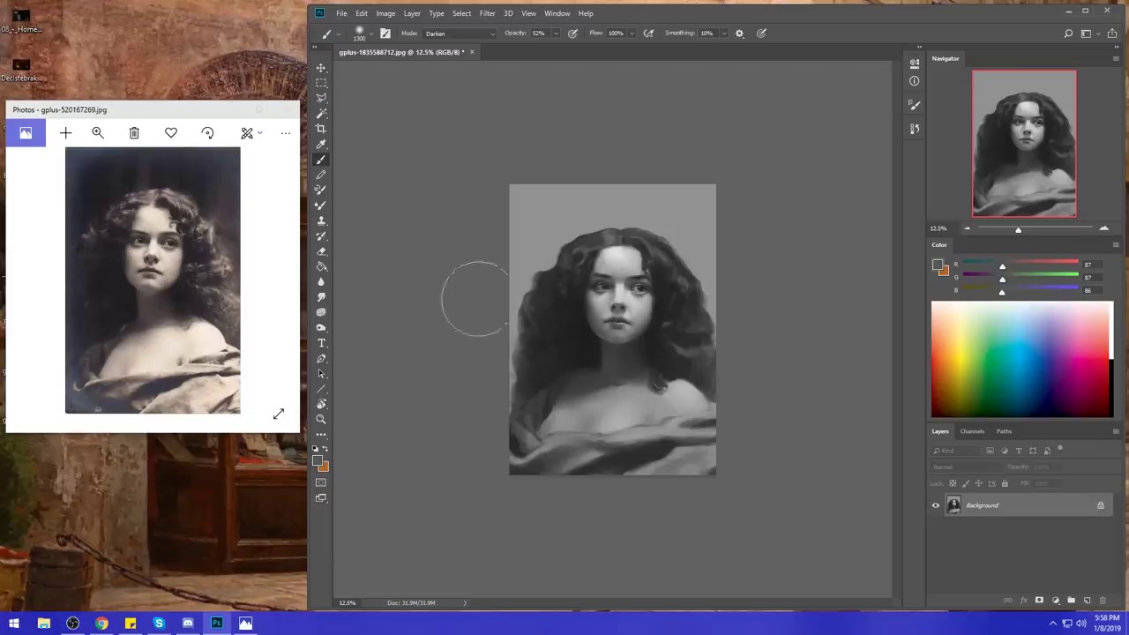
left_click(603, 333, "alt")
mouse_move(621, 343)
left_mouse_down()
mouse_move(588, 334)
mouse_move(596, 338)
left_mouse_up()
- Brighten the face's light areas with color e0e0e0 using a smaller soft brush in Normal mode at 67% opacity, and smudge at 10% strength
left_click(938, 264)
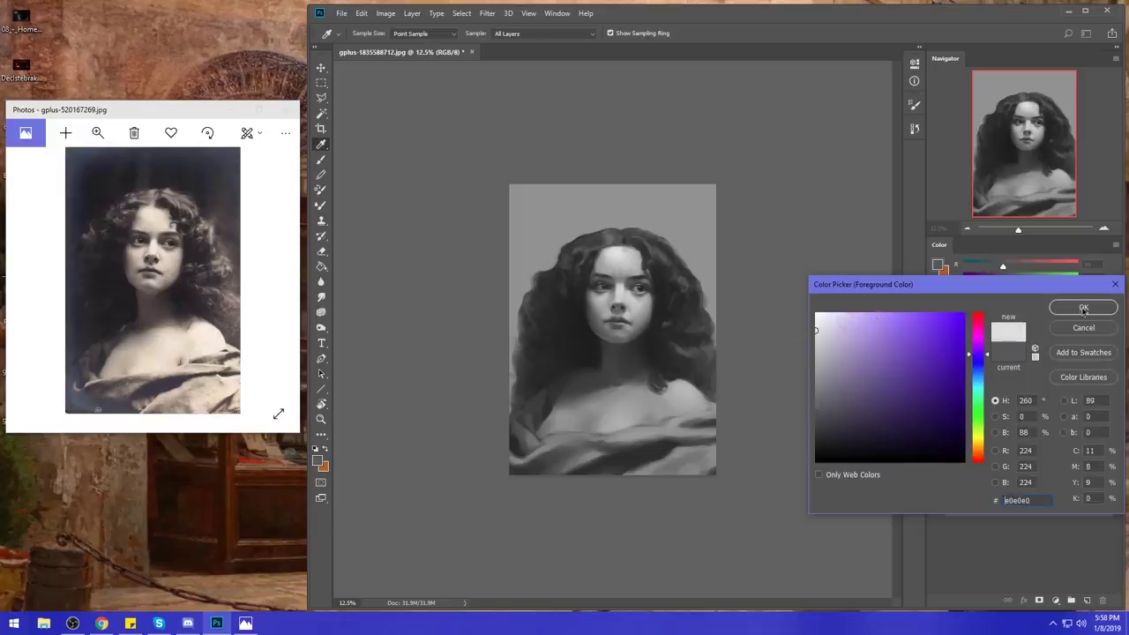
left_click(1083, 309)
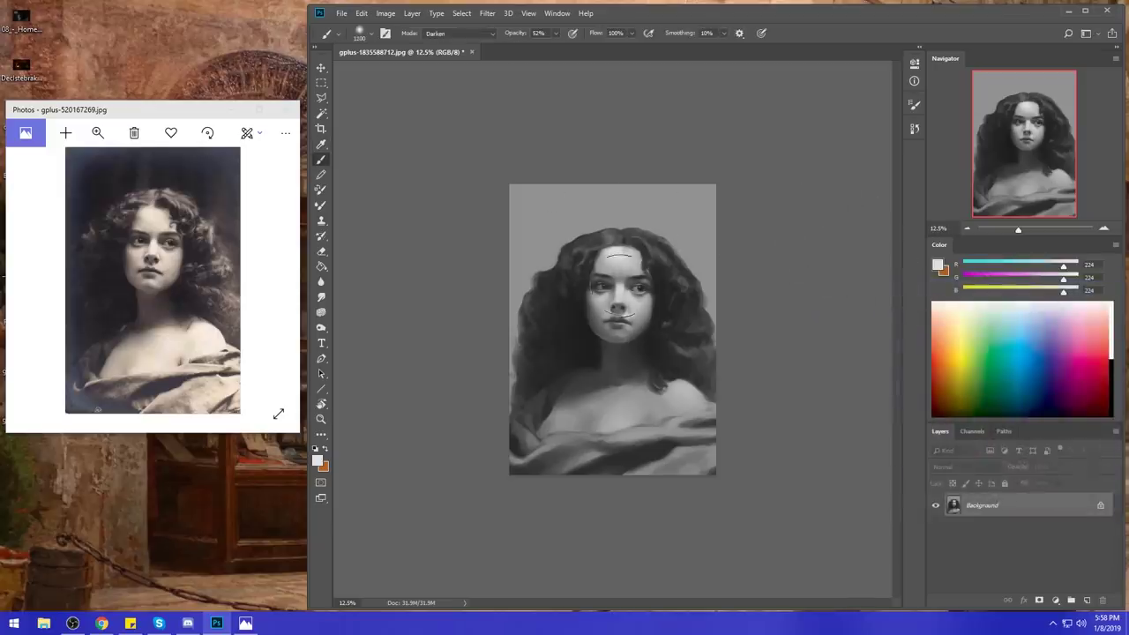
left_click(477, 36)
left_click(476, 44)
left_click(556, 33)
left_click_drag(556, 47, 565, 48)
key("[")
key("bracketleft")
key("bracketleft")
key("bracketleft")
left_click(321, 296)
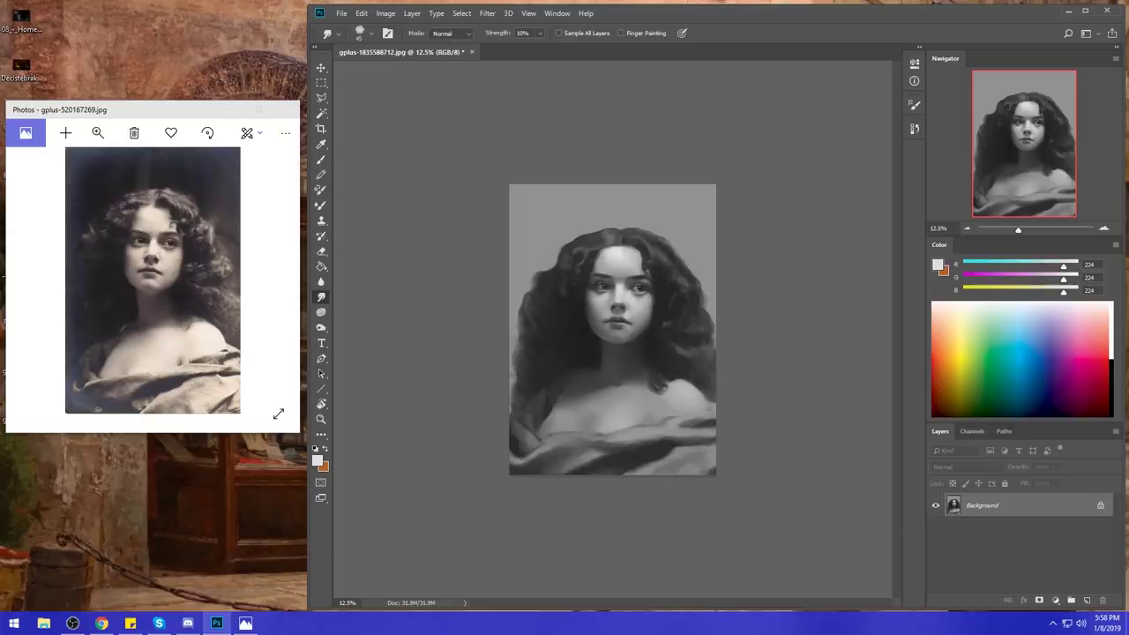
- Darken the right brow and hairline with a soft brush up to 900 px at 67% opacity in sampled grays RGB 81 and 46, and smudge them
key("b")
left_click(642, 277, "alt")
key("bracketright")
key("bracketright")
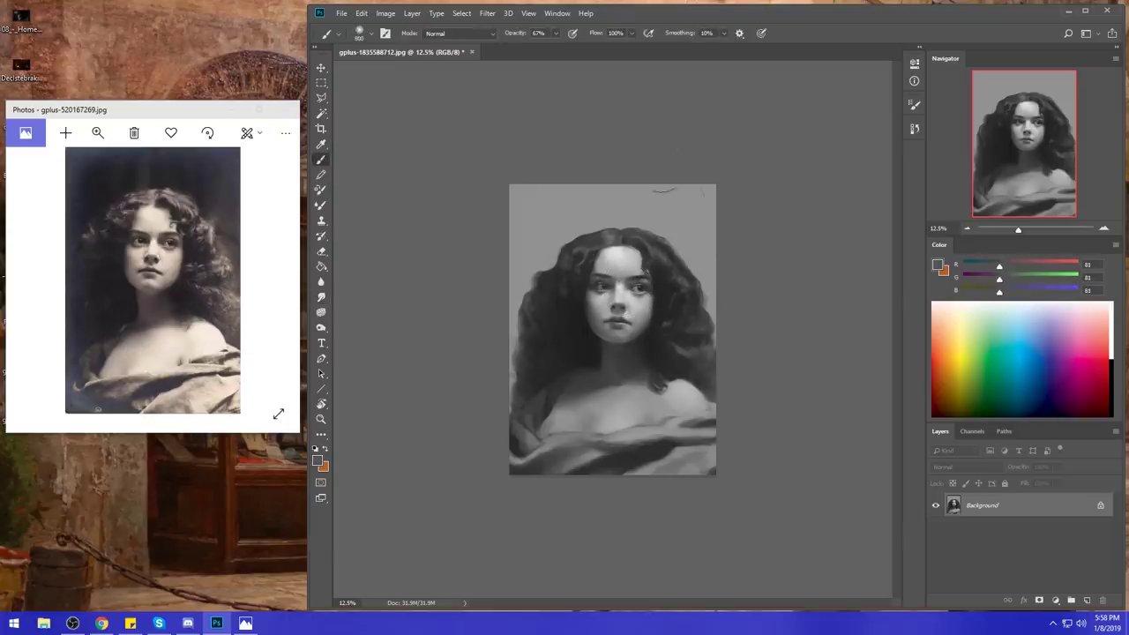
left_click(611, 272, "alt")
left_click(650, 249, "alt")
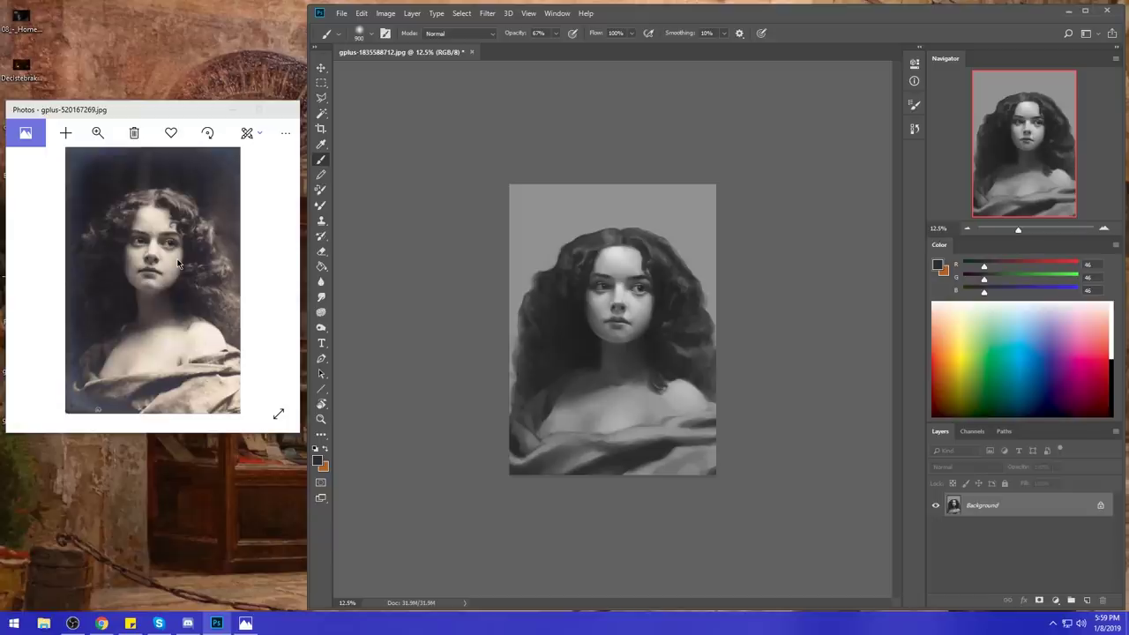
left_click(321, 298)
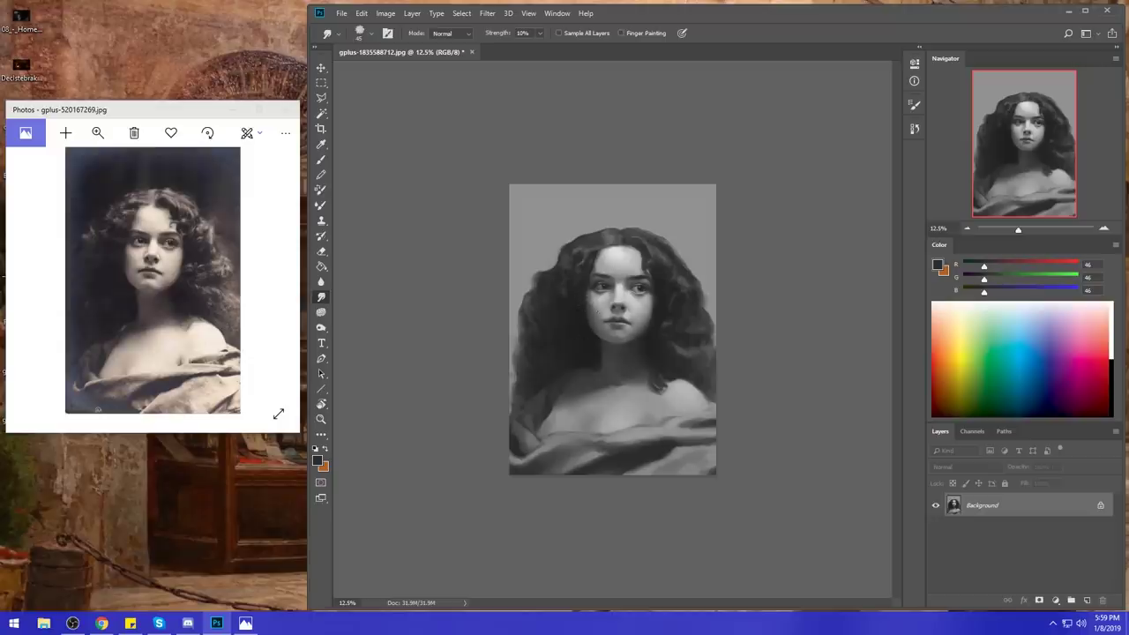
- Shade the left cheek and jaw edge with the 900 px soft brush at 29% opacity, using dark gray sampled from the jaw
key("b")
left_click(591, 301, "alt")
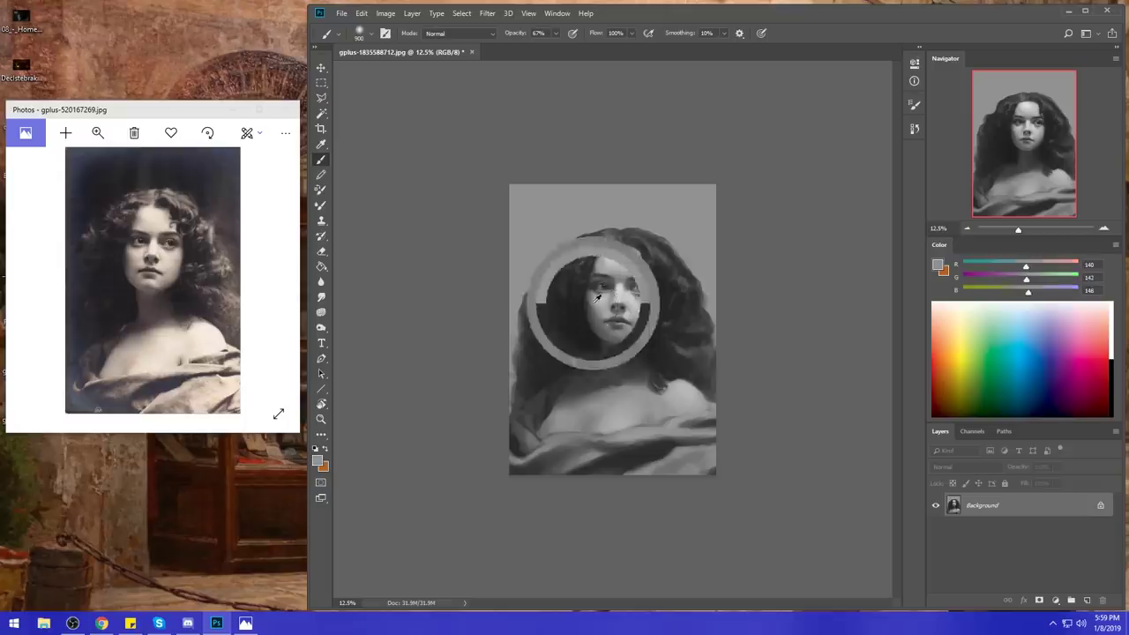
left_click(555, 33)
left_click_drag(559, 46, 534, 46)
left_click(592, 317, "alt")
mouse_move(591, 316)
left_mouse_down()
mouse_move(587, 305)
mouse_move(602, 327)
left_mouse_up()
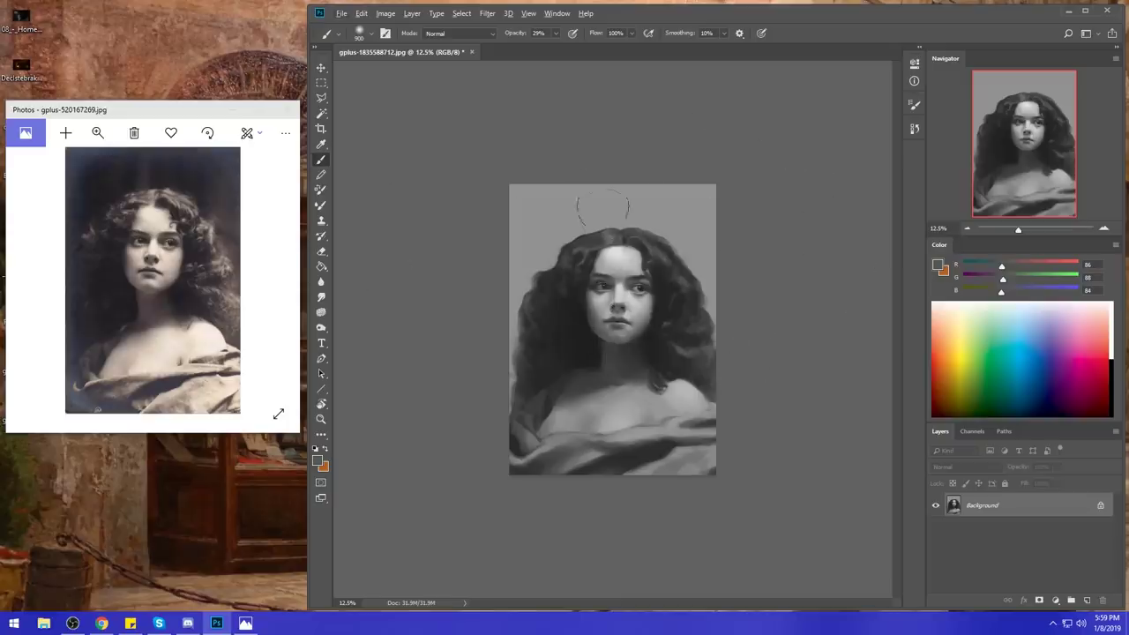
- Soften the hairline around the forehead with a 1200 px soft brush in sampled grays RGB 44 and 48, and smudge it at 10% strength
left_click(595, 262, "alt")
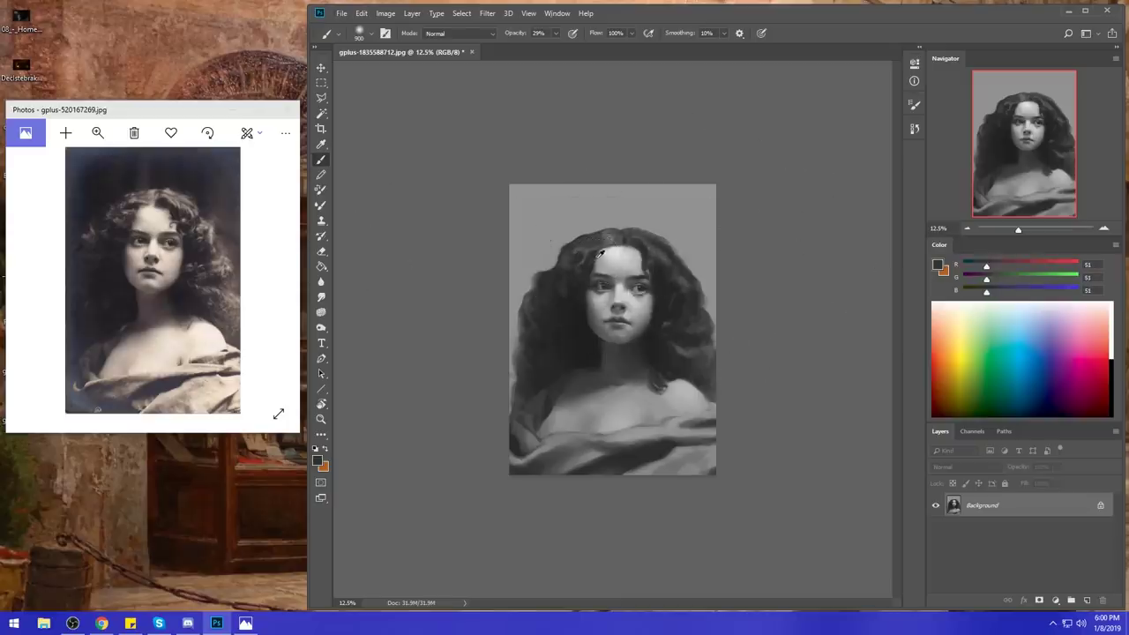
left_click(596, 260, "alt")
key("bracketright")
key("bracketright")
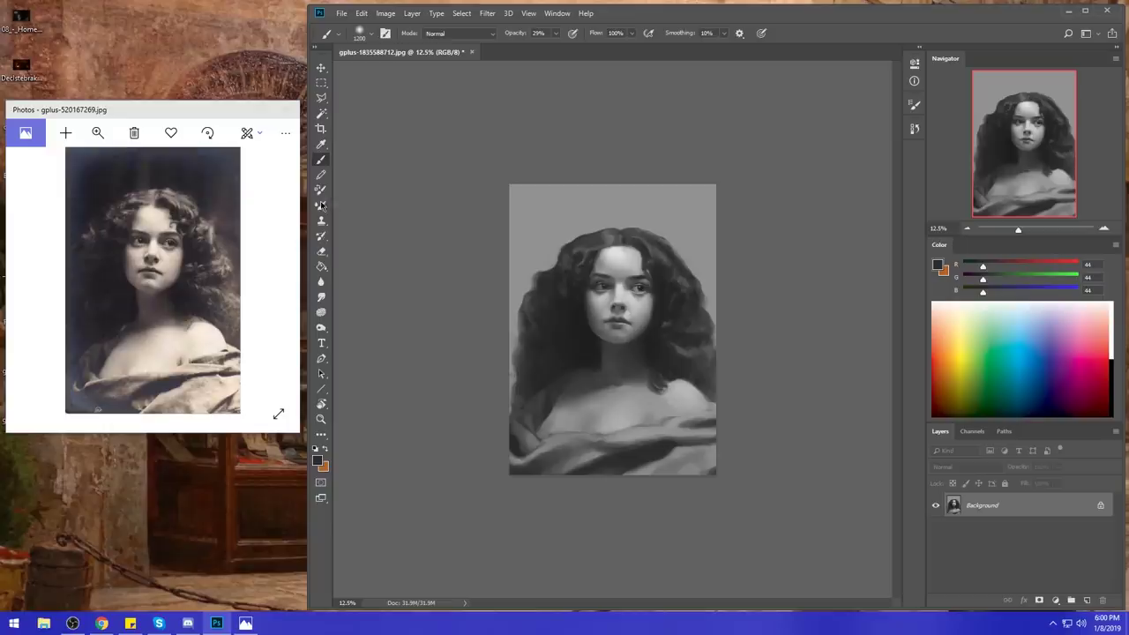
left_click(321, 298)
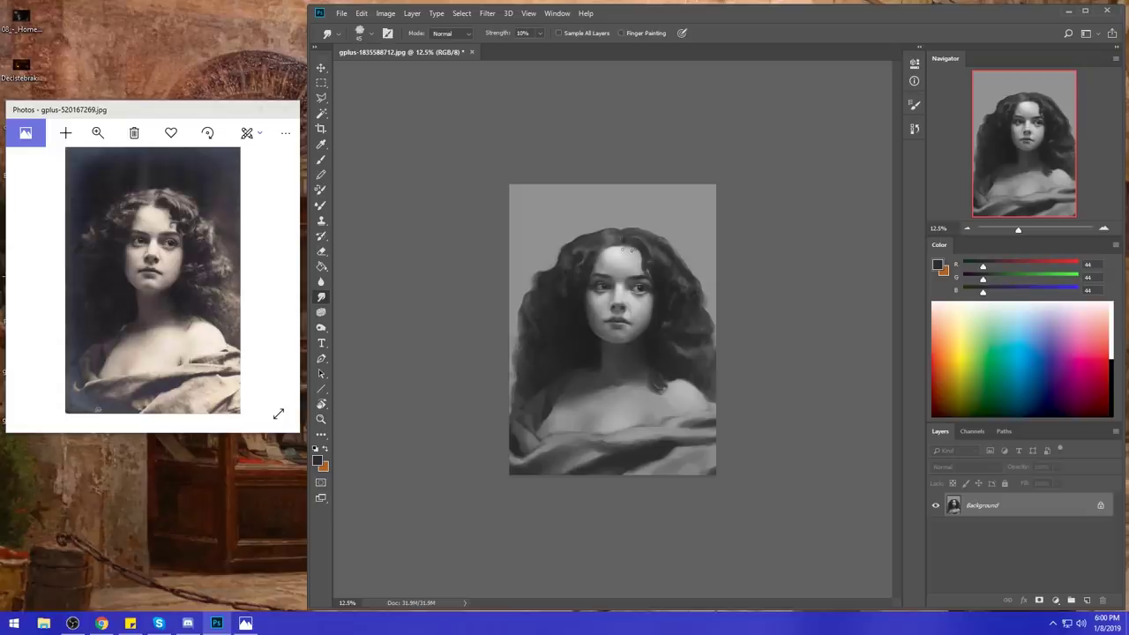
key("b")
left_click(639, 245, "alt")
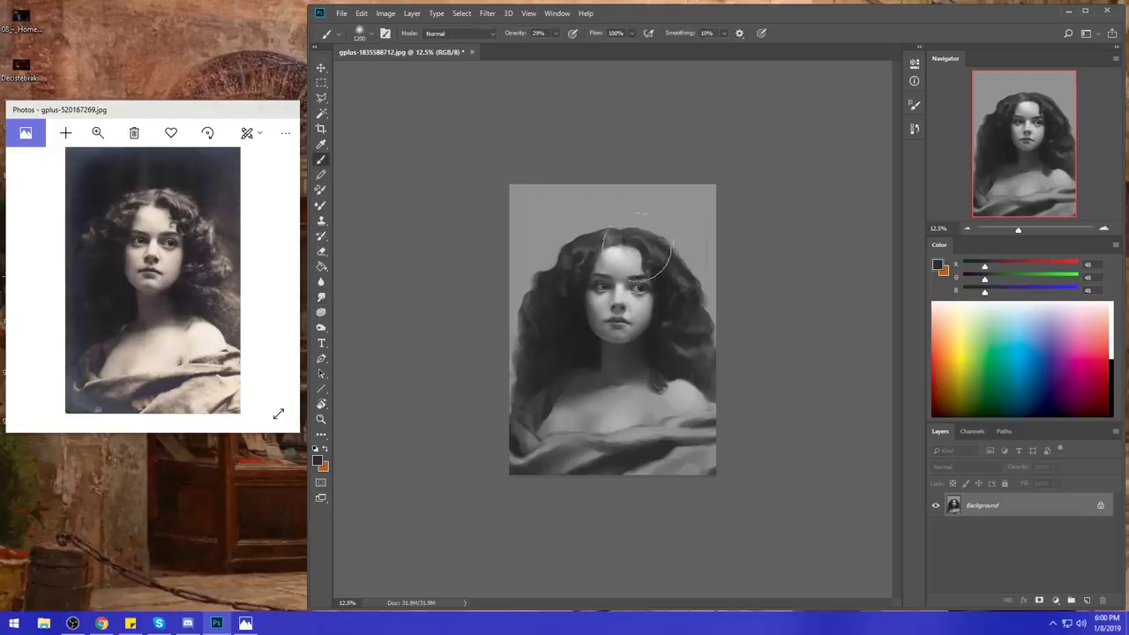
- Set the foreground color to white and brush soft highlights on the face at 29% opacity, reducing the brush to 600 px
left_click(938, 265)
left_click(799, 312)
key("Return")
key("bracketright")
key("bracketright")
key("bracketright")
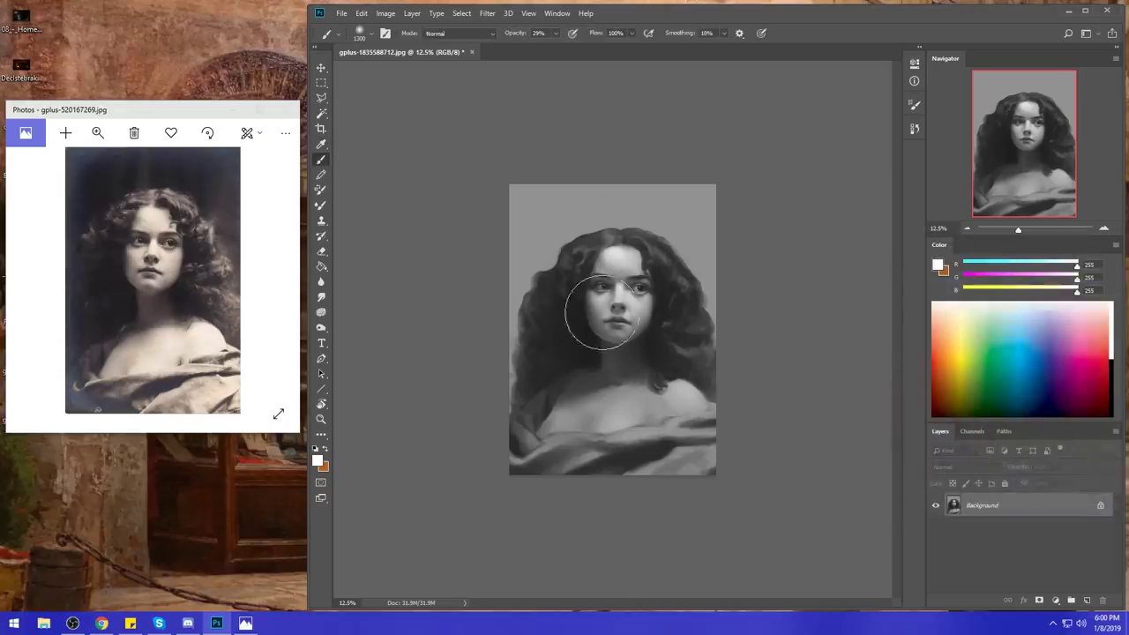
key("bracketleft")
key("bracketleft")
key("bracketleft")
key("bracketleft")
key("bracketleft")
key("bracketleft")
key("bracketleft")
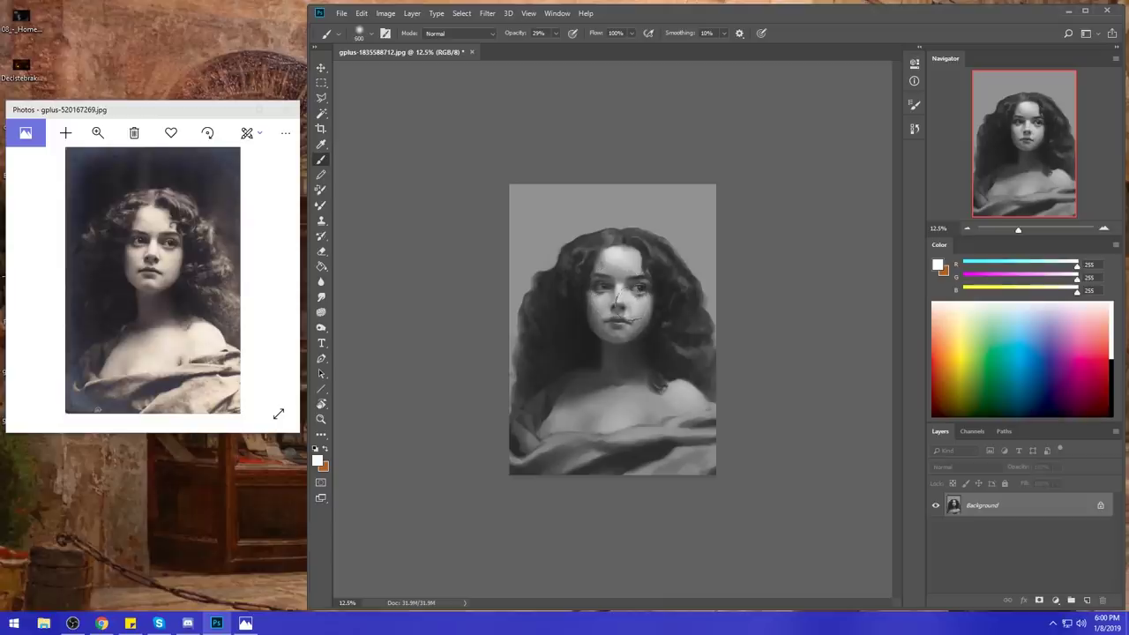
- Shade the right temple and adjoining hair with a soft brush at 1100 px, raising opacity to 64%, in sampled grays RGB 87 and 35
key("bracketright")
key("bracketright")
key("bracketright")
left_click(644, 283, "alt")
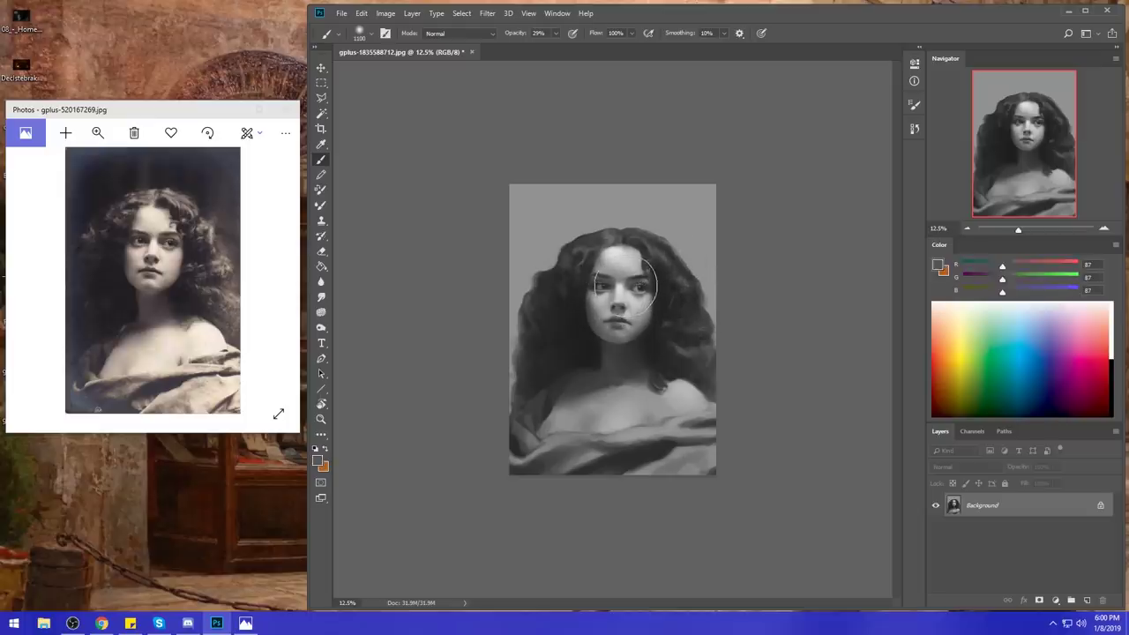
left_click(554, 33)
left_click_drag(558, 49, 579, 49)
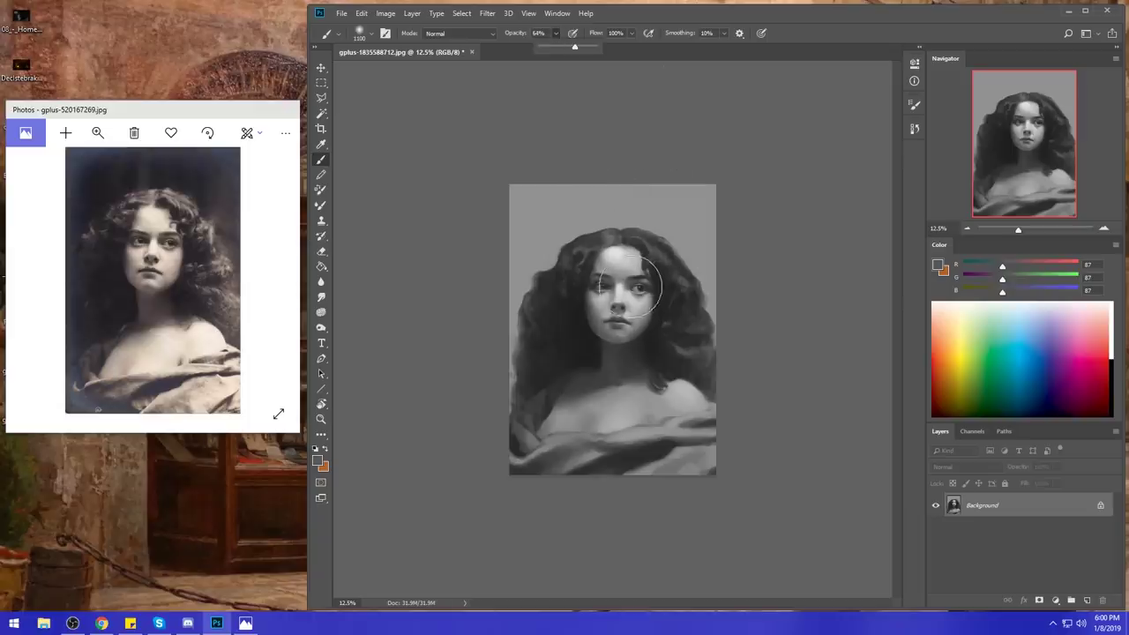
left_click(657, 266, "alt")
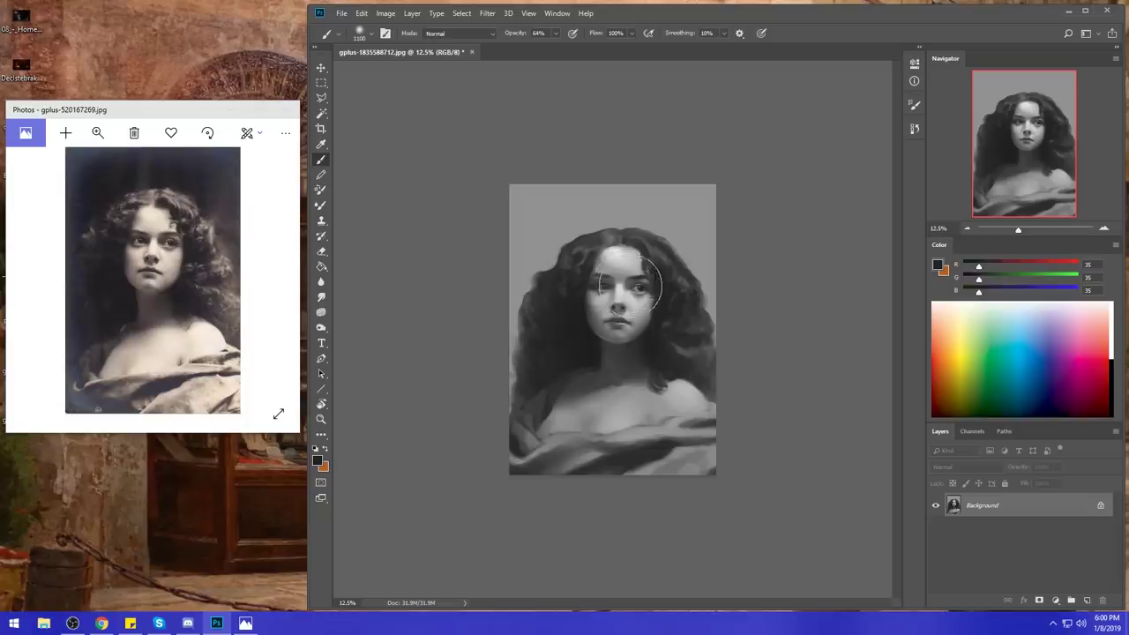
- Darken the left eye's inner corner with a 200 px soft brush at 64% opacity in gray RGB 39, and soften with Smudge at 10% strength
key("bracketleft")
key("bracketleft")
key("bracketleft")
key("z")
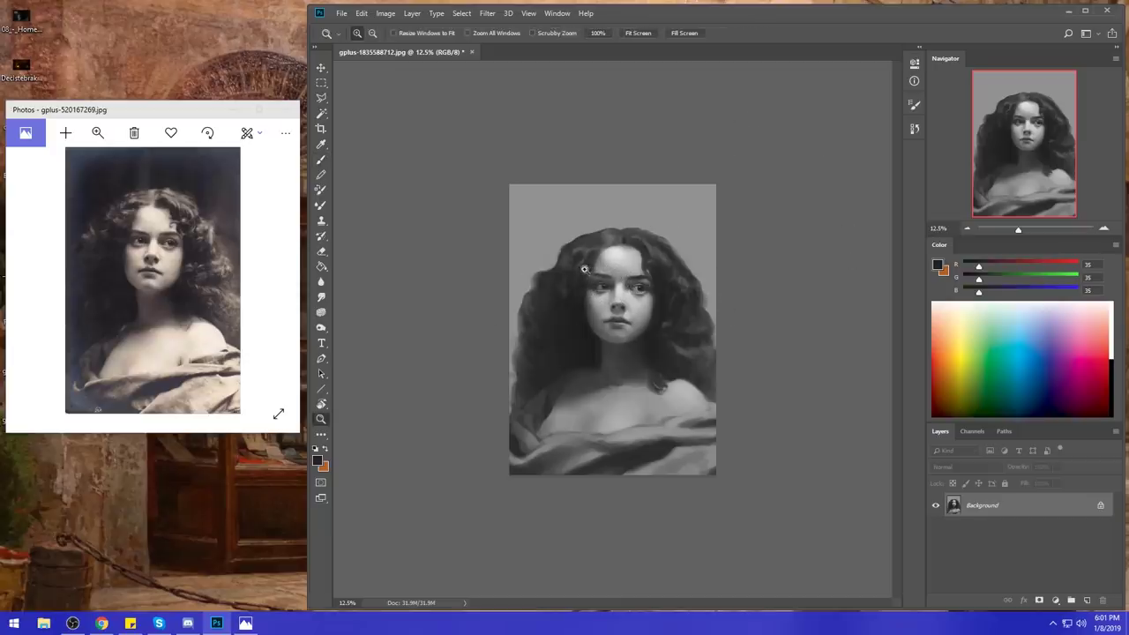
left_click_drag(635, 287, 686, 334)
key("b")
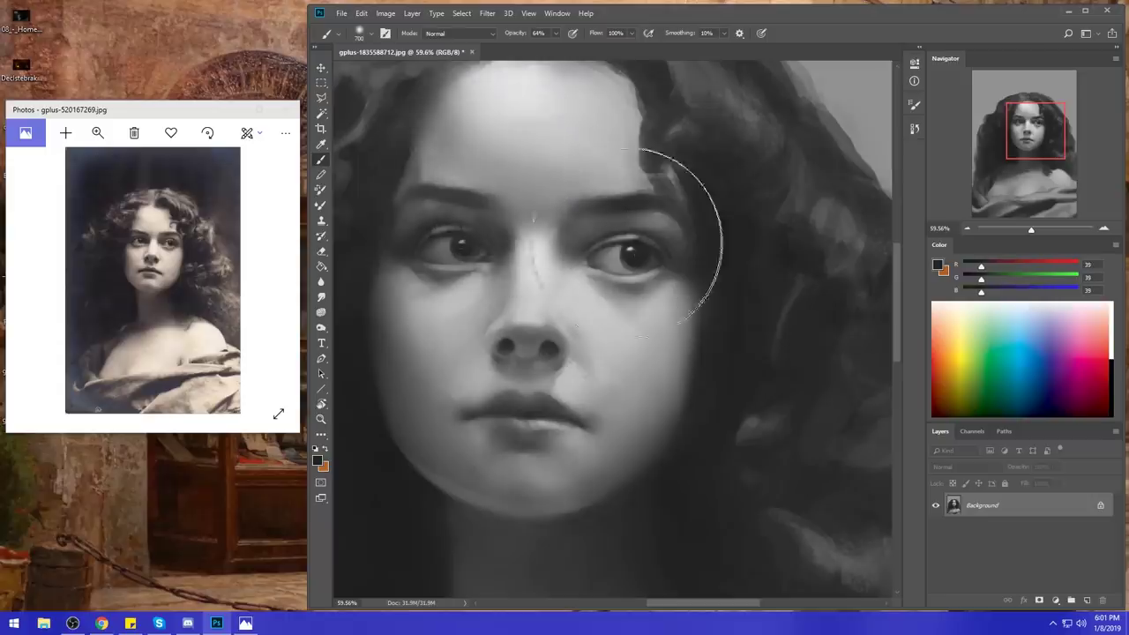
key("bracketleft")
key("bracketleft")
key("bracketleft")
key("bracketleft")
key("bracketleft")
left_click_drag(486, 253, 481, 243)
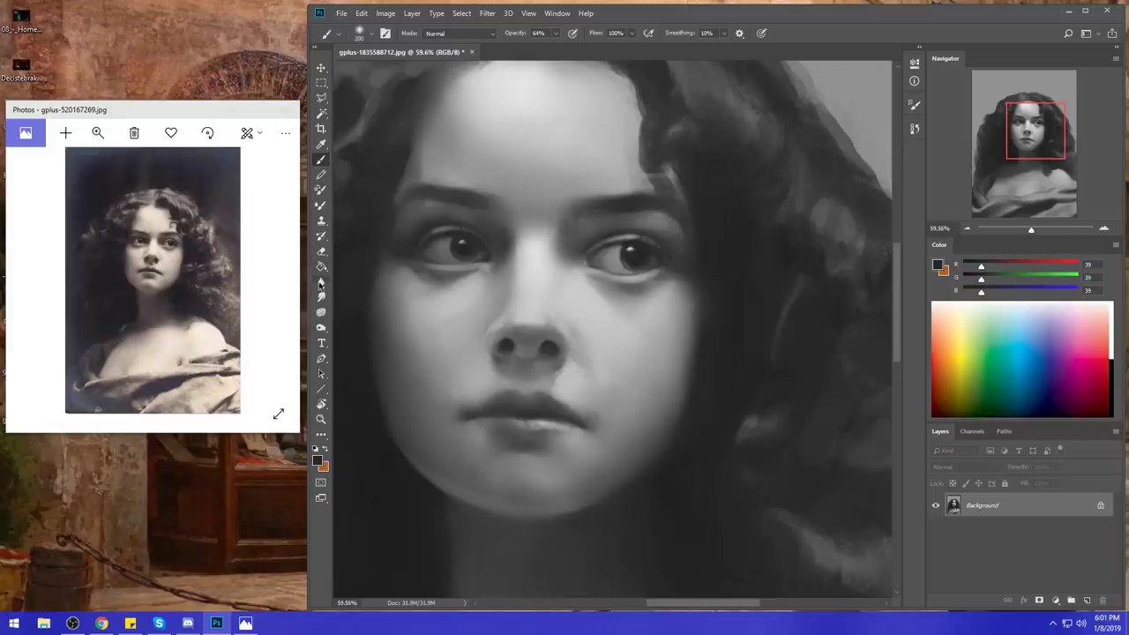
left_click(321, 297)
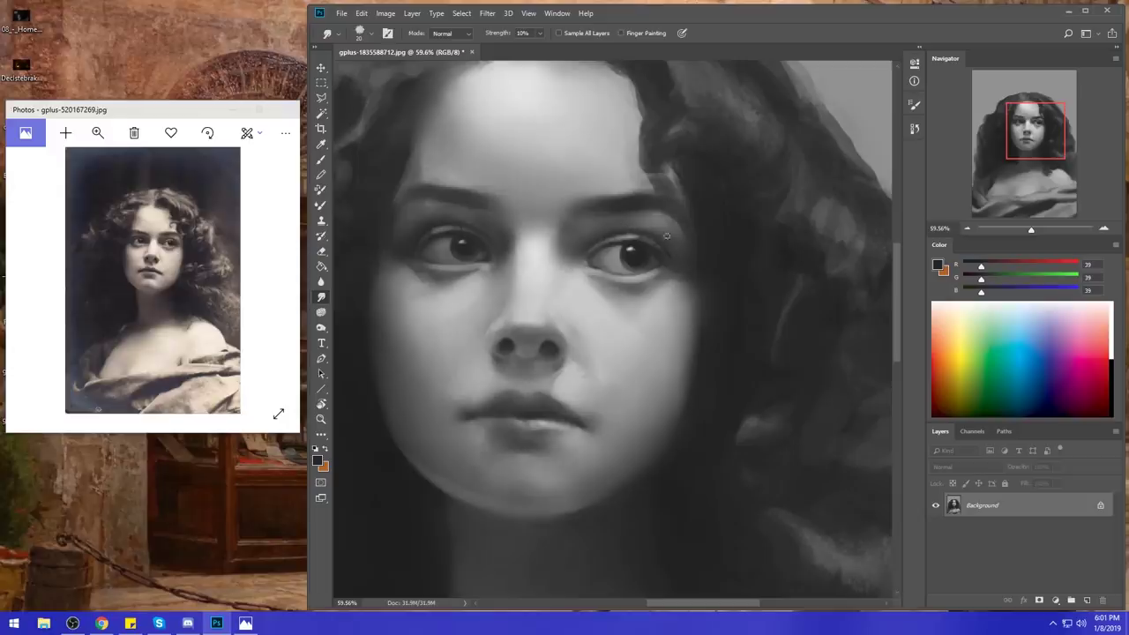
key("ctrl+0")
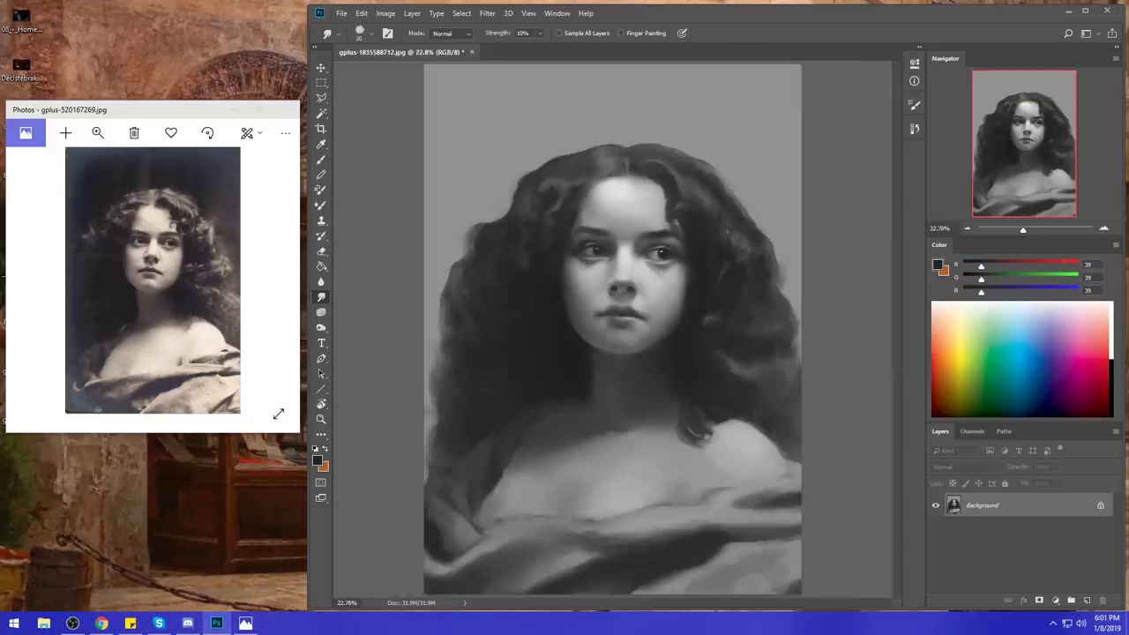
- Retouch the right eye area and forehead with the 200 px soft brush at 89% opacity in sampled grays RGB 124, 103 and 227
key("b")
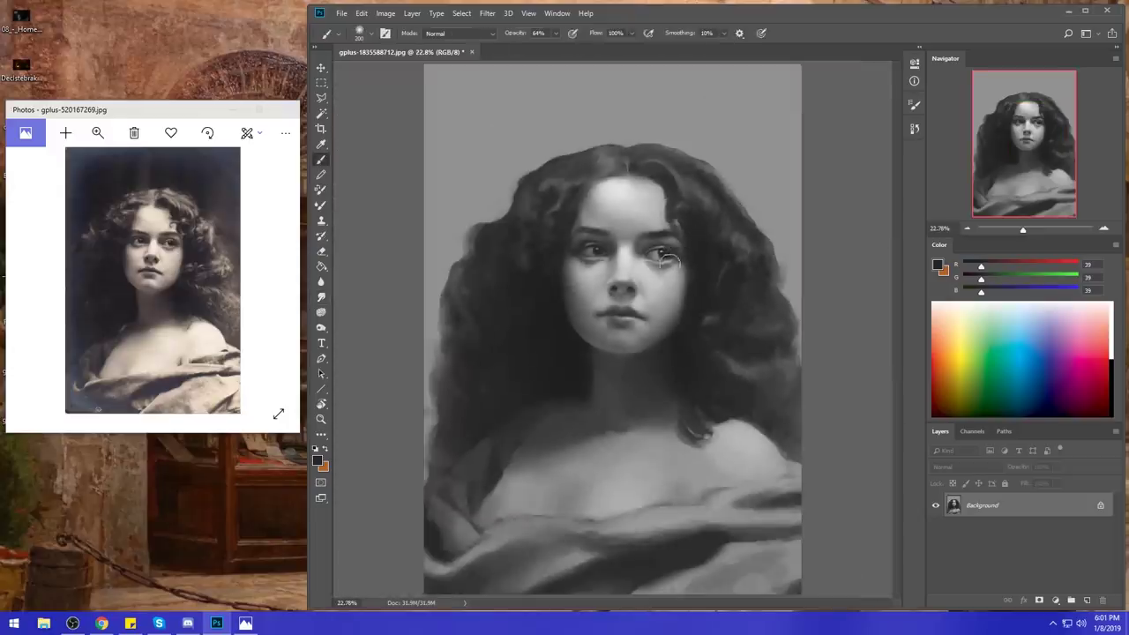
left_click(668, 261, "alt")
left_click(555, 33)
left_click_drag(564, 49, 576, 49)
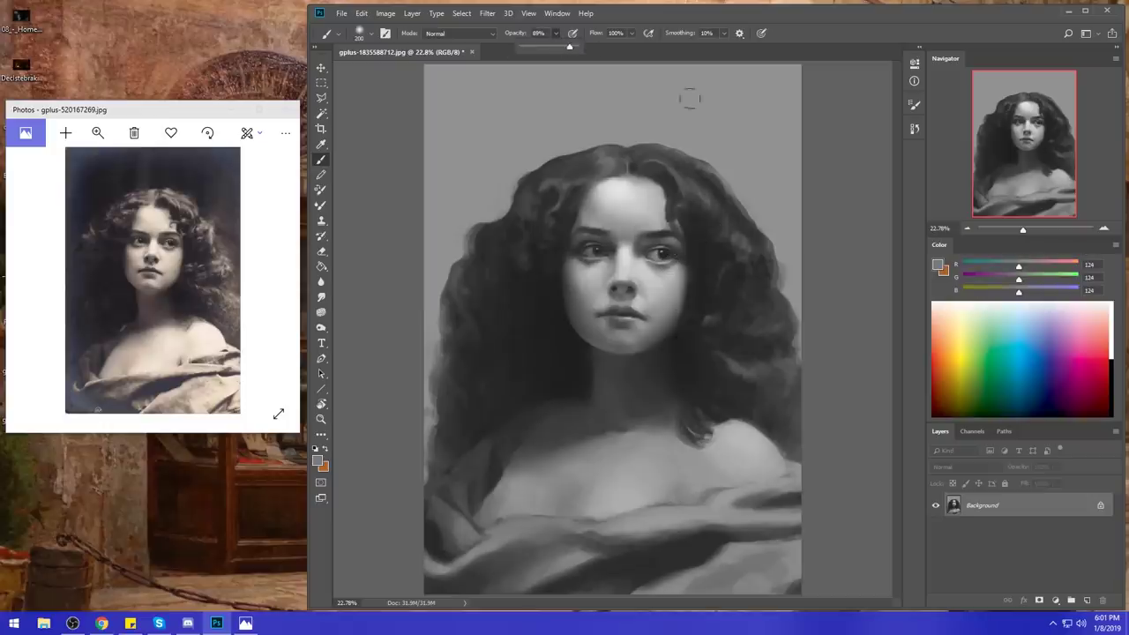
left_click(672, 260, "alt")
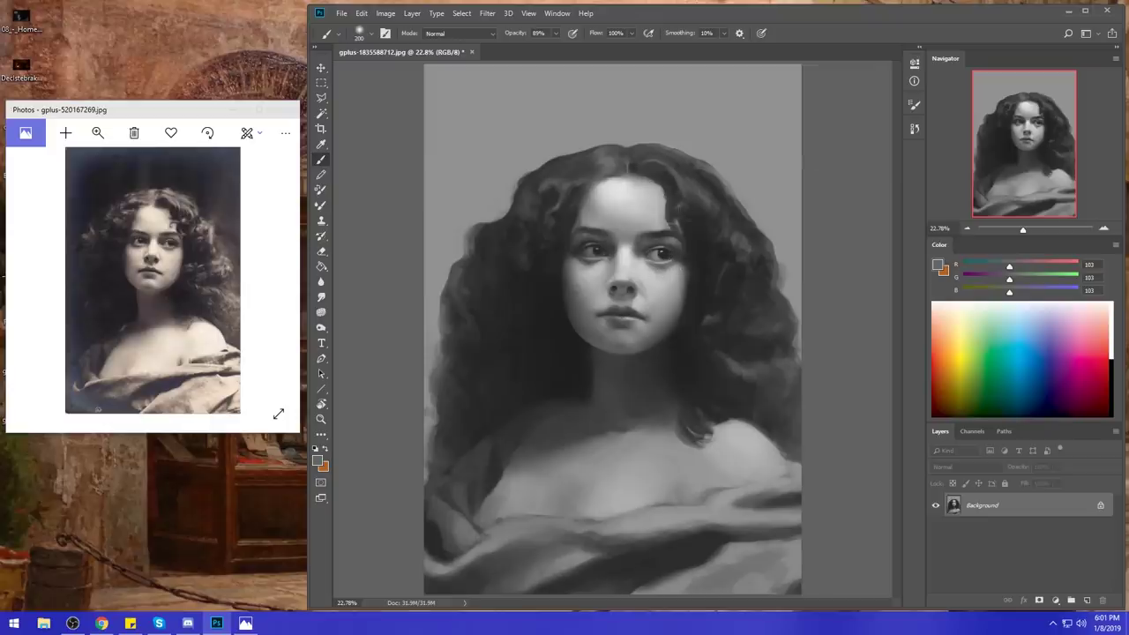
left_click(623, 185, "alt")
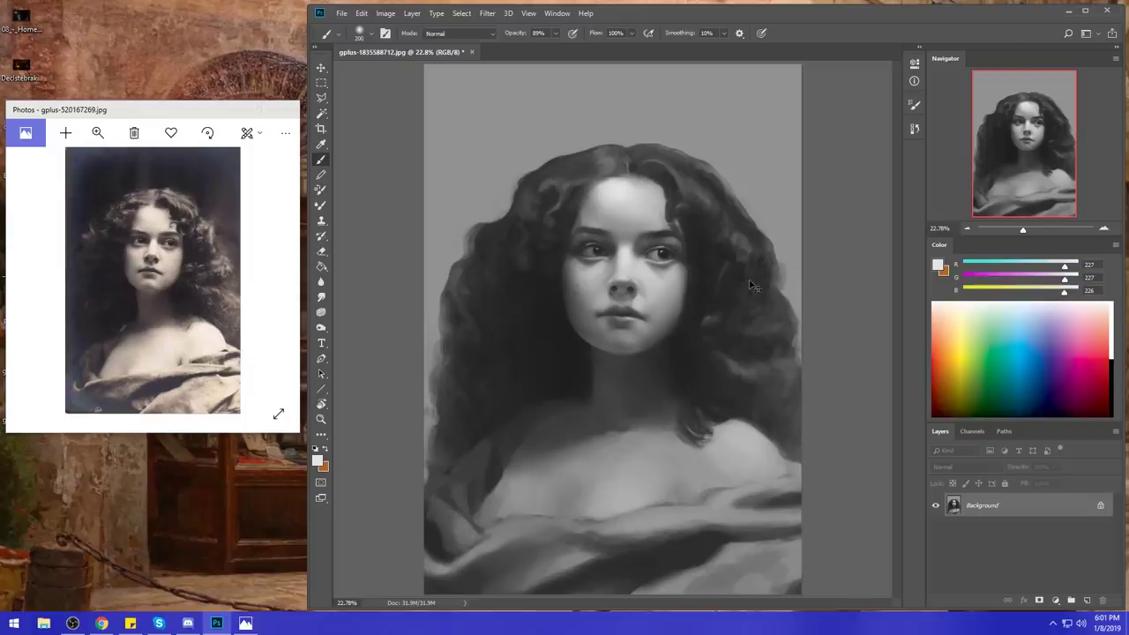
- Reshape the right mouth corner and cheek in Liquify with the Forward Warp brush at size 500, and apply the result
key("ctrl+minus")
key("ctrl+minus")
key("ctrl+minus")
left_click(487, 12)
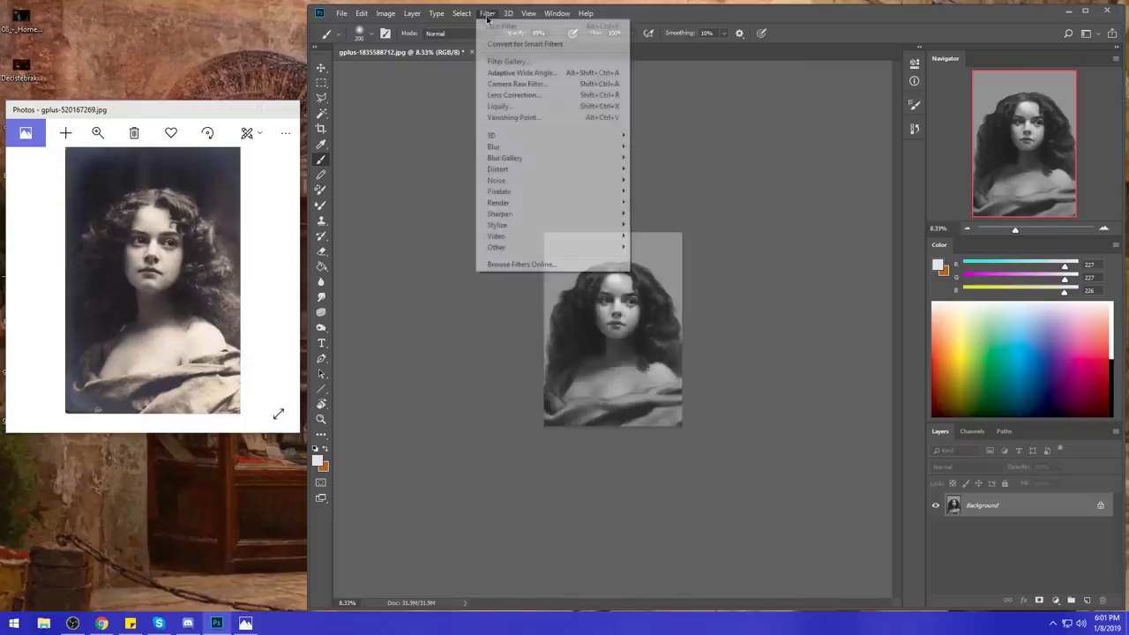
left_click(529, 111)
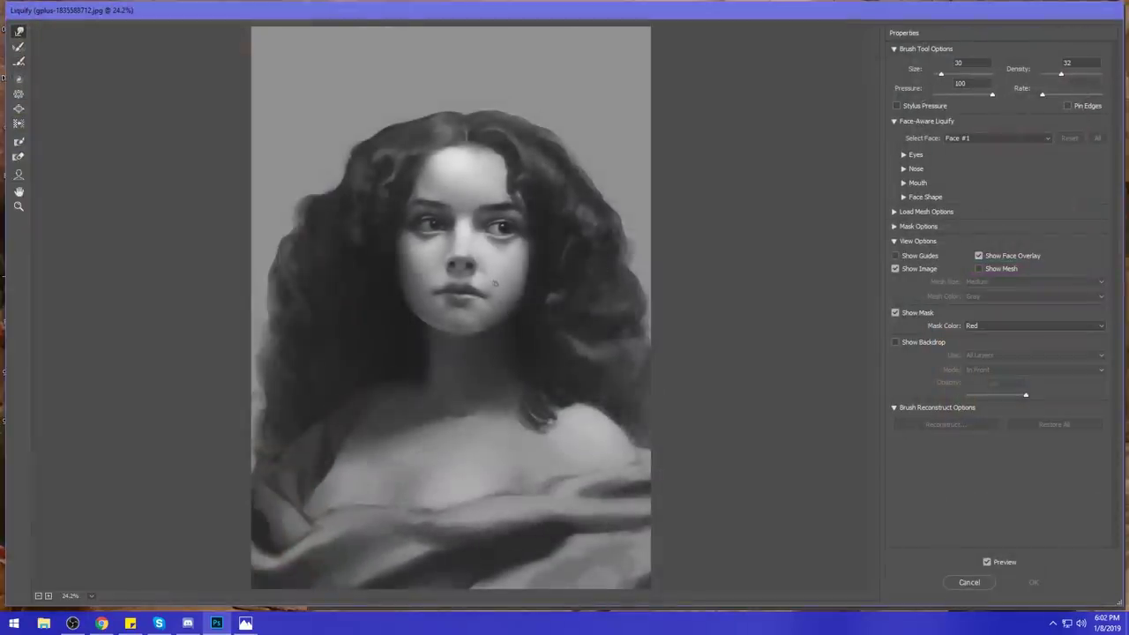
key("bracketright")
key("bracketright")
key("bracketright")
key("bracketright")
key("bracketright")
key("bracketright")
key("bracketright")
key("bracketright")
key("bracketright")
key("bracketright")
left_click_drag(491, 296, 506, 272)
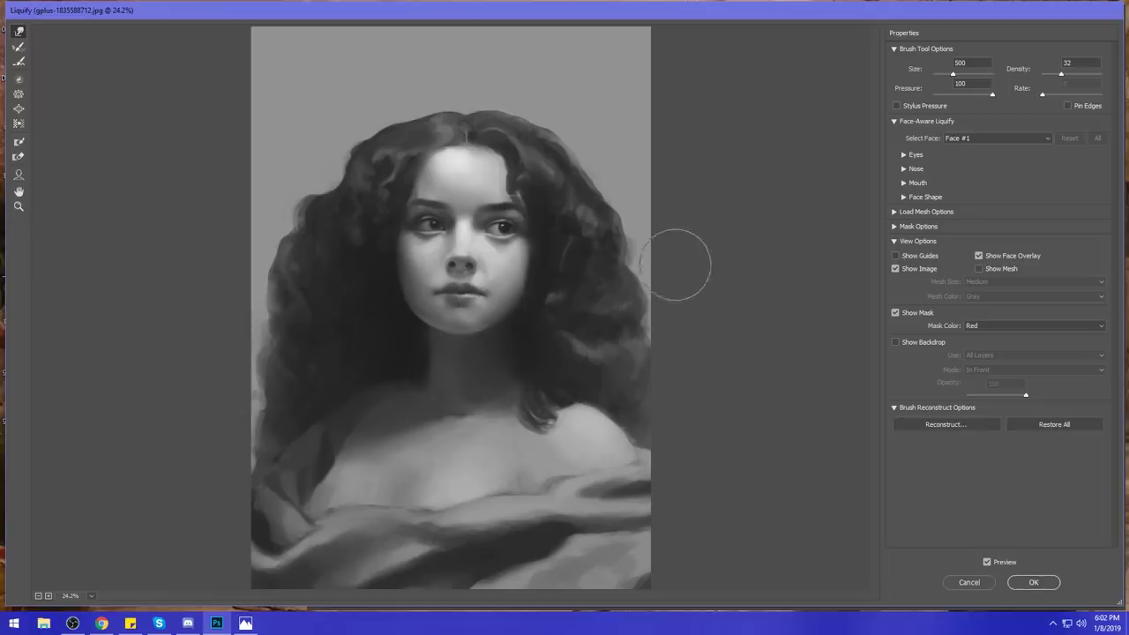
left_click(1034, 582)
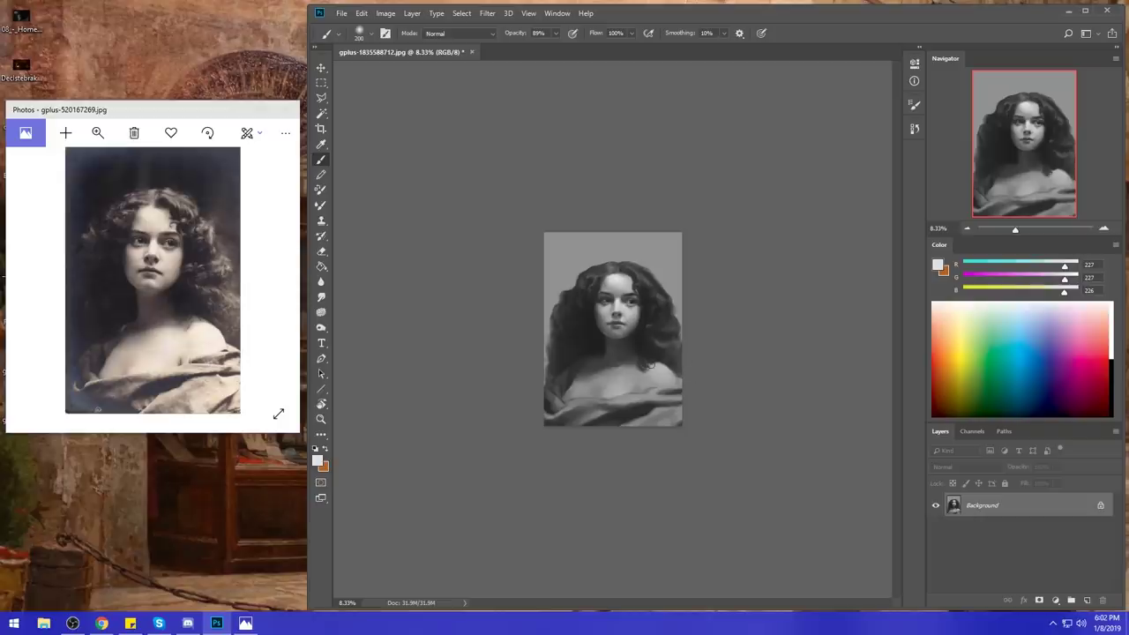
- Brighten the upper chest with the Dodge tool on Highlights at 14% exposure, undoing a stroke and redoing it with a 1000 px brush
left_click(321, 297)
left_click(321, 327)
left_click(370, 338)
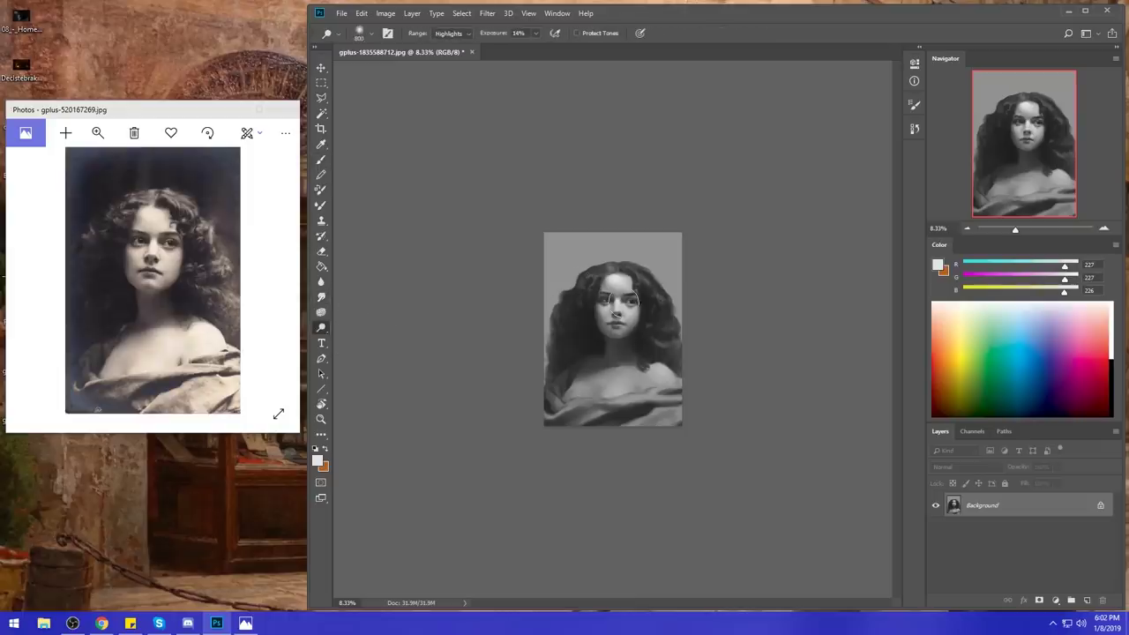
mouse_move(611, 388)
left_mouse_down()
mouse_move(661, 379)
mouse_move(577, 388)
left_mouse_up()
key("bracketleft")
key("bracketleft")
key("ctrl+z")
mouse_move(606, 385)
left_mouse_down()
mouse_move(637, 383)
mouse_move(609, 385)
left_mouse_up()
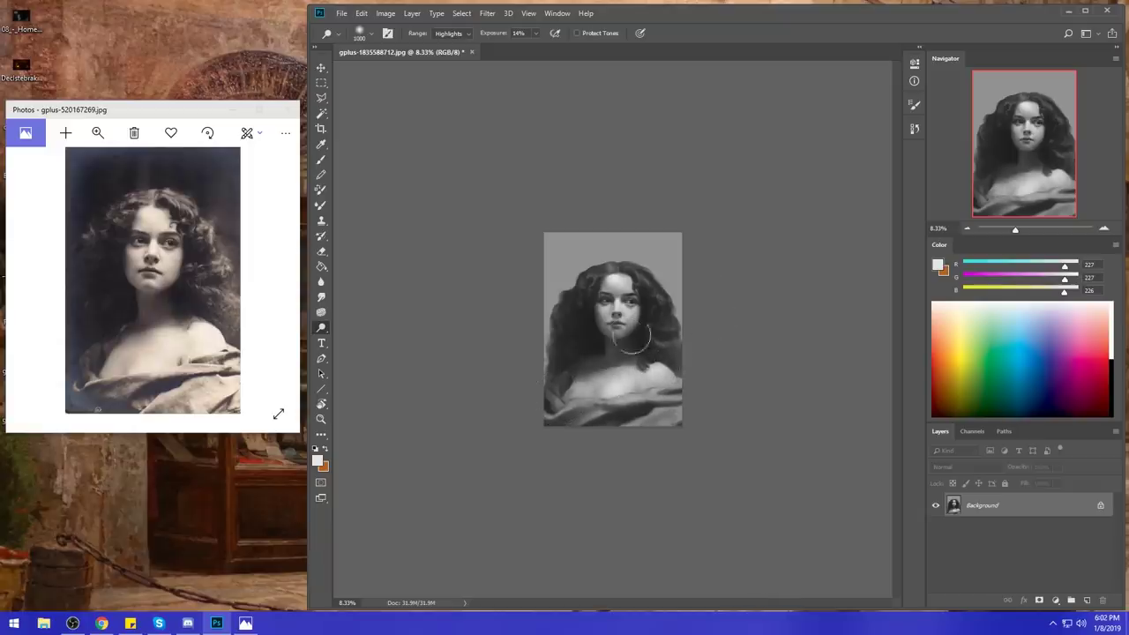
- Dodge the highlights along the chin and jaw with a smaller brush at 14% exposure, and enlarge the brush again to 900 px
key("bracketleft")
key("bracketleft")
key("bracketleft")
key("bracketleft")
key("bracketleft")
key("bracketleft")
left_click_drag(626, 335, 616, 339)
key("bracketright")
key("bracketright")
key("bracketright")
key("bracketright")
key("bracketleft")
- Tone the forehead with a soft brush up to 1300 px in Darken mode at 89% opacity, using sampled light grays
key("b")
left_click(620, 284, "alt")
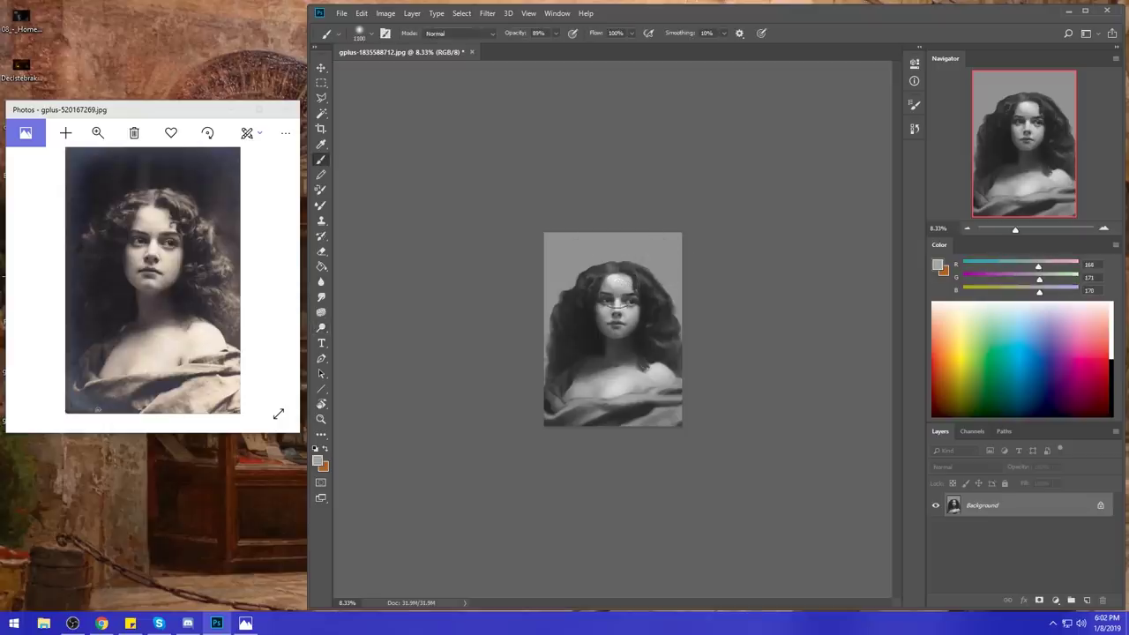
left_click(457, 33)
left_click(448, 90)
left_click(619, 279, "alt")
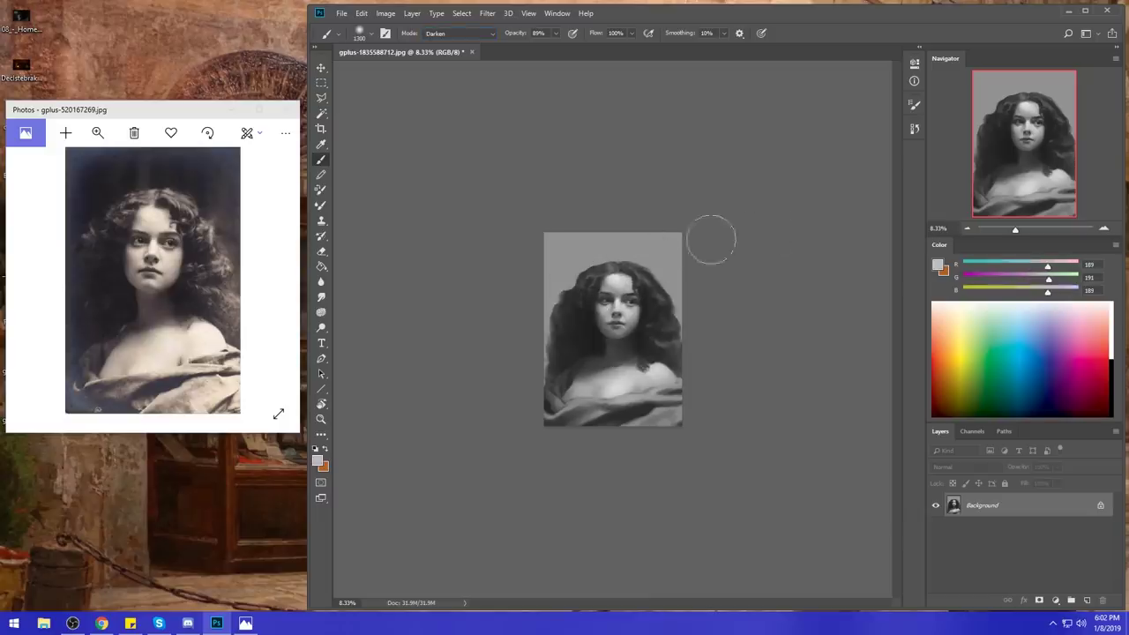
- Raise the hair's crown outline in Liquify with the Forward Warp brush at size 800, and apply the result
left_click(487, 13)
left_click(516, 108)
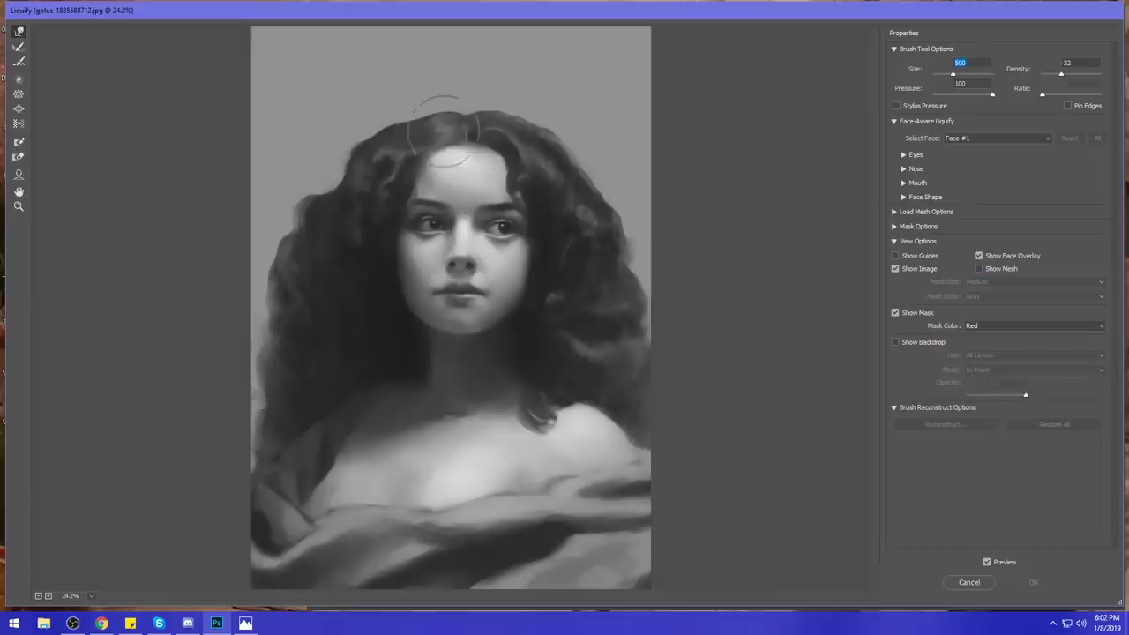
key("]")
mouse_move(401, 101)
left_mouse_down()
mouse_move(484, 91)
mouse_move(418, 108)
left_mouse_up()
left_click_drag(521, 108, 527, 105)
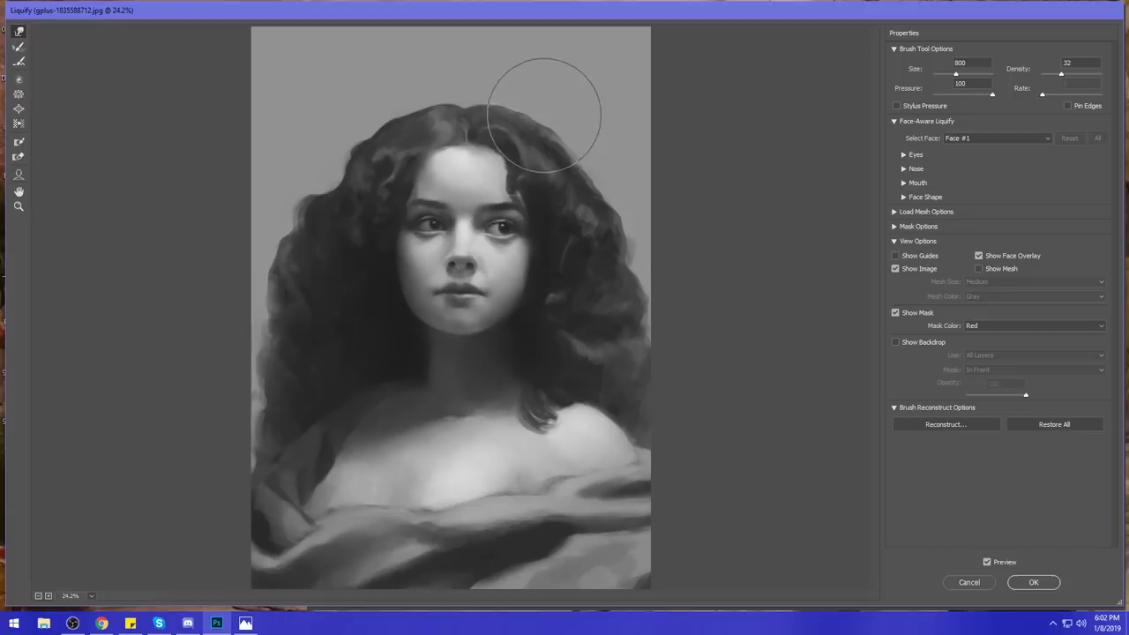
left_click(1041, 584)
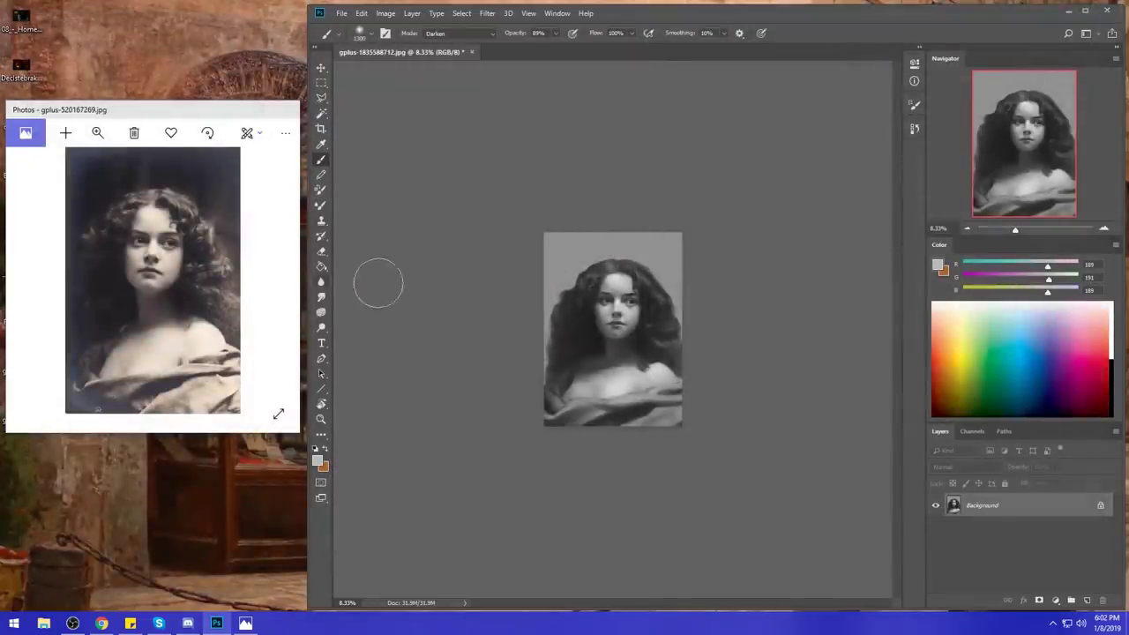
- Dodge the hair highlights across the crown on Highlights at 14% exposure, with a progressively smaller brush
left_click(321, 330)
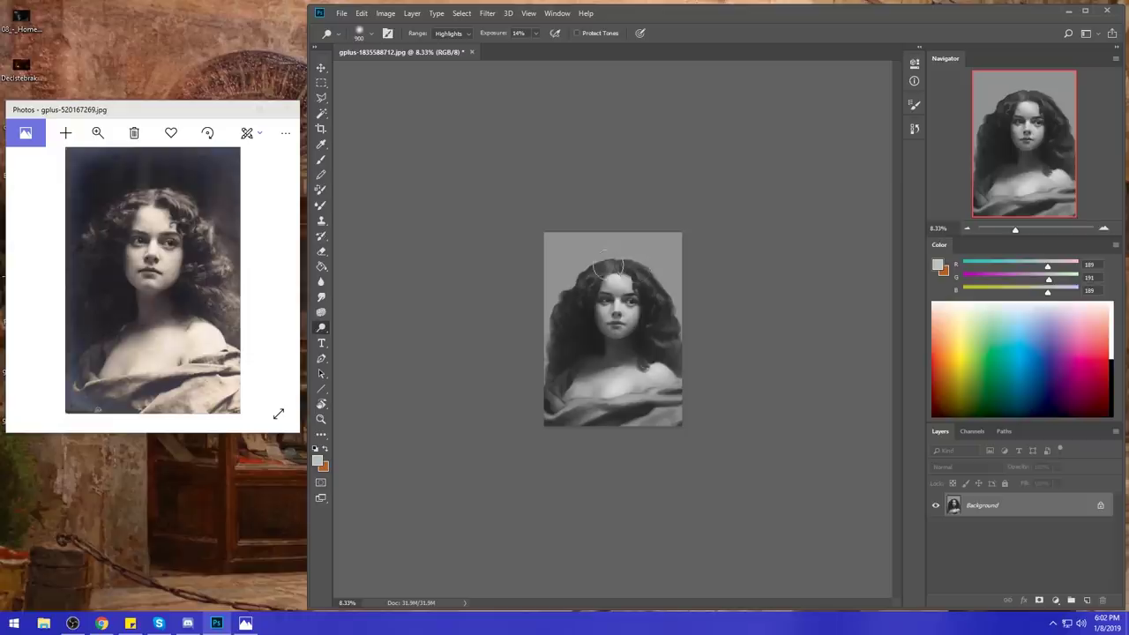
key("bracketleft")
key("bracketleft")
mouse_move(601, 275)
left_mouse_down()
mouse_move(646, 261)
mouse_move(646, 280)
mouse_move(690, 286)
mouse_move(649, 285)
mouse_move(629, 269)
left_mouse_up()
key("bracketleft")
key("bracketleft")
key("bracketleft")
- Load a 150 px brush preset in Normal mode at 100% opacity, and sample the background gray RGB 145 above the hair
key("b")
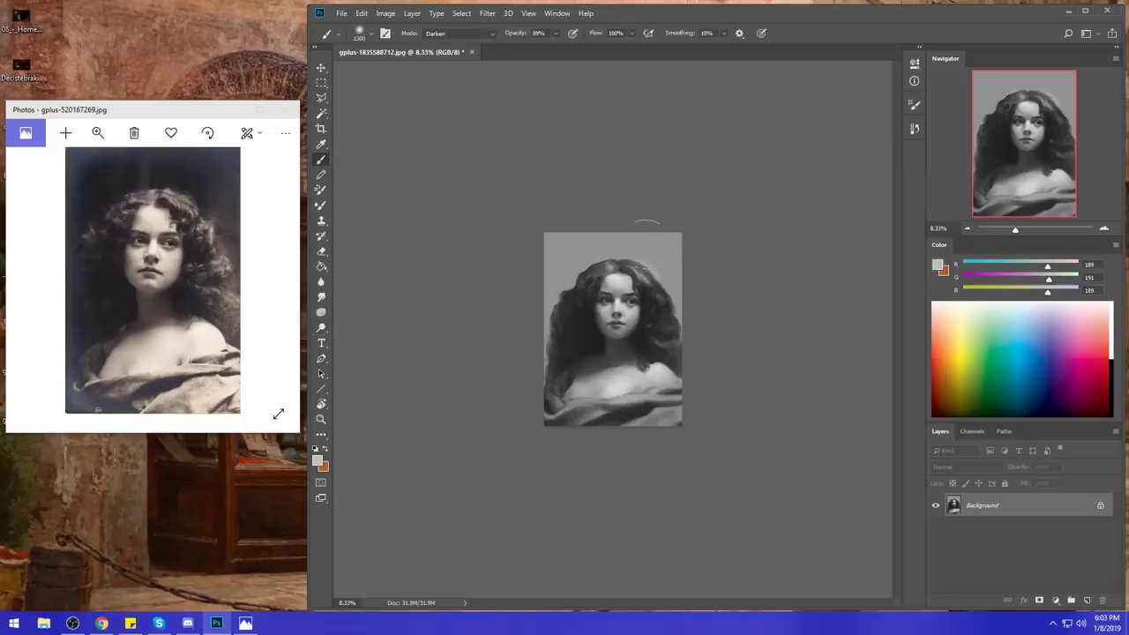
right_click(644, 221)
double_click(726, 481)
left_click(557, 34)
left_click_drag(555, 47, 565, 48)
left_click(459, 32)
left_click(441, 44)
left_click(622, 258, "alt")
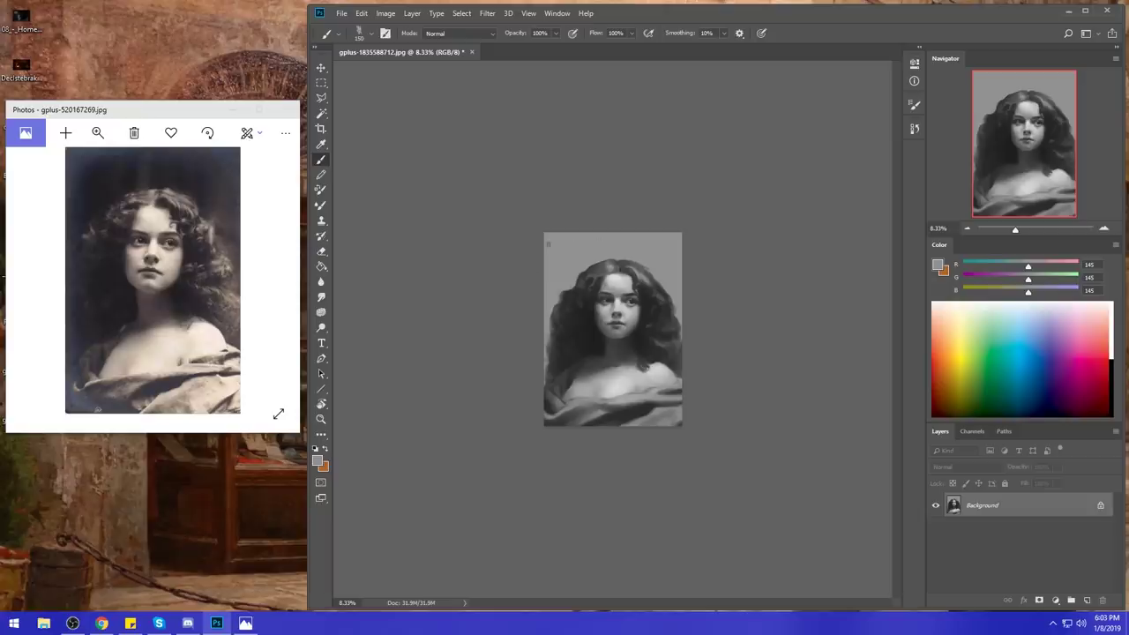
- Dodge the right shoulder and chest with a soft brush of at least 1200 px on Highlights at 14% exposure, and undo the last stroke
left_click(321, 328)
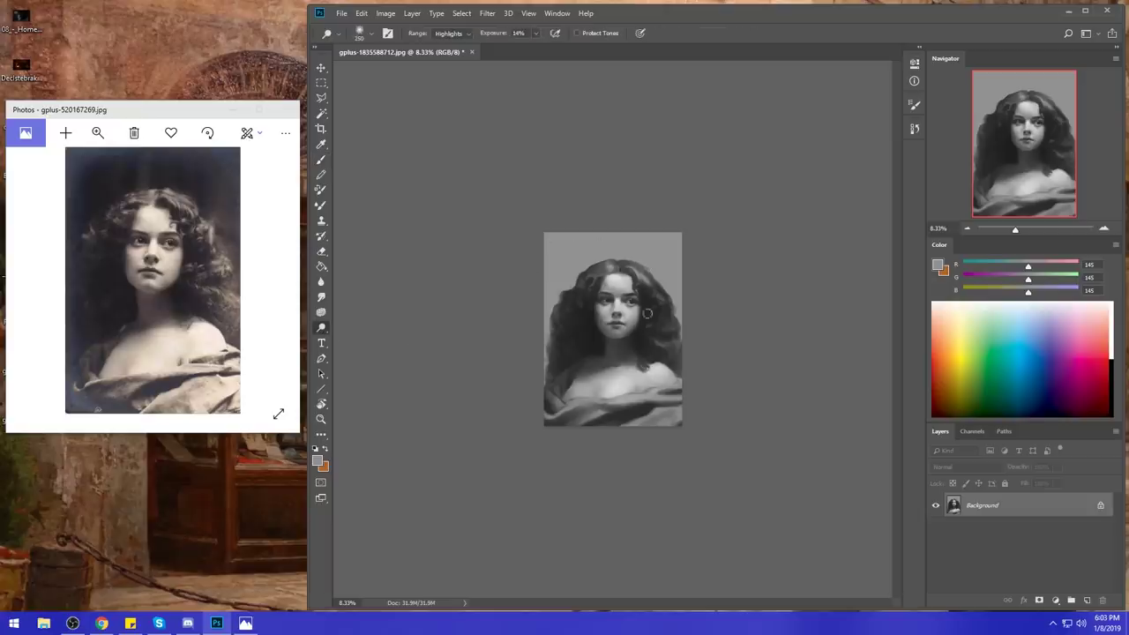
key("bracketright")
key("bracketright")
key("bracketright")
key("bracketright")
key("bracketright")
key("bracketright")
key("bracketright")
key("bracketright")
key("bracketright")
key("bracketright")
left_click_drag(660, 375, 616, 381)
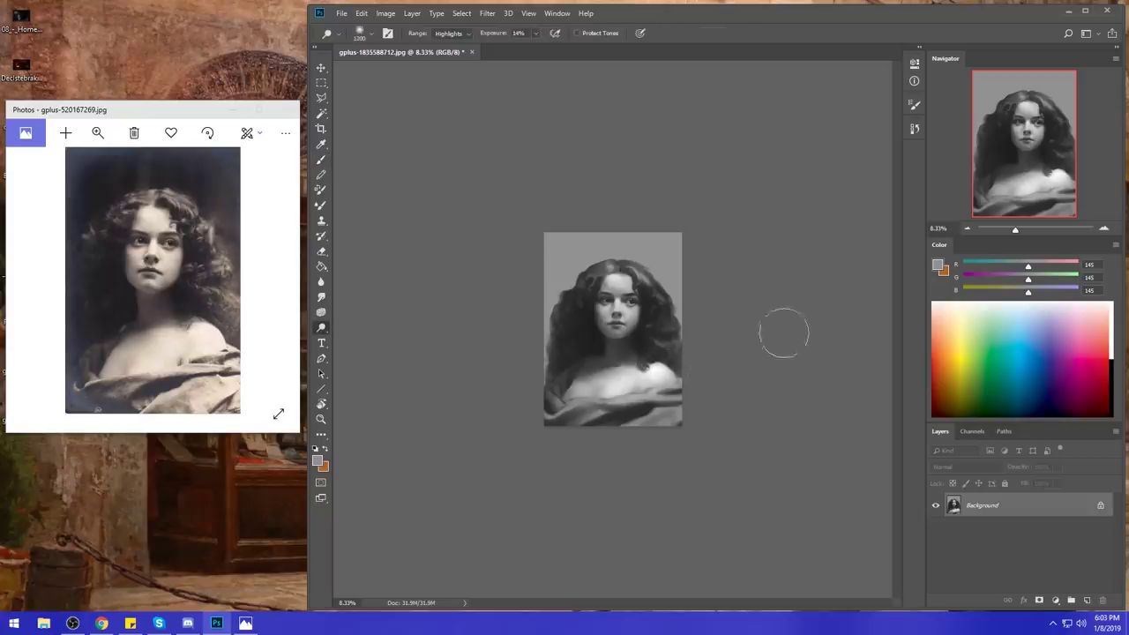
key("ctrl+z")
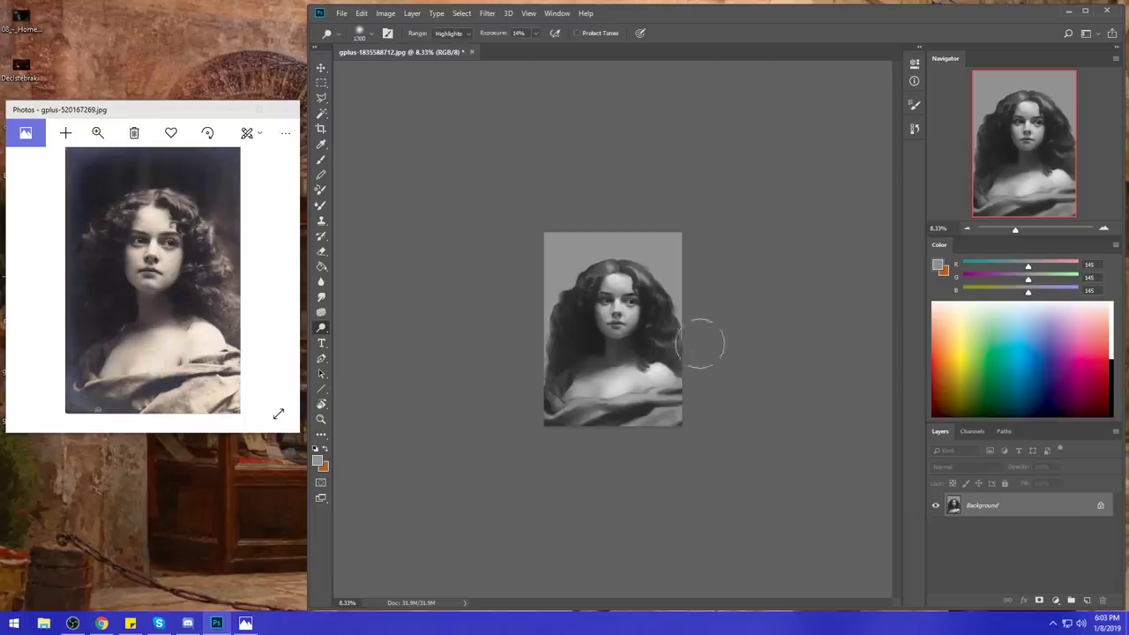
- Clear the whole-canvas selection and select the gray background around the hair with the Magic Wand at tolerance 16
key("b")
key("ctrl+a")
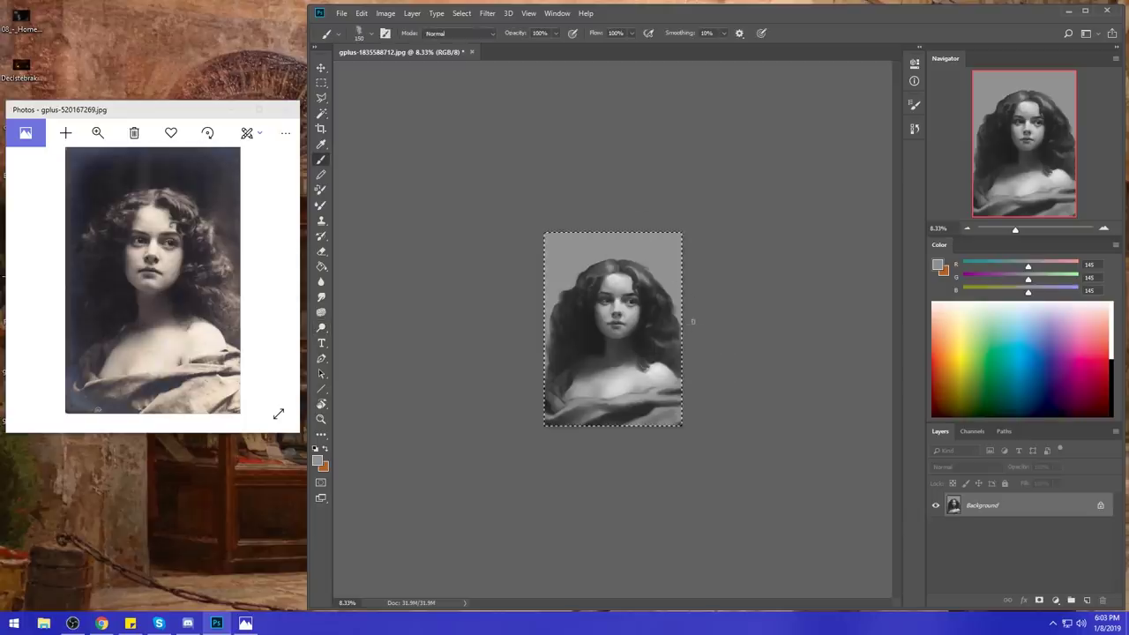
key("m")
right_click(582, 297)
left_click(609, 300)
left_click(321, 113)
left_click(641, 262)
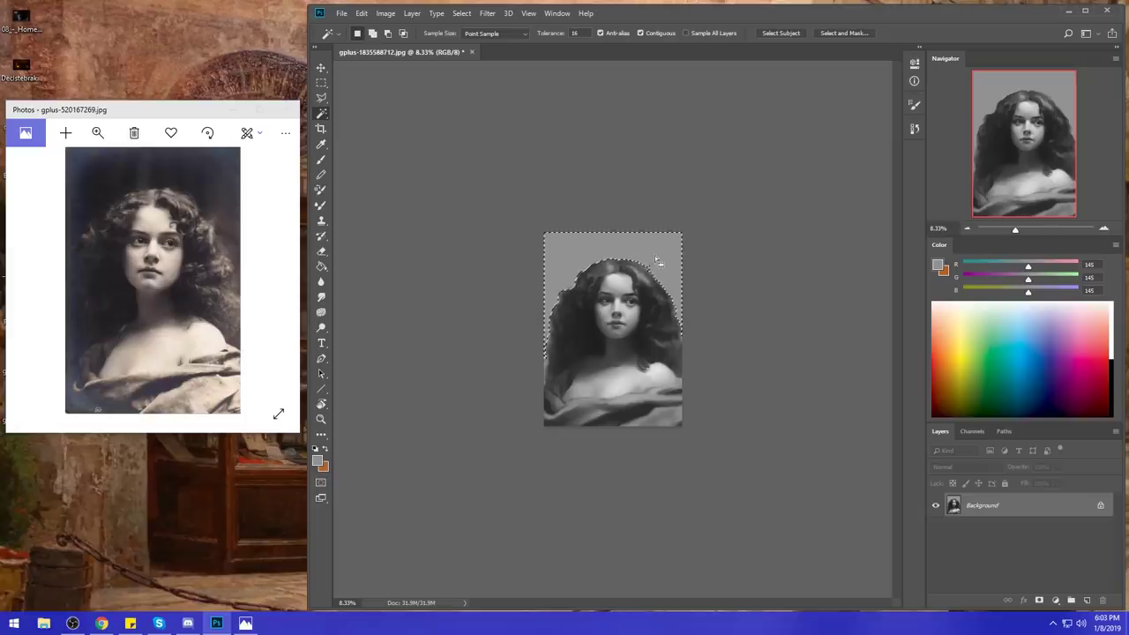
- Darken the selected background with Hue/Saturation by setting Lightness to -42, and deselect it
key("ctrl+d")
key("ctrl+u")
left_click_drag(931, 383, 907, 386)
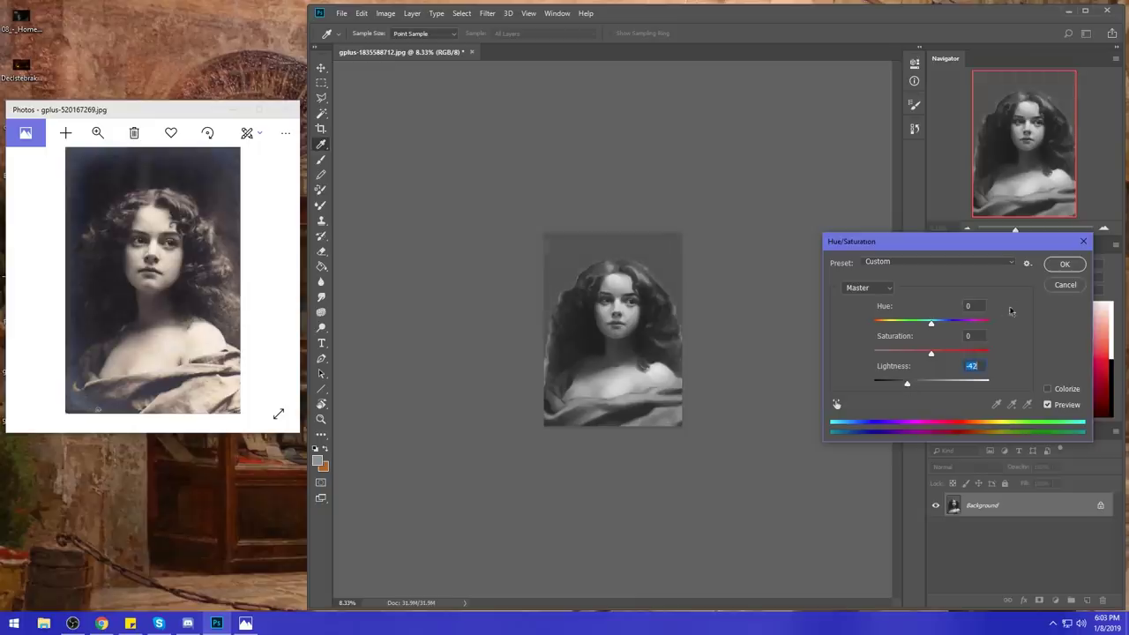
left_click(1063, 265)
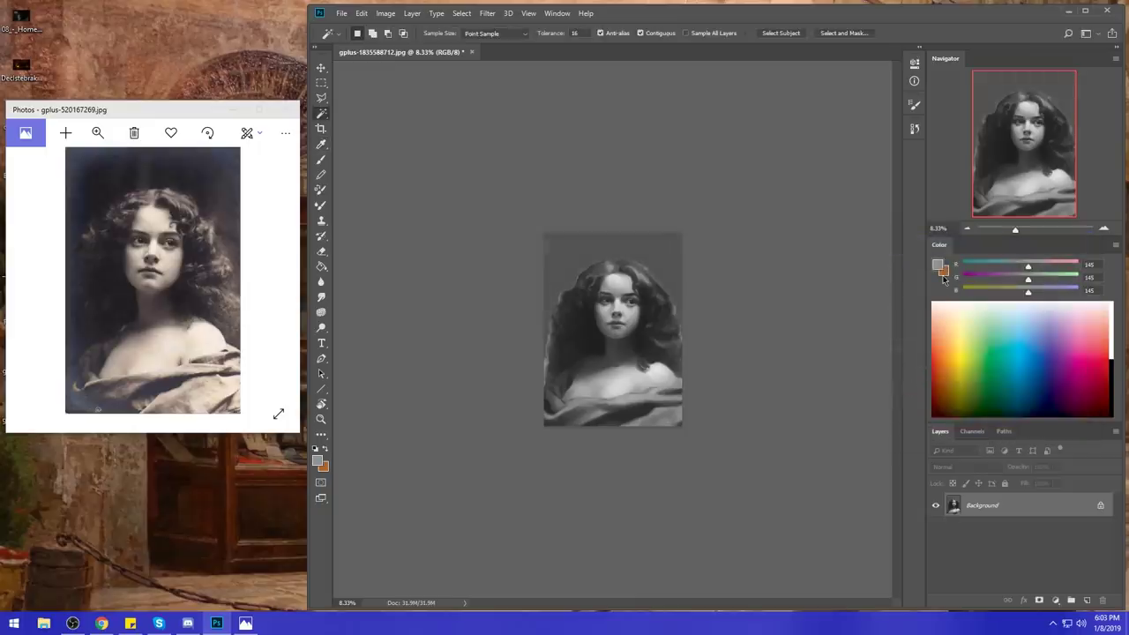
key("m")
right_click(579, 322)
left_click(600, 330)
- Dodge the bright shoulder beside the drape with a 1300 px brush on Highlights at 14% exposure
key("b")
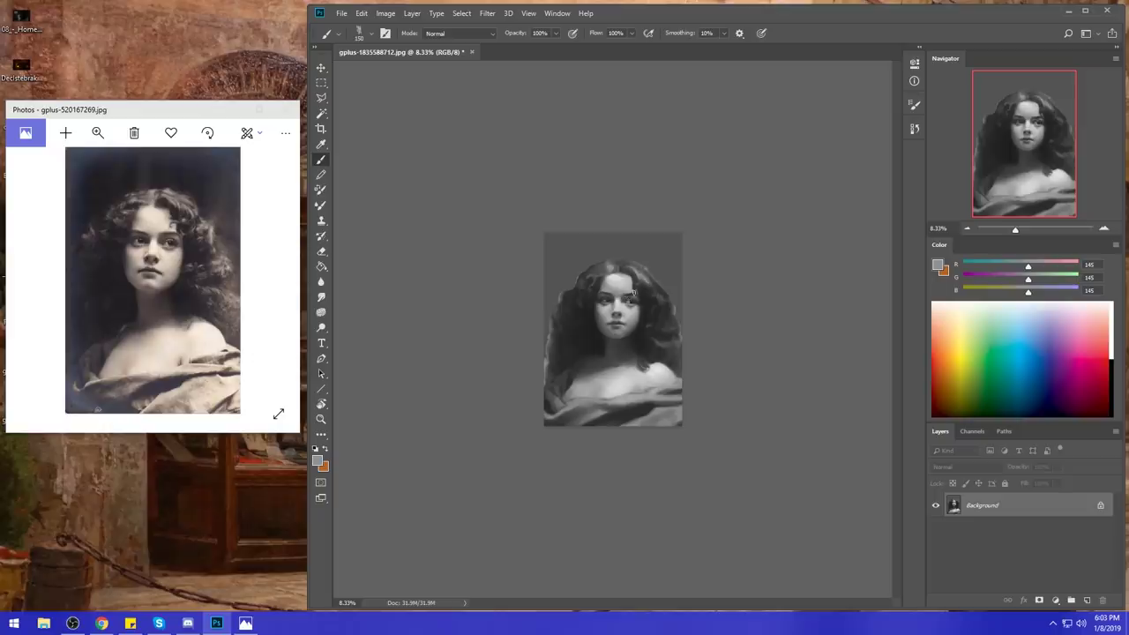
left_click(321, 328)
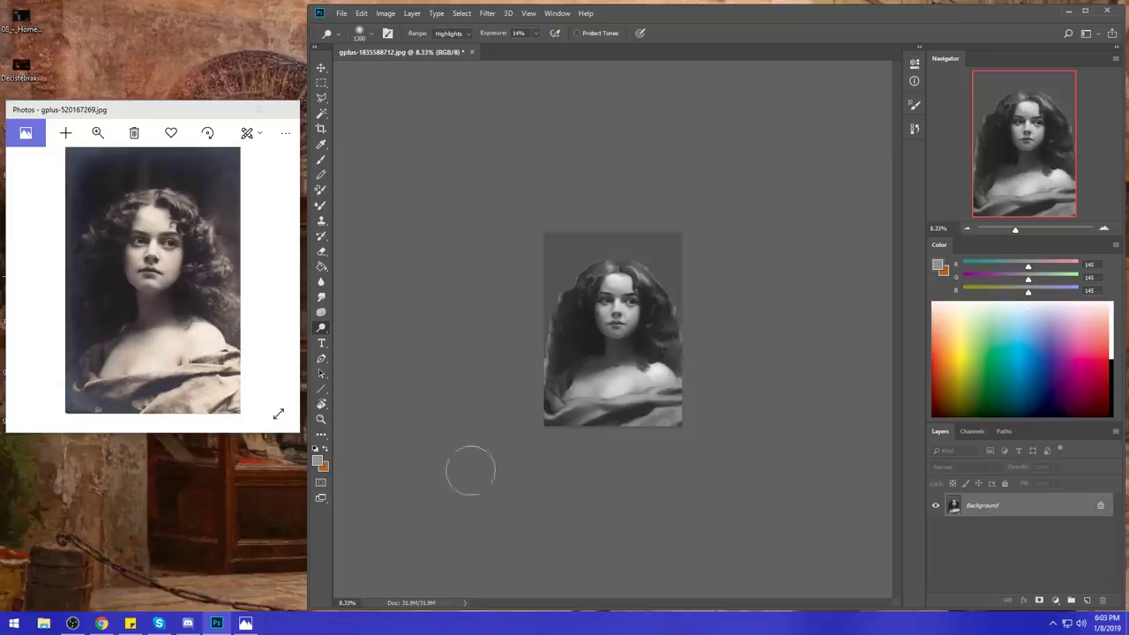
mouse_move(644, 380)
left_mouse_down()
mouse_move(660, 353)
mouse_move(657, 372)
left_mouse_up()
- Load a soft round brush preset, sample the darkened background gray beside the hair, and enlarge the brush to 800 px
key("b")
right_click(646, 304)
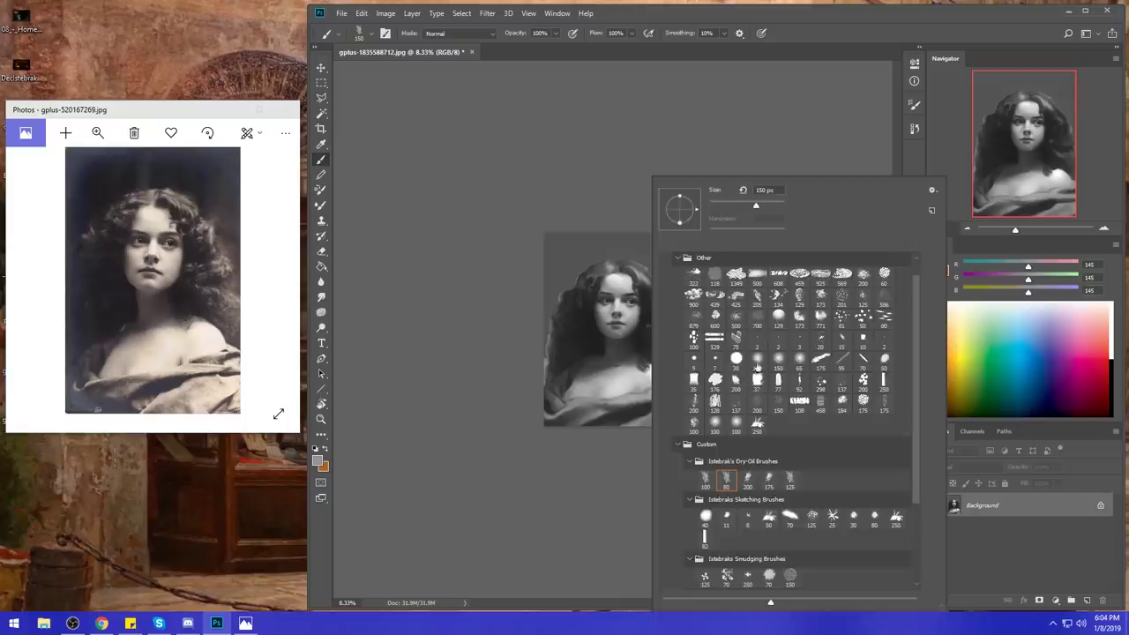
left_click(756, 363)
left_click(780, 151)
left_click(589, 256, "alt")
key("bracketright")
key("bracketright")
key("bracketright")
key("bracketright")
key("bracketright")
key("bracketright")
key("bracketright")
key("bracketright")
key("bracketright")
- Paint over the light halo around the hair in Darken mode with the sampled background gray RGB 84
left_click(452, 33)
left_click(446, 88)
left_click(572, 261, "alt")
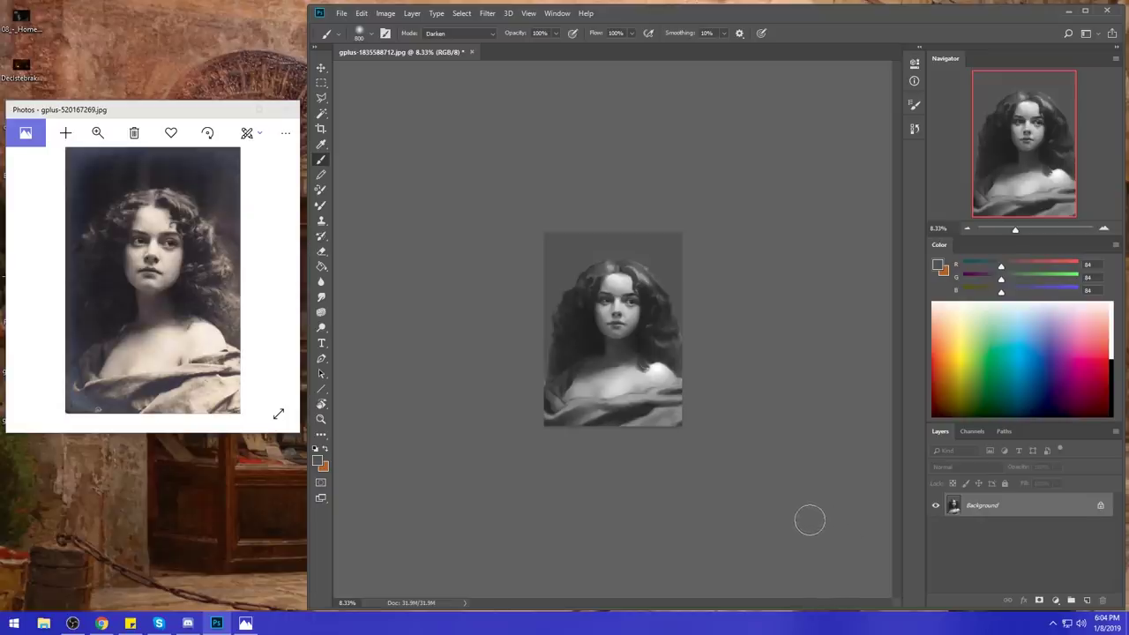
- Copy the whole painted canvas, revert to the original snapshot in History, and paste the copy as a new layer
key("ctrl+a")
left_click(914, 128)
mouse_move(895, 477)
left_mouse_down()
mouse_move(899, 252)
mouse_move(876, 138)
left_mouse_up()
left_click(874, 143)
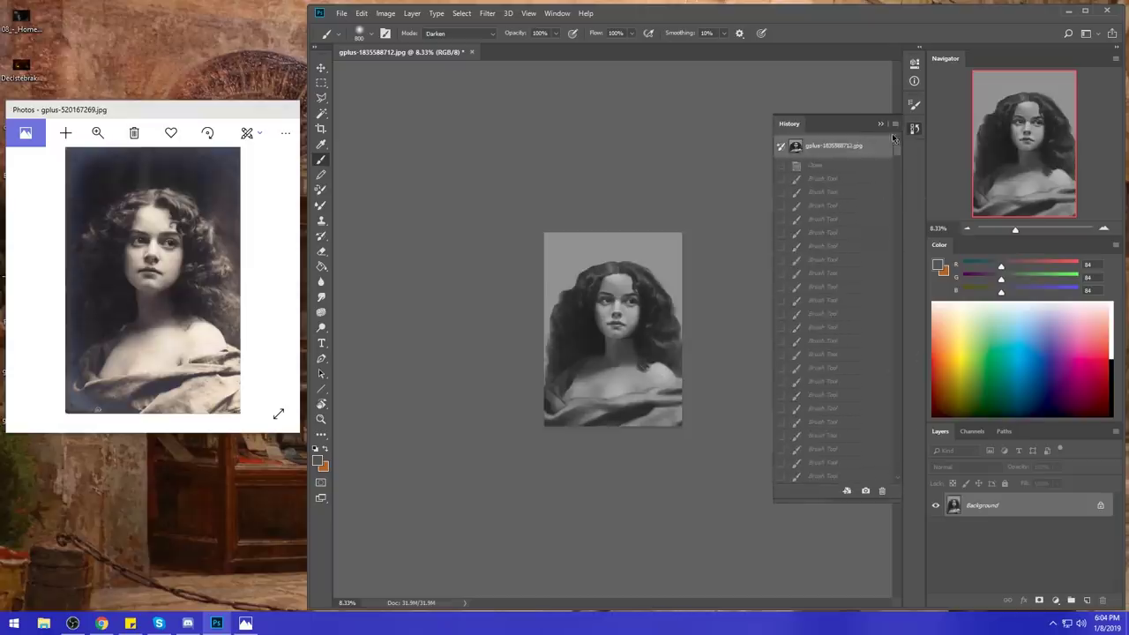
left_click(915, 127)
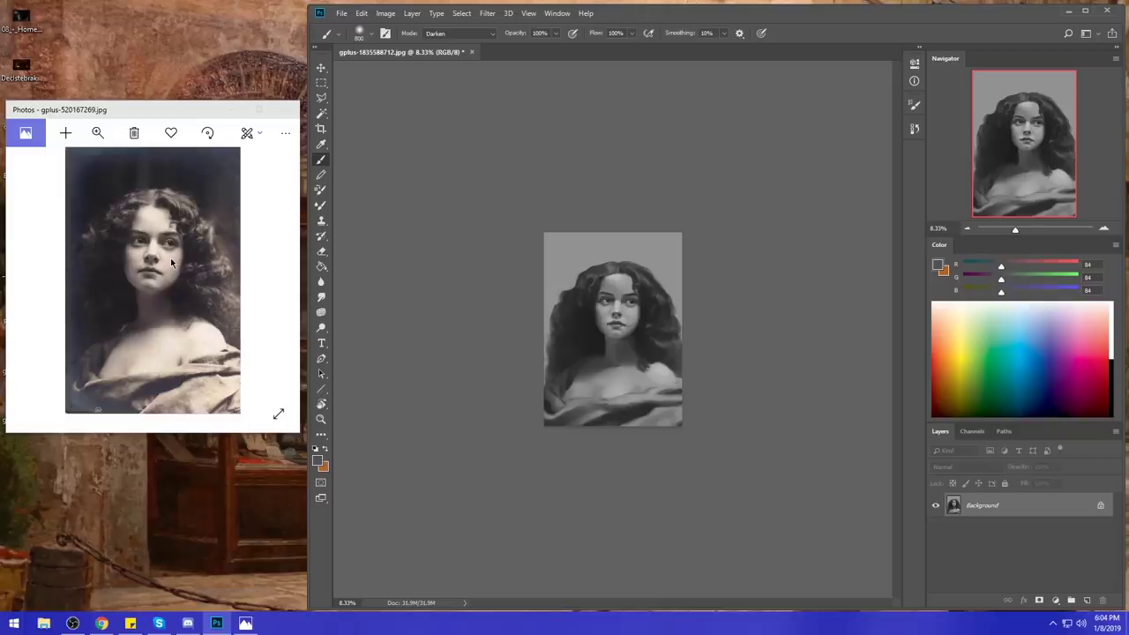
key("ctrl+v")
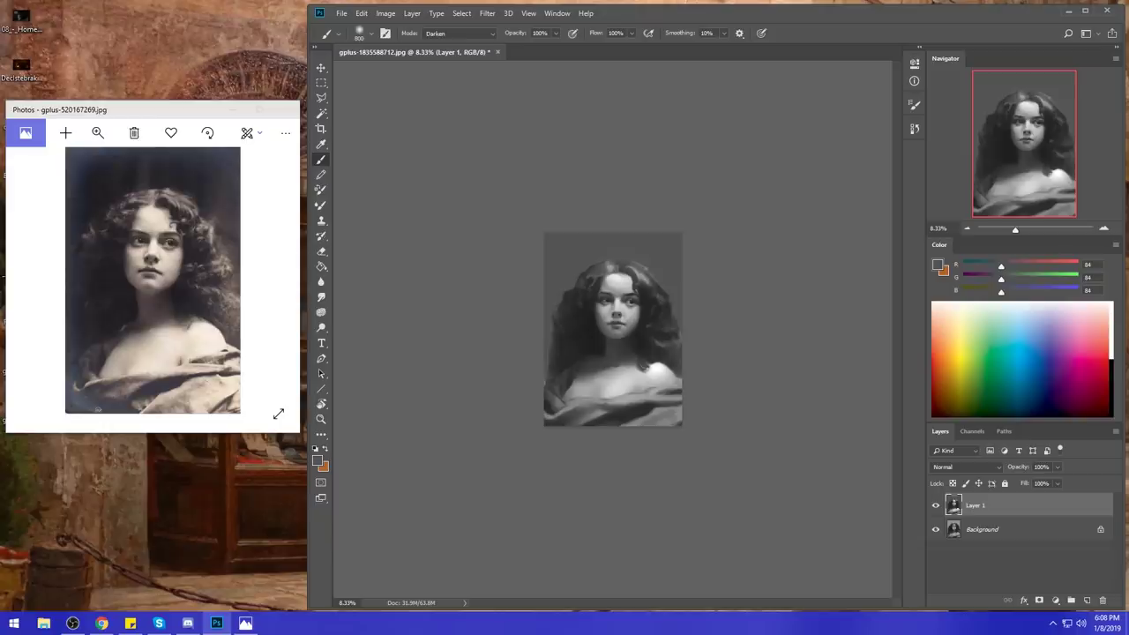
- Toggle the pasted layer's visibility to compare the paintover with the original portrait
key("alt+Tab")
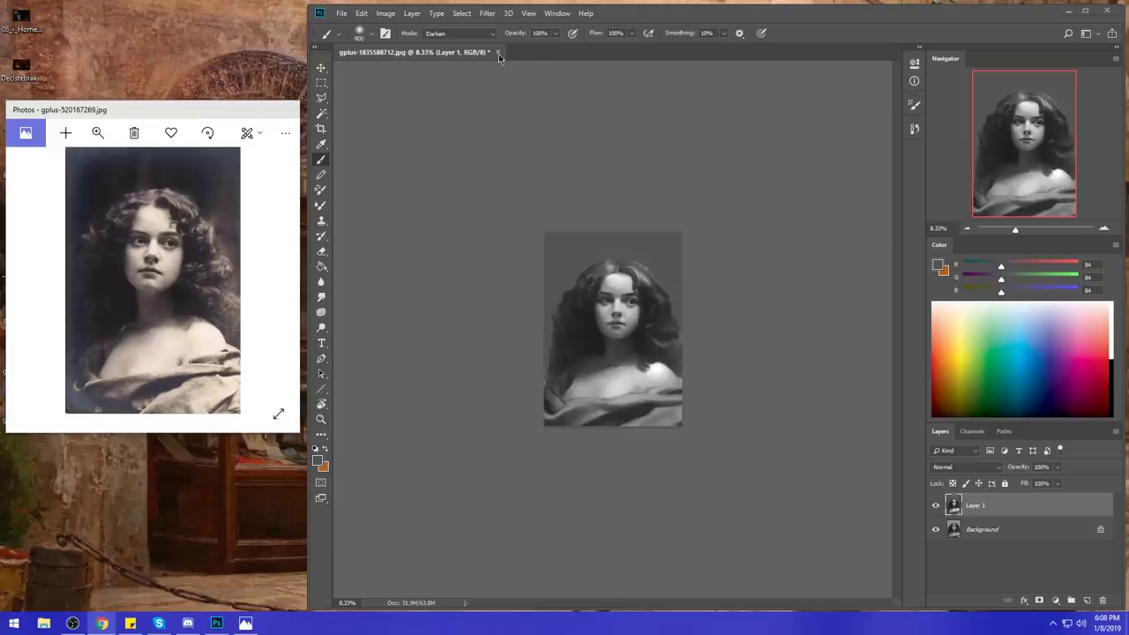
left_click(936, 505)
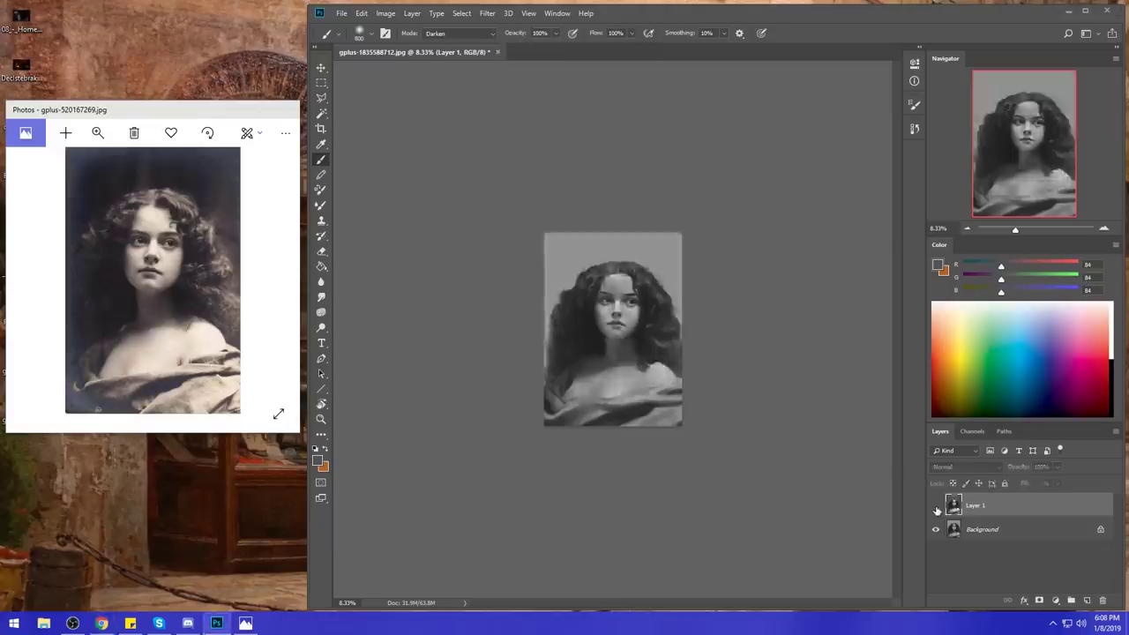
left_click(935, 505)
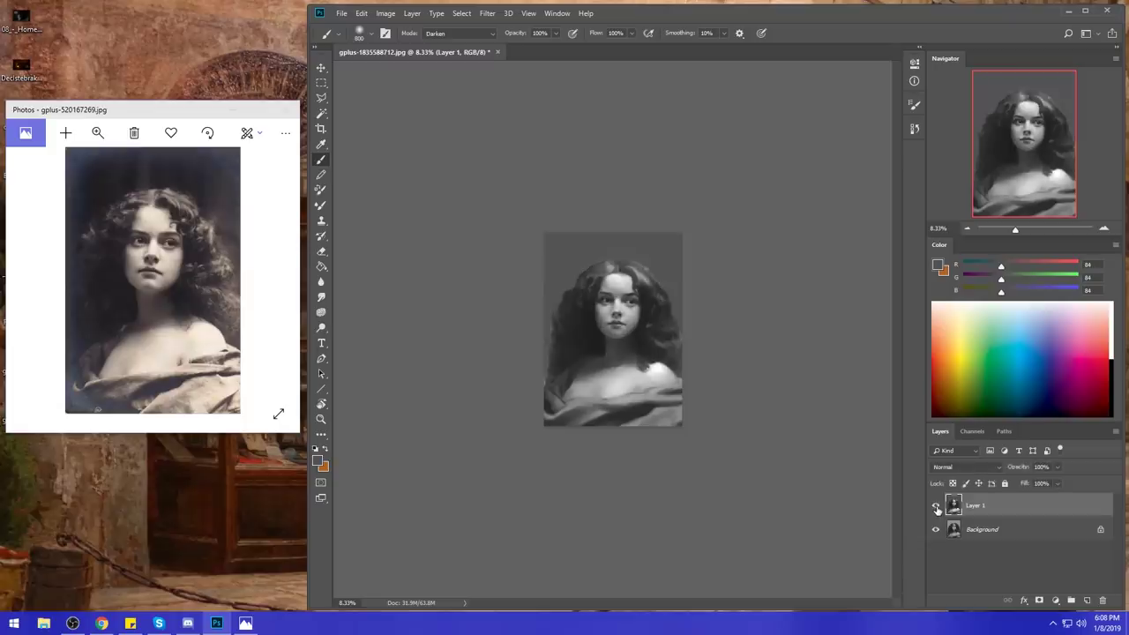
- Flatten the portrait and close it, saving the changes as a Progressive JPEG at quality 12
right_click(1003, 508)
left_click(1026, 381)
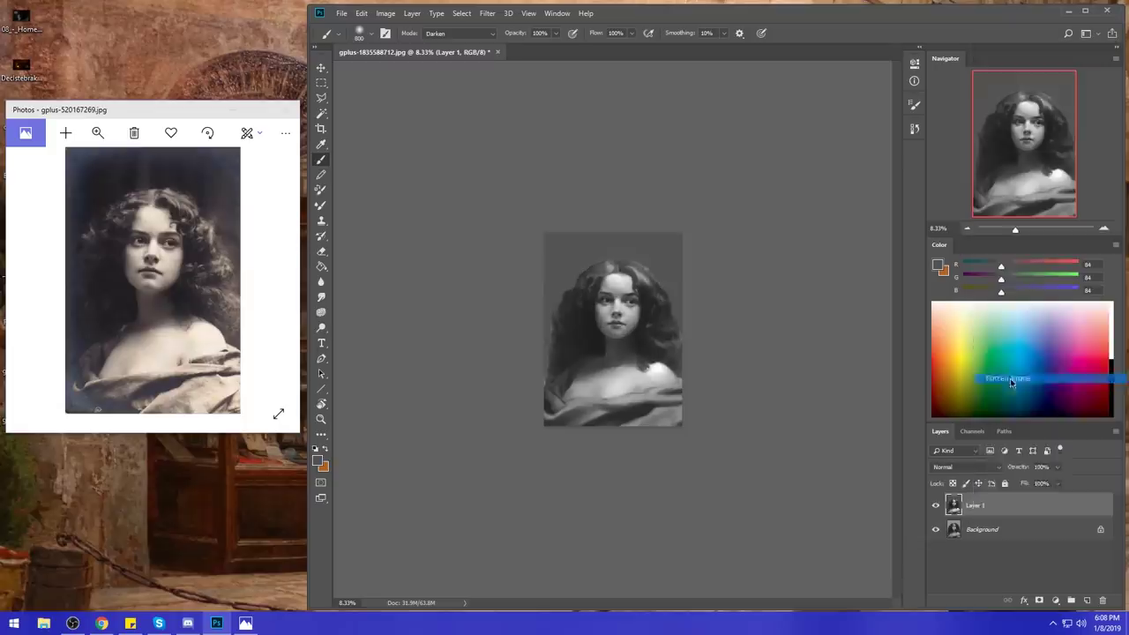
left_click(472, 52)
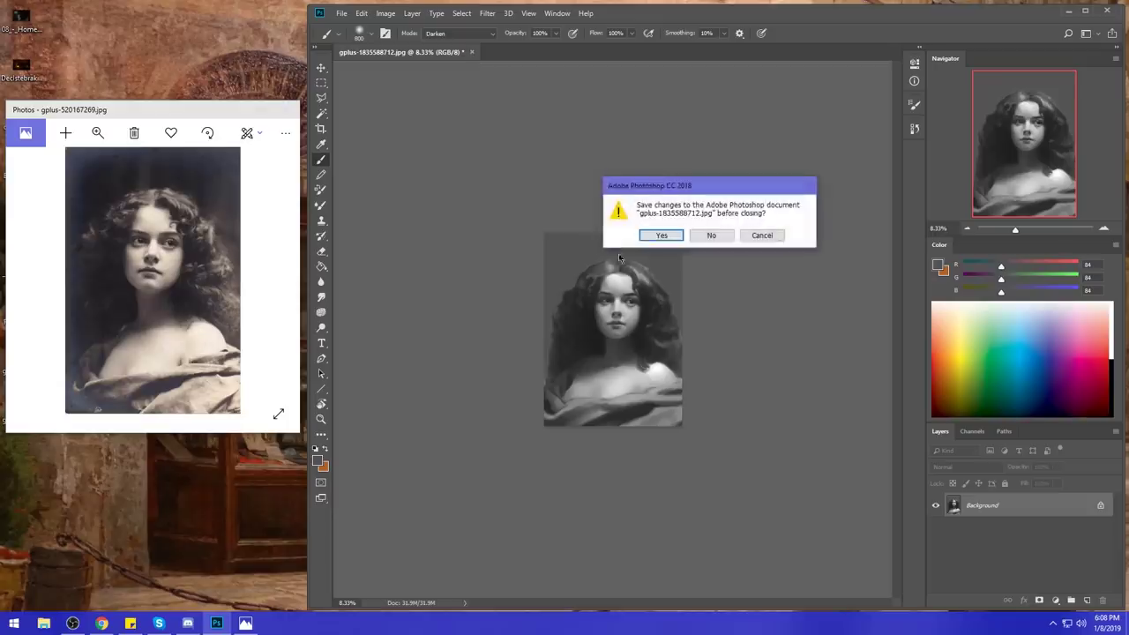
left_click(662, 236)
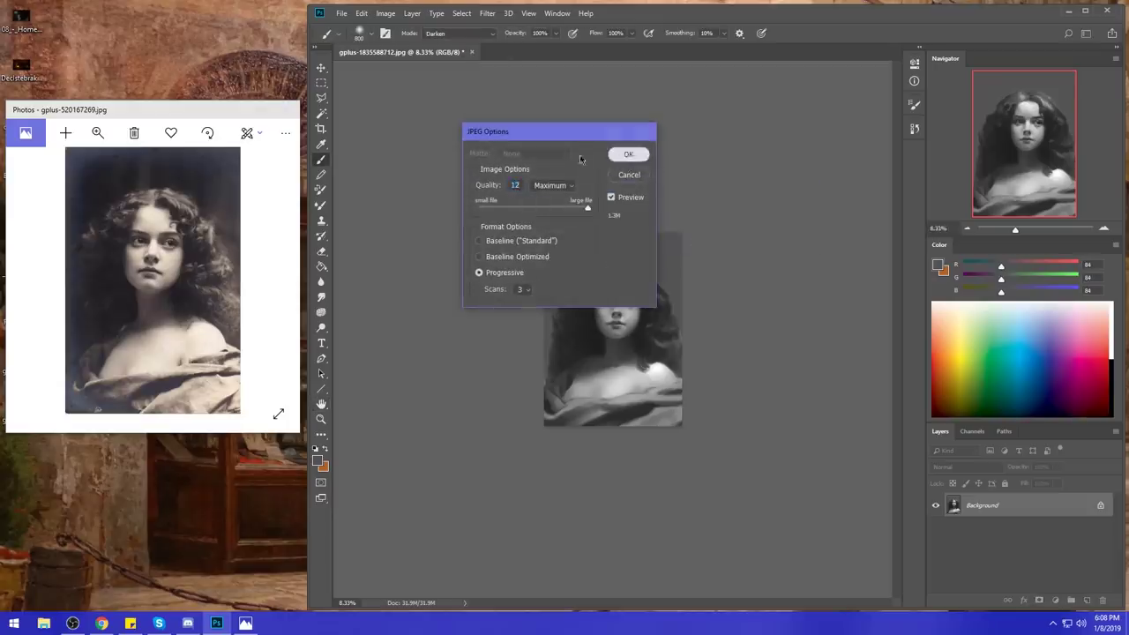
left_click(628, 155)
- Close the old reference photo, preview the FinalFrank image from the desktop, and open FinalFrankpng.png in Photoshop
left_click(285, 110)
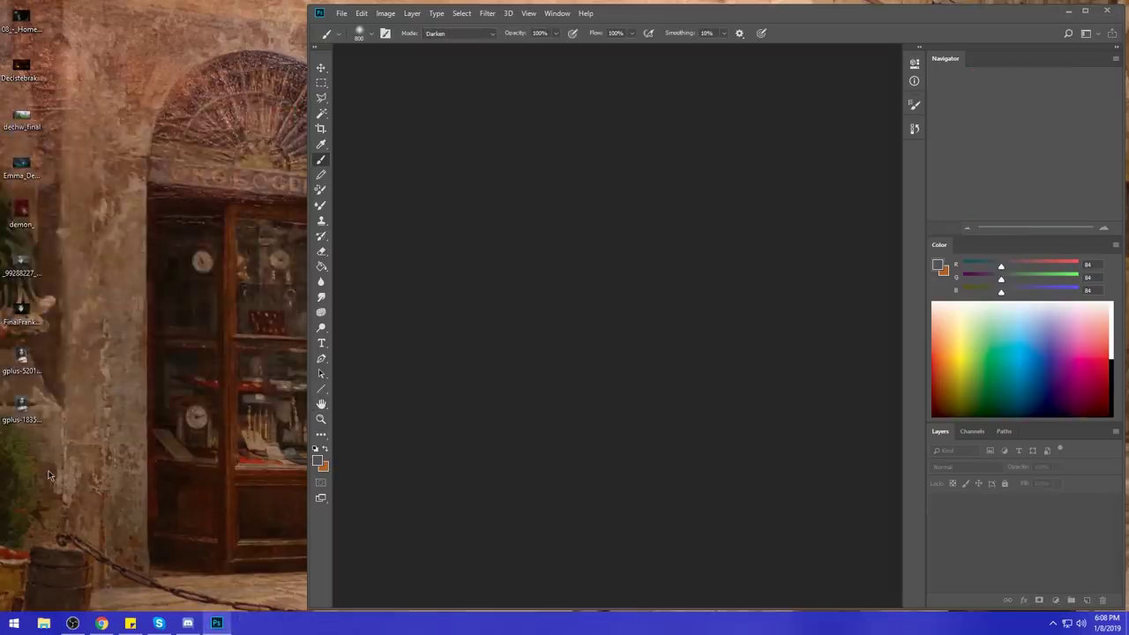
double_click(21, 311)
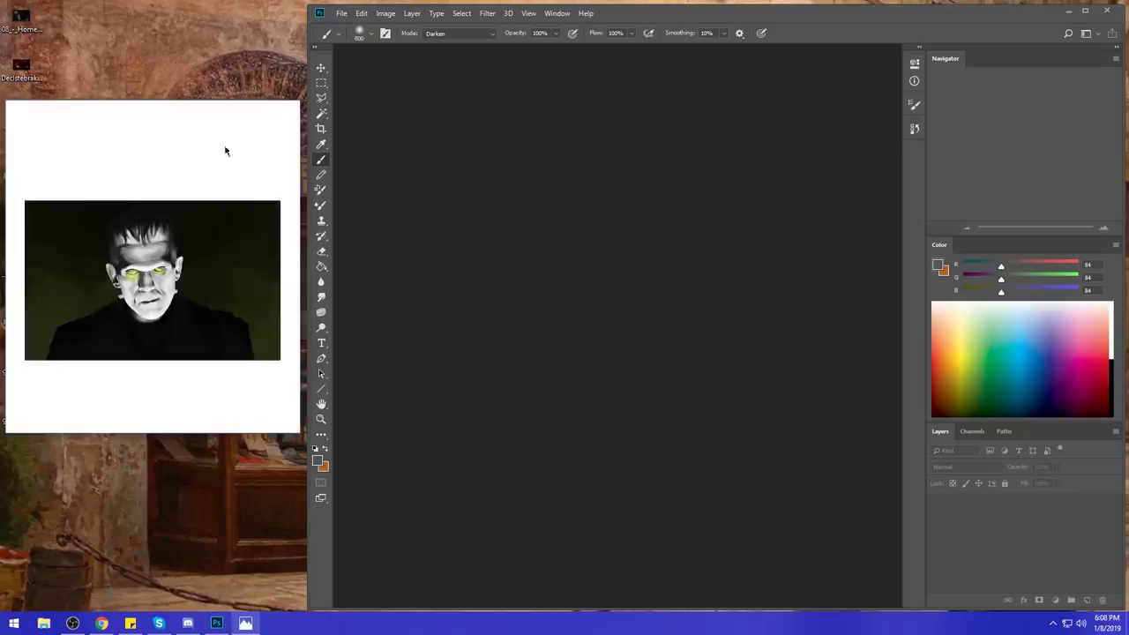
left_click(285, 111)
left_click_drag(22, 311, 561, 224)
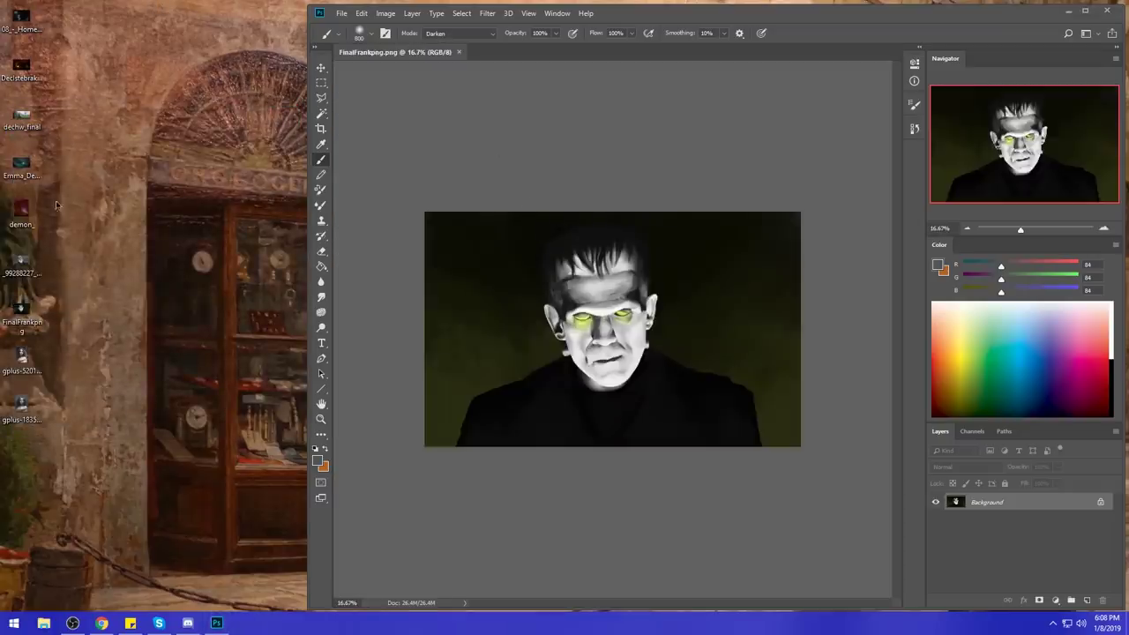
- Open the reference photo _99288227_karloff-2.jpg in Photos, enlarge its window, and narrow the Photoshop window to fit beside it
double_click(21, 260)
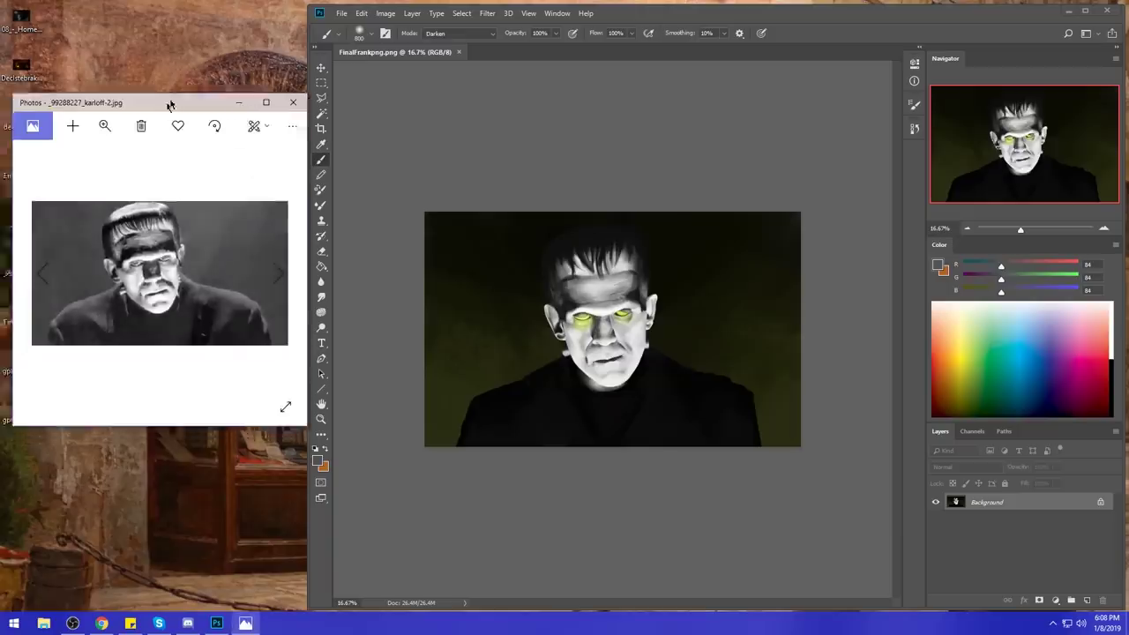
left_click_drag(170, 105, 188, 35)
left_click_drag(329, 359, 389, 534)
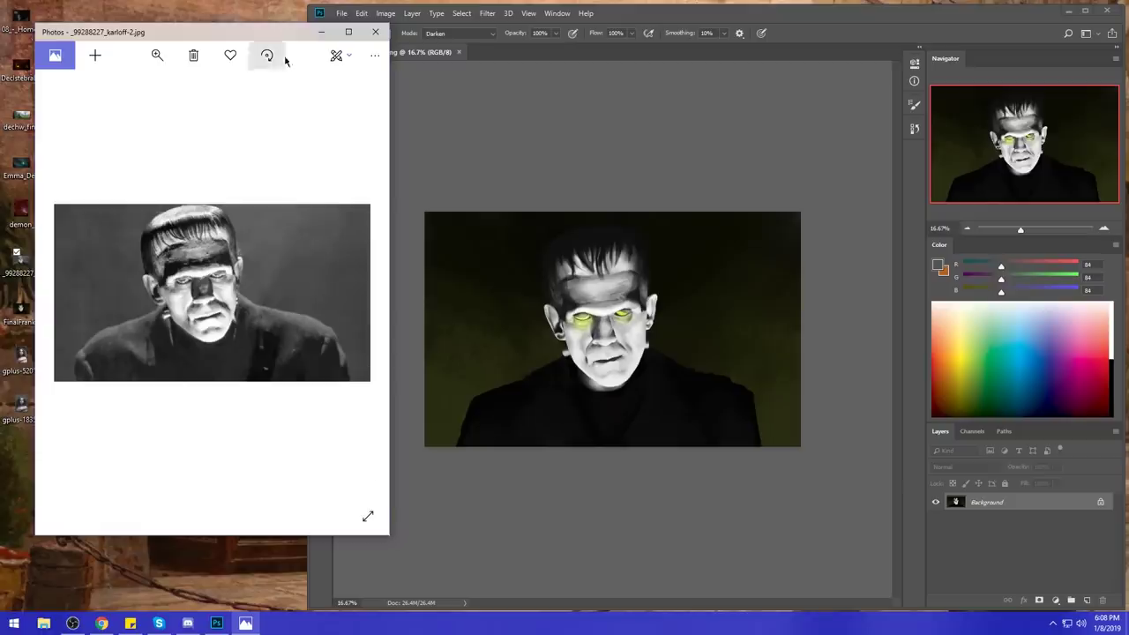
left_click_drag(284, 35, 269, 63)
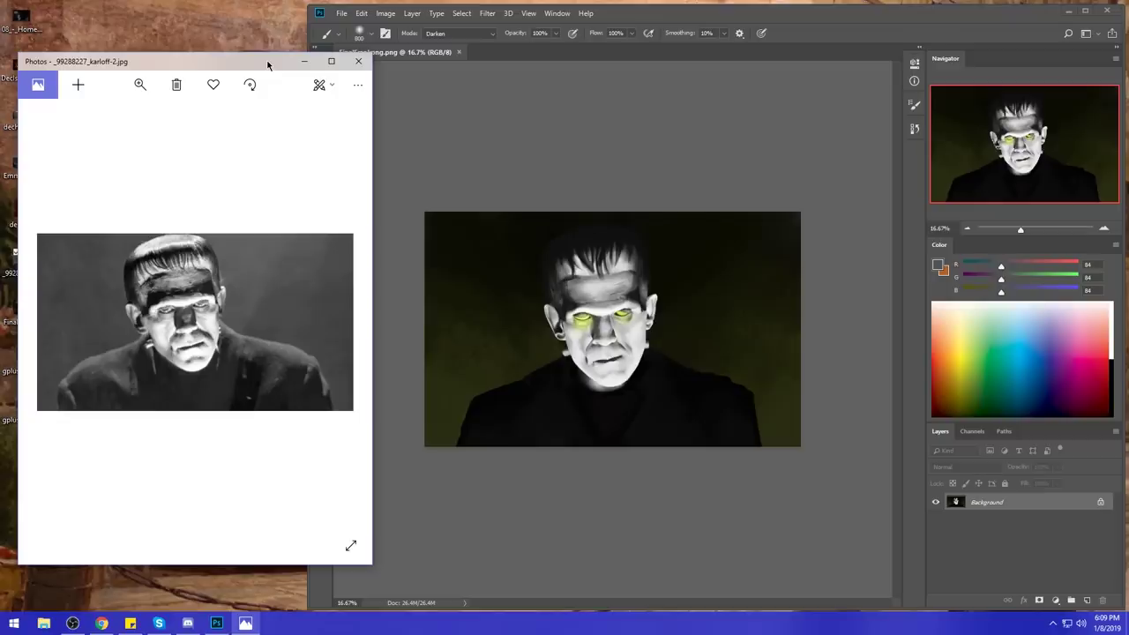
left_click(655, 284)
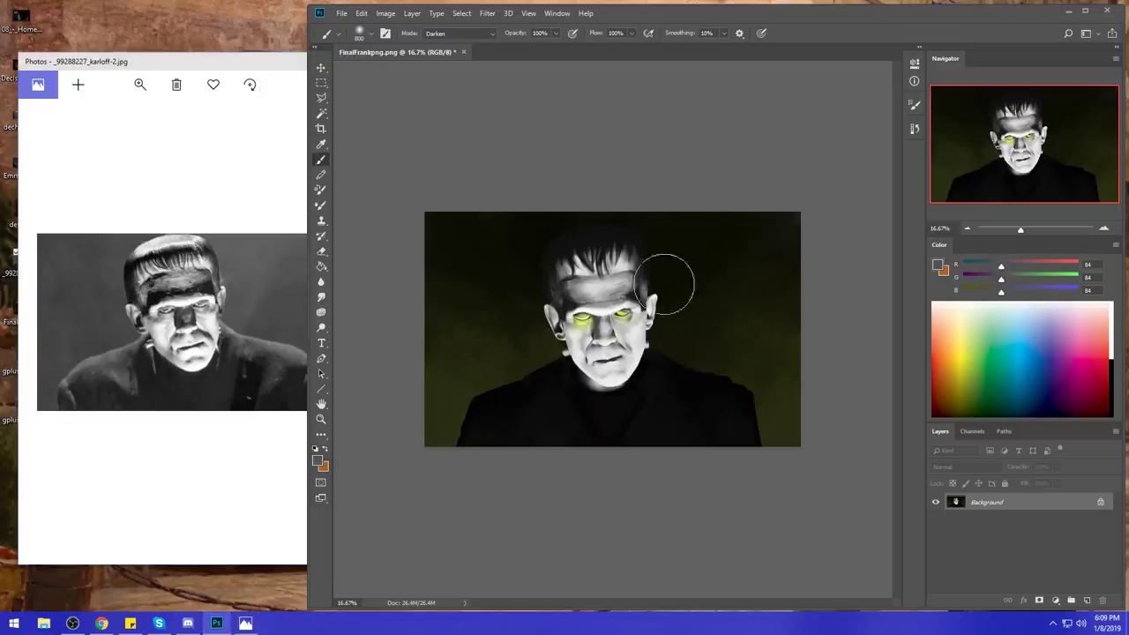
left_click_drag(308, 218, 366, 219)
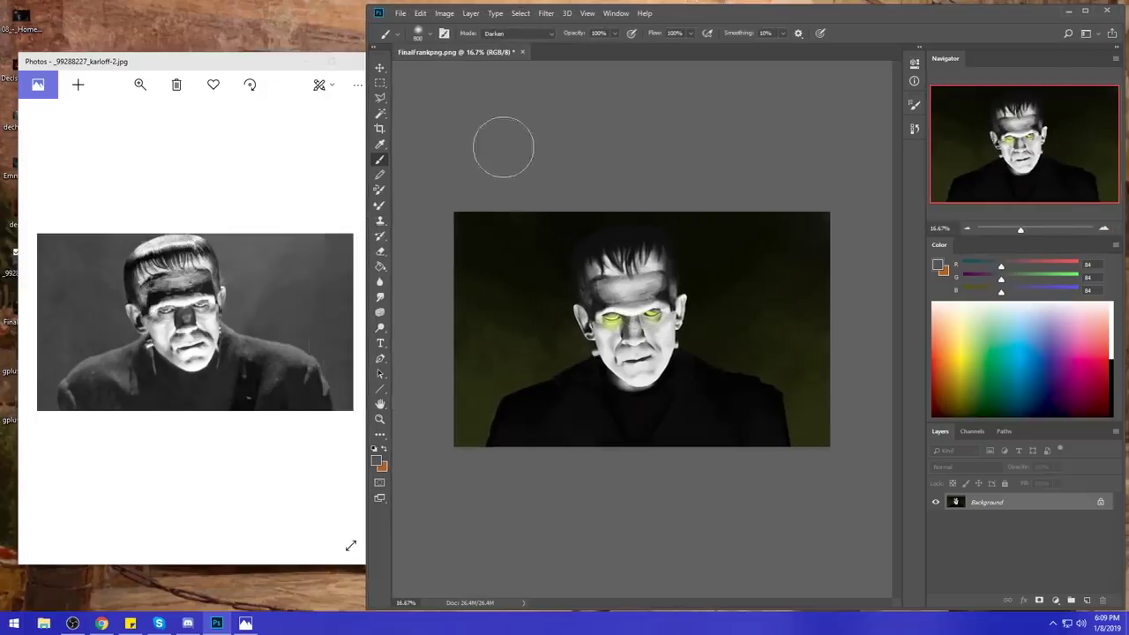
- Load a textured 250 px brush preset and sample the dark gray RGB 22 from the shadowed side of the forehead
right_click(699, 267)
left_click(777, 478)
left_click(798, 128)
left_click(669, 292, "alt")
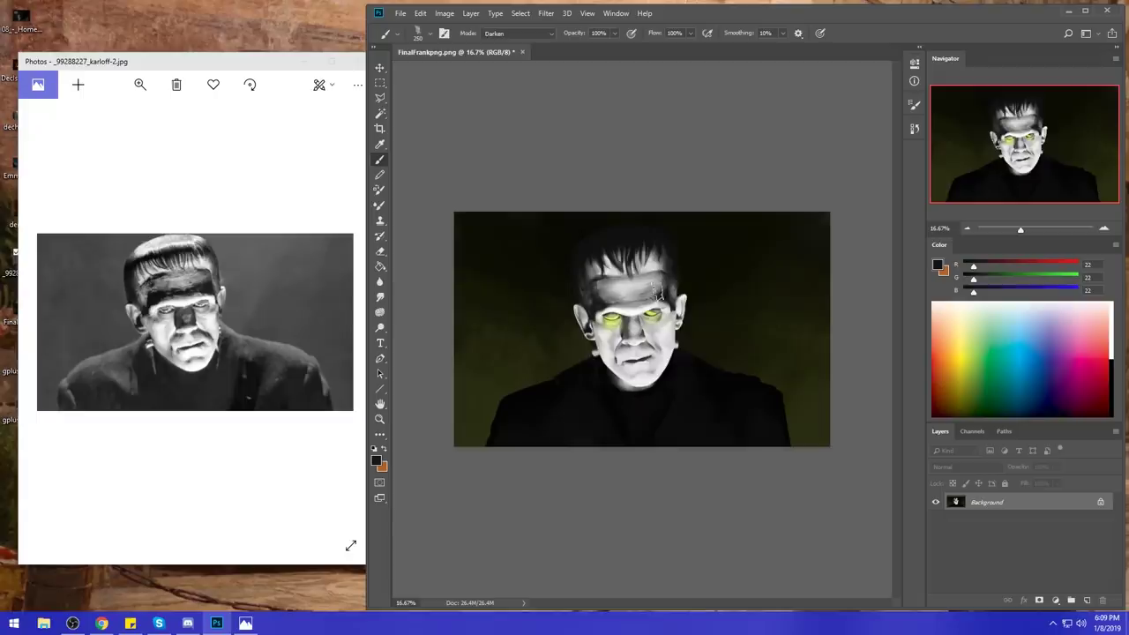
- Darken the forehead band above the brows with the sampled dark gray in Darken mode, adjusting the brush size and undoing unwanted strokes
left_click_drag(660, 293, 602, 299)
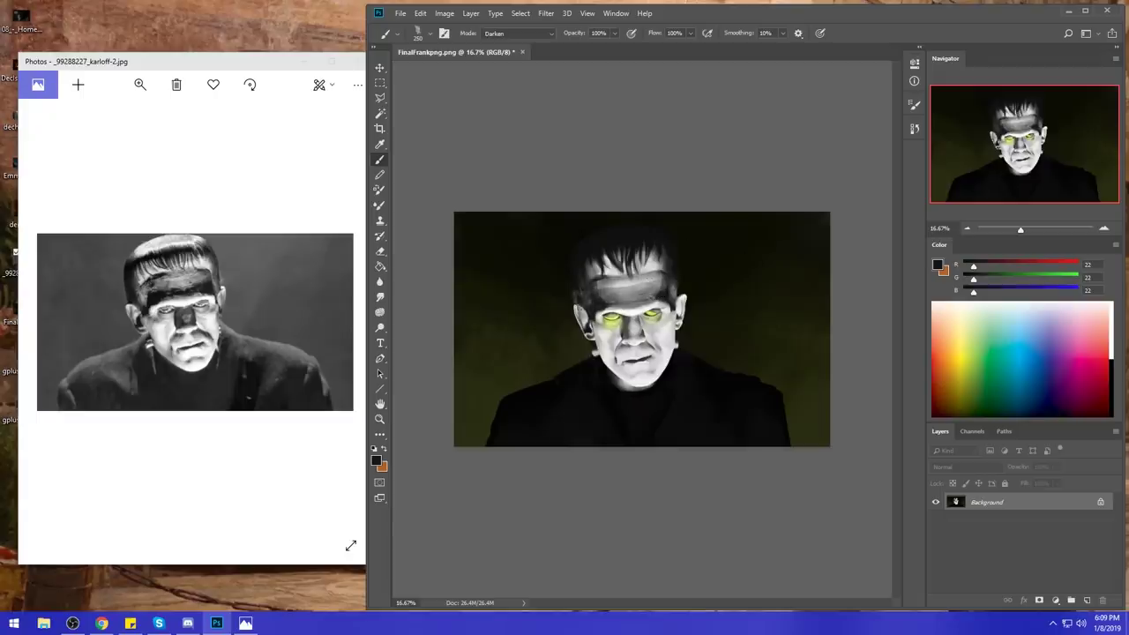
key("ctrl+z")
key("bracketright")
key("bracketright")
key("bracketright")
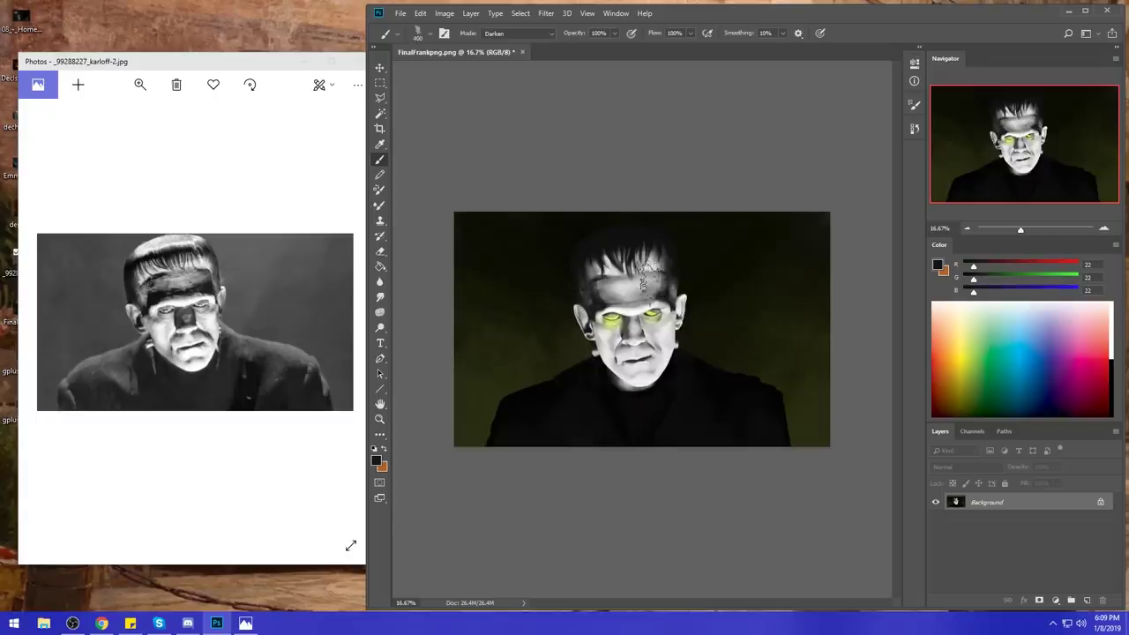
key("ctrl+z")
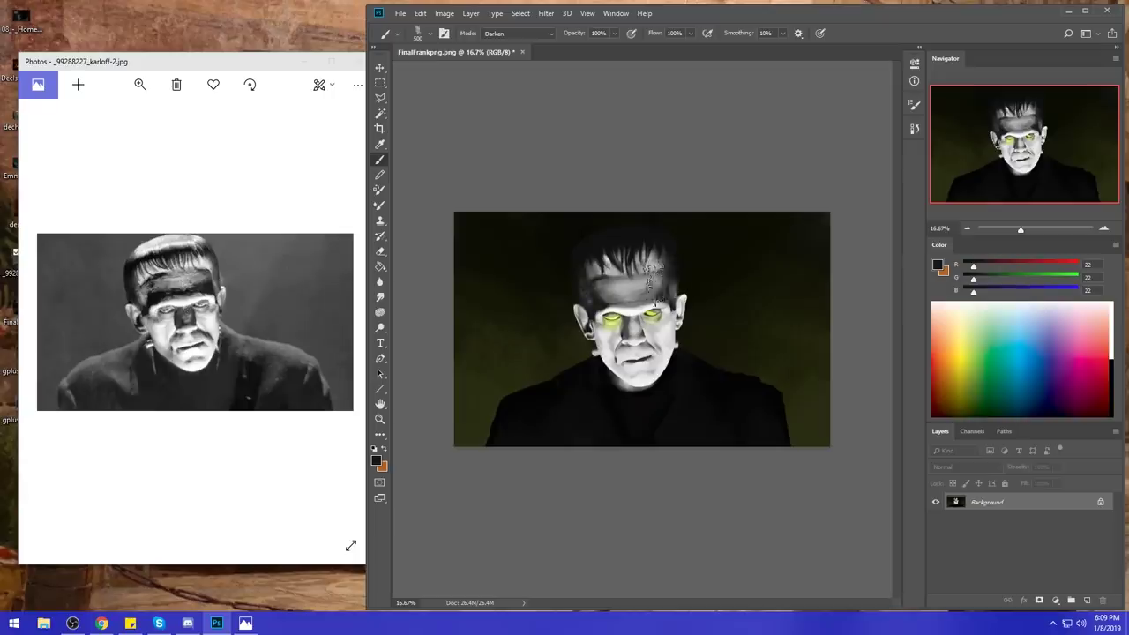
key("[")
key("[")
key("[")
left_click_drag(660, 285, 605, 299)
- Brighten the upper forehead below the fringe in Normal mode with near-white RGB 245 sampled from the brow ridge
left_click(638, 305, "alt")
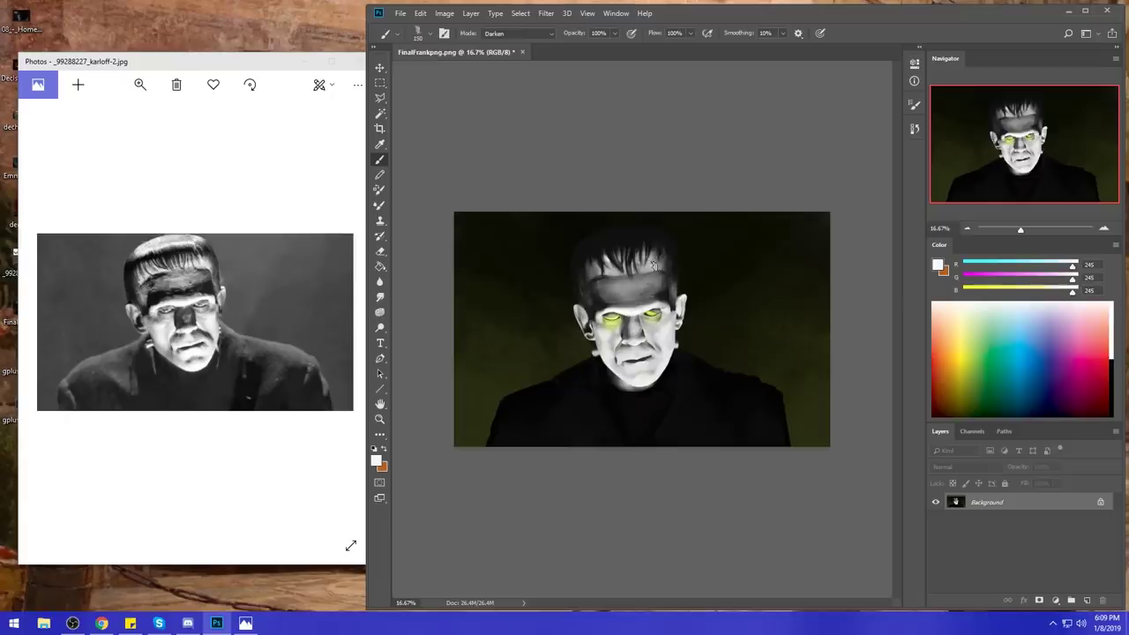
left_click(527, 33)
left_click(502, 43)
mouse_move(657, 266)
left_mouse_down()
mouse_move(644, 267)
mouse_move(665, 260)
left_mouse_up()
key("ctrl+z")
key("ctrl+z")
left_click(596, 272)
left_click(615, 270)
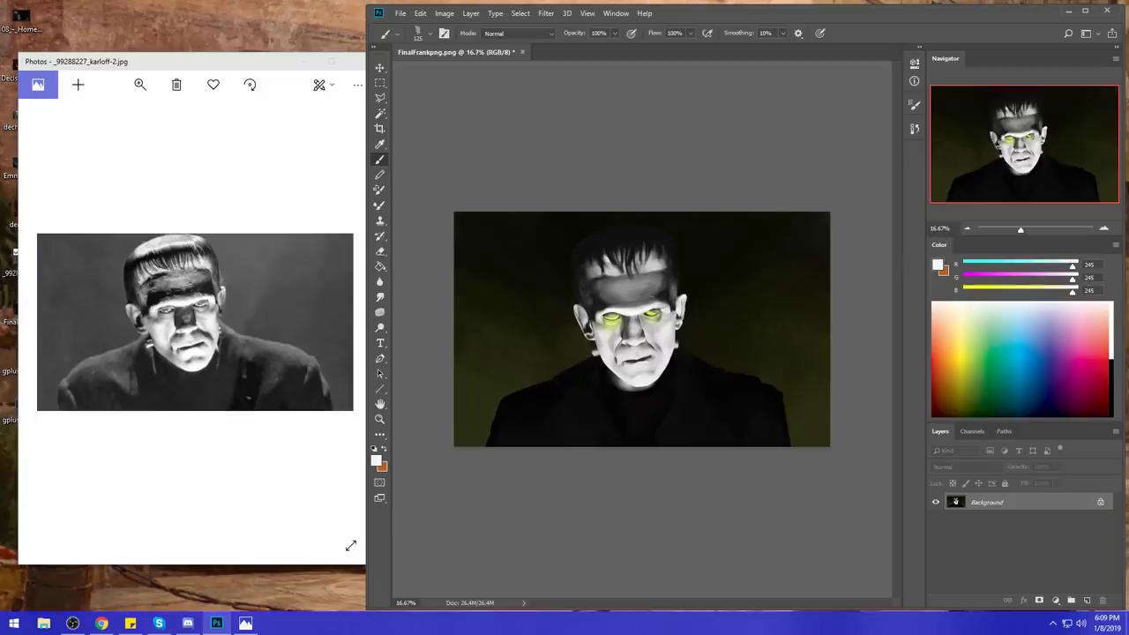
- Deepen the forehead shadow above the brow ridge with a 125 px brush and sampled dark gray RGB 24
left_click(673, 261, "alt")
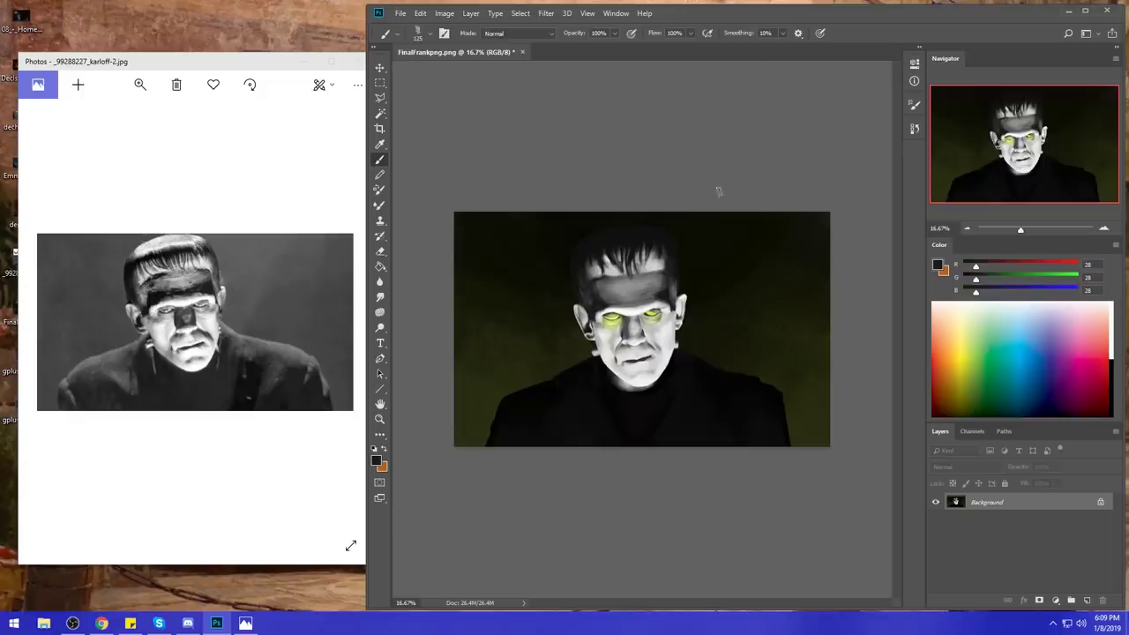
left_click(670, 287, "alt")
mouse_move(651, 296)
left_mouse_down()
mouse_move(605, 305)
mouse_move(617, 300)
left_mouse_up()
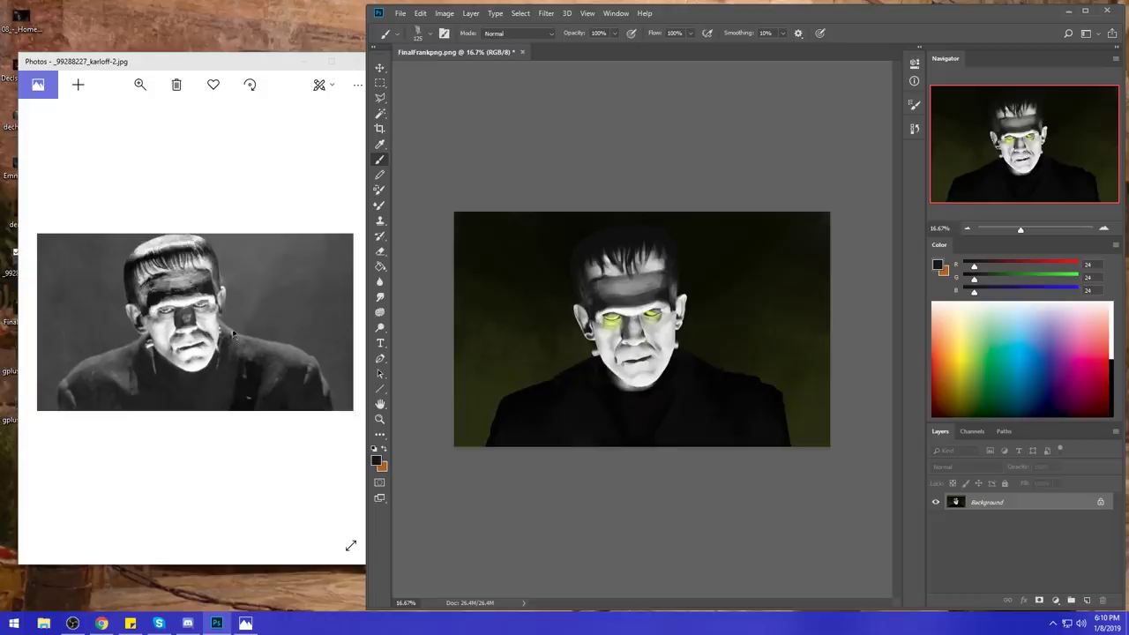
- Paint dark gray RGB 24 shadows on the nose and the cheek fold beside the mouth, following the reference photo
mouse_move(324, 344)
left_click_drag(638, 323, 642, 318)
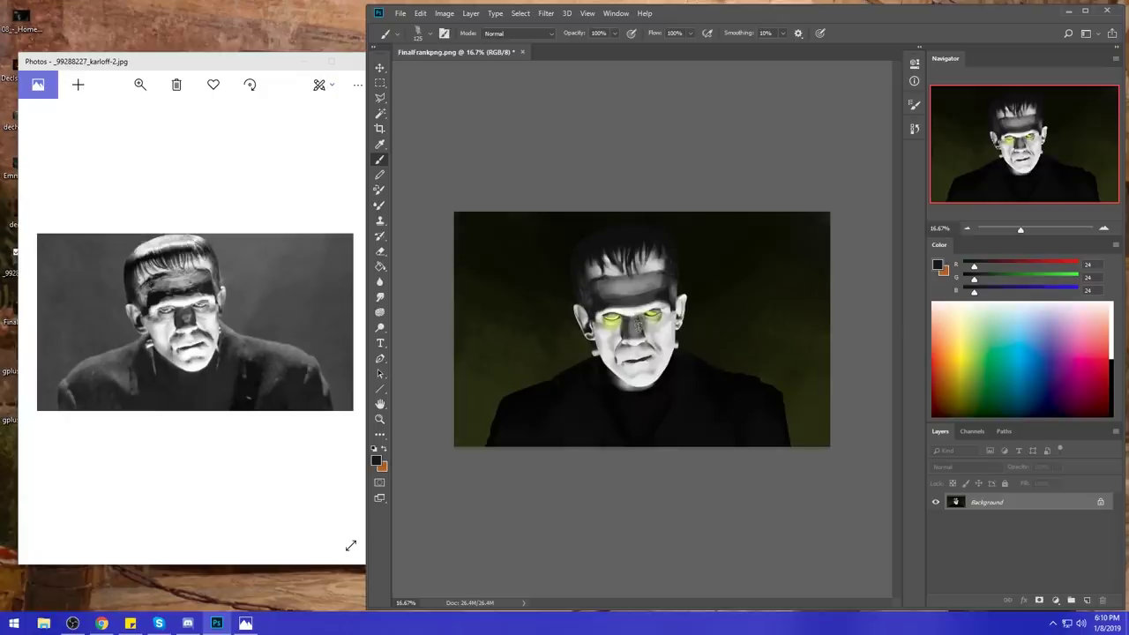
left_click_drag(628, 332, 640, 323)
mouse_move(655, 349)
left_mouse_down()
mouse_move(644, 345)
mouse_move(658, 352)
left_mouse_up()
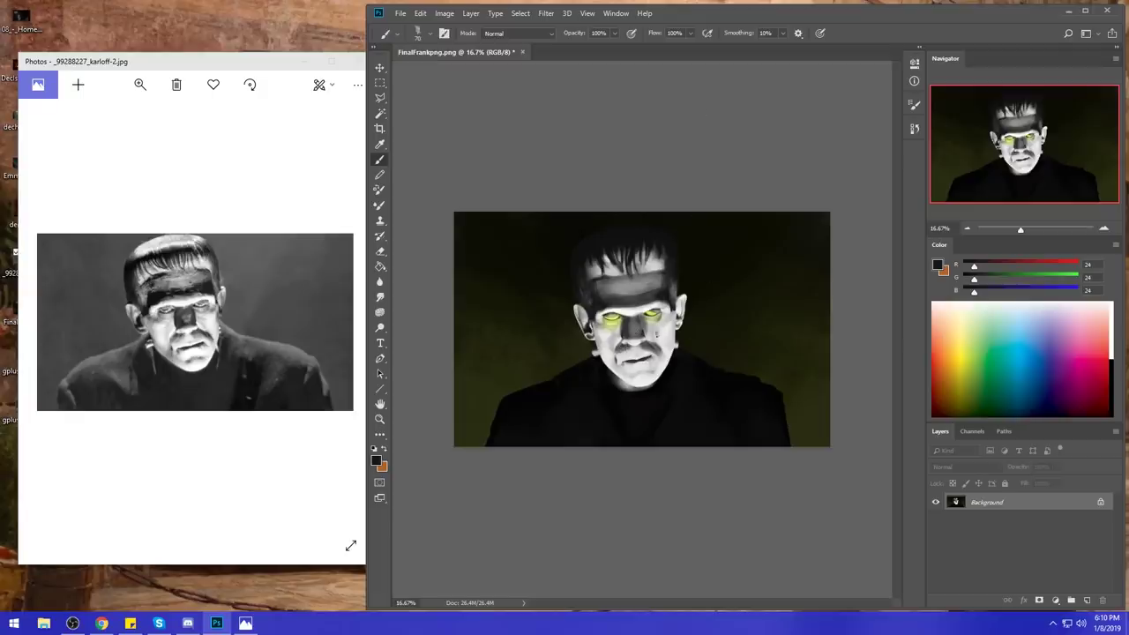
- Refine the cheek and chin shading with a 70 px brush, using light and mid grays sampled from the face
left_click(663, 333, "alt")
left_click(638, 340, "alt")
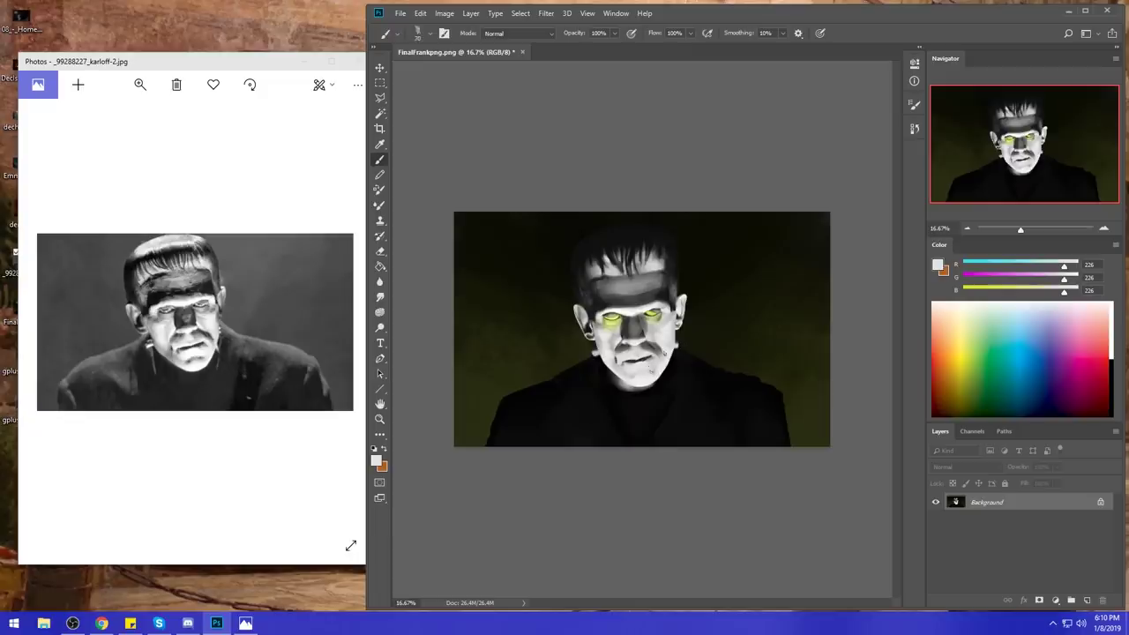
left_click(651, 344, "alt")
left_click_drag(640, 373, 652, 372)
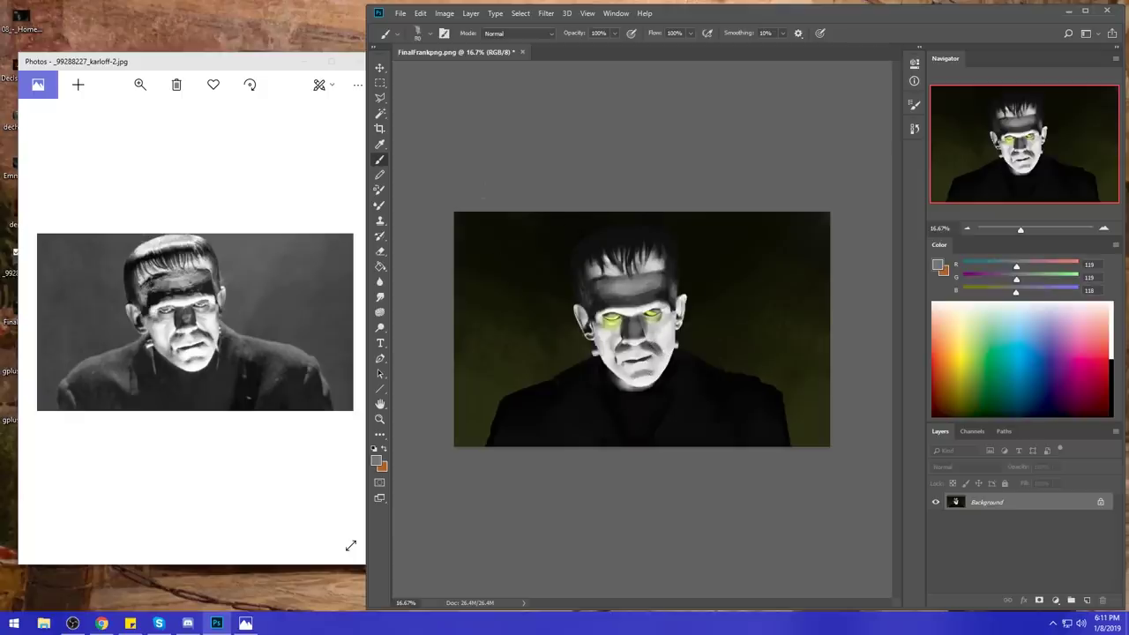
- Enlarge the brush to 200 px and shade the edge of the jaw down to the chin
key("bracketright")
key("bracketright")
key("bracketright")
left_click_drag(597, 359, 637, 395)
- Set the brush blending mode to Darken and deepen the jaw and neck edge with near-black sampled beside the face
left_click(599, 367, "alt")
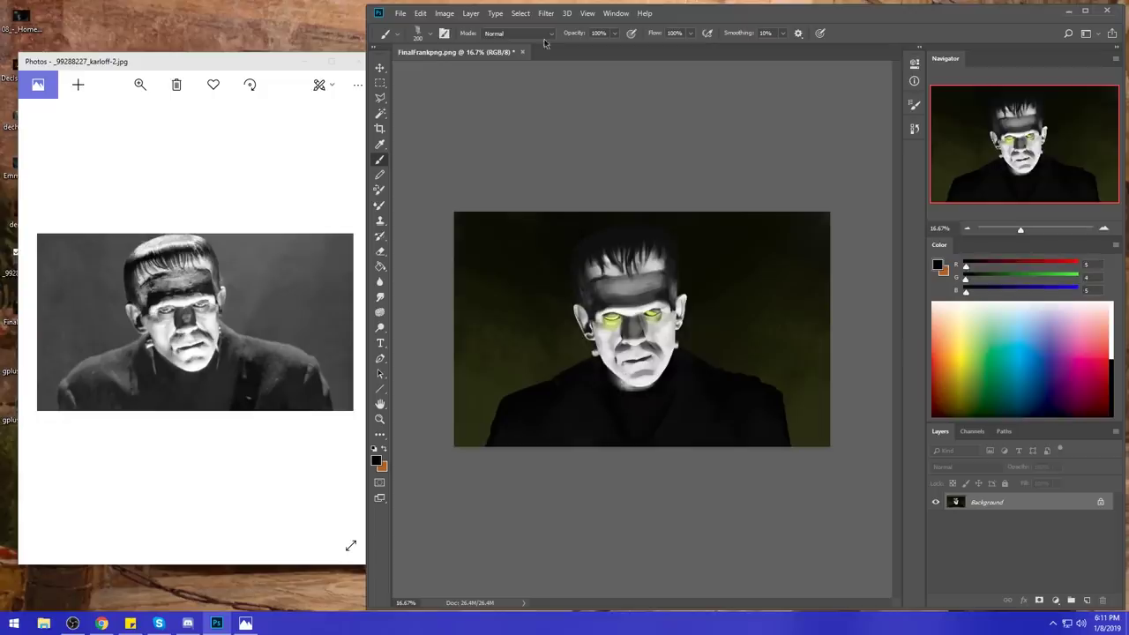
left_click(518, 33)
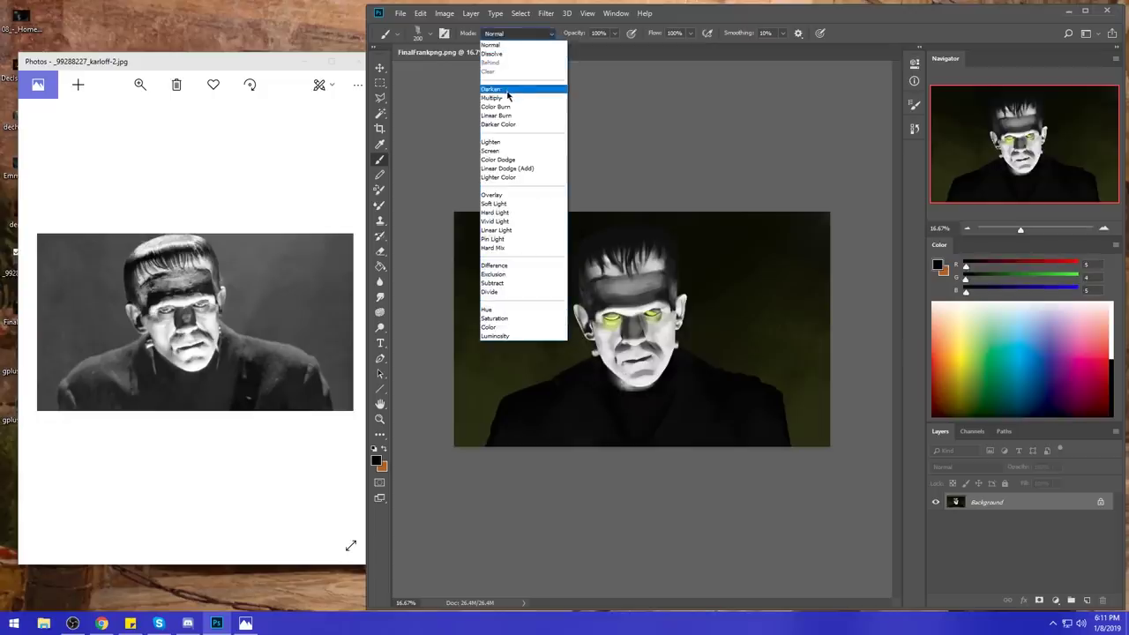
left_click(508, 92)
left_click(596, 362, "alt")
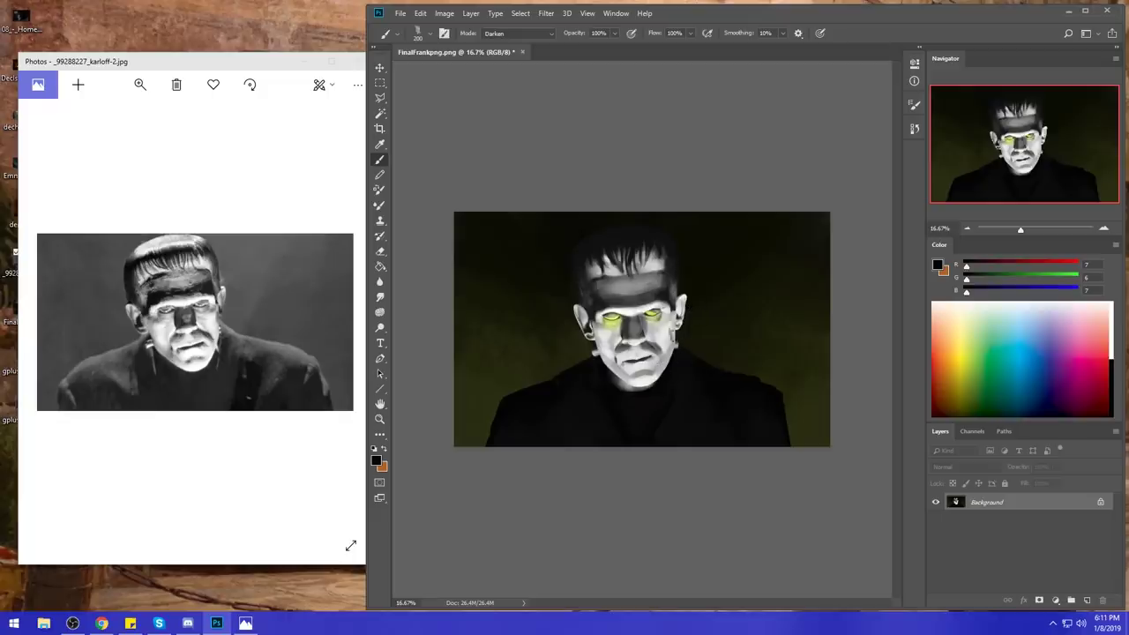
left_click_drag(610, 360, 617, 373)
left_click_drag(588, 314, 602, 361)
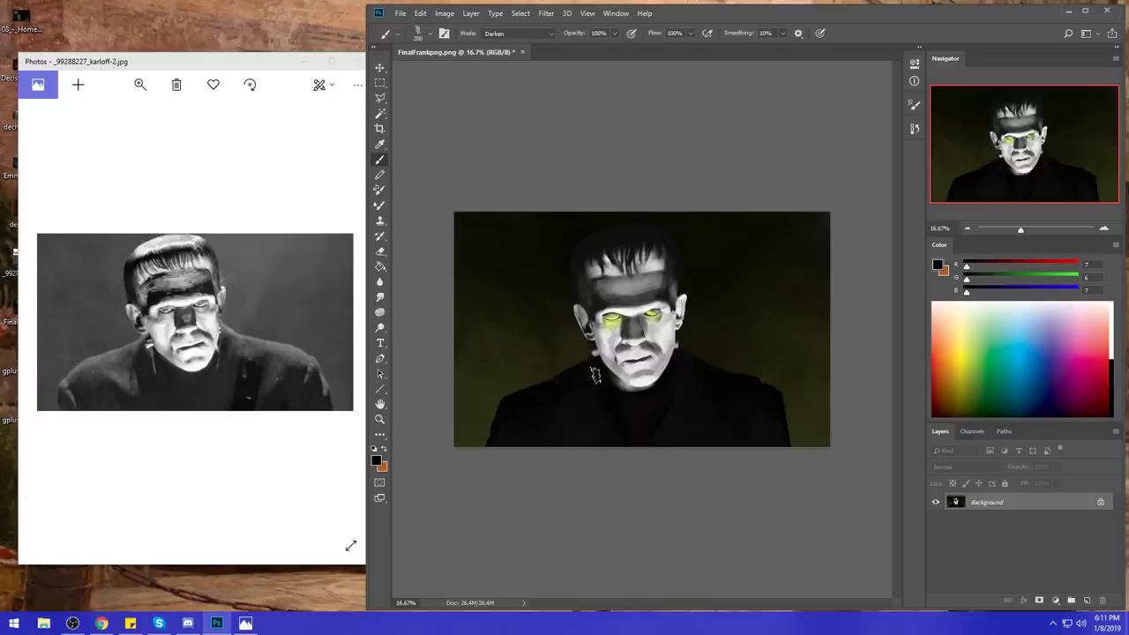
- Shade both ears and the side of the jaw with grays sampled from the painting, using the 200 px Darken brush
left_click(588, 304, "alt")
left_click_drag(577, 301, 582, 327)
left_click_drag(679, 311, 679, 355)
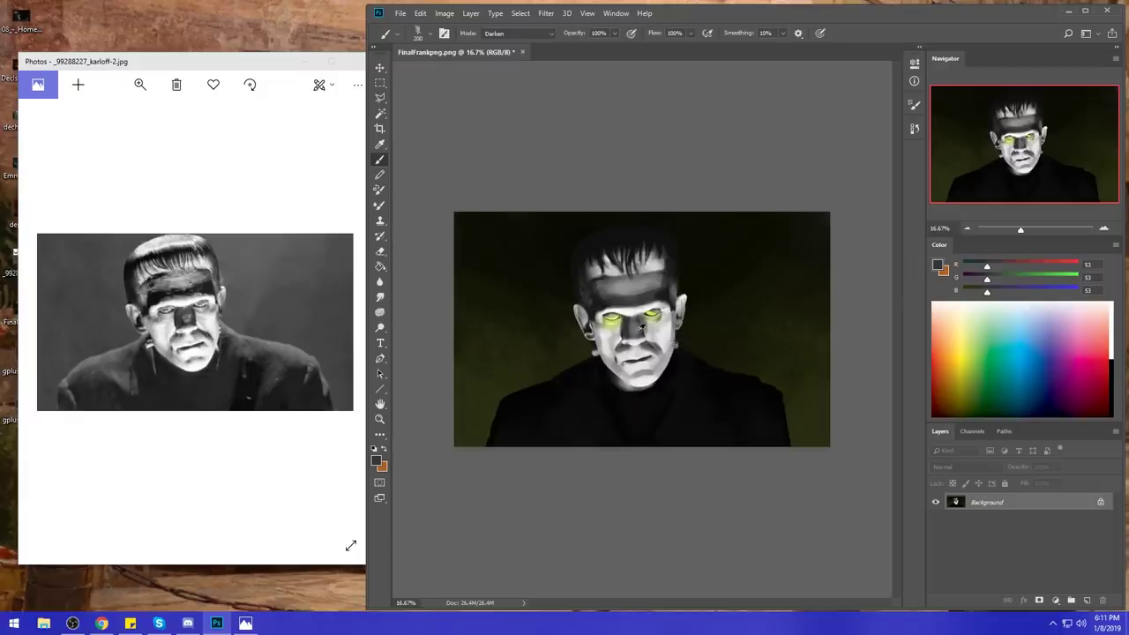
key("x")
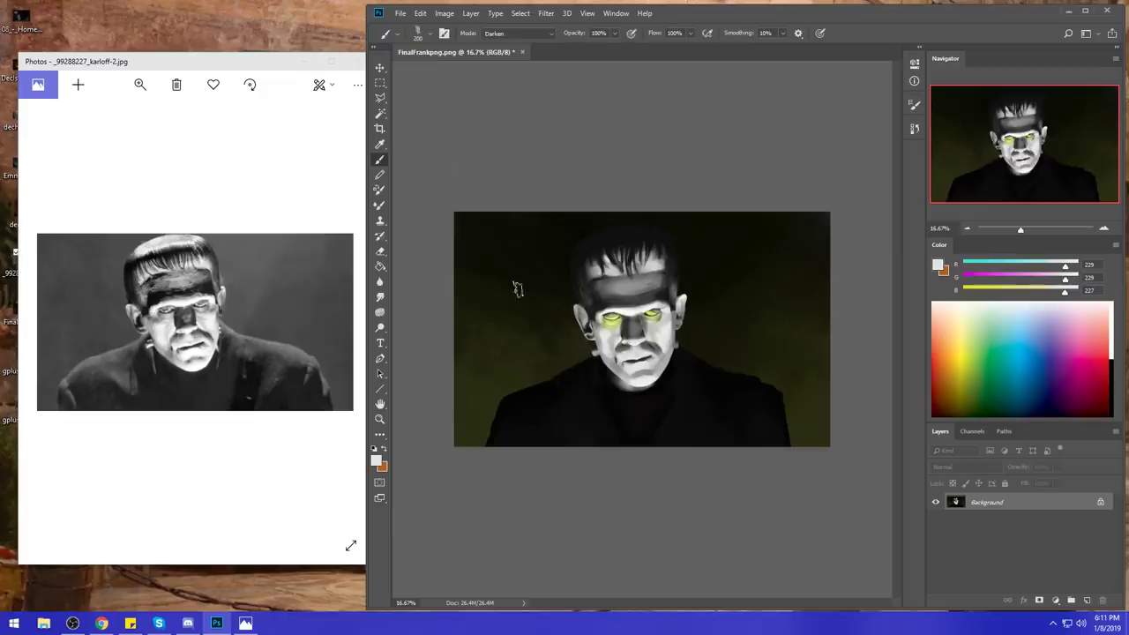
- Add a new layer above the Background, remove the group placed around it, and sample near-black RGB 4
left_click(1088, 602)
key("ctrl+g")
left_click(720, 377, "alt")
left_click(736, 332)
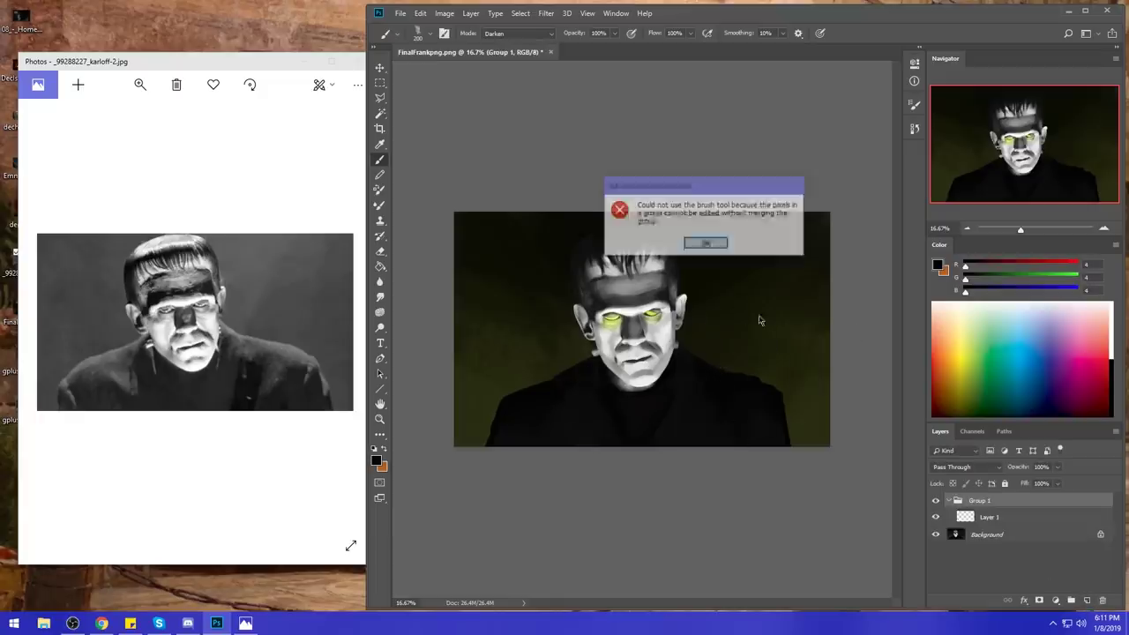
key("Return")
key("ctrl+shift+g")
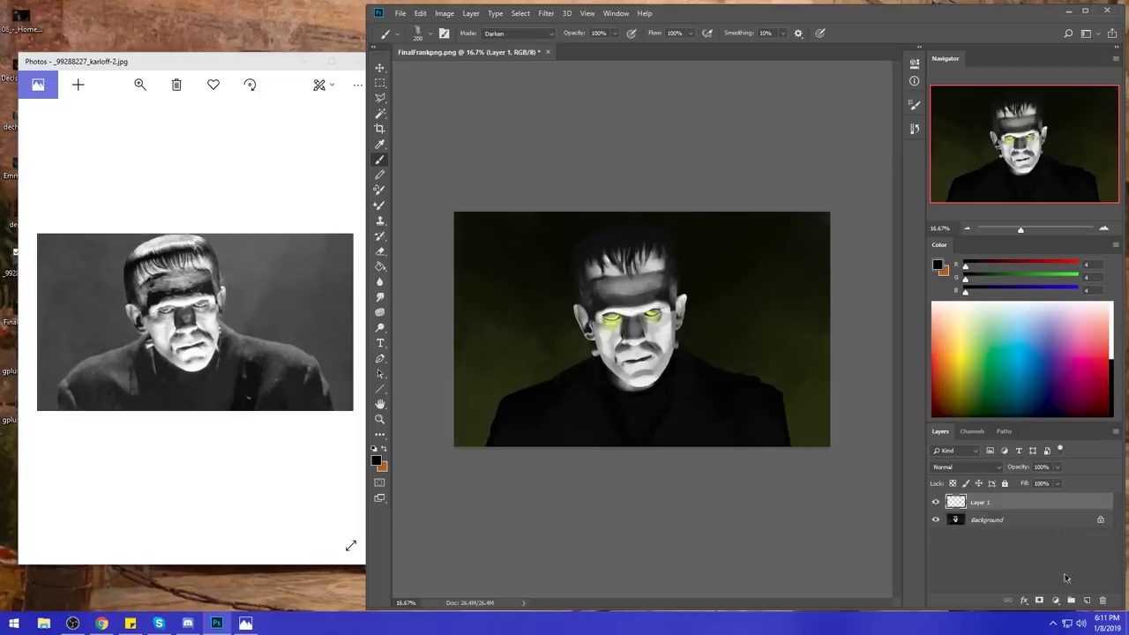
- Remove the painting's color by filling the new layer with near-black RGB 4 in Color blending mode, and merge it into the Background
left_click(963, 467)
left_click(954, 456)
left_click(959, 467)
left_click(950, 448)
key("f")
key("g")
key("f")
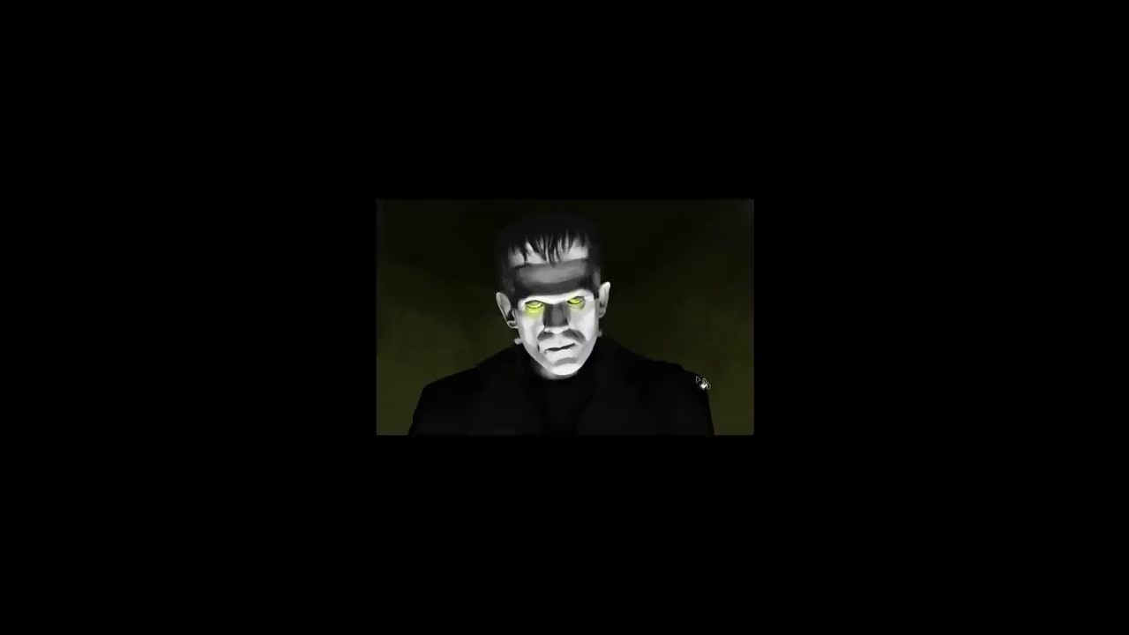
key("f")
left_click(769, 370)
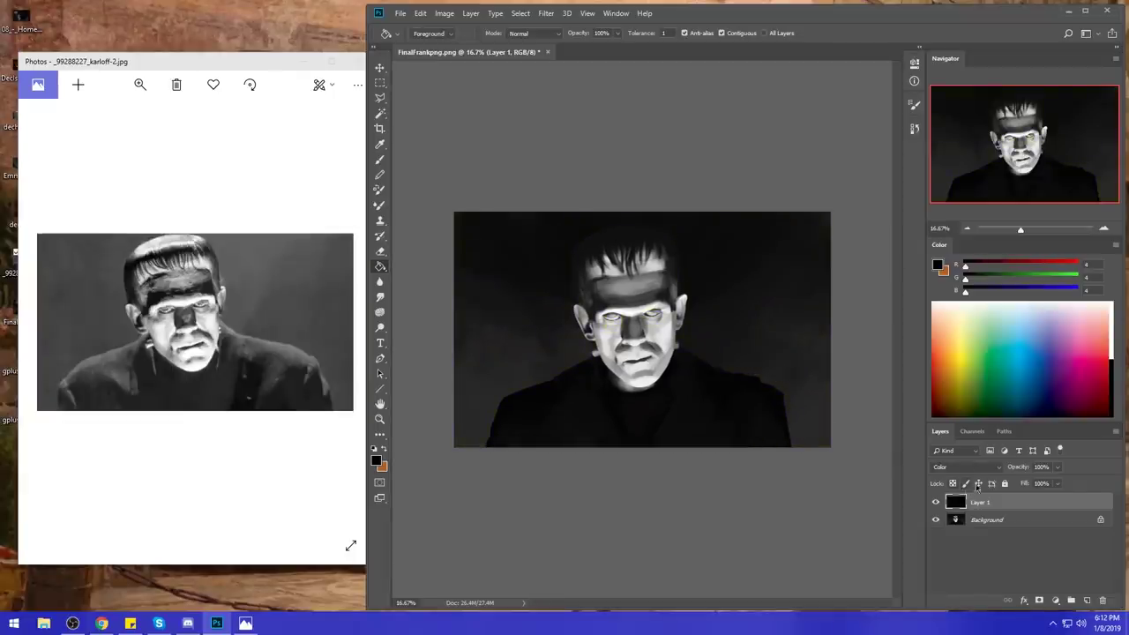
right_click(986, 502)
left_click(1011, 361)
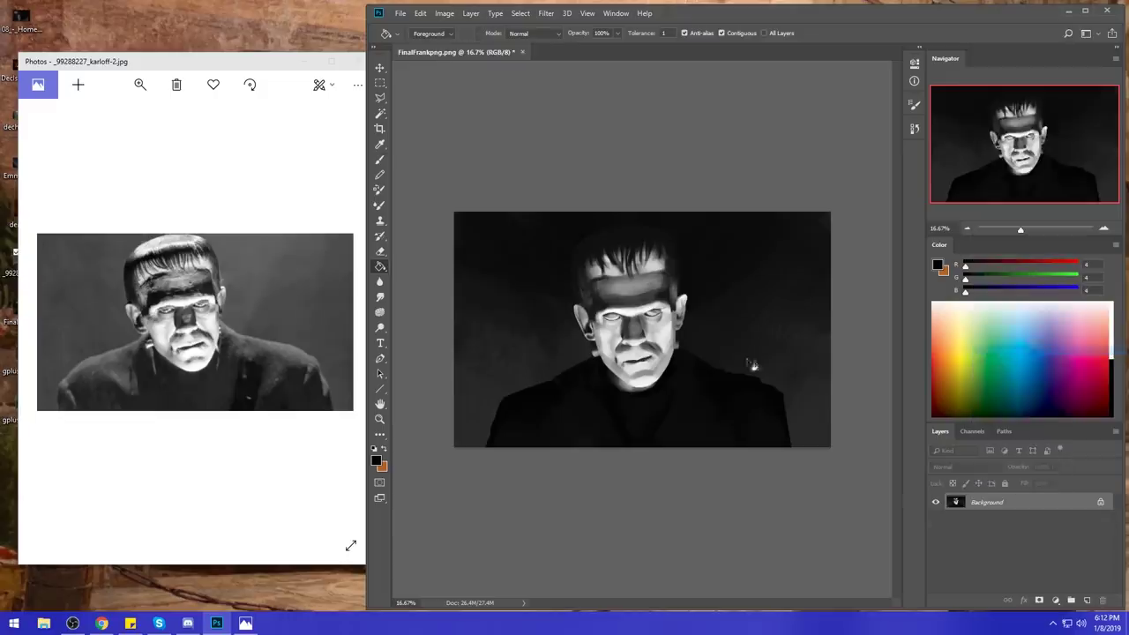
- Darken the backdrop beside the head and shoulder with a 600 px brush at 45% opacity
key("b")
key("bracketright")
key("bracketright")
key("bracketright")
key("bracketright")
key("bracketright")
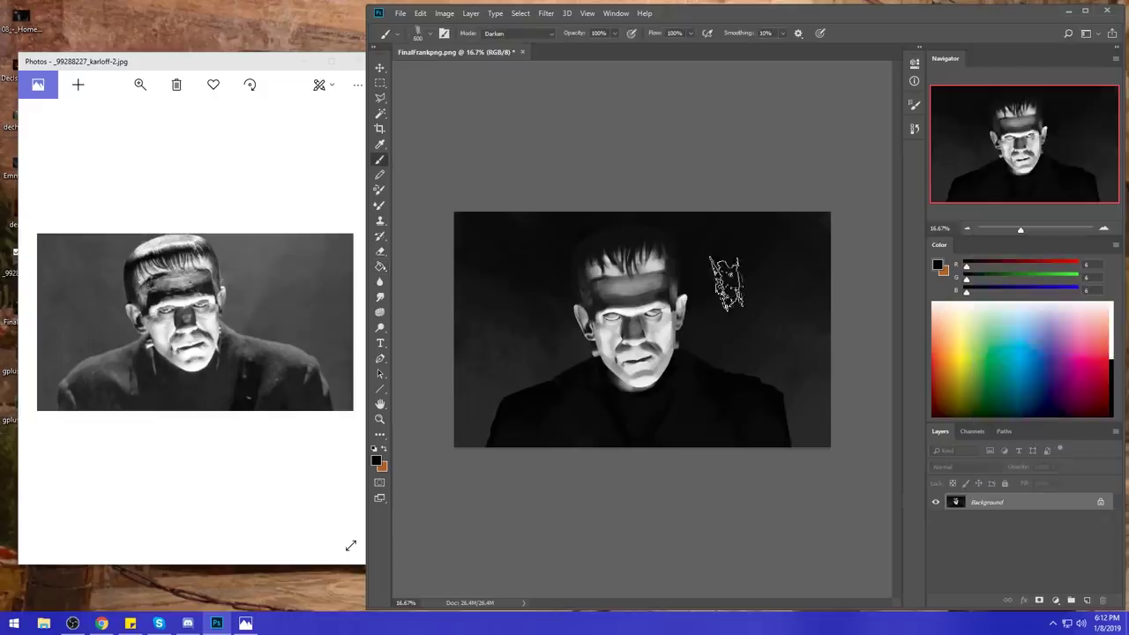
left_click(615, 35)
left_click_drag(617, 45, 585, 47)
mouse_move(733, 290)
left_mouse_down()
mouse_move(723, 377)
mouse_move(749, 346)
mouse_move(771, 244)
mouse_move(773, 373)
mouse_move(792, 429)
left_mouse_up()
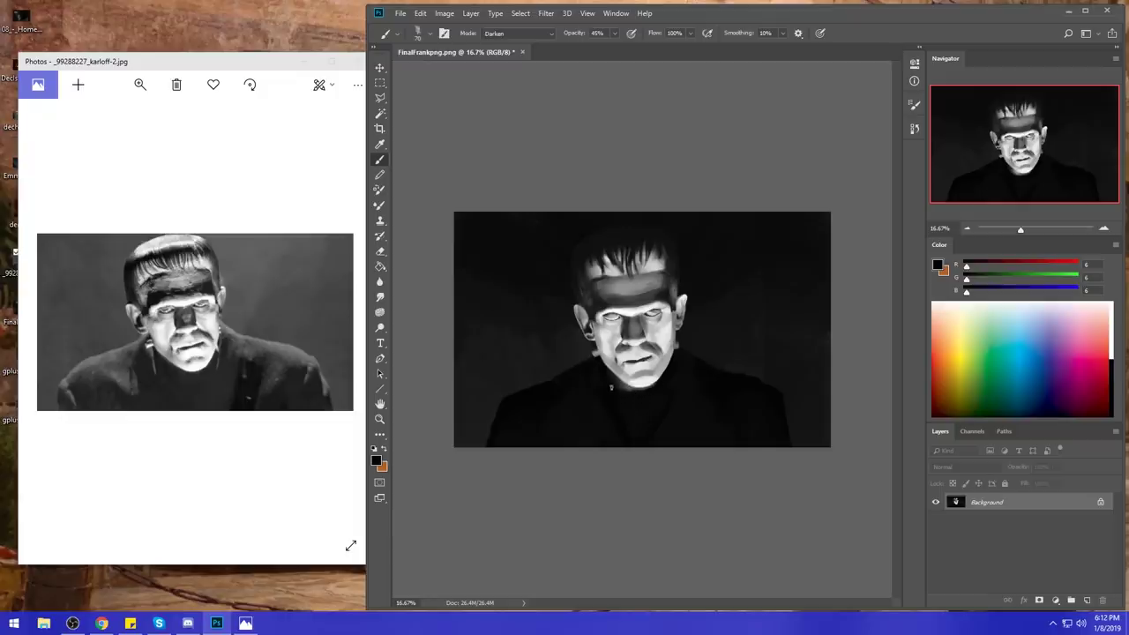
- Darken the lower edge of the chin with a 70 px brush and blend the face shading with a 60 px Smudge tool
left_click_drag(616, 381, 637, 393)
left_click(382, 297)
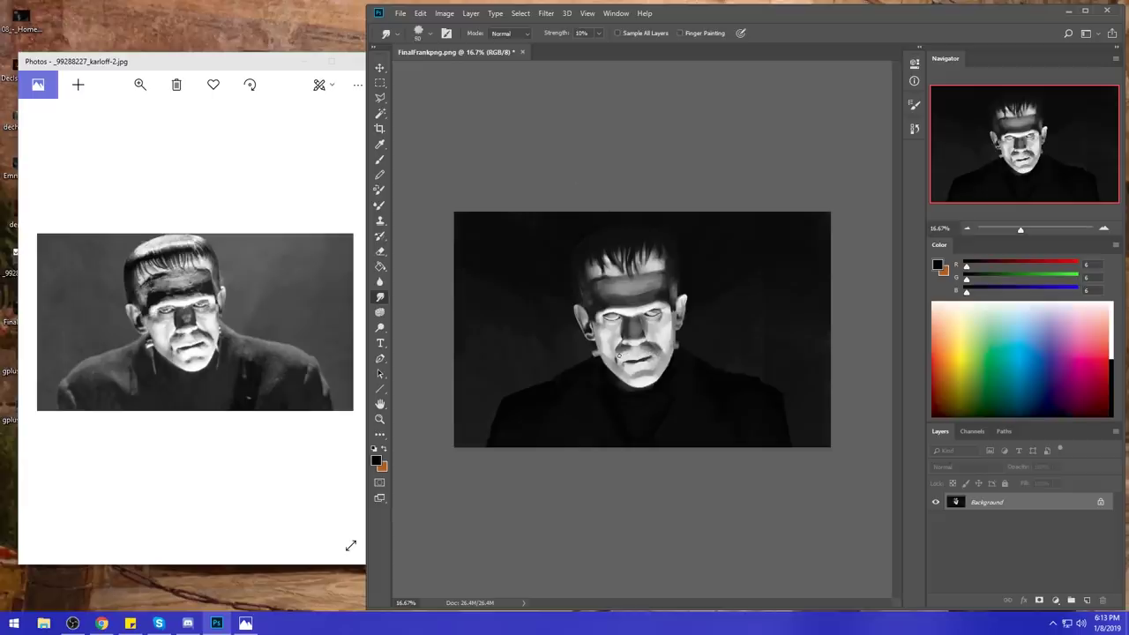
key("bracketright")
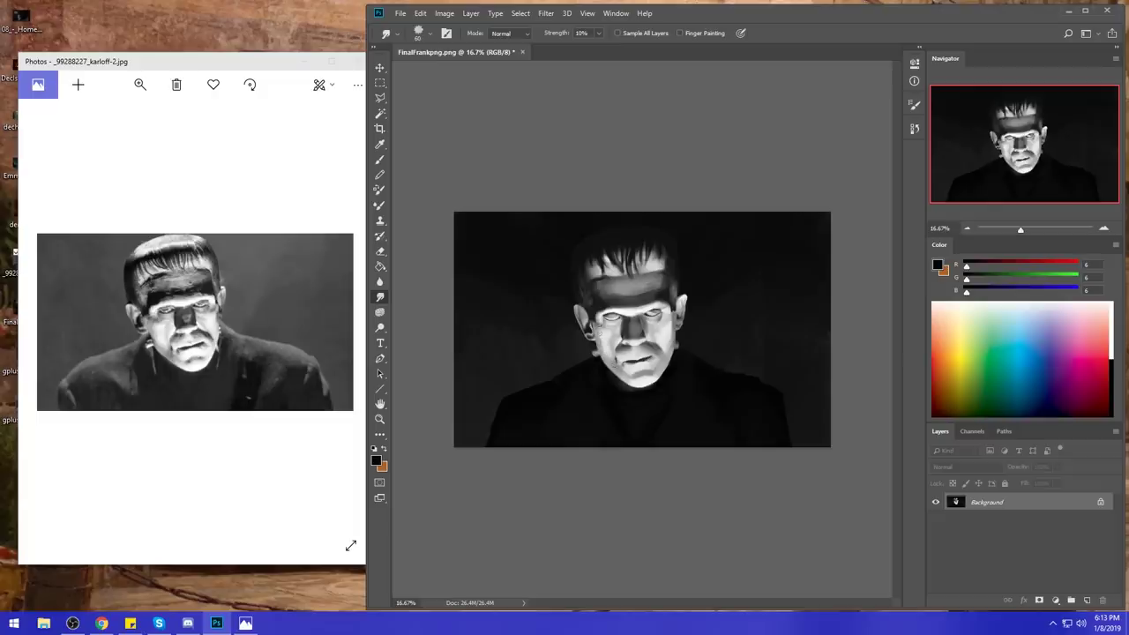
- Paint dark gray RGB 25 shadows around the eyes and upper cheek, and smudge the brow ridge to blend them
key("b")
left_click(603, 301, "alt")
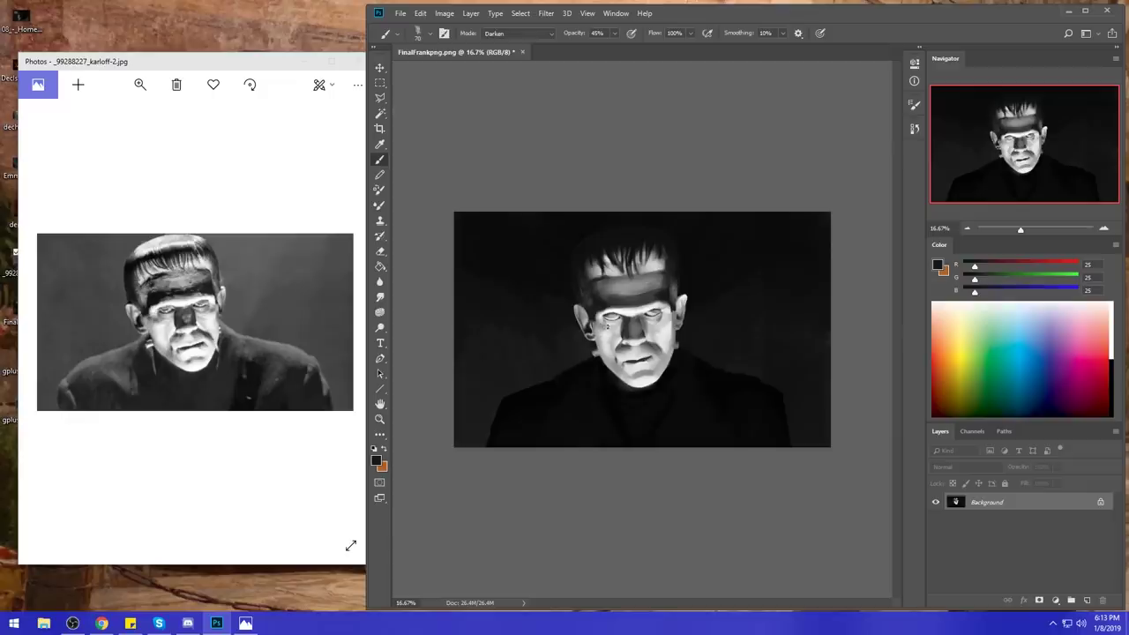
left_click_drag(670, 320, 664, 314)
left_click(380, 297)
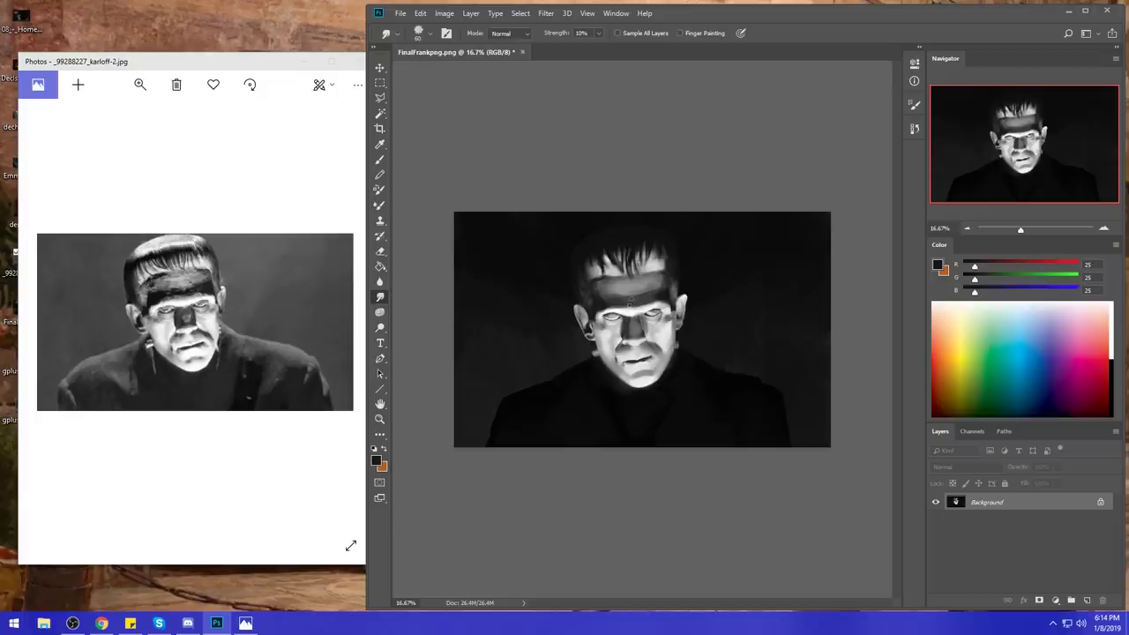
left_click_drag(646, 302, 636, 308)
- Soften the cheek values with a soft round brush enlarged to 1700 px and sampled gray RGB 117, undoing the last stroke
key("b")
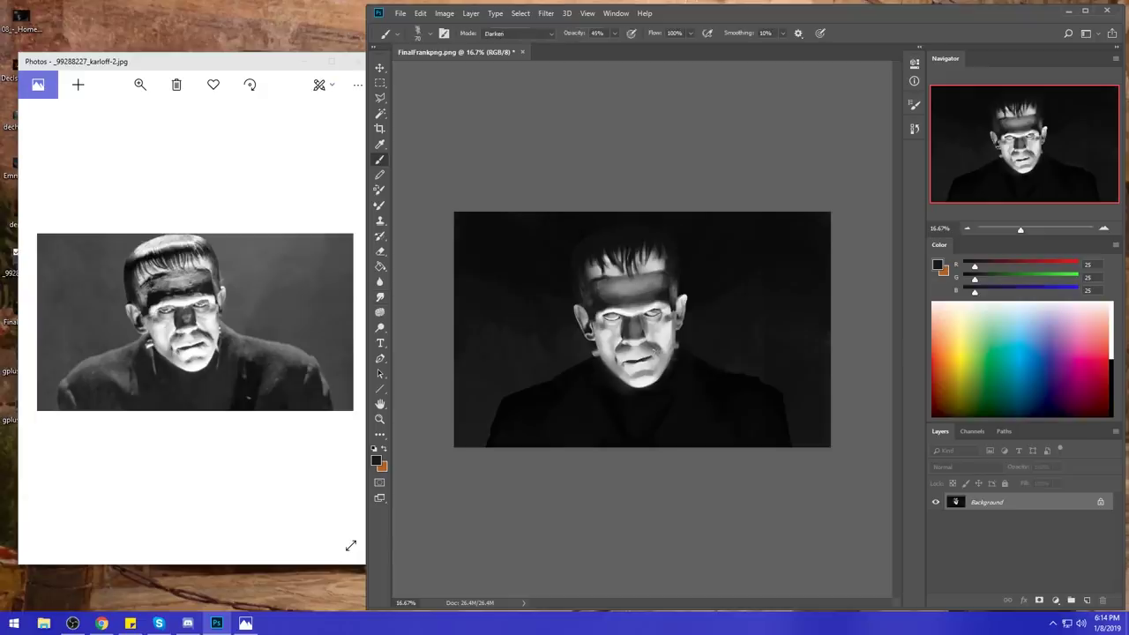
right_click(662, 333)
left_click(767, 363)
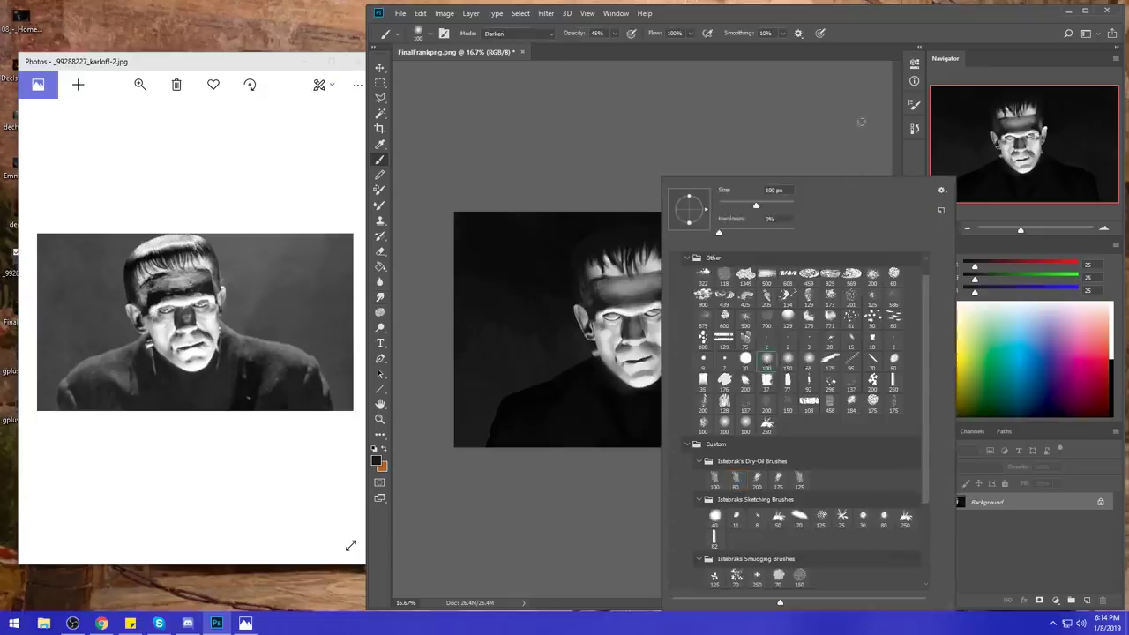
left_click(859, 121)
left_click(679, 333, "alt")
key("bracketright")
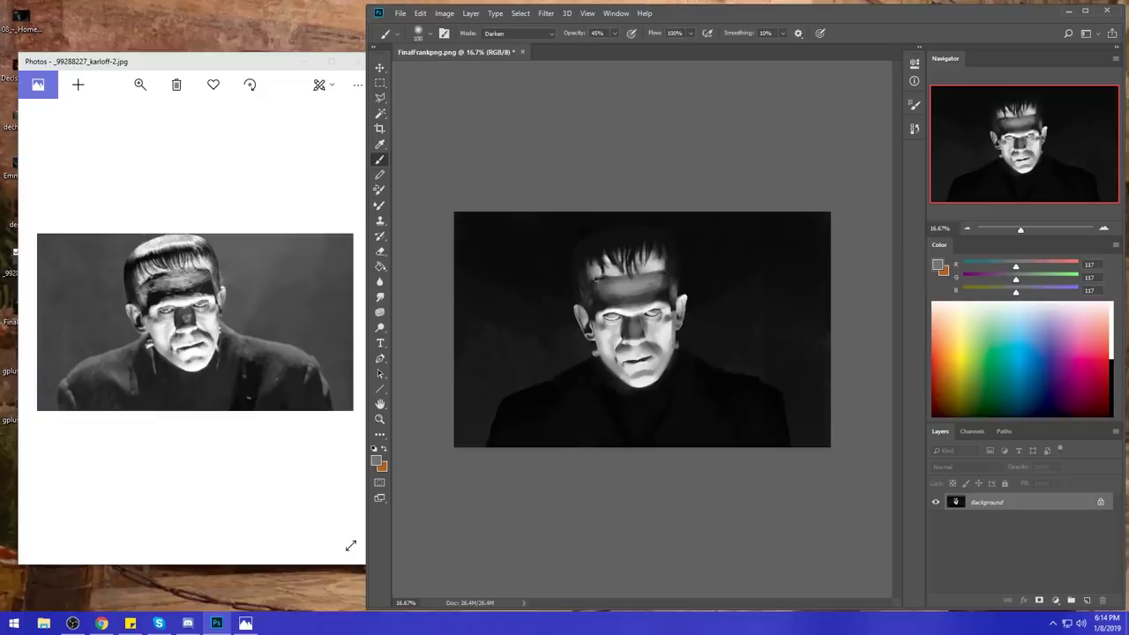
key("bracketright")
key("bracketright")
key("bracketright")
key("bracketright")
key("bracketright")
key("bracketright")
key("bracketright")
key("bracketright")
key("bracketright")
key("bracketright")
key("bracketright")
key("bracketright")
key("bracketright")
key("bracketright")
key("bracketright")
key("bracketright")
key("bracketright")
key("bracketright")
key("bracketright")
left_click(525, 33)
left_click(650, 284)
left_click_drag(669, 342, 672, 331)
left_click_drag(608, 350, 603, 334)
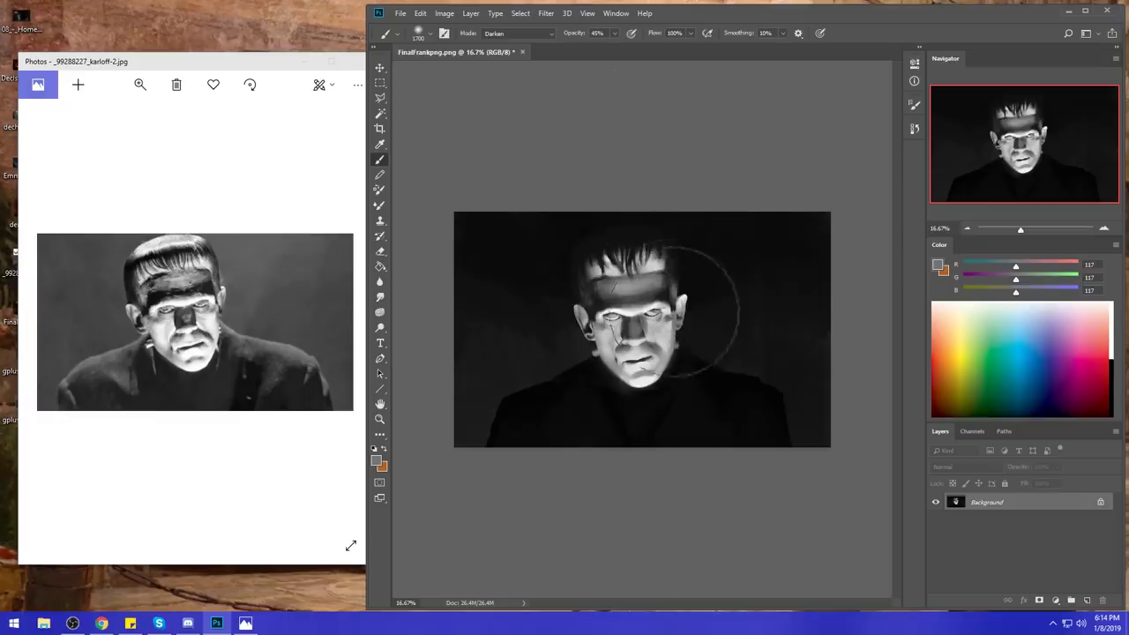
left_click(678, 293, "alt")
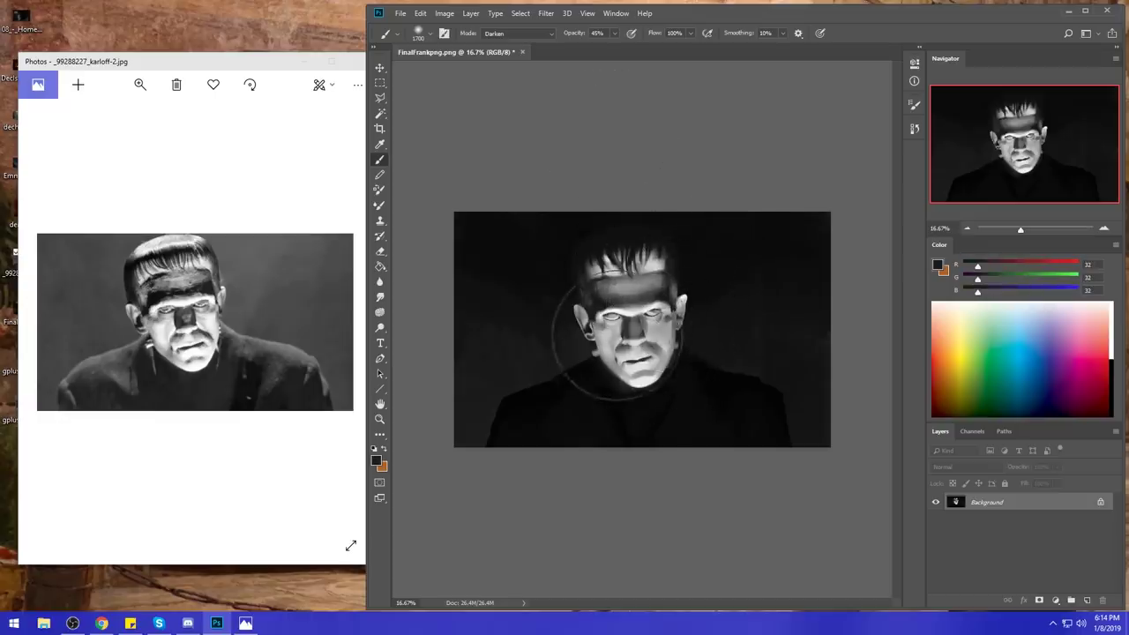
key("ctrl+z")
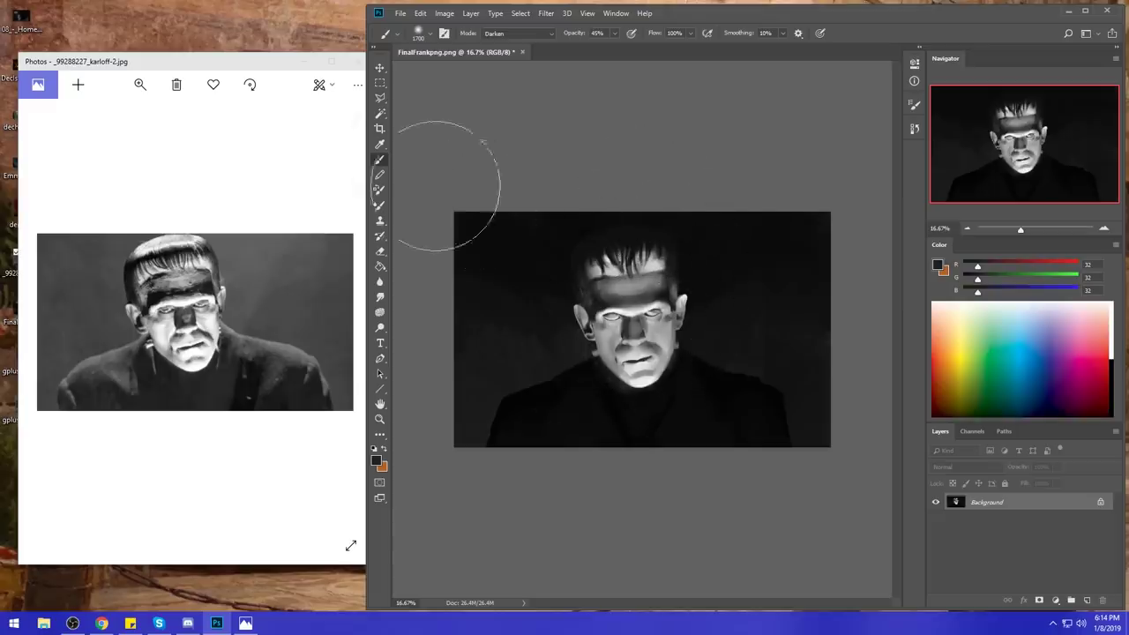
- Brighten the highlights around the mouth, chin and cheeks with the Dodge tool at 35% exposure, starting with a 700 px brush
left_click(380, 327)
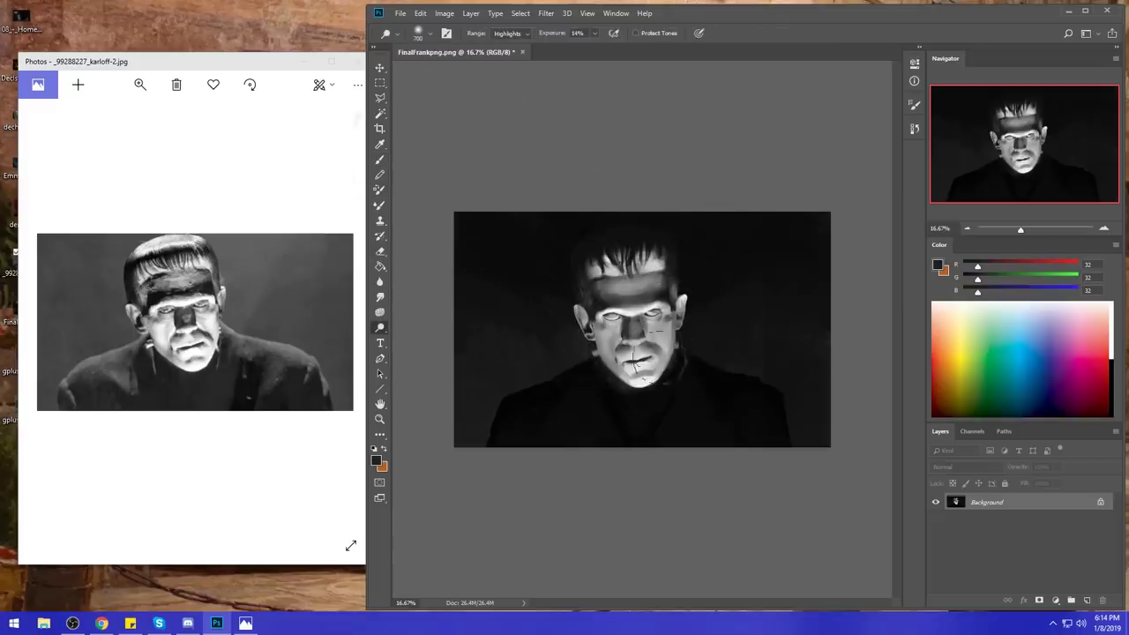
left_click_drag(659, 364, 651, 359)
left_click(595, 34)
left_click_drag(594, 48, 606, 51)
left_click(658, 360)
left_click_drag(657, 368, 643, 365)
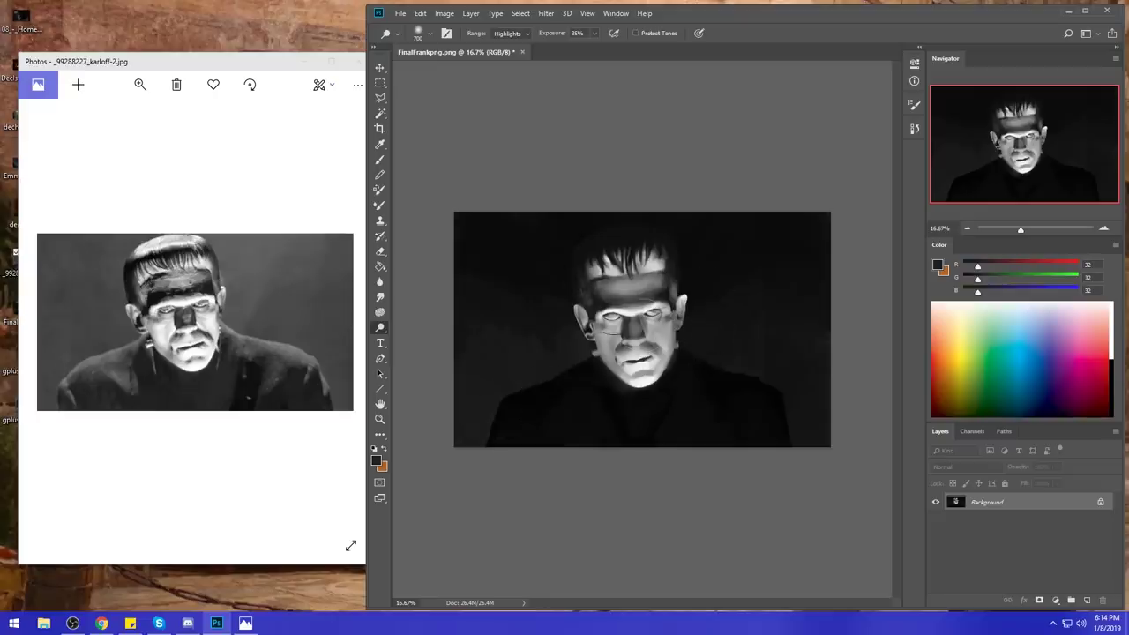
key("bracketleft")
key("bracketleft")
key("bracketleft")
key("bracketleft")
key("bracketleft")
key("bracketleft")
key("bracketright")
key("bracketright")
key("bracketright")
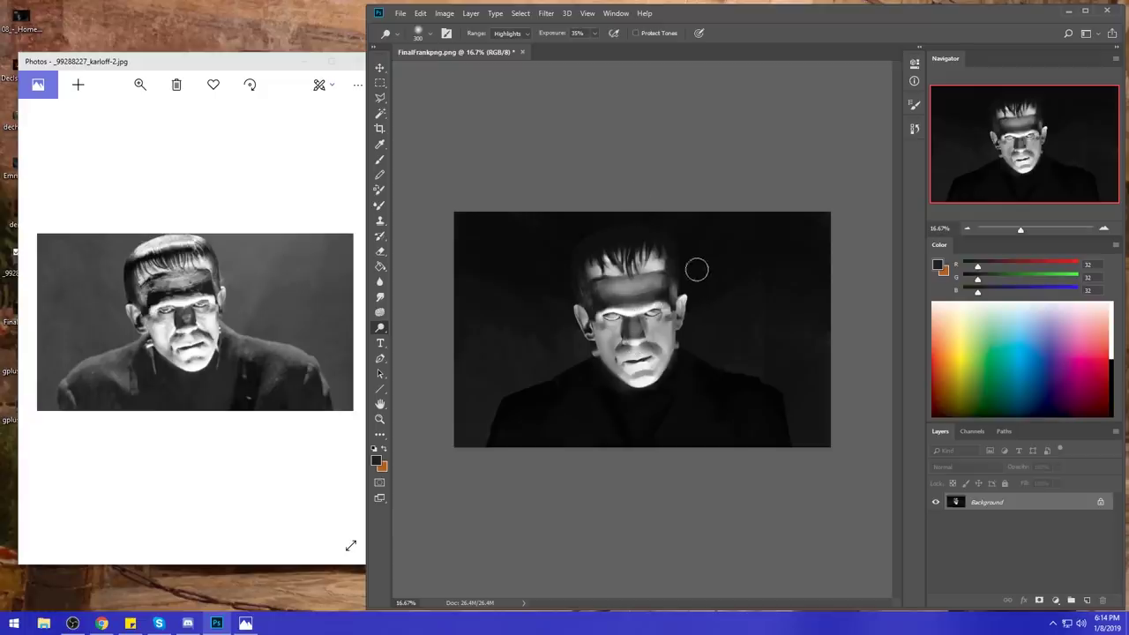
- Softly darken the sides of the face around the eyes with dark gray RGB 25 and a 1000 px brush
key("b")
left_click(664, 298, "alt")
key("bracketleft")
key("bracketleft")
key("bracketleft")
key("bracketleft")
key("bracketleft")
key("bracketleft")
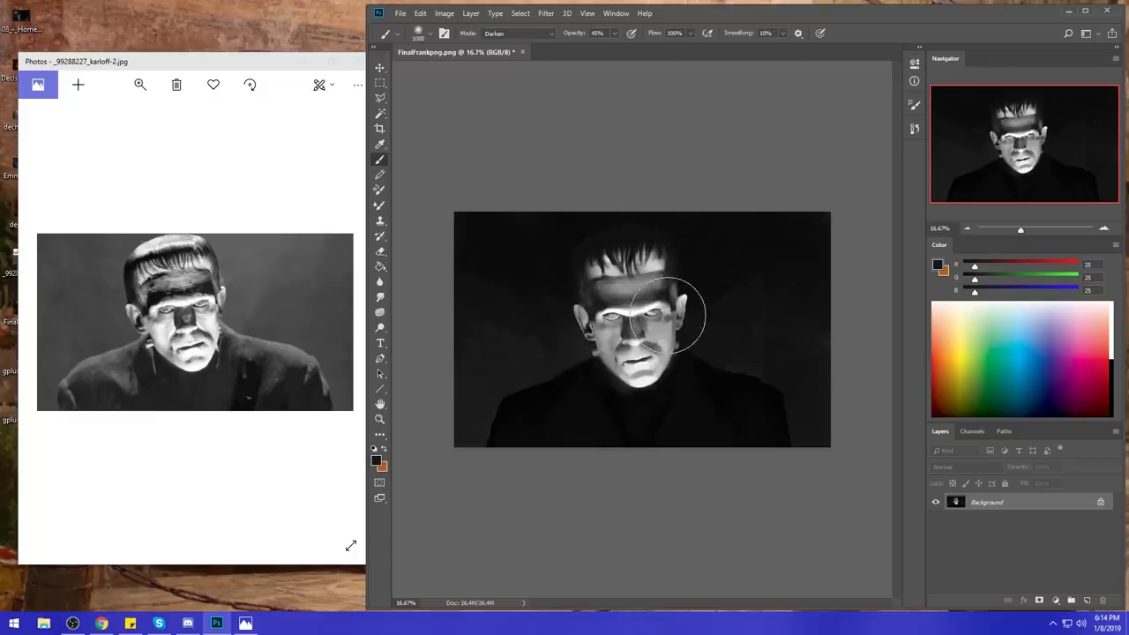
key("bracketleft")
- Copy the whole canvas, return the history to the last Smudge Tool state, and place the copy on a new layer
key("ctrl+a")
left_click(915, 129)
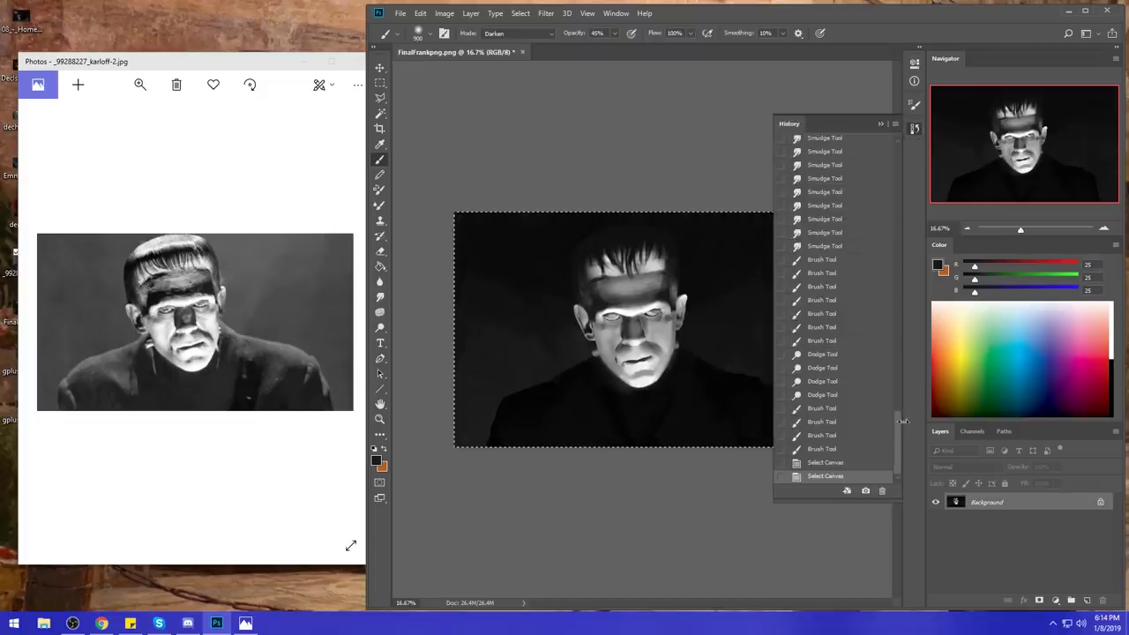
mouse_move(898, 419)
left_mouse_down()
mouse_move(908, 343)
mouse_move(887, 451)
left_mouse_up()
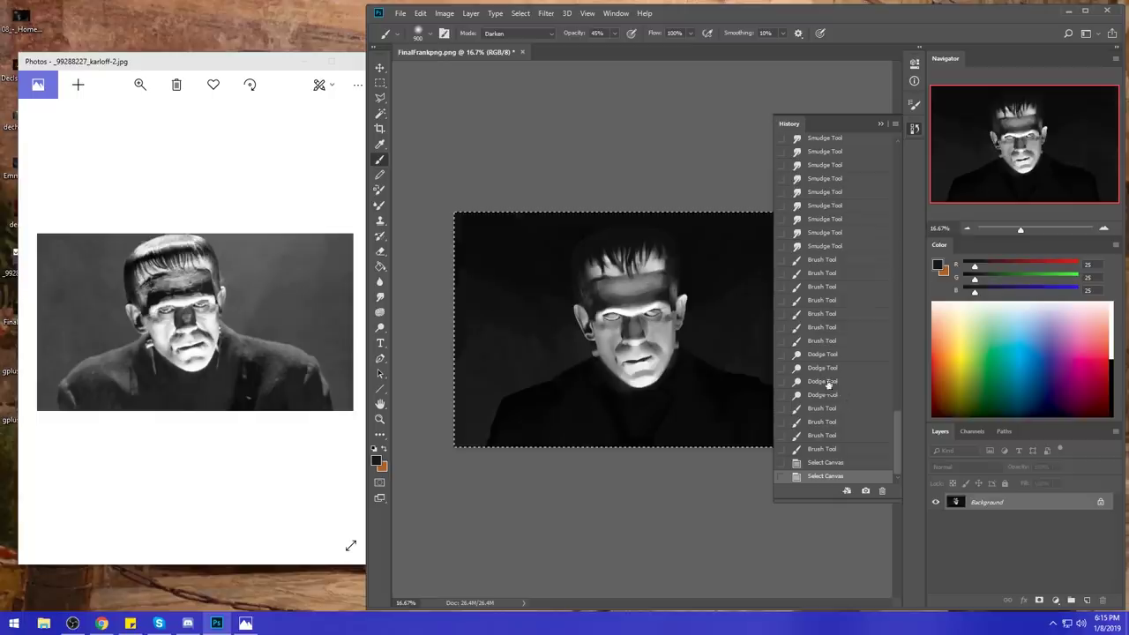
left_click(822, 343)
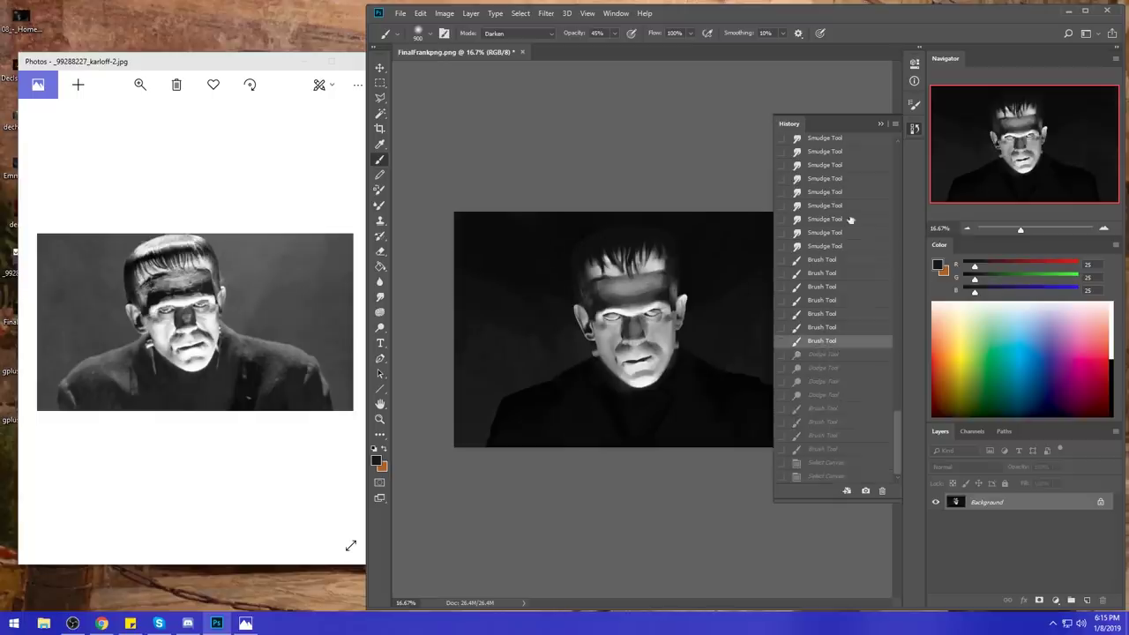
left_click(814, 247)
left_click(881, 125)
key("ctrl+j")
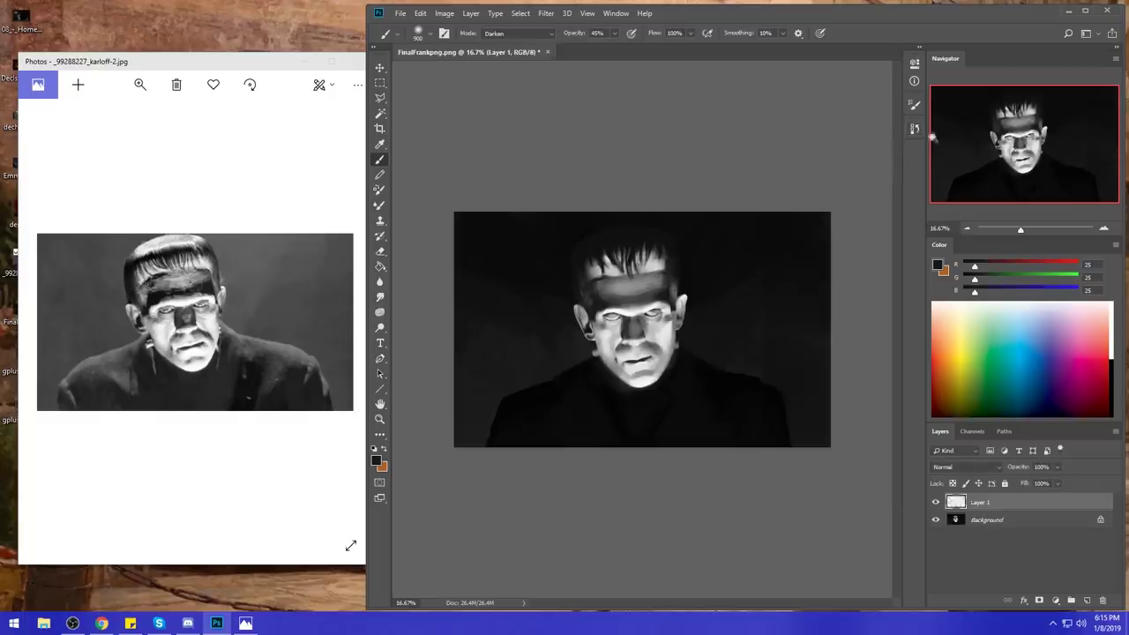
- Compare the new layer with the Background by toggling its visibility, and erase parts of its cheeks with the eraser reduced to 100 px
left_click(936, 502)
left_click(937, 504)
left_click(938, 502)
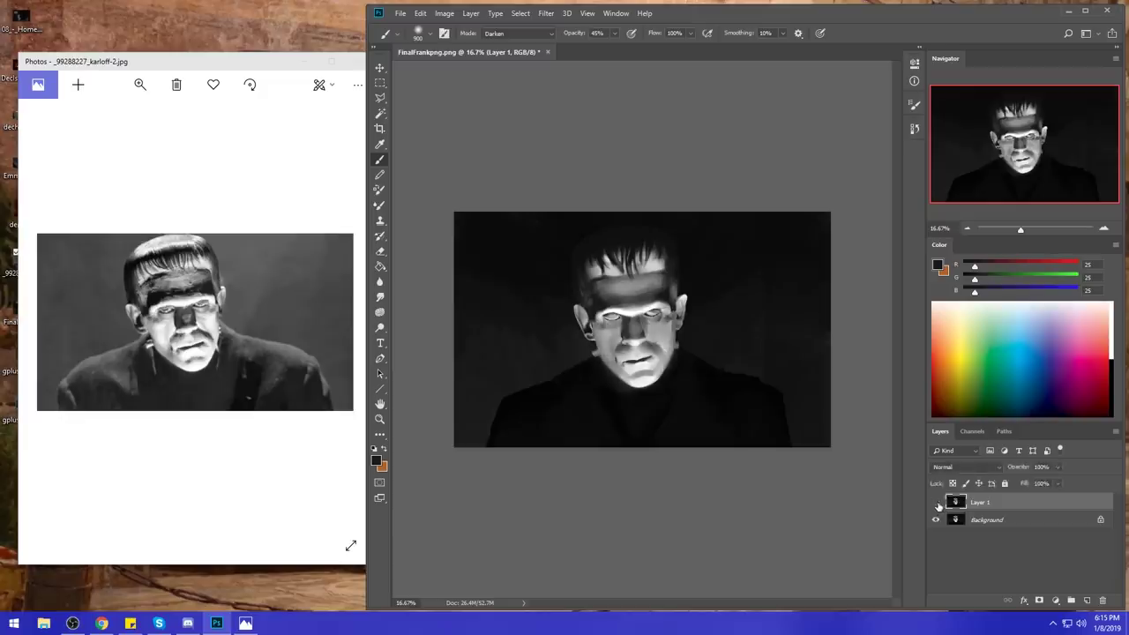
left_click(936, 502)
key("e")
left_click(935, 502)
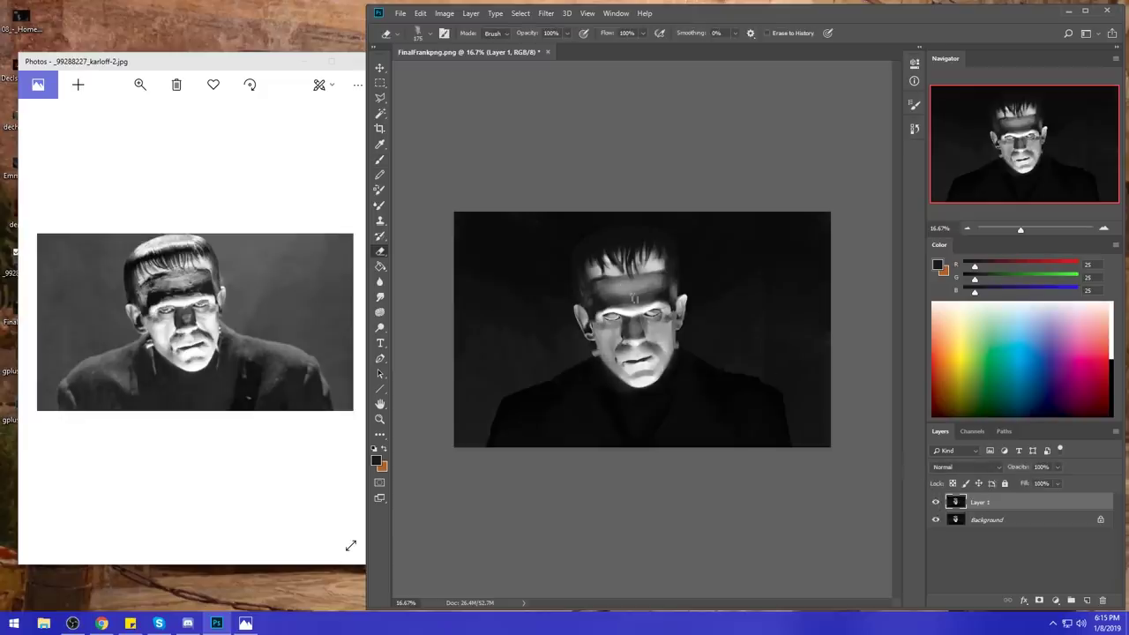
left_click_drag(665, 331, 666, 338)
key("bracketleft")
key("bracketleft")
key("bracketleft")
left_click(606, 344)
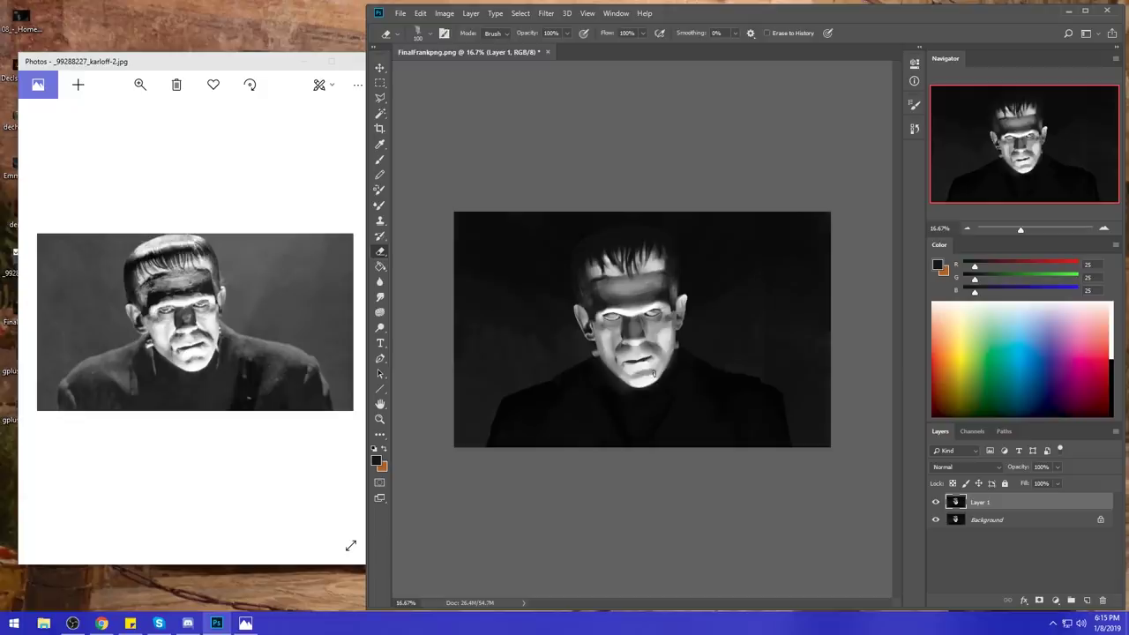
- Compare Layer 1 with the Background by toggling the layer's visibility
left_click(379, 297)
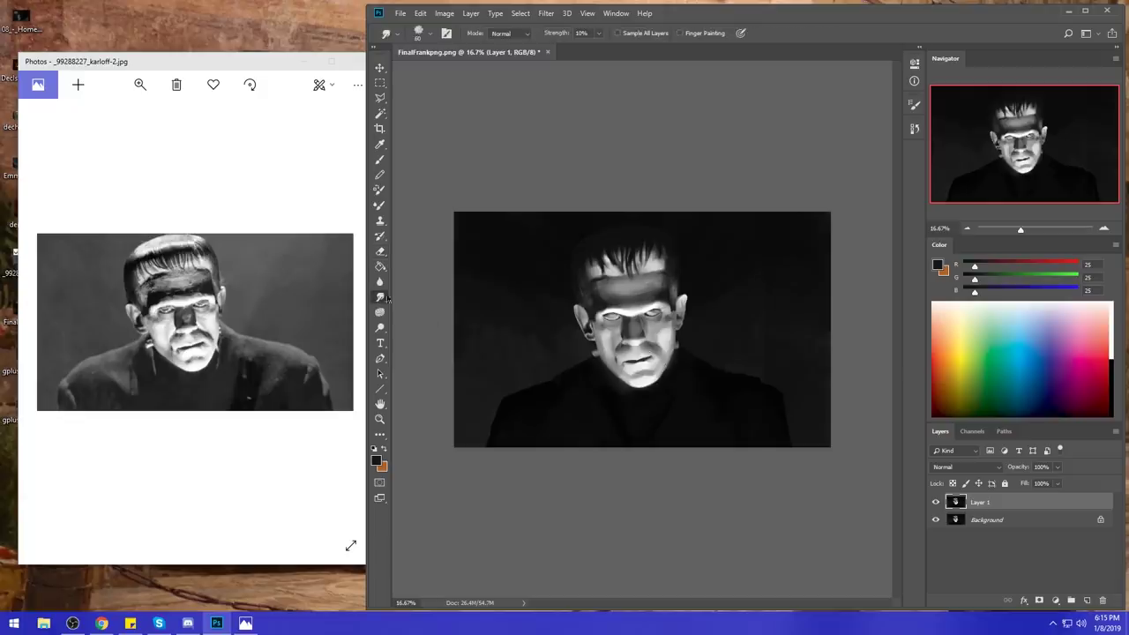
left_click(936, 503)
left_click(936, 503)
left_click(936, 502)
left_click(937, 503)
left_click(936, 503)
left_click(936, 503)
- Erase a small area of Layer 1 on the cheek beside the mouth with an eraser smaller than 100 px
key("e")
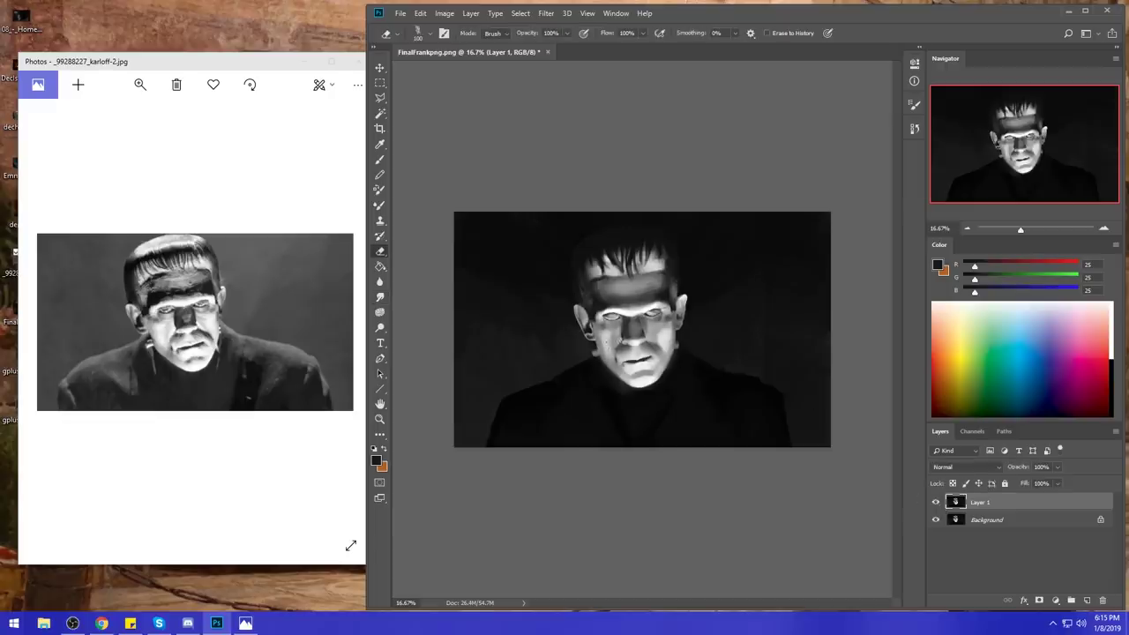
key("bracketleft")
key("bracketleft")
key("bracketleft")
key("bracketleft")
key("bracketleft")
left_click_drag(618, 342, 615, 351)
- Check the erased cheek against the Background by toggling Layer 1, and merge Layer 1 down into the Background
left_click(936, 503)
left_click(936, 502)
left_click(936, 503)
left_click(936, 503)
right_click(1011, 505)
left_click(988, 349)
left_click(380, 297)
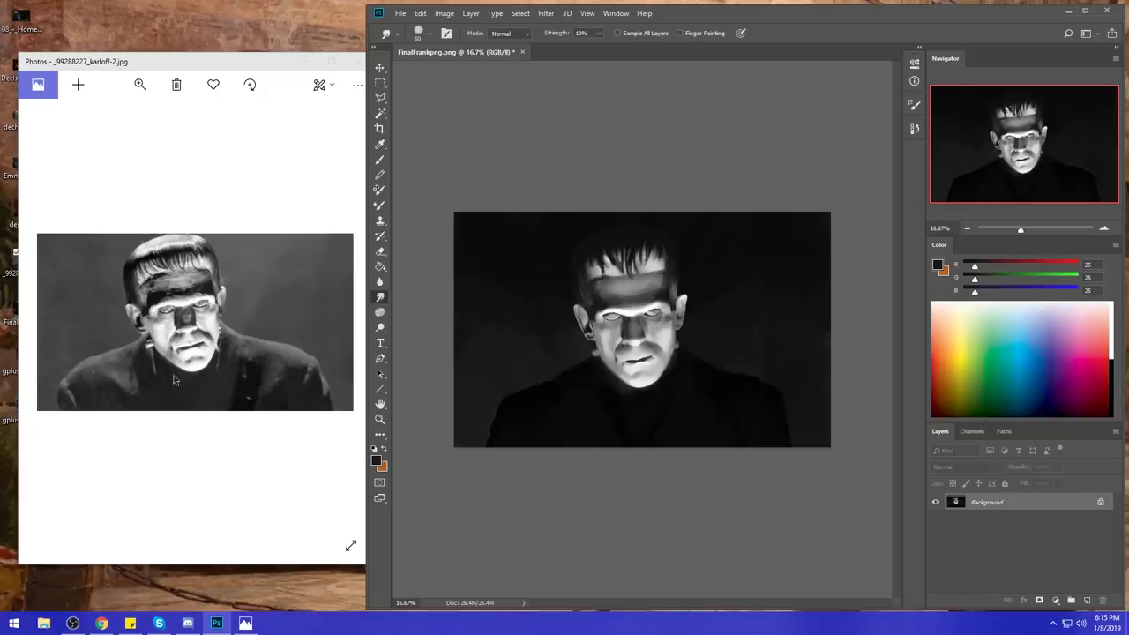
- Try painting sampled near-white on the chin on a new layer with the 900 px brush in Darken mode
key("b")
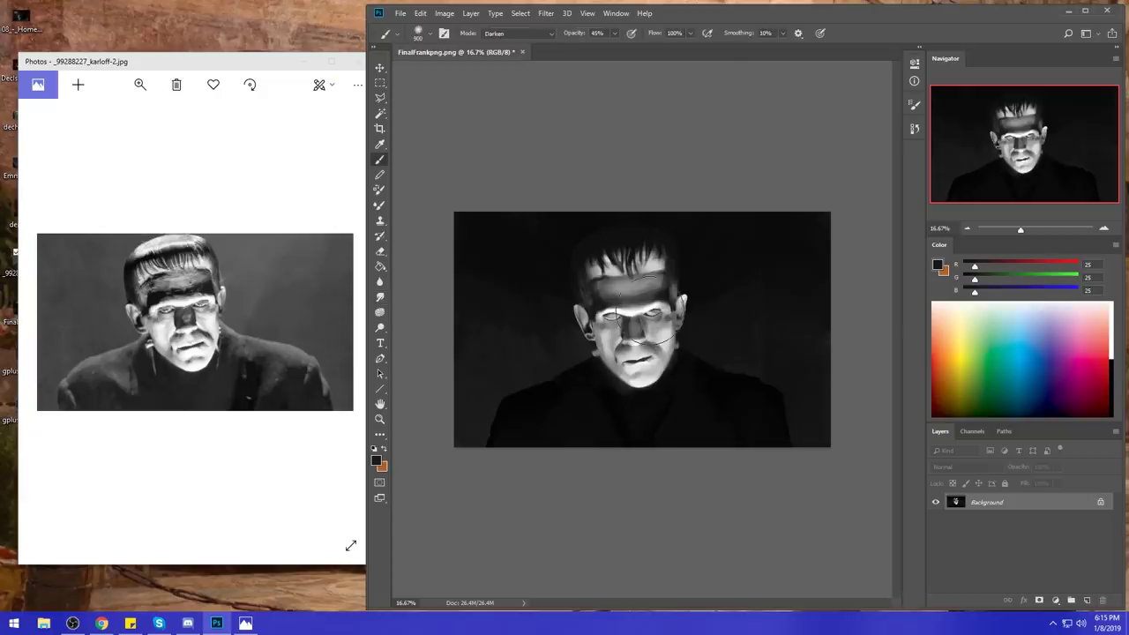
left_click(1087, 602)
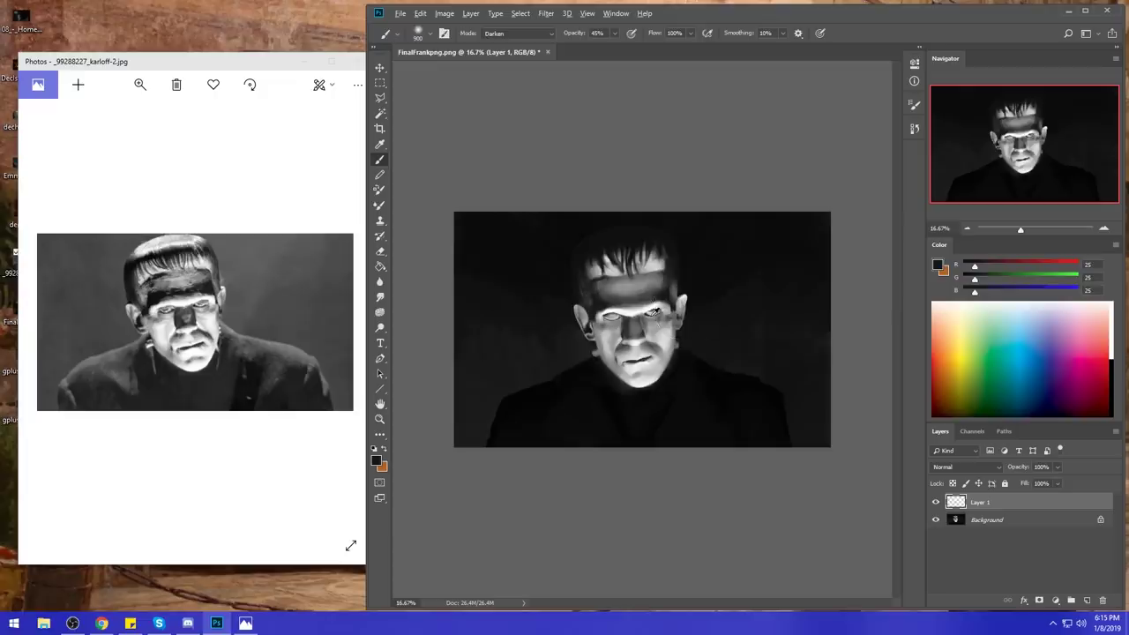
left_click(635, 310, "alt")
left_click_drag(660, 367, 656, 374)
key("ctrl+z")
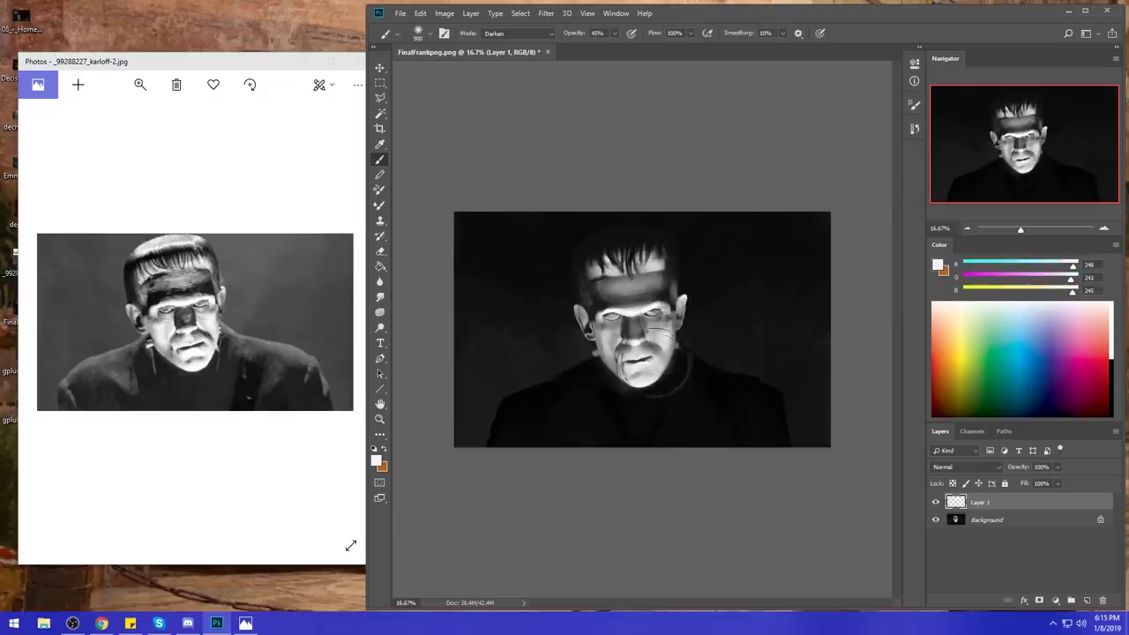
- Try brightening the chin with the brush in Color Dodge mode, and delete the new layer
left_click(516, 34)
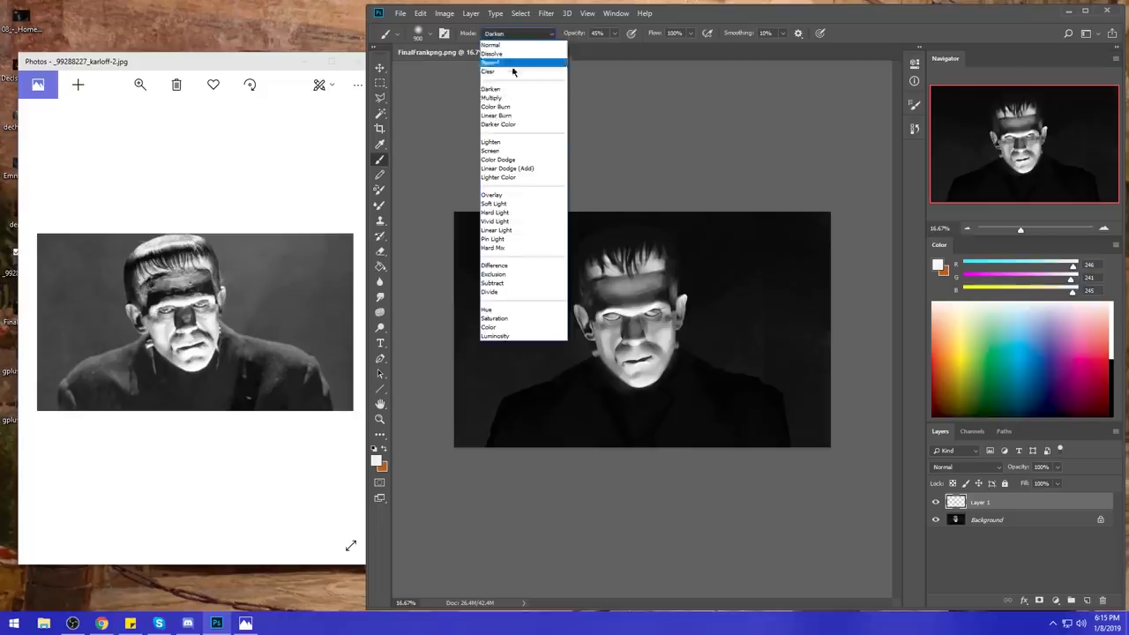
left_click(497, 160)
left_click_drag(656, 377, 658, 374)
key("ctrl+z")
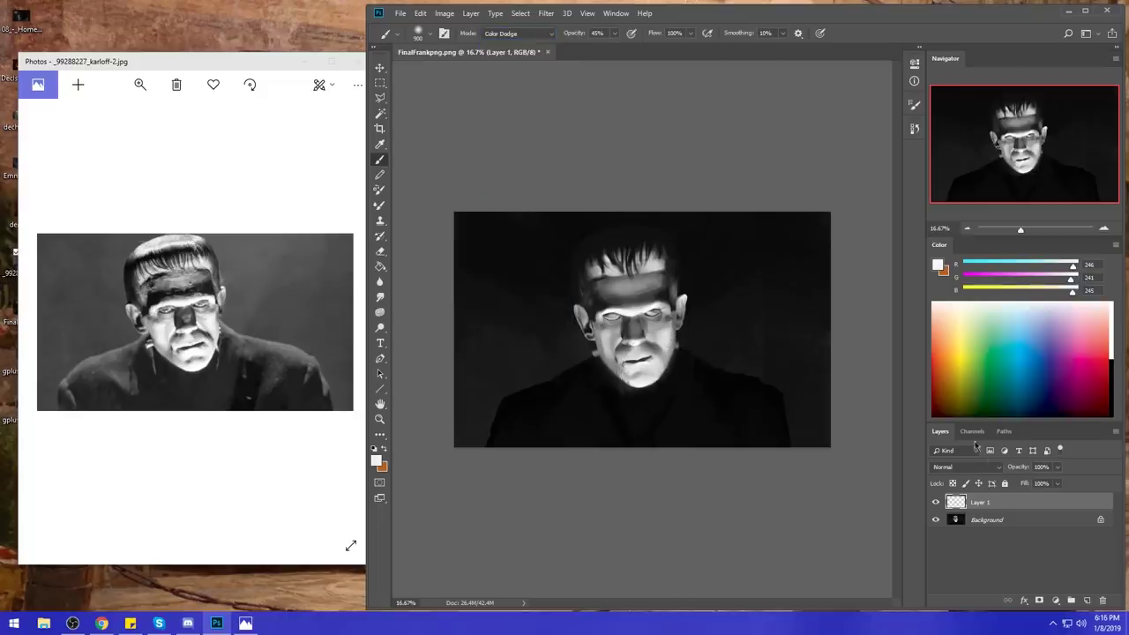
key("Delete")
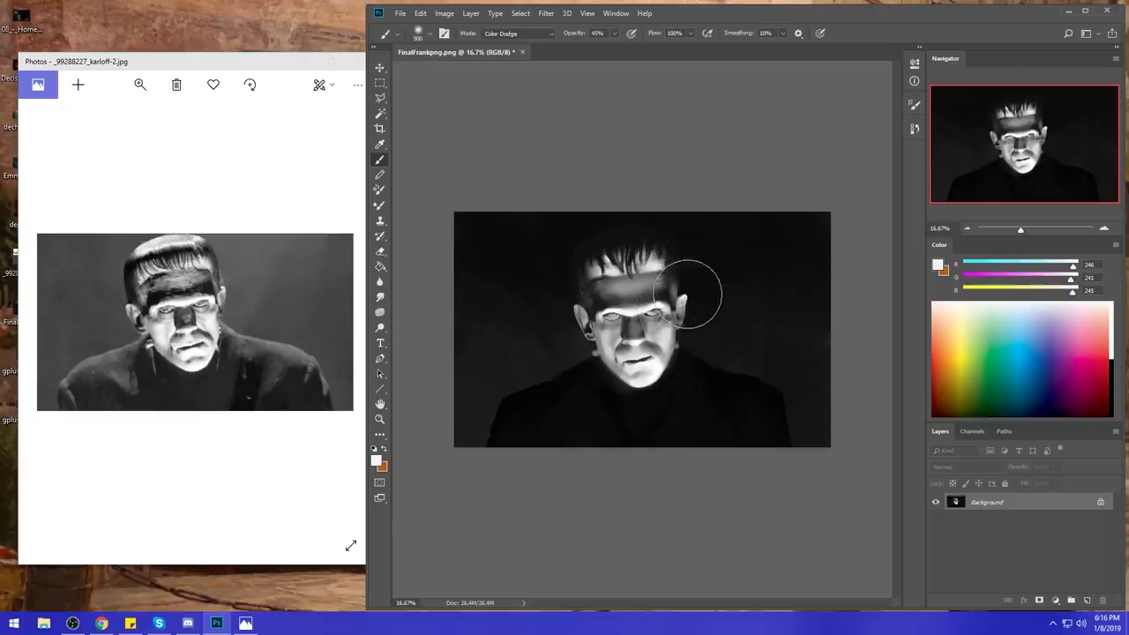
- Copy the whole canvas, return the history to the original FinalFrankpng.png snapshot, and paste the copy as a new layer
key("ctrl+alt+z")
key("ctrl+alt+z")
key("ctrl+alt+z")
key("ctrl+alt+z")
key("ctrl+alt+z")
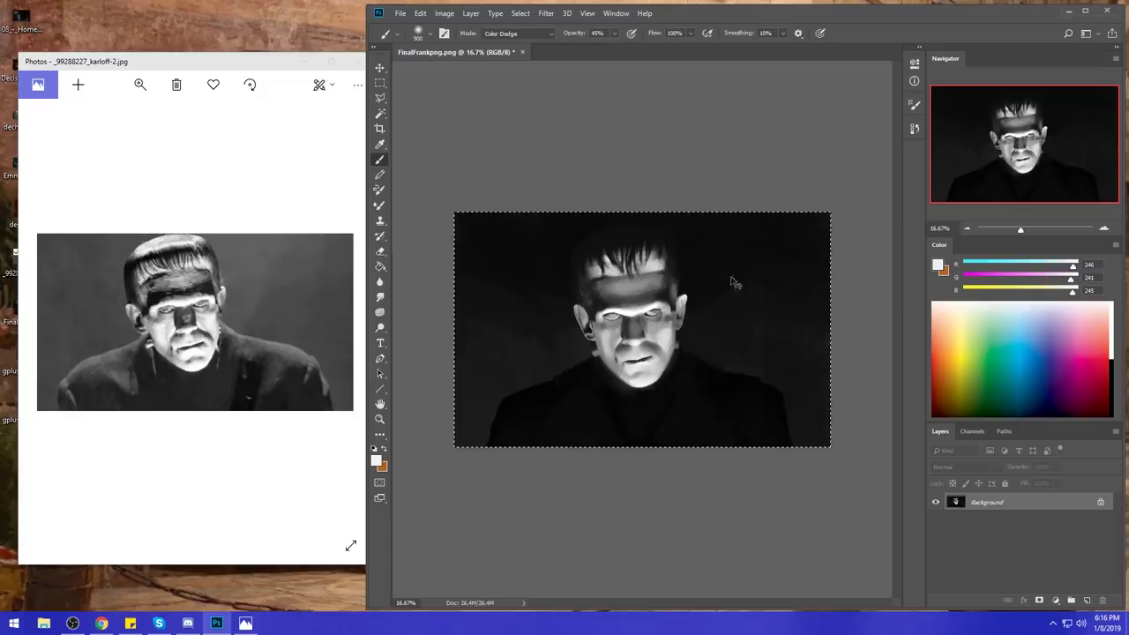
key("ctrl+a")
left_click(915, 128)
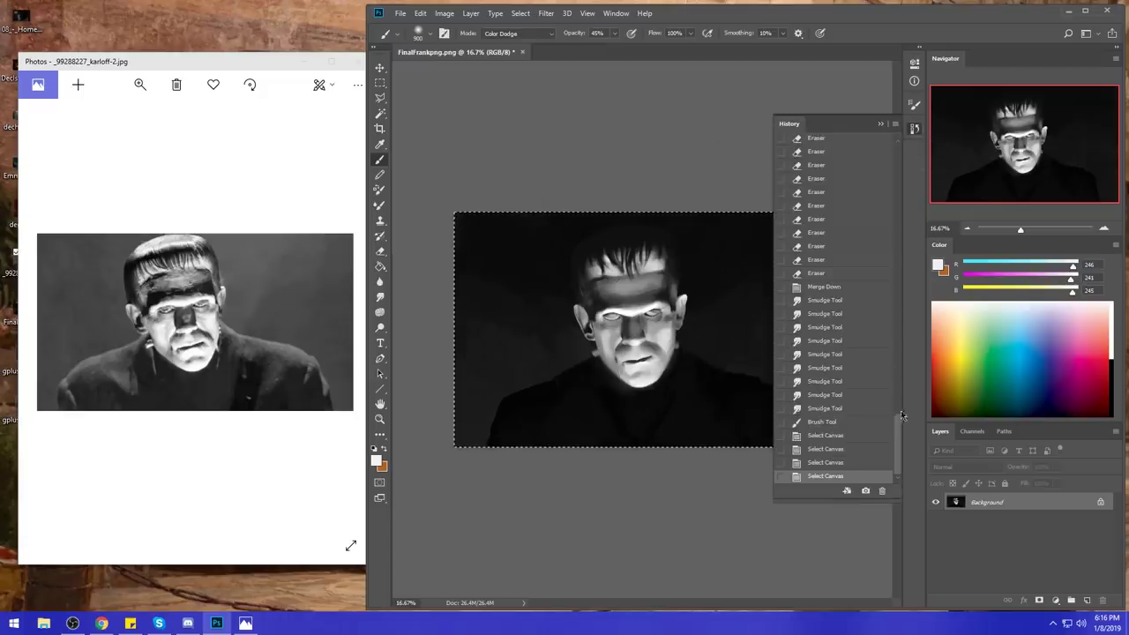
scroll(838, 220, "up", 10)
left_click(845, 143)
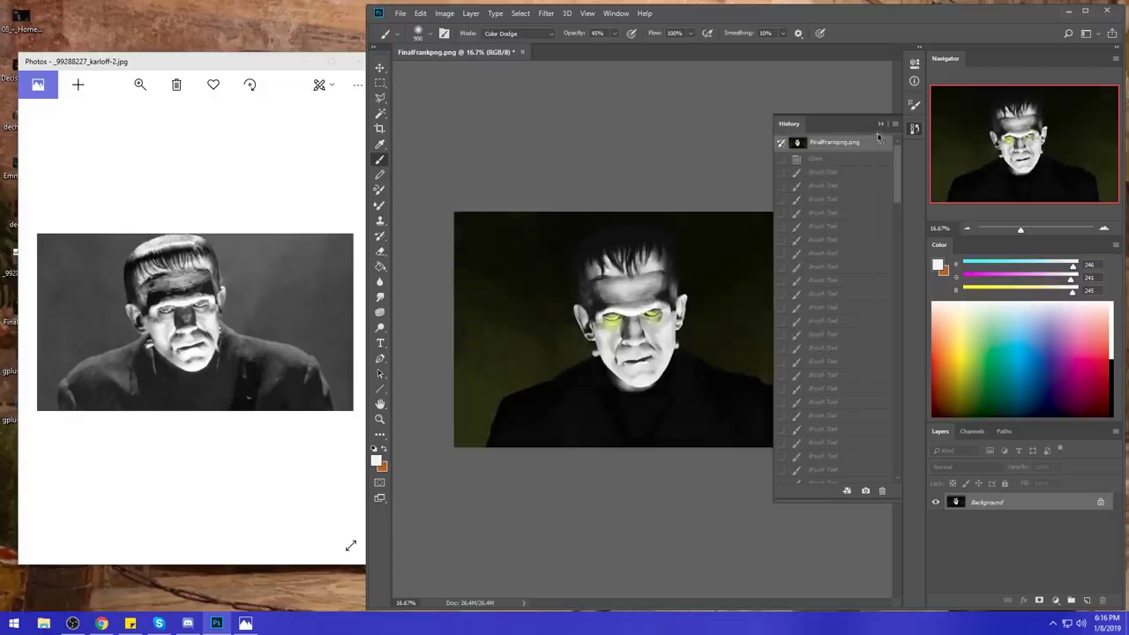
left_click(881, 124)
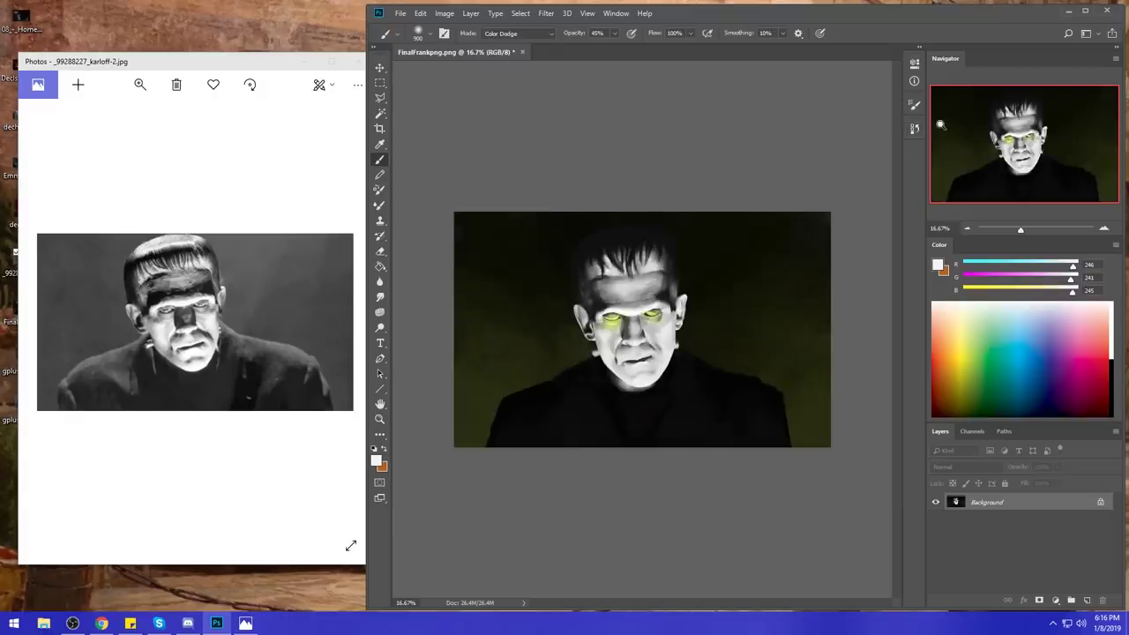
key("ctrl+v")
- Compare the grayscale paint-over on Layer 1 with the original colored painting by toggling the layer's visibility
left_click(936, 503)
left_click(939, 506)
left_click(941, 505)
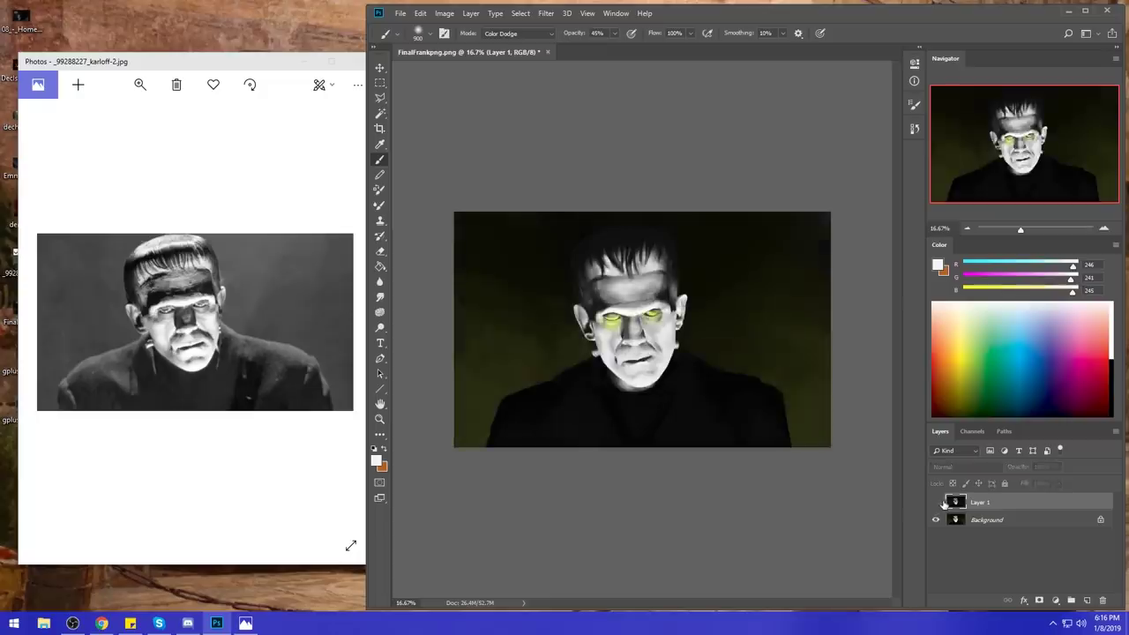
left_click(939, 503)
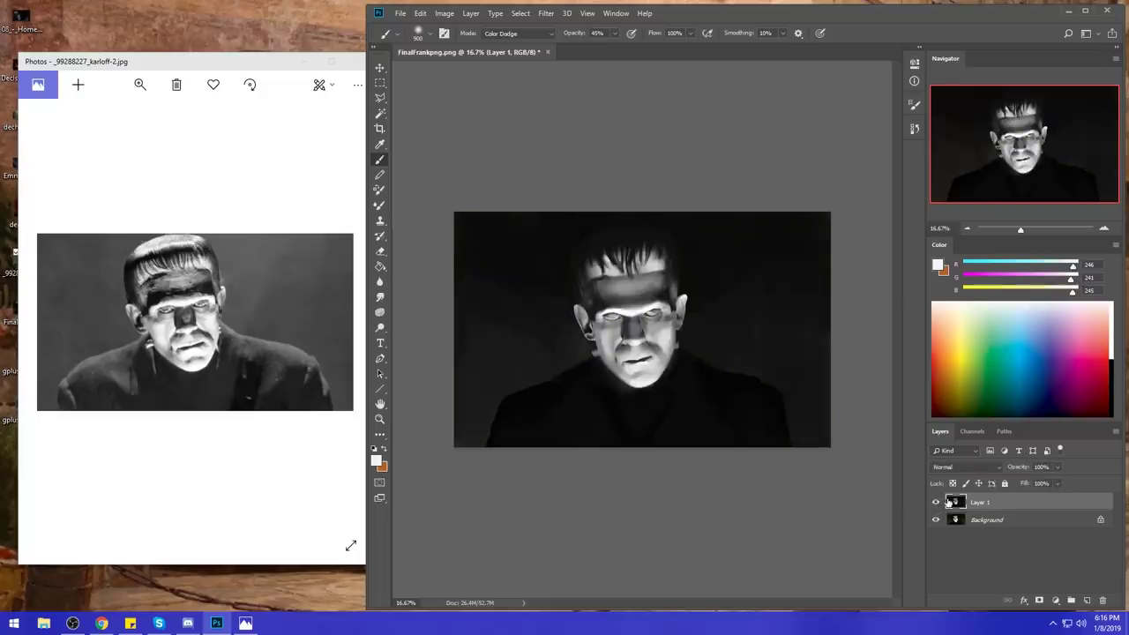
left_click(936, 504)
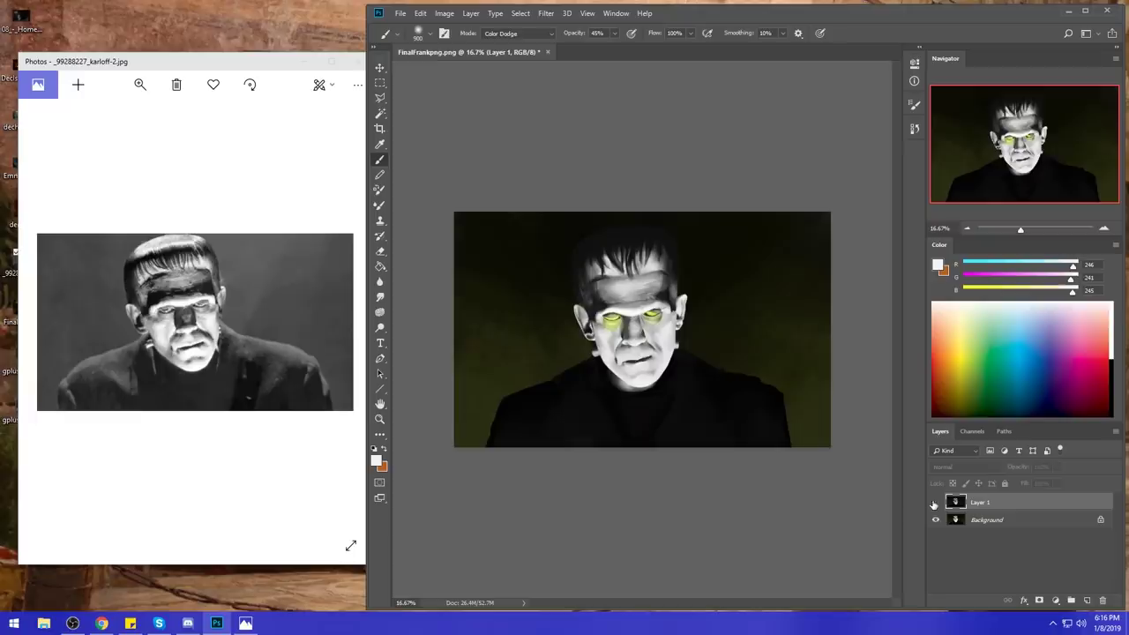
left_click(937, 503)
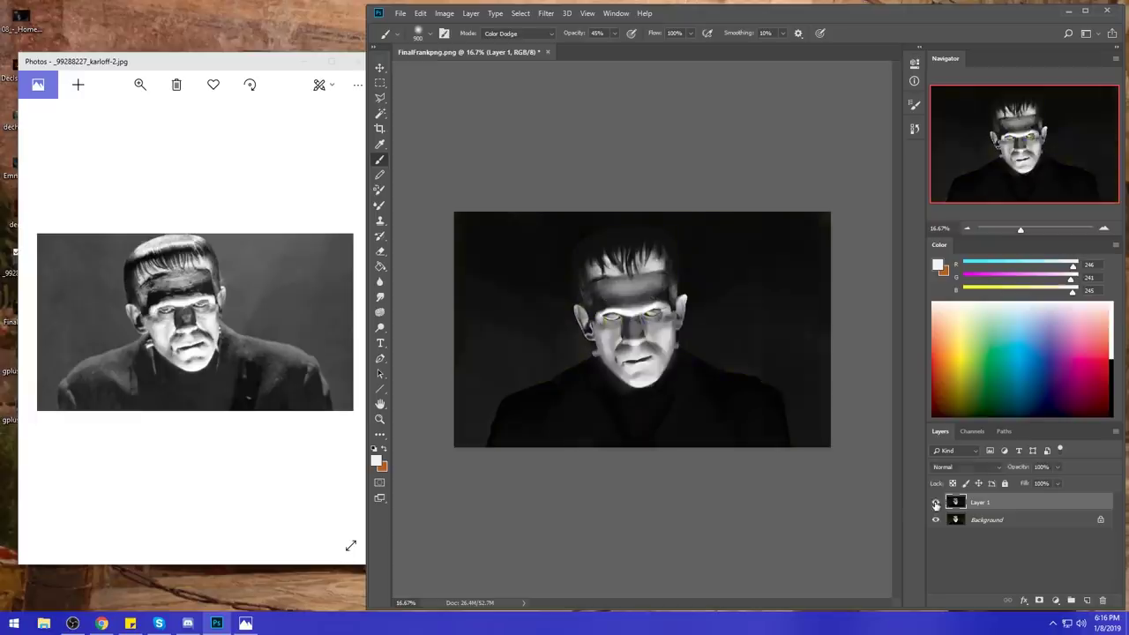
left_click(936, 504)
left_click(936, 502)
left_click(936, 503)
- Brighten both cheeks with an 80 px Color Dodge brush in light gray sampled near the brow, and compare with the original
right_click(594, 298)
left_click(676, 486)
left_click(586, 460)
left_click(631, 311, "alt")
mouse_move(616, 340)
left_mouse_down()
mouse_move(607, 327)
mouse_move(665, 333)
left_mouse_up()
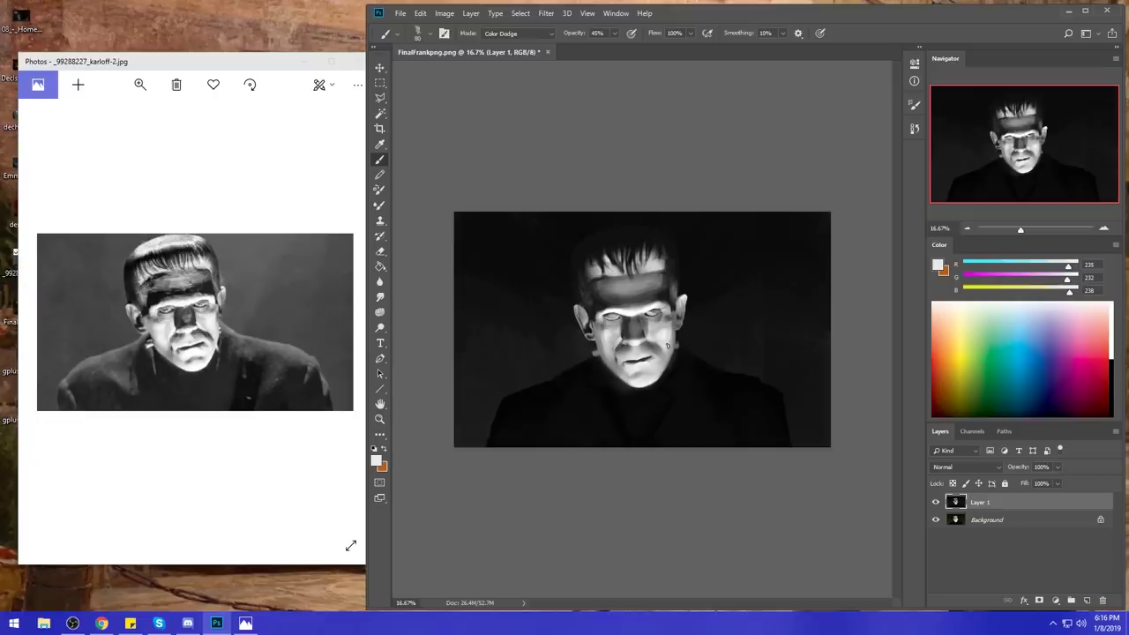
left_click(936, 502)
left_click(936, 502)
- Blend the cheeks with the Smudge tool at 10% strength and touch up the cheek beside the nose with sampled light gray
left_click(380, 298)
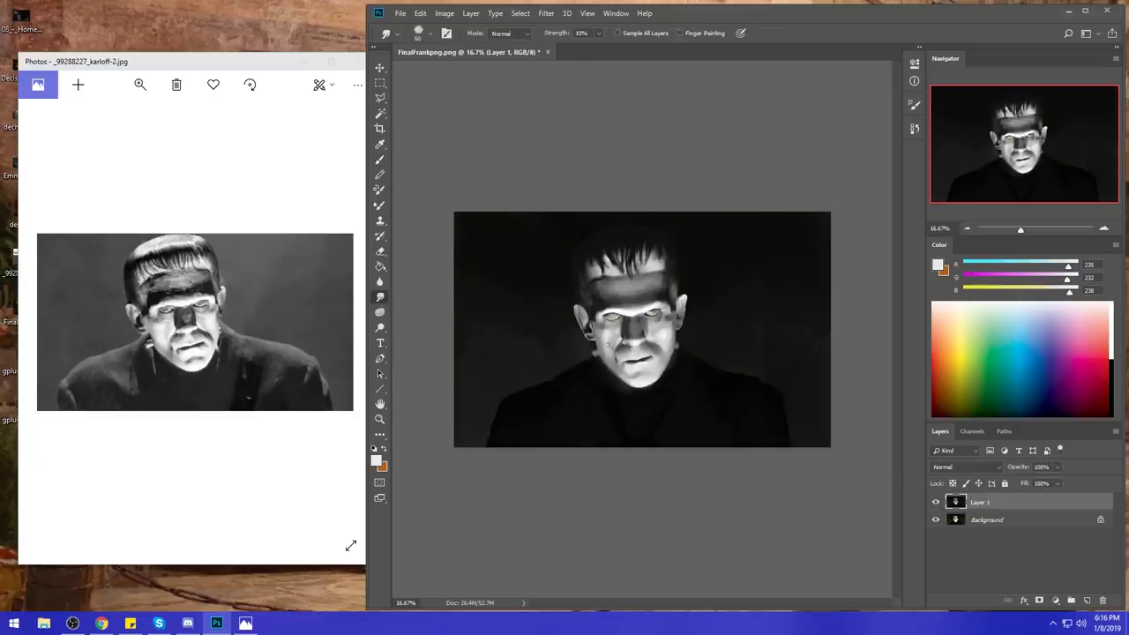
left_click_drag(606, 341, 665, 328)
key("b")
left_click(653, 338, "alt")
left_click_drag(651, 337, 656, 344)
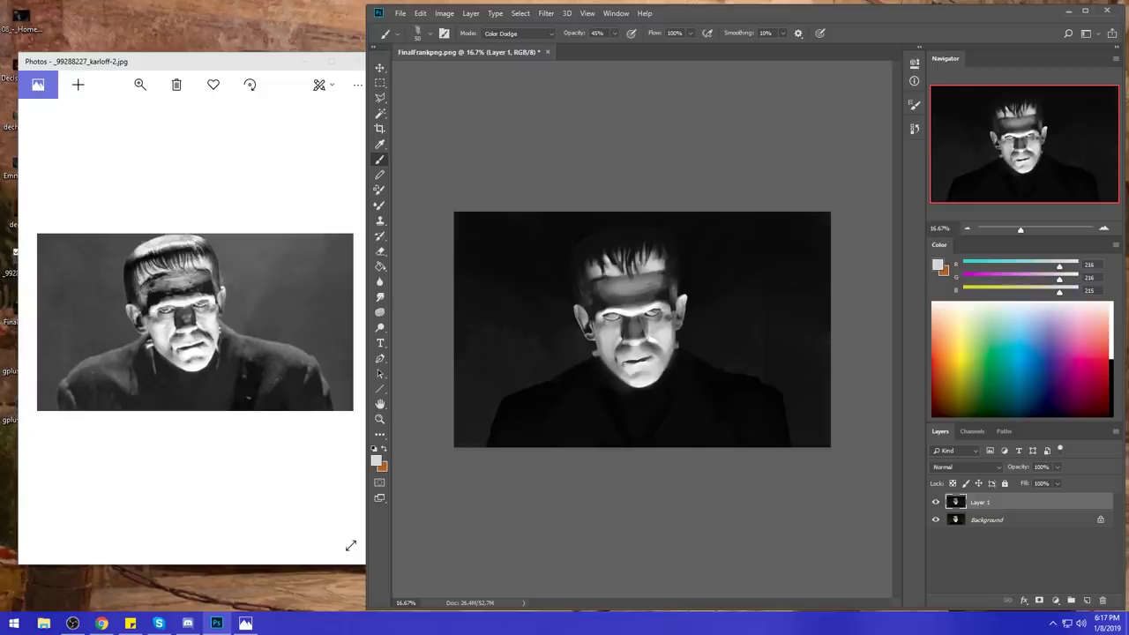
- Set the brush mode to Normal and sample light gray RGB 216, 211, 205 from the brow area
left_click(644, 302, "alt")
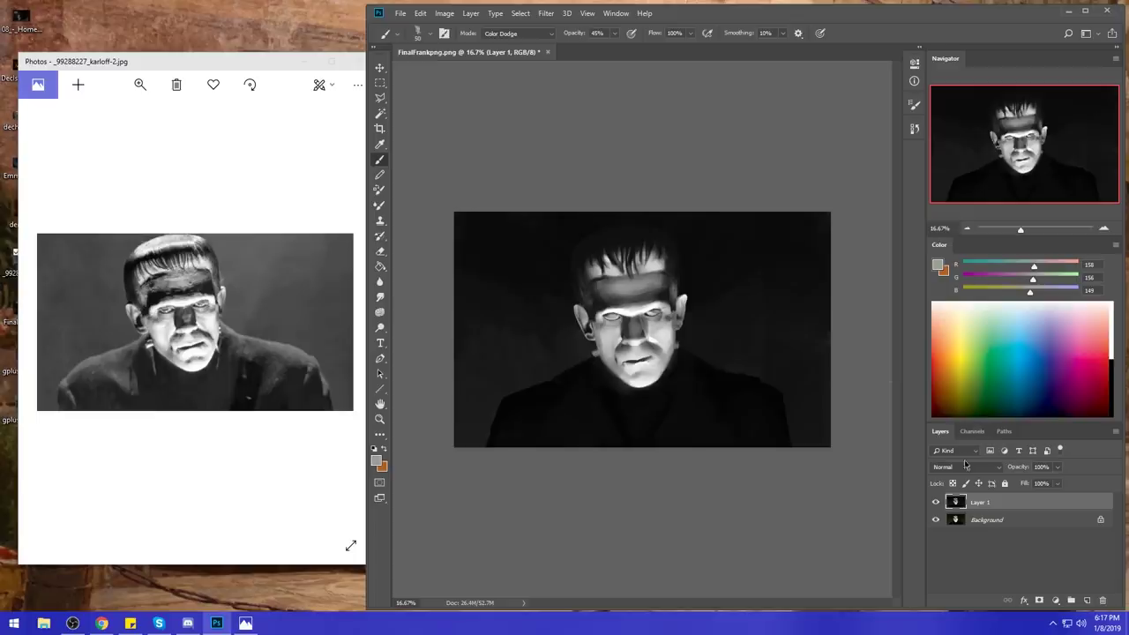
left_click(522, 35)
left_click(522, 37)
left_click(650, 304, "alt")
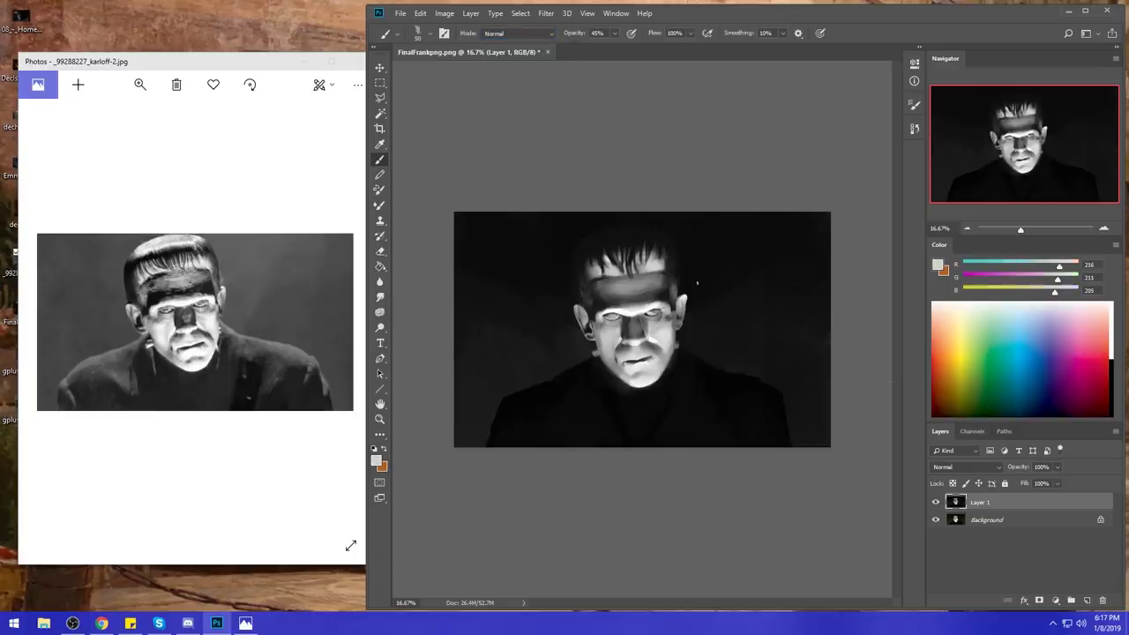
- Compare the finished paint-over with the original painting by repeatedly toggling Layer 1's visibility
left_click(936, 503)
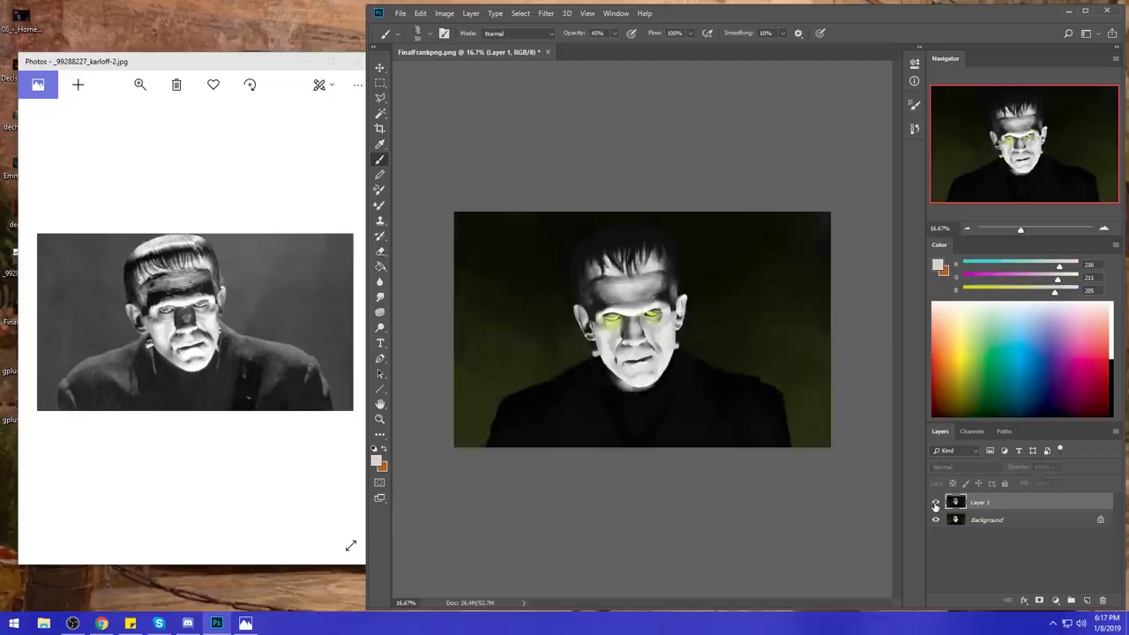
left_click(936, 503)
left_click(936, 503)
left_click(936, 503)
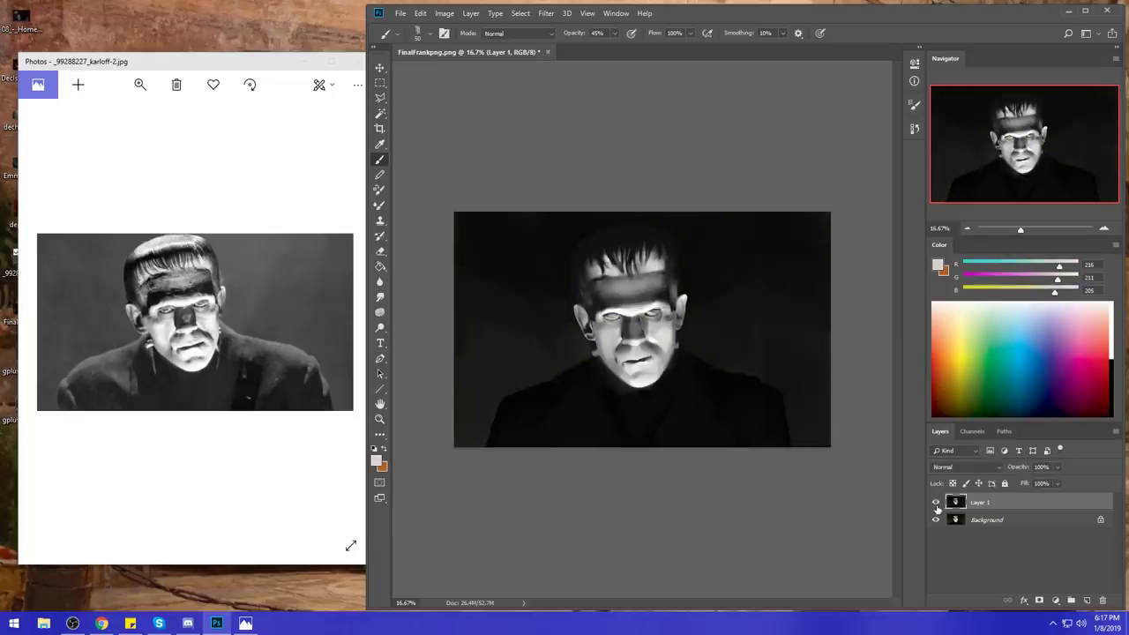
left_click(936, 503)
left_click(936, 503)
left_click(936, 503)
left_click(936, 503)
left_click(277, 20)
- Merge Layer 1 into the Background and close the FinalFrankpng.png document
right_click(1041, 501)
left_click(1041, 367)
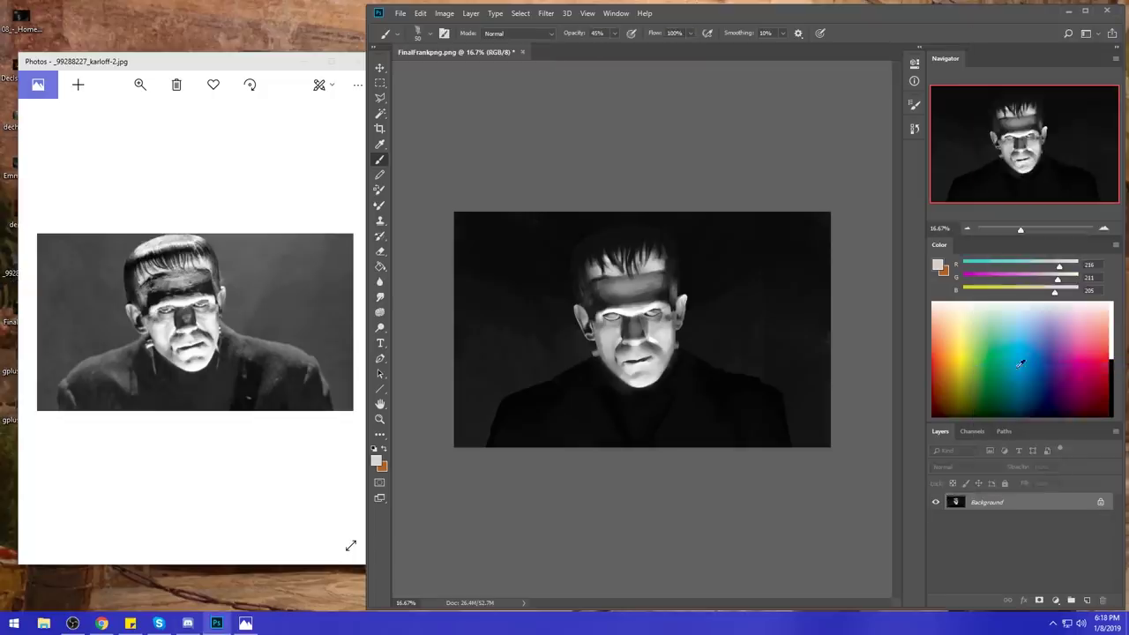
left_click(521, 52)
left_click(646, 235)
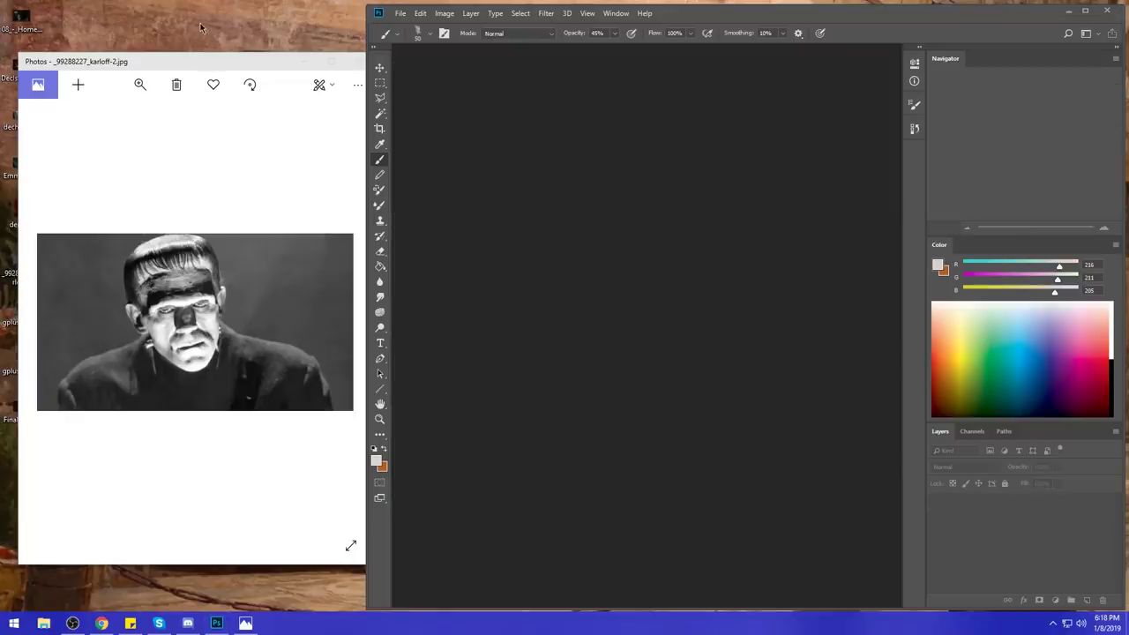
- Close the _99288227_karloff-2.jpg reference photo
left_click(202, 61)
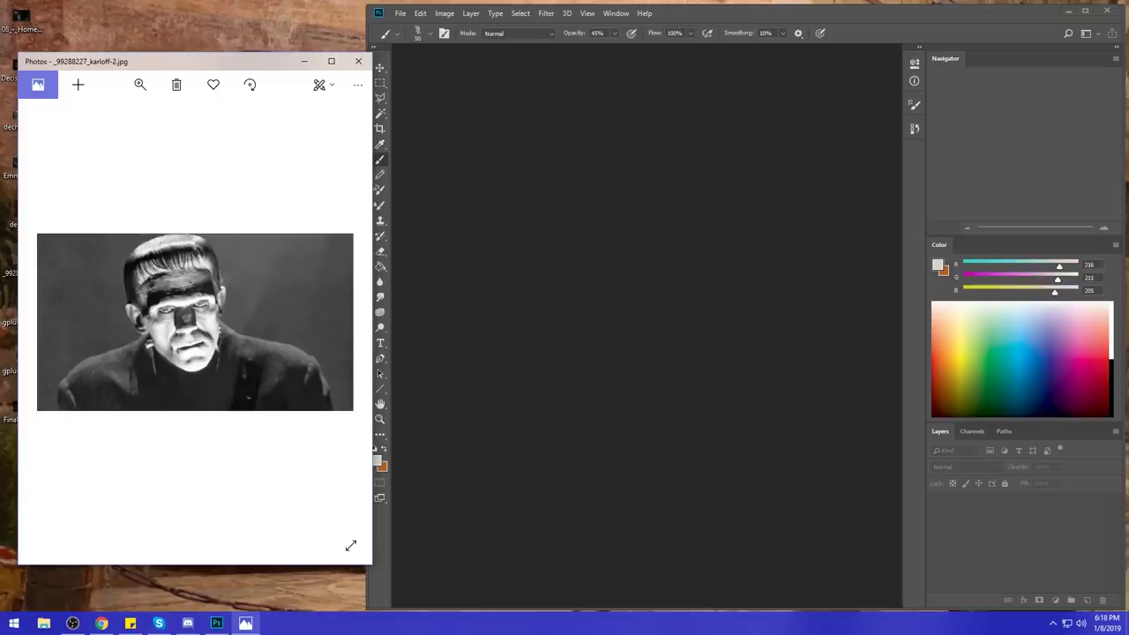
left_click(10, 274)
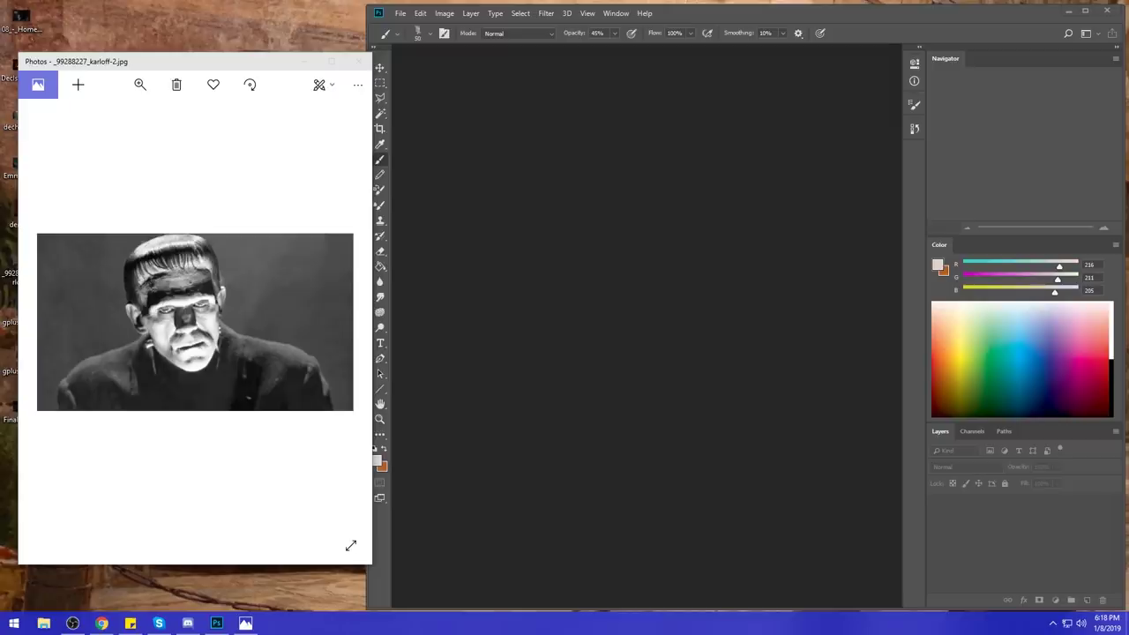
left_click(358, 61)
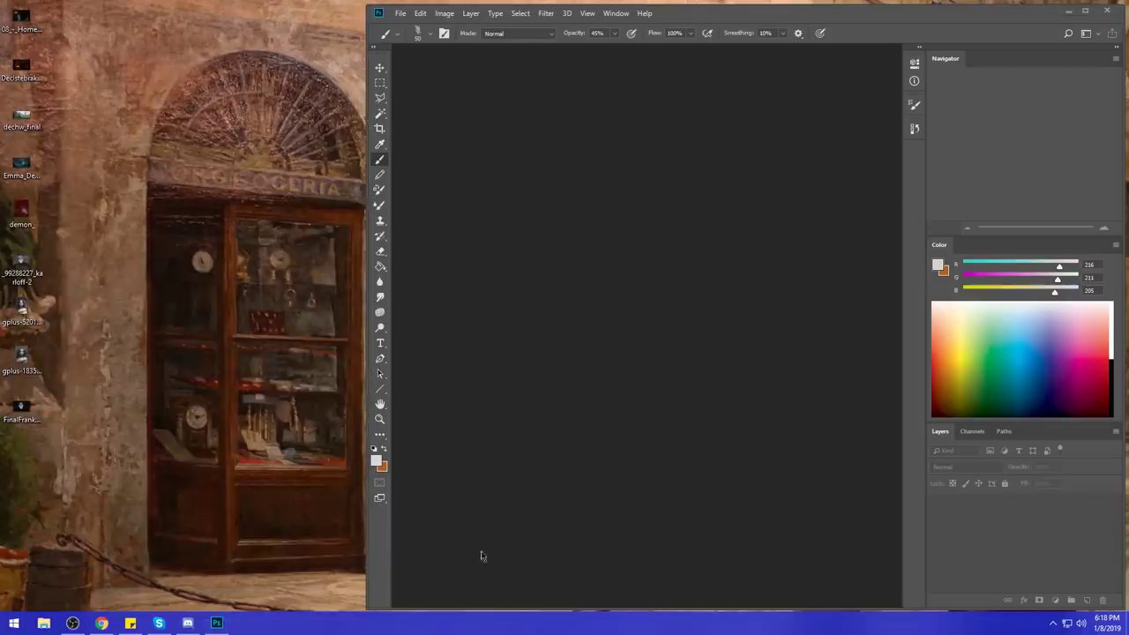
- Switch to Chrome and look through the r/istebrak subreddit page with its community rules and sections
mouse_move(104, 626)
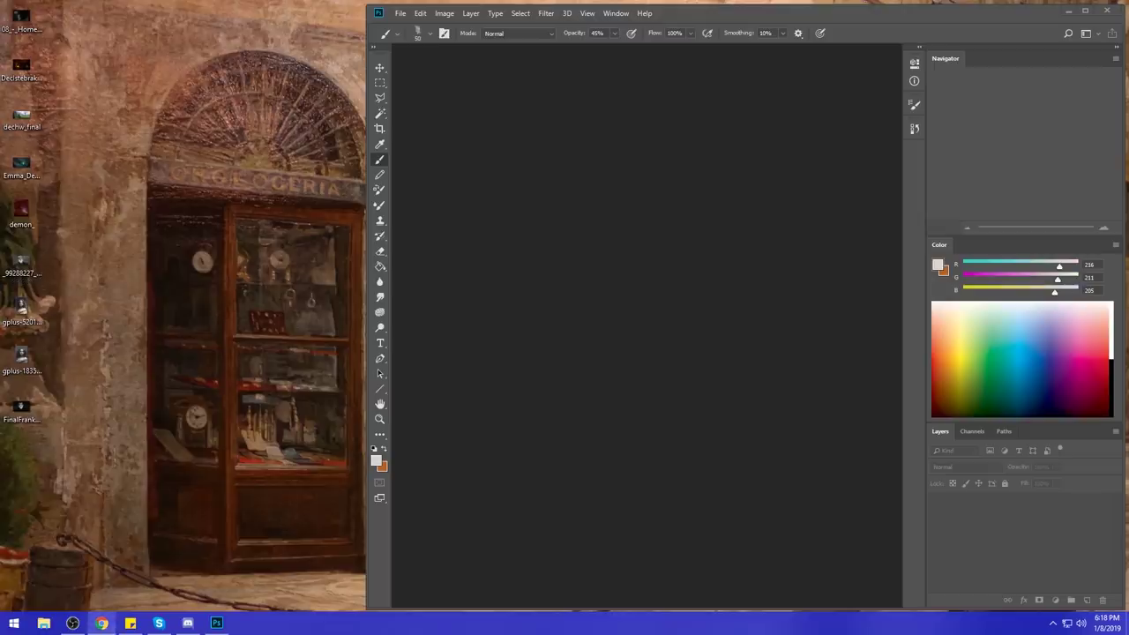
left_click(102, 623)
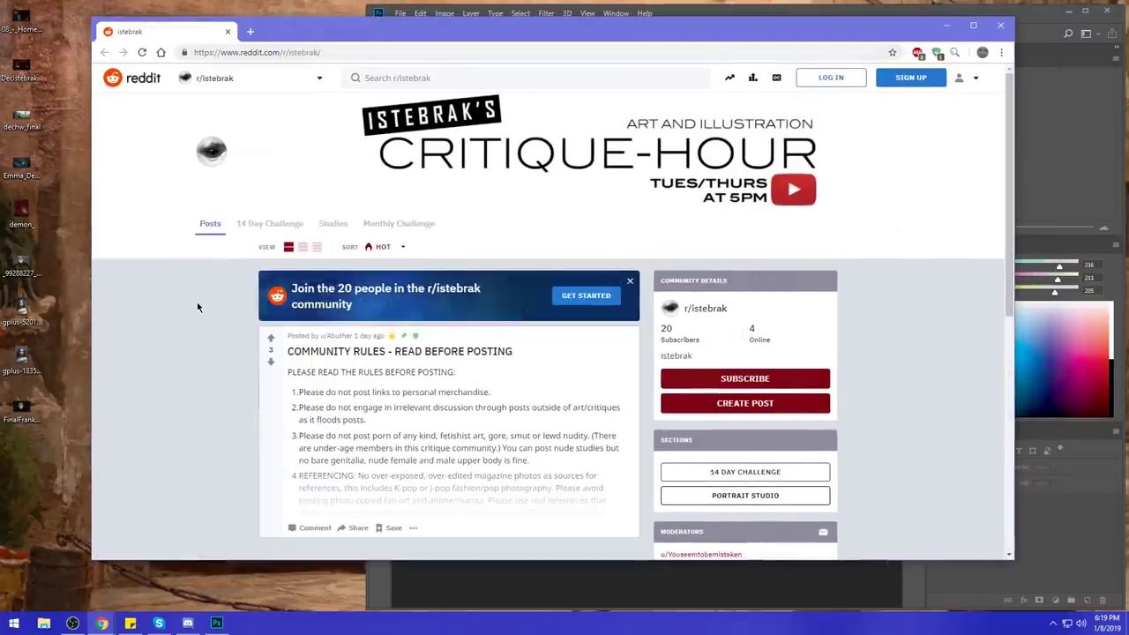
scroll(197, 307, "down", 3)
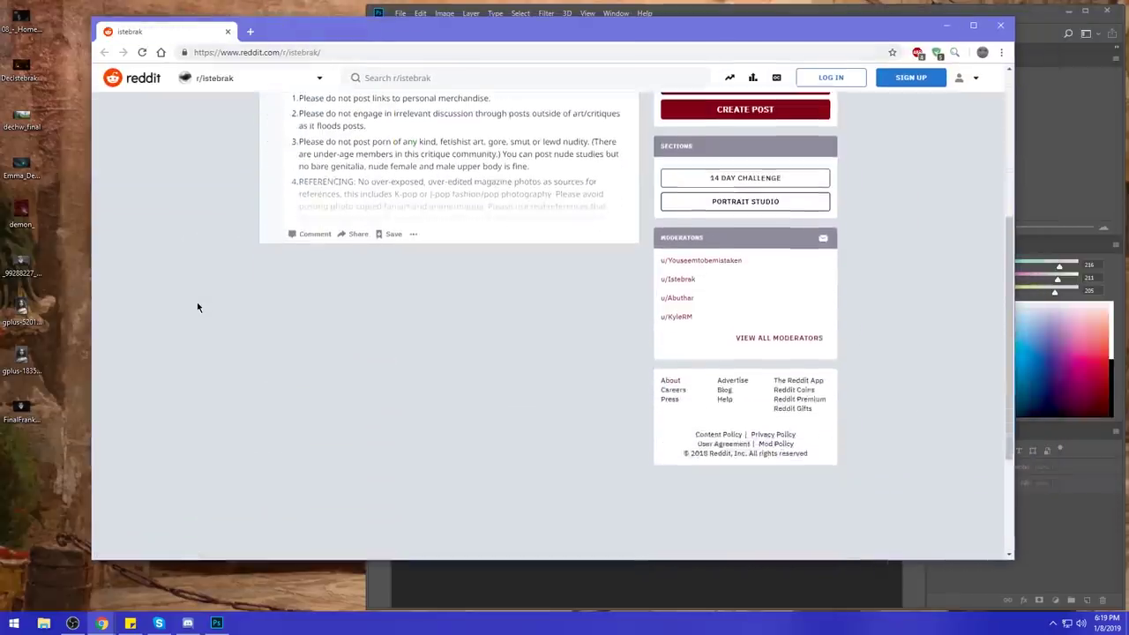
scroll(197, 307, "up", 3)
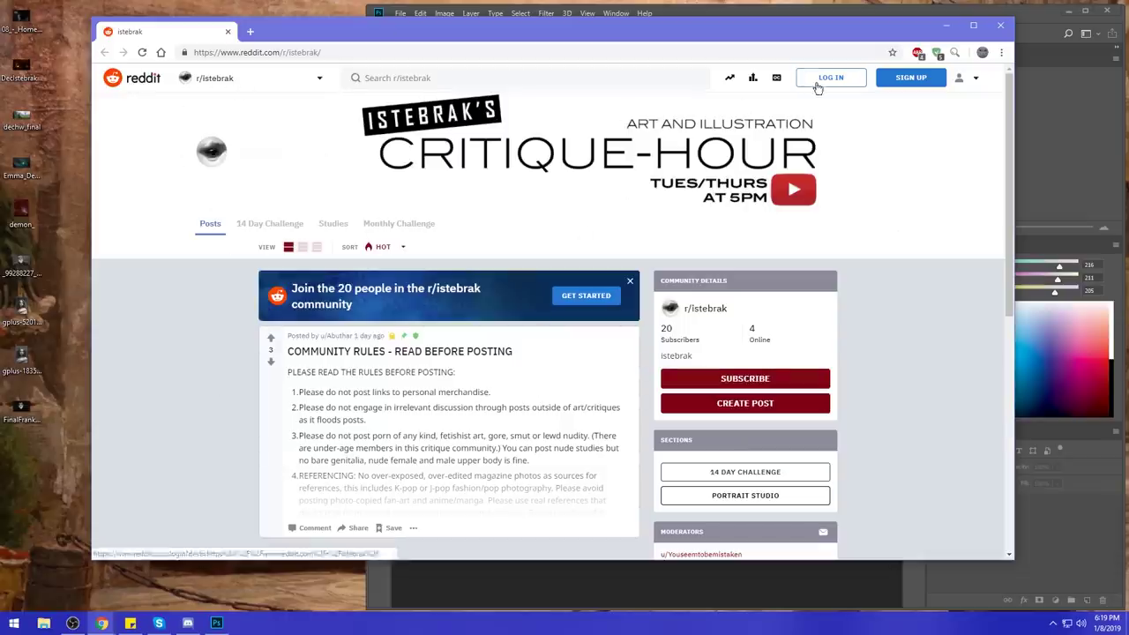
left_click(236, 8)
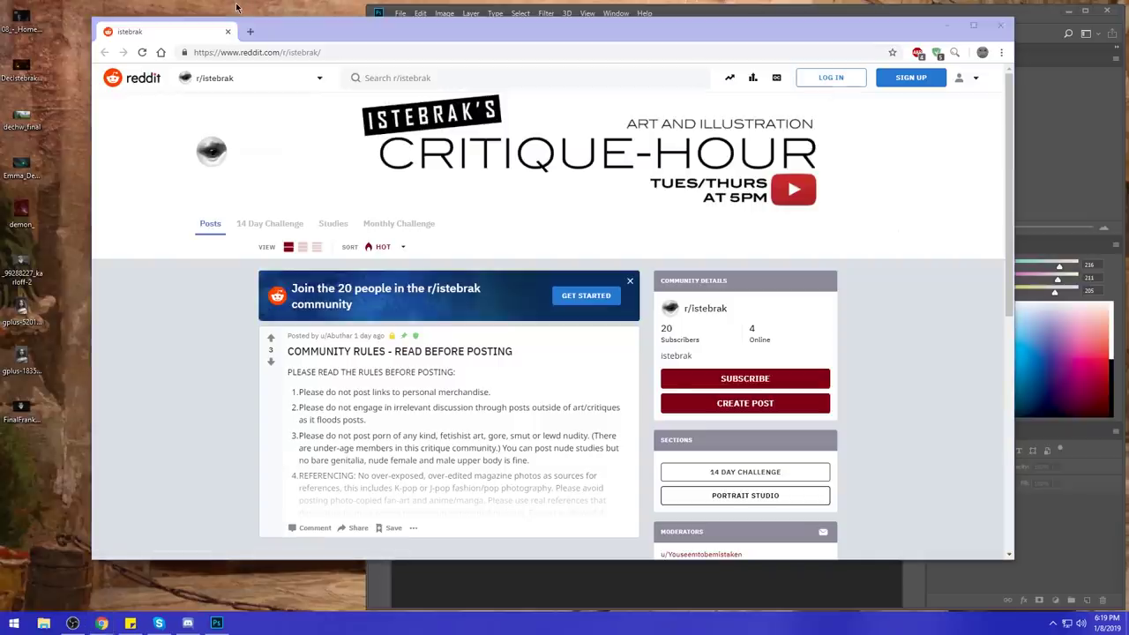
- Check the system clock and January 2019 calendar for the upcoming Thursday date
left_click(1106, 630)
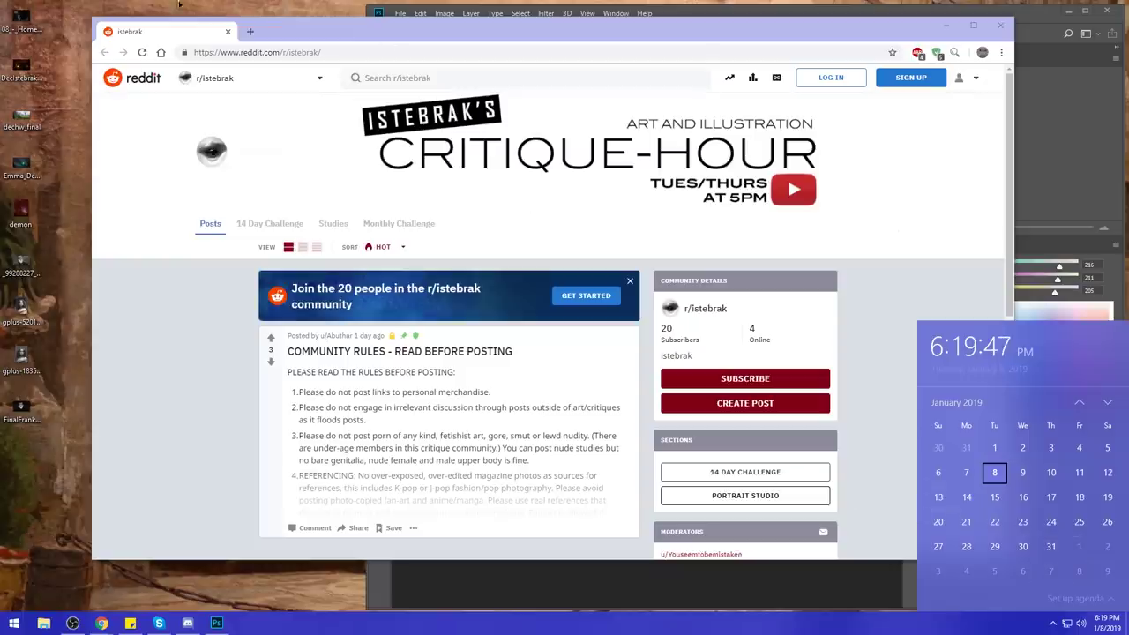
left_click(180, 8)
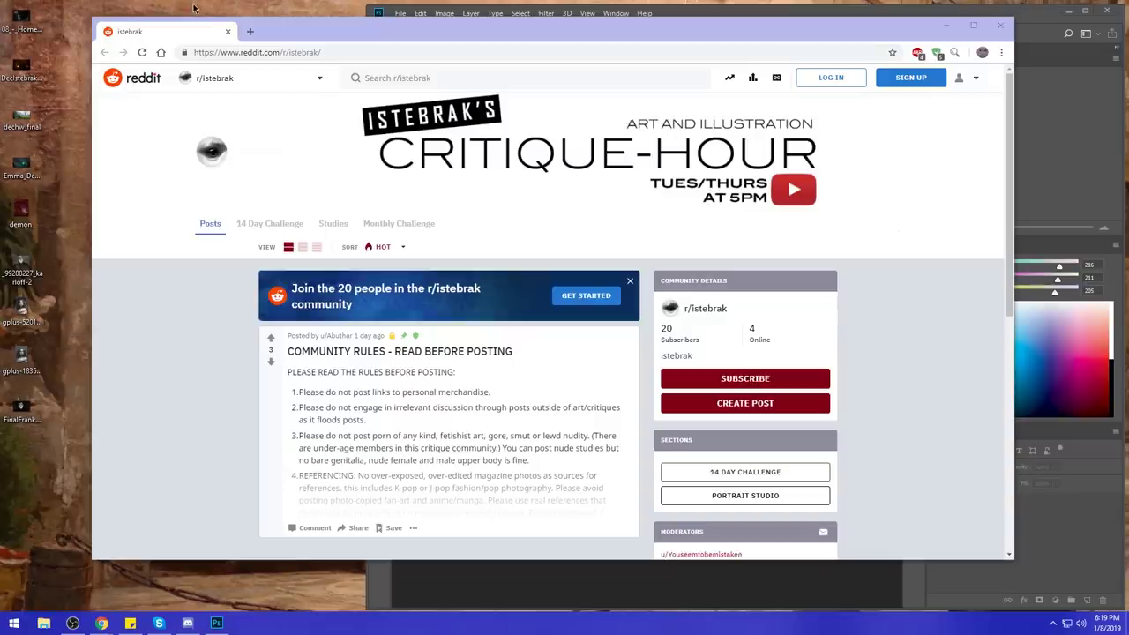
mouse_move(185, 628)
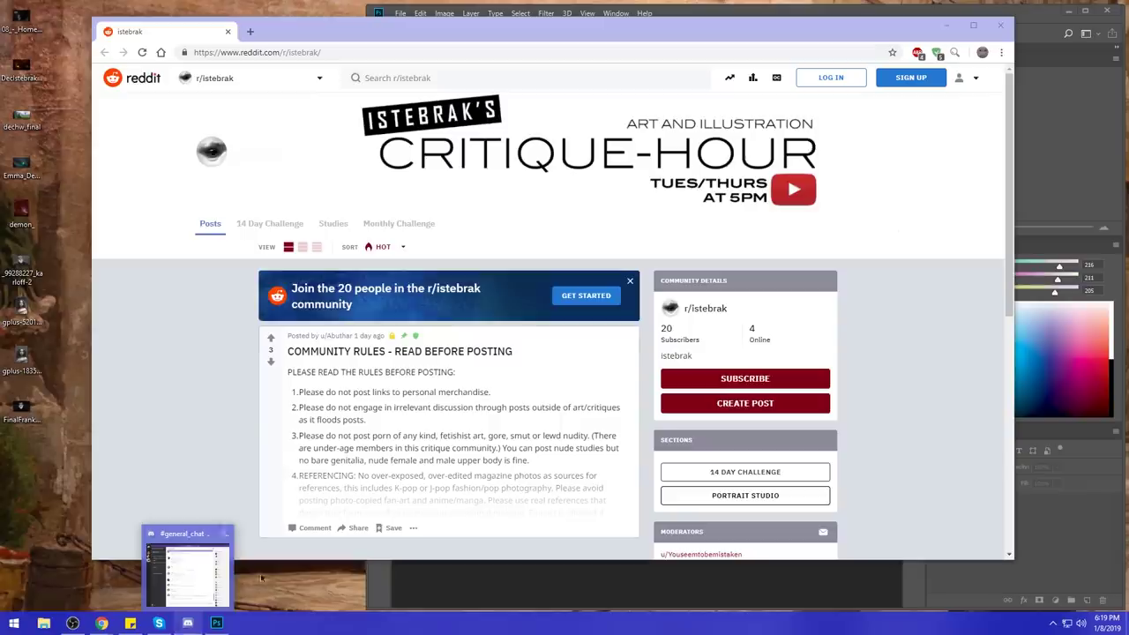
left_click(1101, 619)
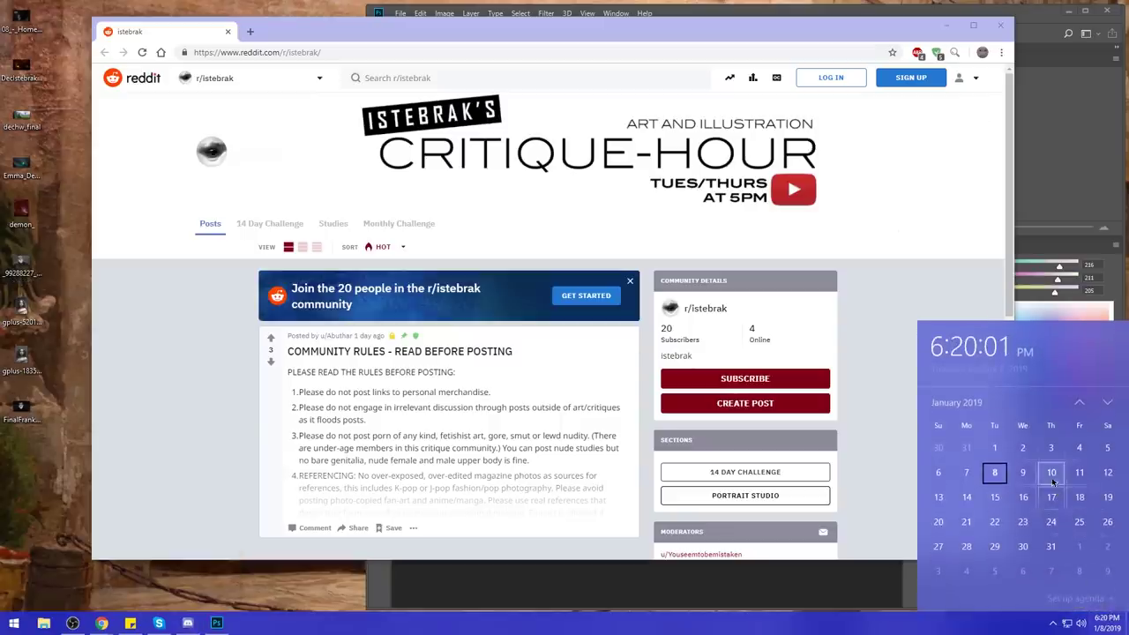